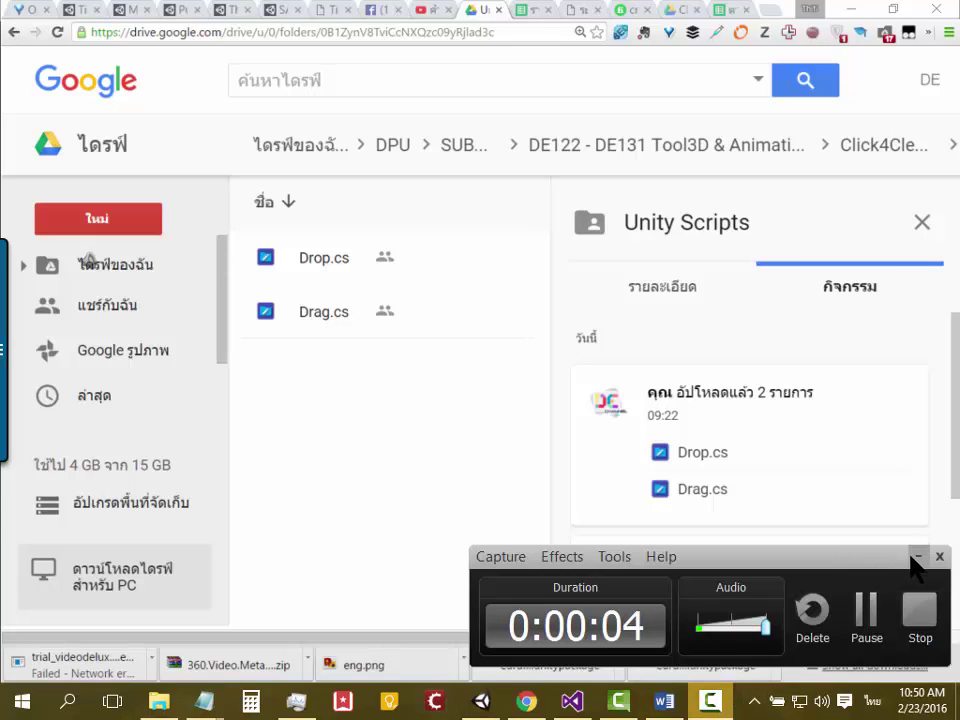
Leave the Google Drive Unity Scripts folder and bring up the Word mail-merge labels document
{"action": "left_click", "coordinate": [911, 556]}
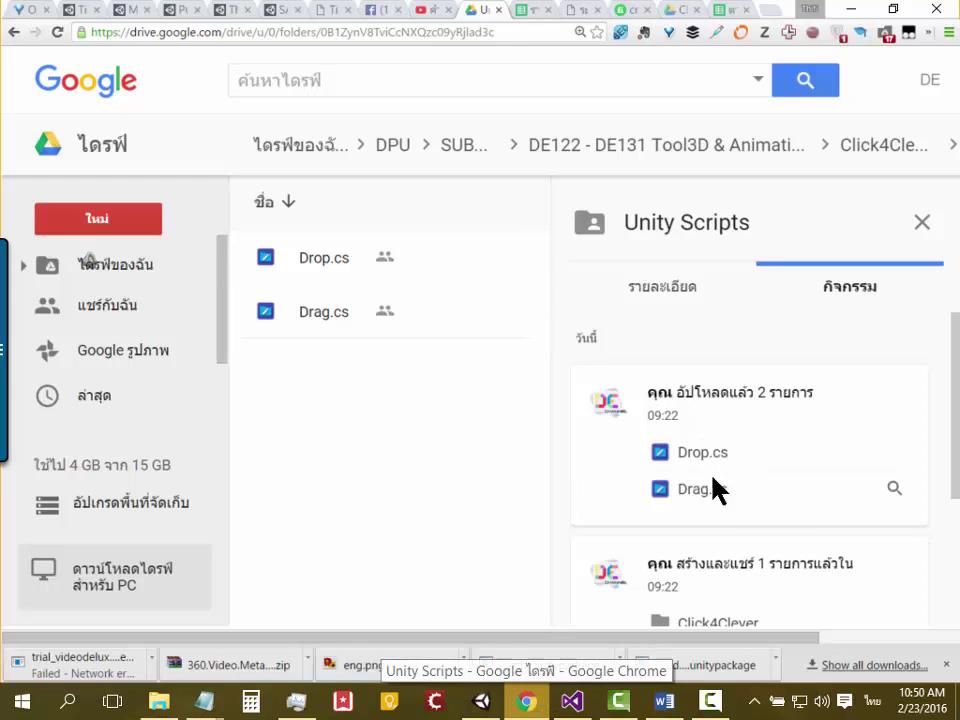
{"action": "left_click", "coordinate": [663, 702]}
{"action": "scroll", "coordinate": [380, 400], "scroll_direction": "down", "scroll_amount": 3}
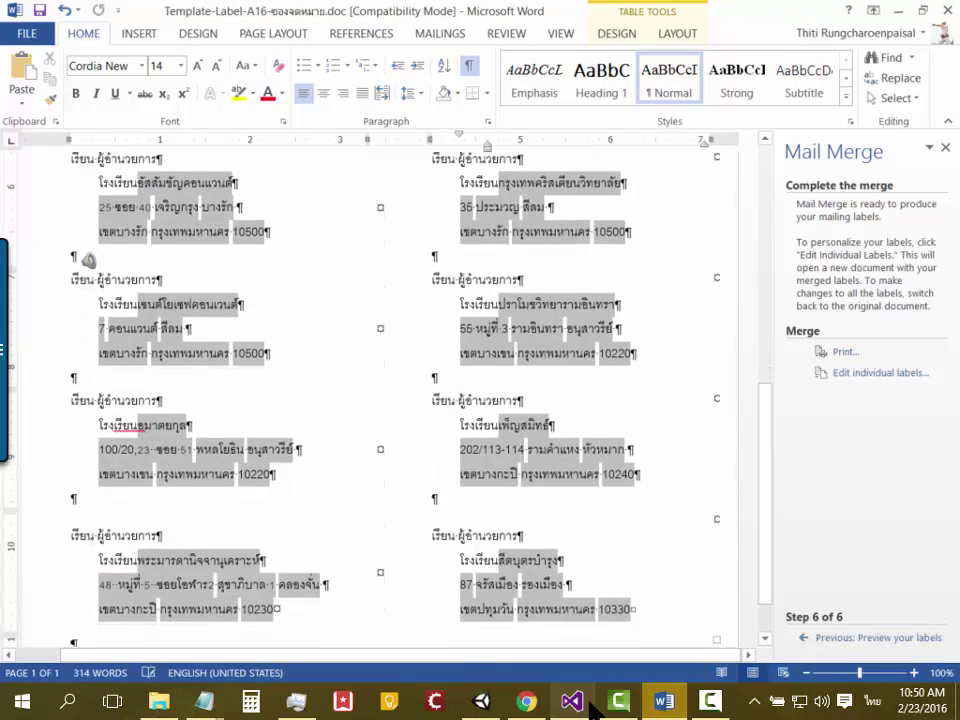
In Visual Studio, reload all externally modified projects and keep the original line endings
{"action": "left_click", "coordinate": [571, 702]}
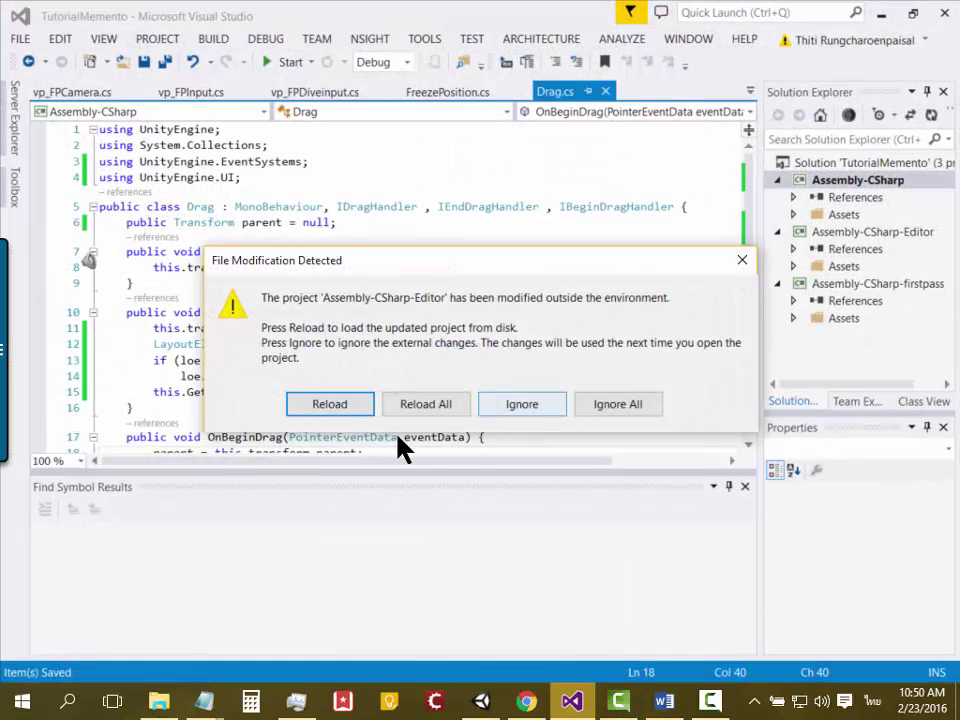
{"action": "left_click", "coordinate": [423, 406]}
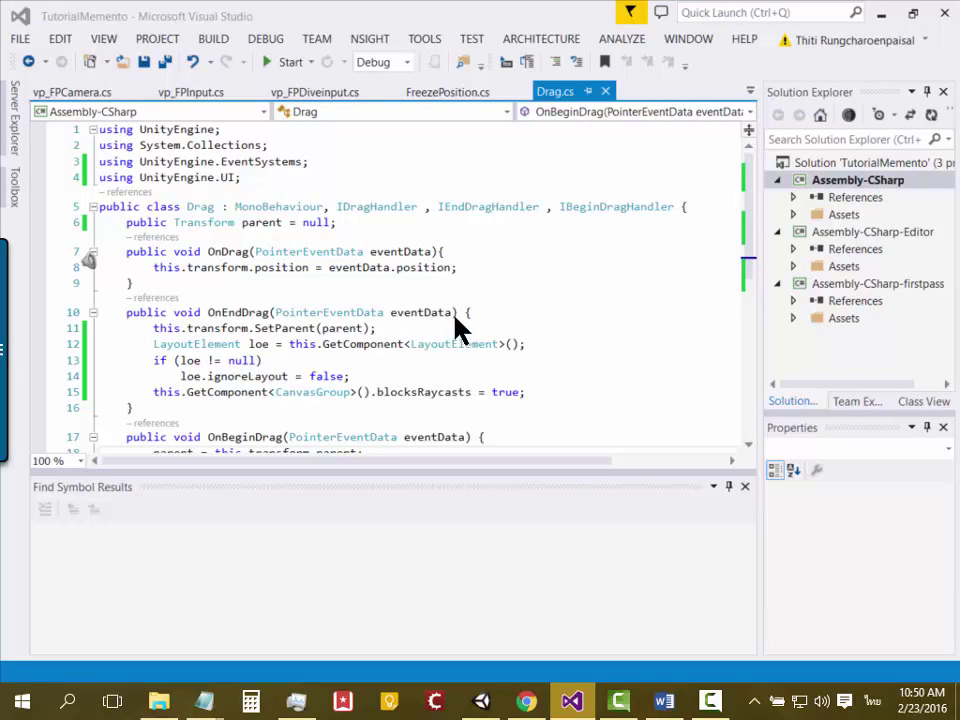
{"action": "mouse_move", "coordinate": [265, 703]}
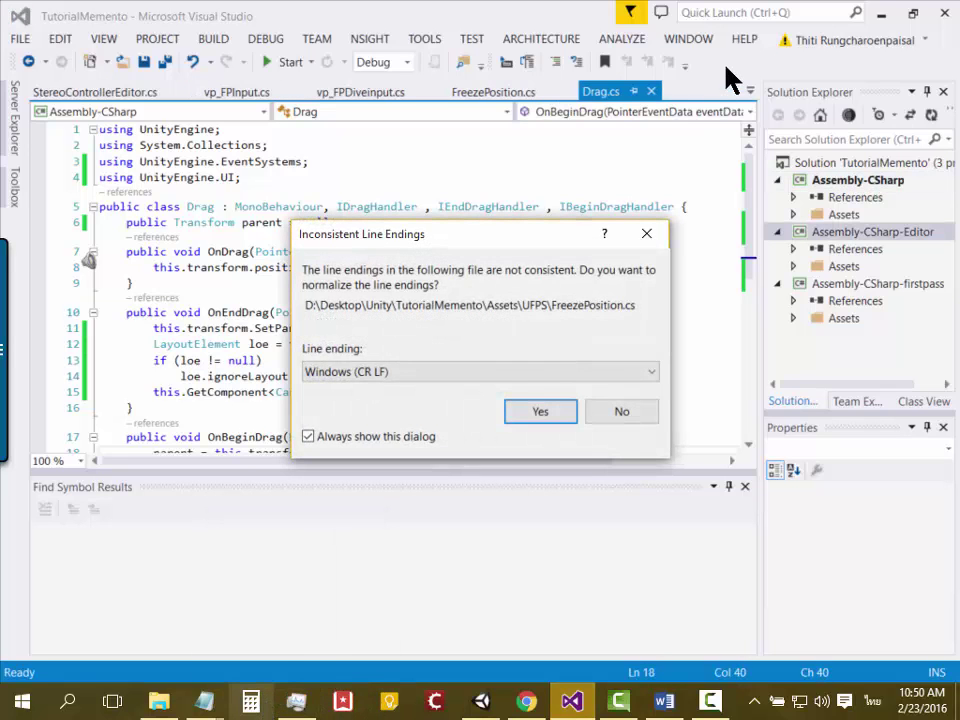
{"action": "key", "text": "Return"}
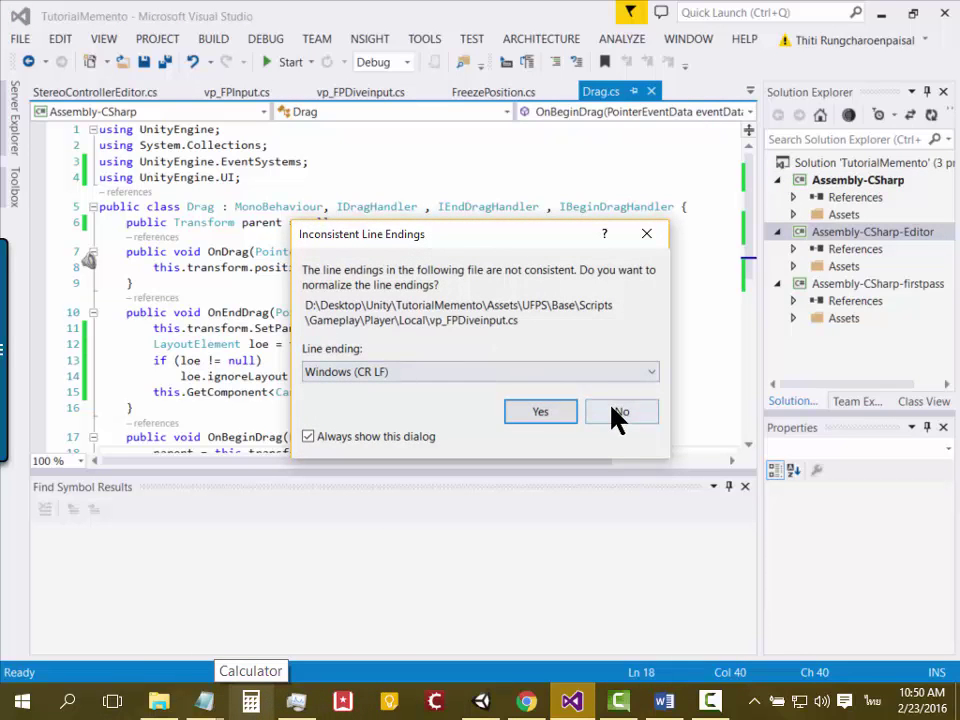
{"action": "left_click", "coordinate": [615, 418]}
Scroll through the Drag.cs script around its OnDrag method
{"action": "left_click", "coordinate": [506, 283]}
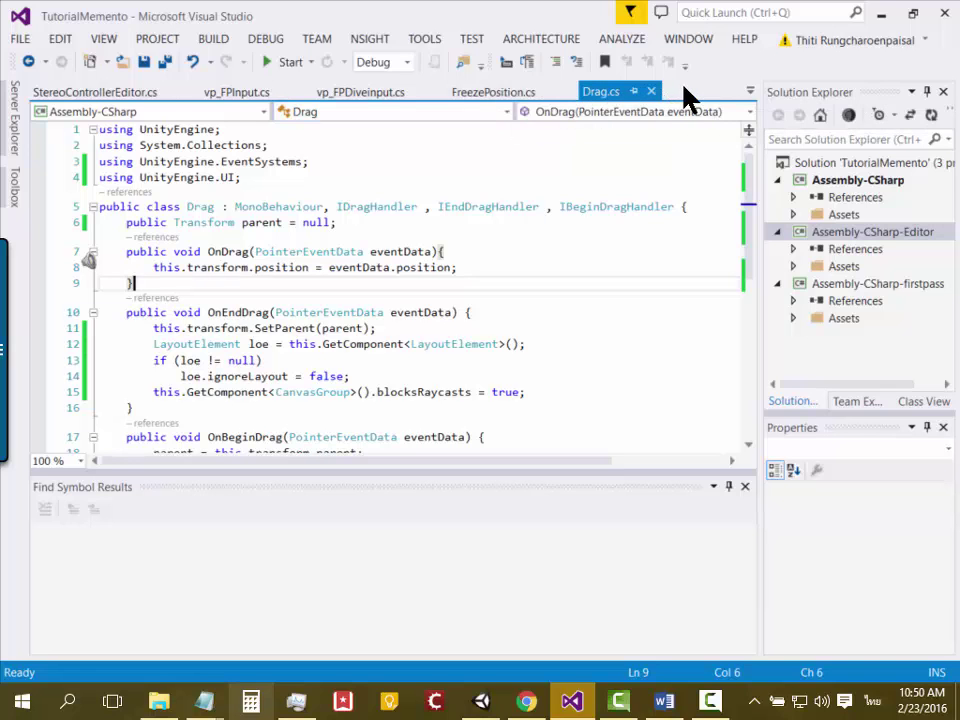
{"action": "scroll", "coordinate": [290, 263], "scroll_direction": "down", "scroll_amount": 3}
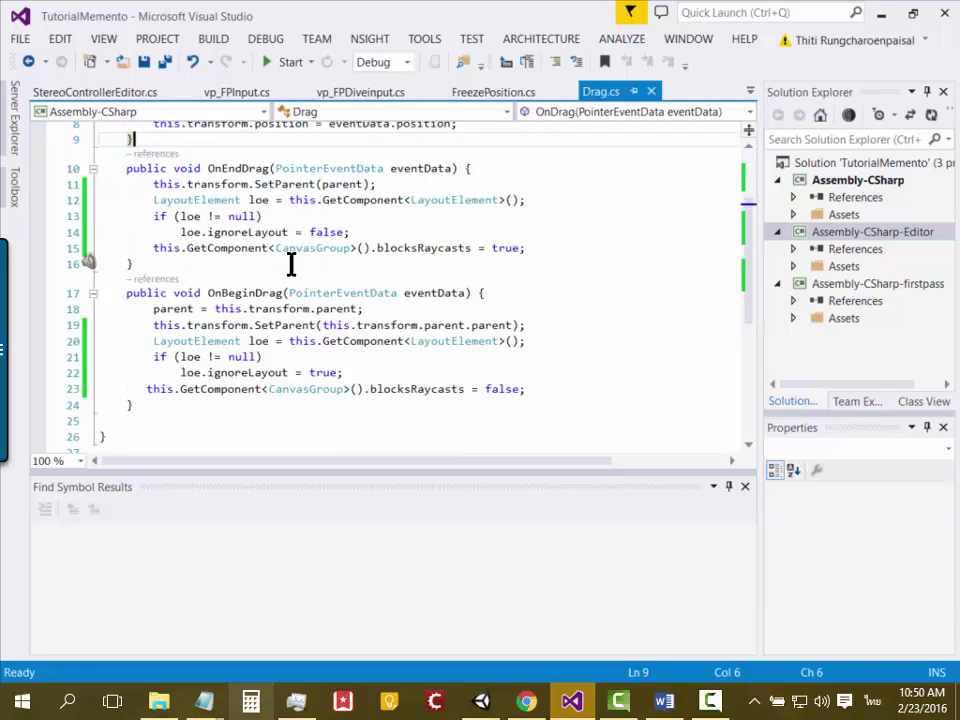
{"action": "scroll", "coordinate": [290, 263], "scroll_direction": "down", "scroll_amount": 3}
{"action": "scroll", "coordinate": [290, 263], "scroll_direction": "up", "scroll_amount": 5}
{"action": "scroll", "coordinate": [290, 263], "scroll_direction": "up", "scroll_amount": 2}
{"action": "scroll", "coordinate": [290, 263], "scroll_direction": "down", "scroll_amount": 2}
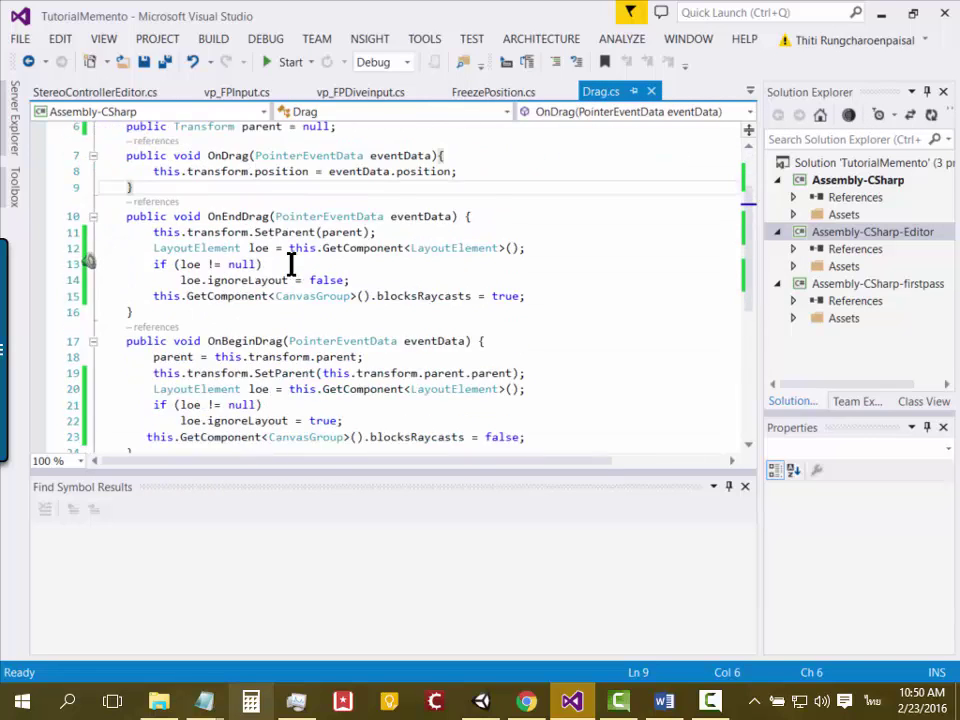
{"action": "scroll", "coordinate": [290, 263], "scroll_direction": "up", "scroll_amount": 2}
{"action": "scroll", "coordinate": [290, 263], "scroll_direction": "down", "scroll_amount": 3}
{"action": "scroll", "coordinate": [290, 263], "scroll_direction": "up", "scroll_amount": 3}
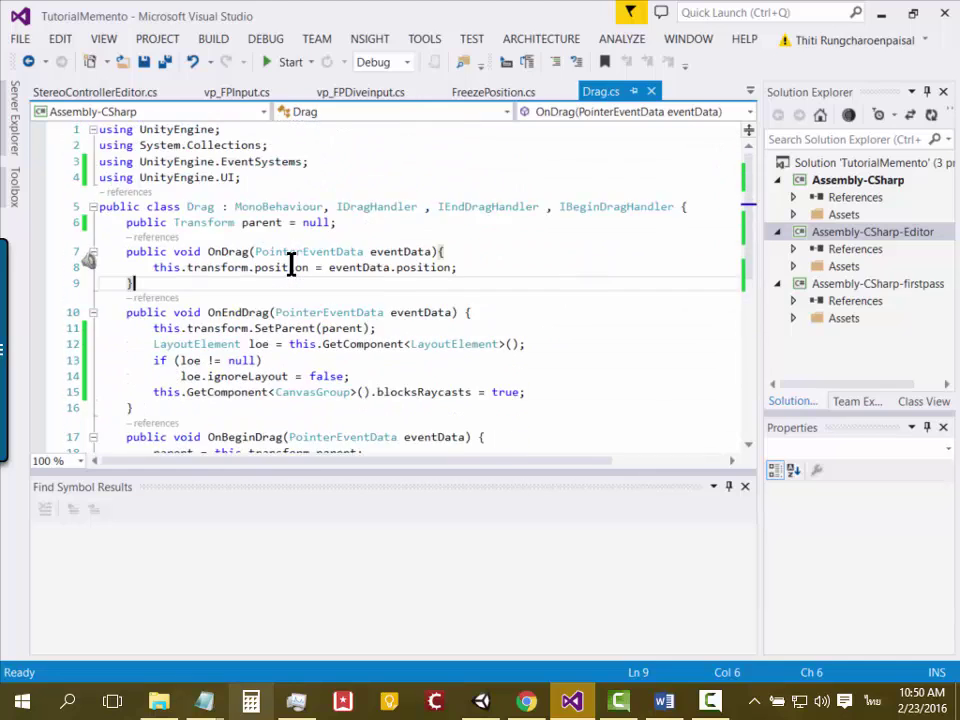
{"action": "scroll", "coordinate": [290, 263], "scroll_direction": "down", "scroll_amount": 2}
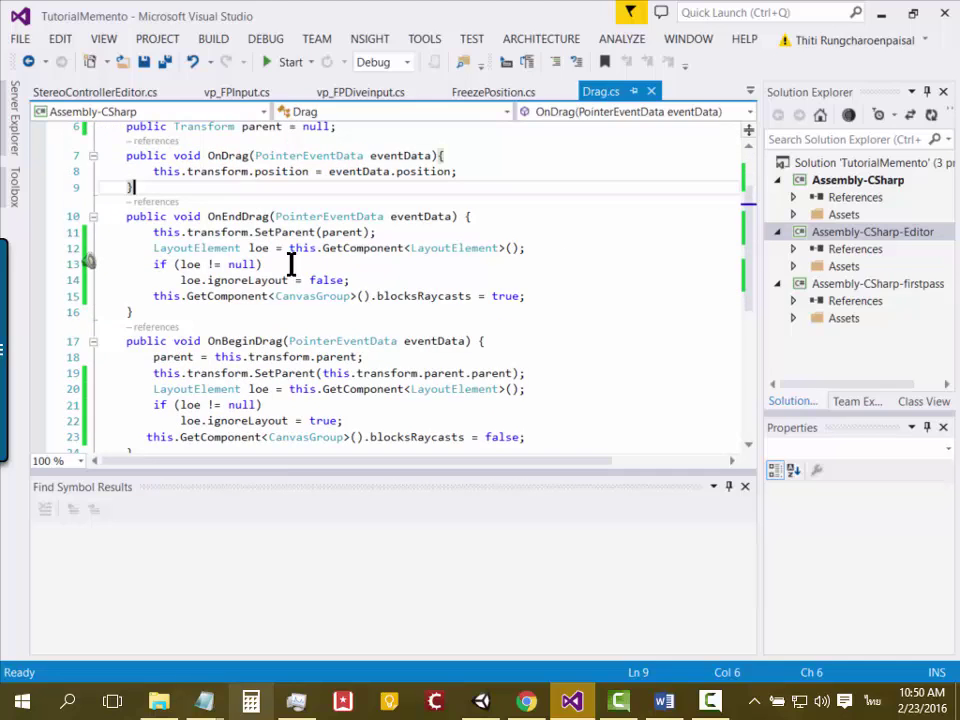
{"action": "left_click", "coordinate": [526, 703]}
Ping the Panel's Drop script in the Project panel and open Drop.cs in Visual Studio
{"action": "left_click", "coordinate": [480, 700]}
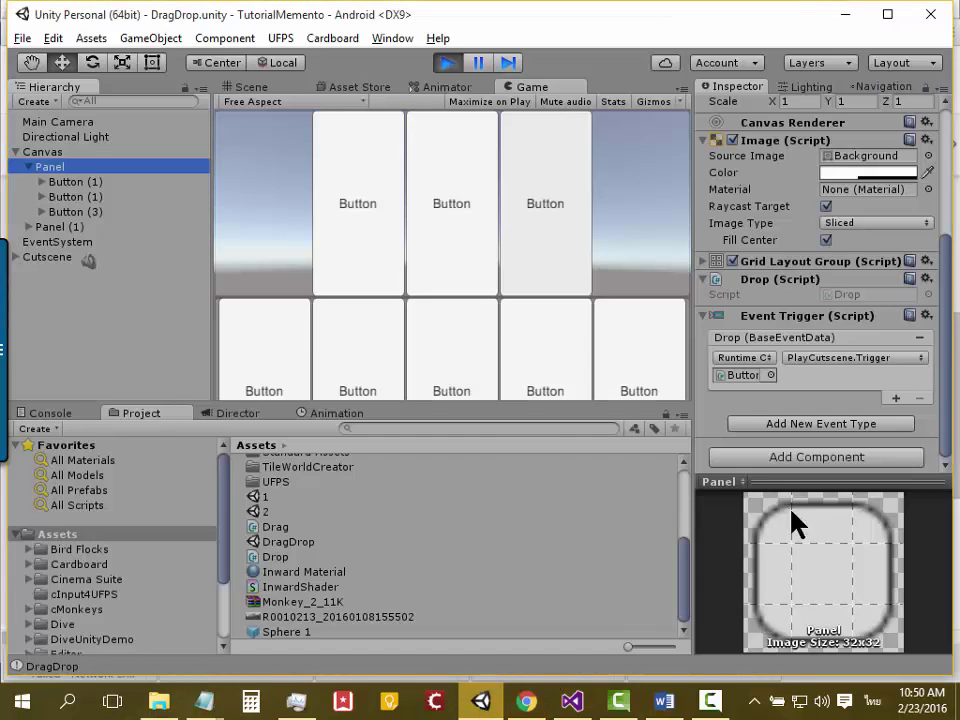
{"action": "left_click_drag", "start_coordinate": [945, 336], "coordinate": [945, 313]}
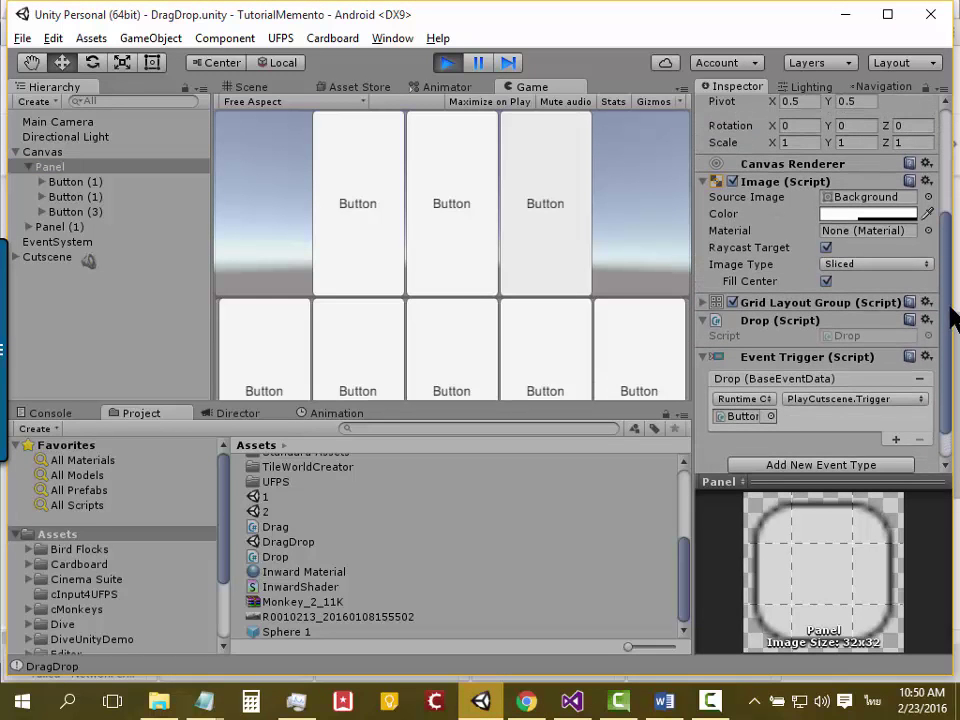
{"action": "left_click", "coordinate": [890, 337]}
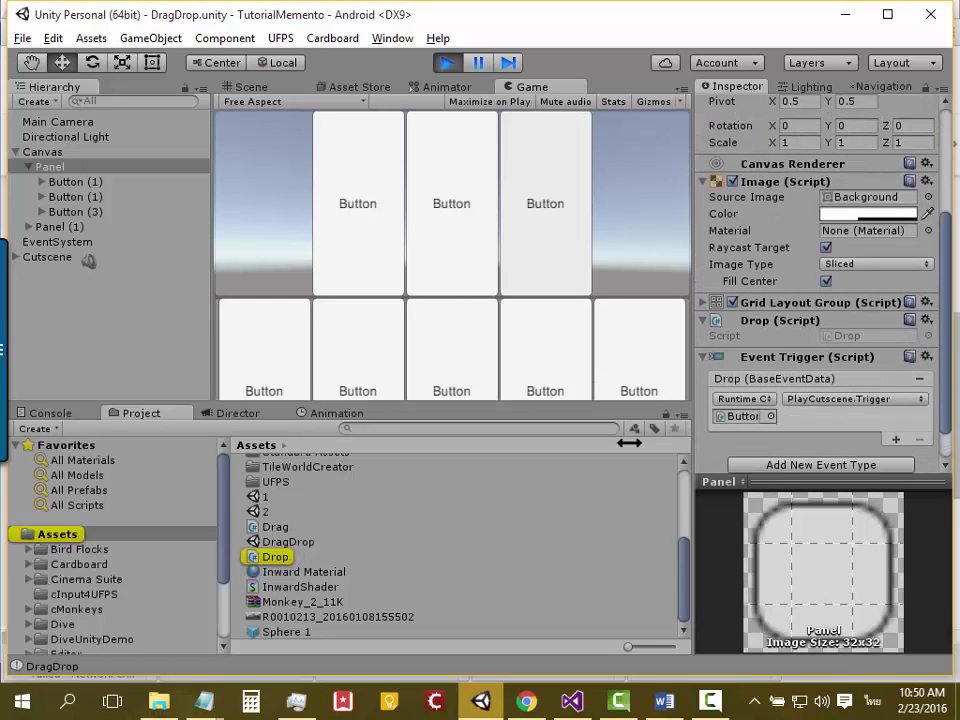
{"action": "left_click", "coordinate": [272, 557]}
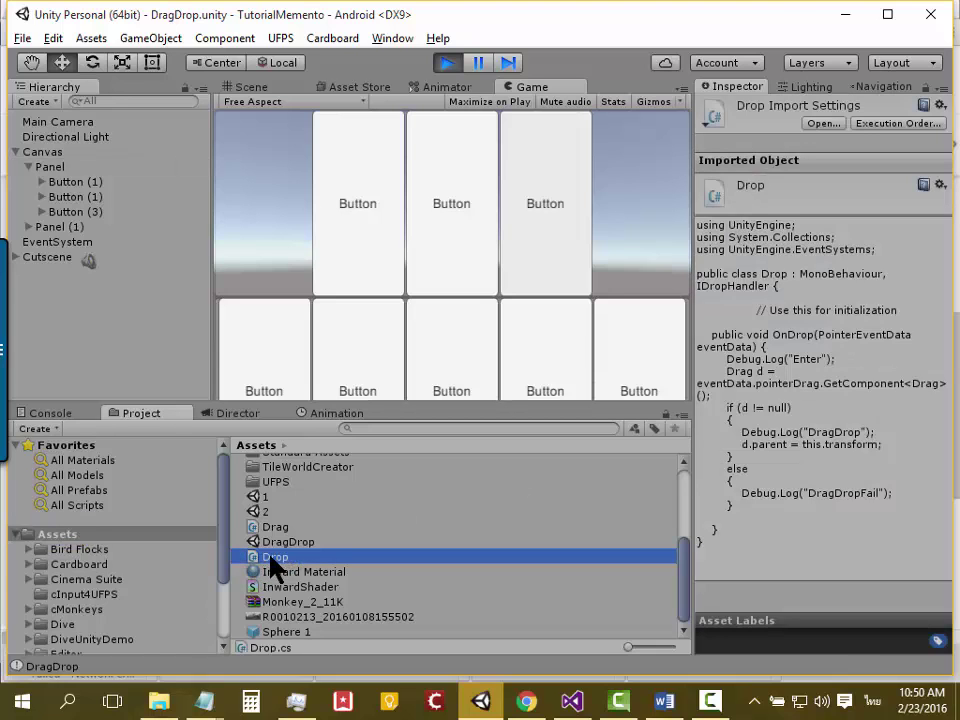
{"action": "double_click", "coordinate": [272, 560]}
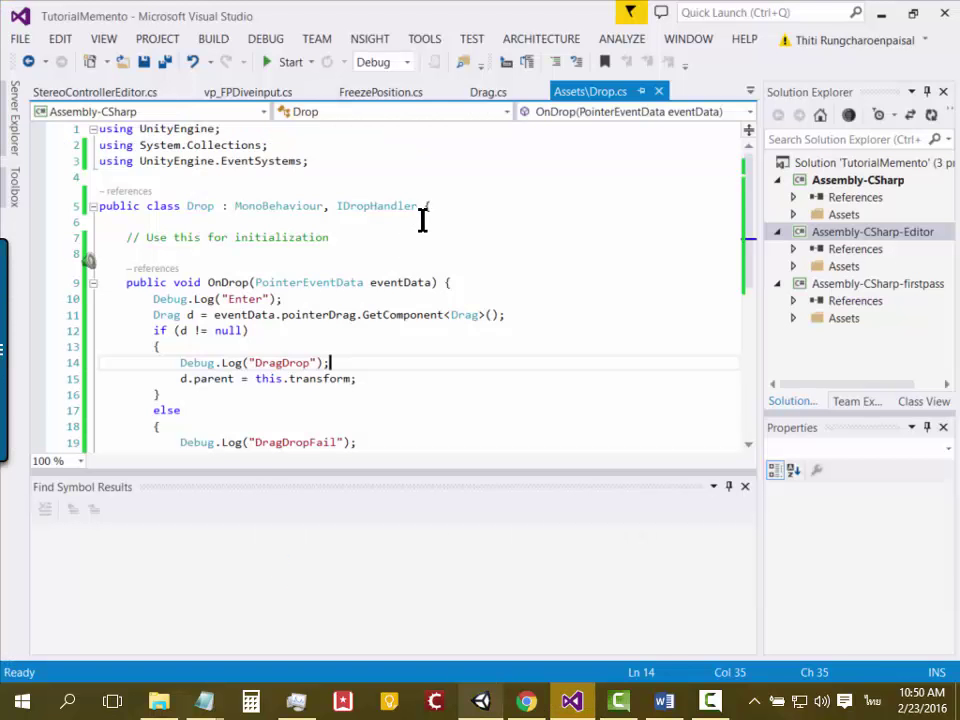
Scroll through Drop.cs, then reopen it from Unity's Project panel
{"action": "scroll", "coordinate": [422, 226], "scroll_direction": "down", "scroll_amount": 2}
{"action": "scroll", "coordinate": [422, 226], "scroll_direction": "up", "scroll_amount": 2}
{"action": "scroll", "coordinate": [425, 236], "scroll_direction": "down", "scroll_amount": 1}
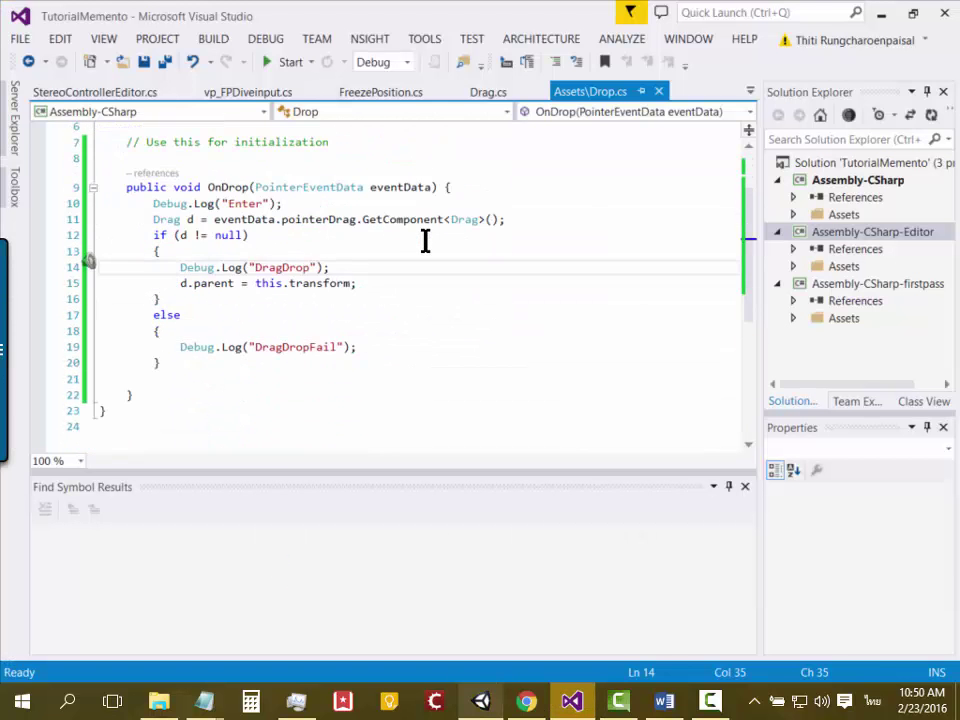
{"action": "scroll", "coordinate": [425, 240], "scroll_direction": "up", "scroll_amount": 2}
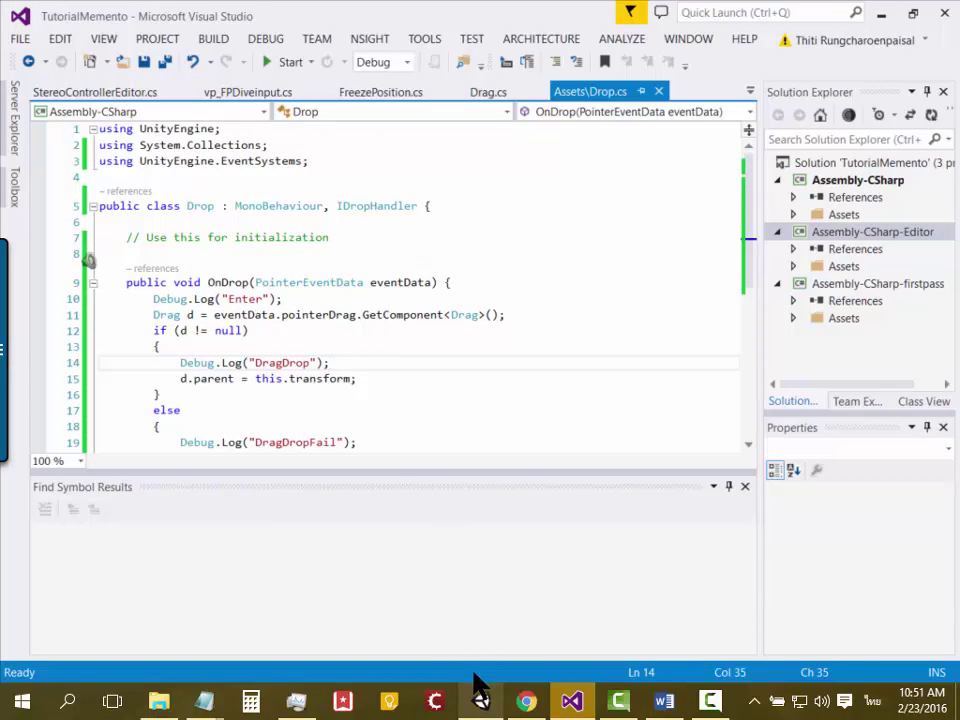
{"action": "left_click", "coordinate": [481, 703]}
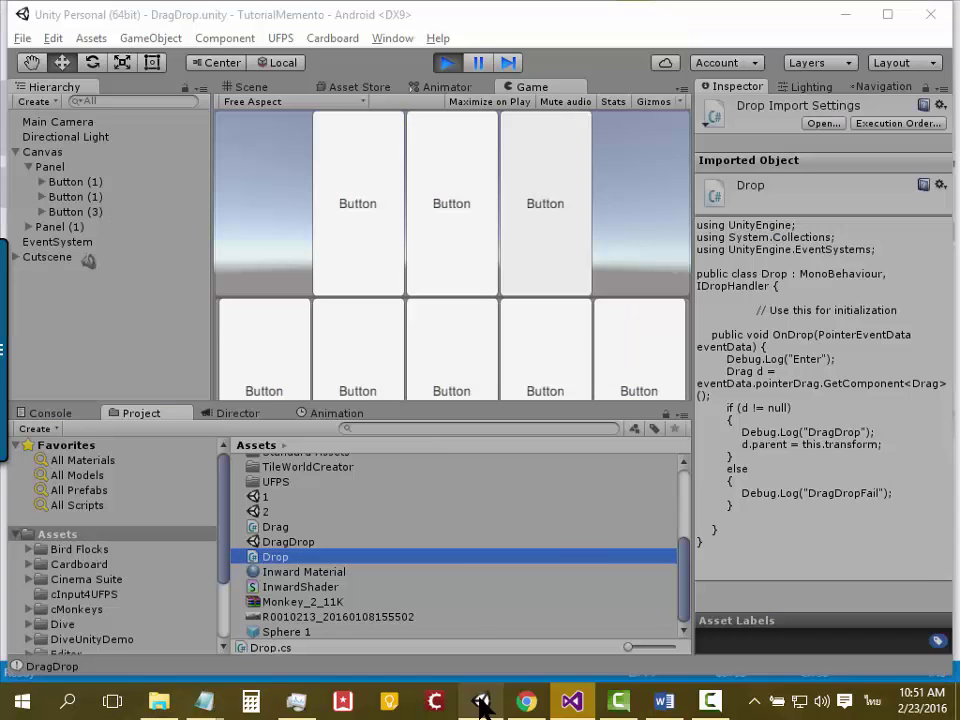
{"action": "double_click", "coordinate": [325, 555]}
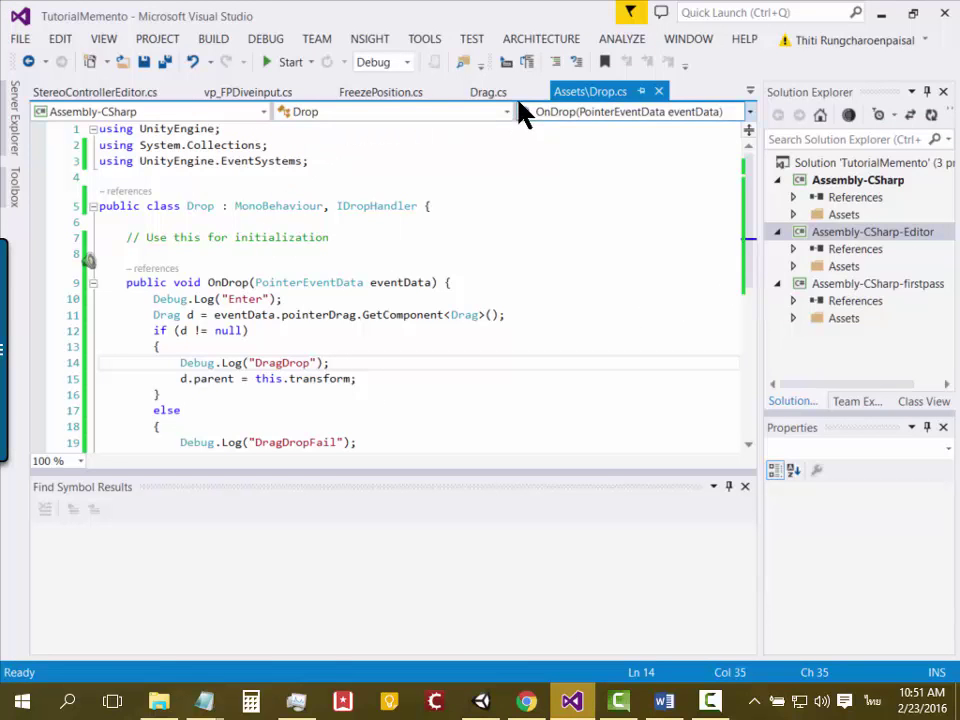
Switch to Drag.cs and highlight the UnityEngine.UI import and the three drag-handler interfaces
{"action": "left_click", "coordinate": [488, 91]}
{"action": "scroll", "coordinate": [452, 298], "scroll_direction": "up", "scroll_amount": 2}
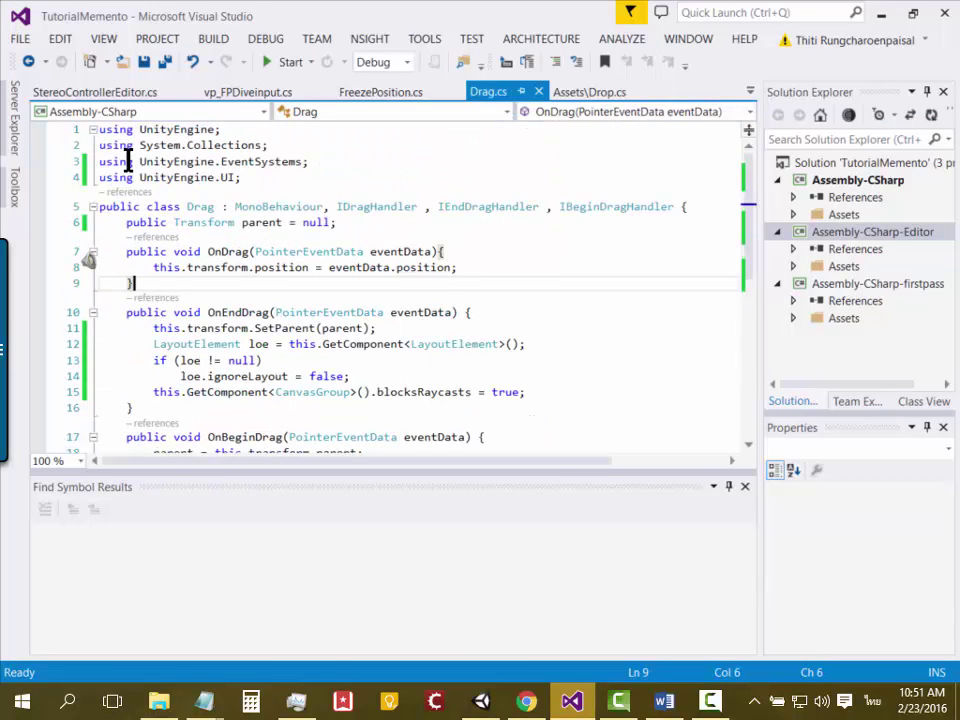
{"action": "left_click", "coordinate": [99, 177]}
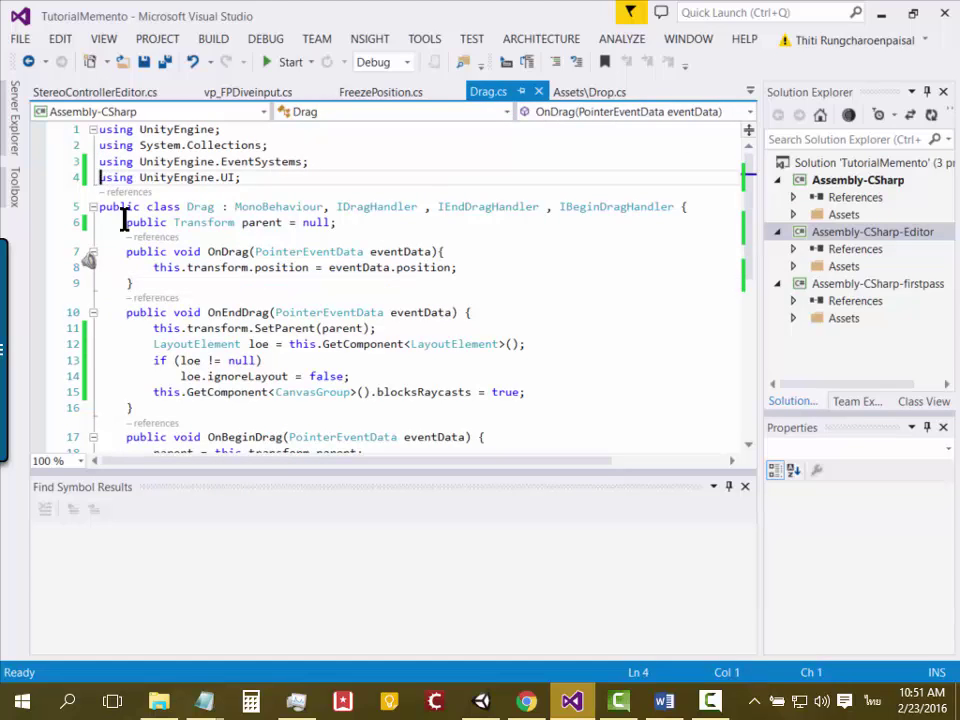
{"action": "left_click", "coordinate": [246, 179], "text": "shift"}
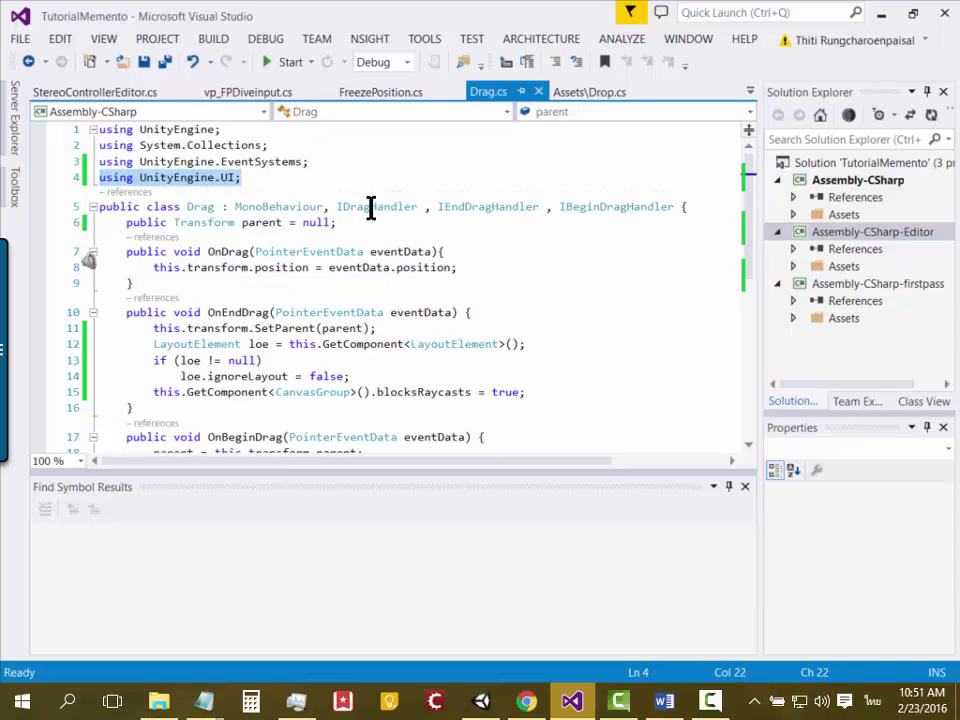
{"action": "left_click_drag", "start_coordinate": [337, 207], "coordinate": [674, 207]}
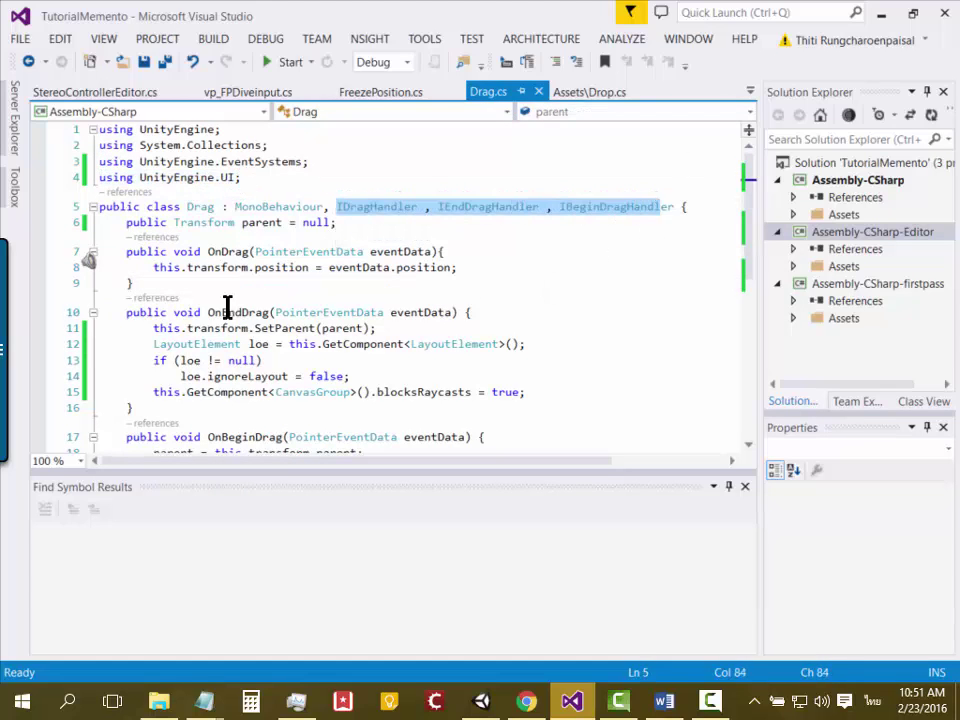
Highlight the OnDrag, OnEndDrag and OnBeginDrag methods and OnDrag's position-update line
{"action": "left_click", "coordinate": [236, 251]}
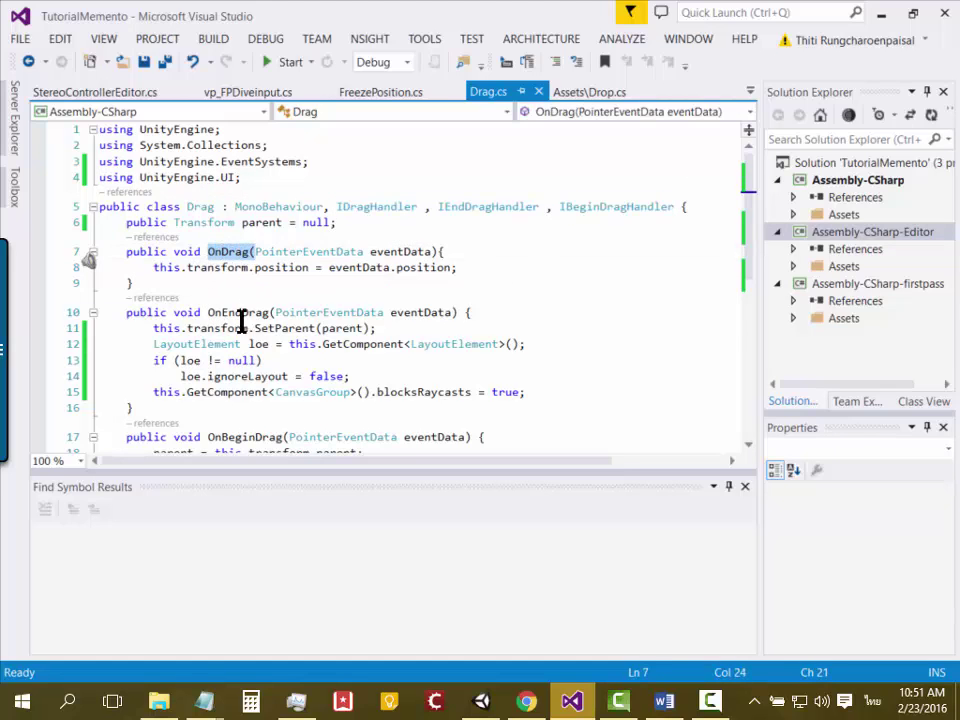
{"action": "left_click", "coordinate": [281, 313]}
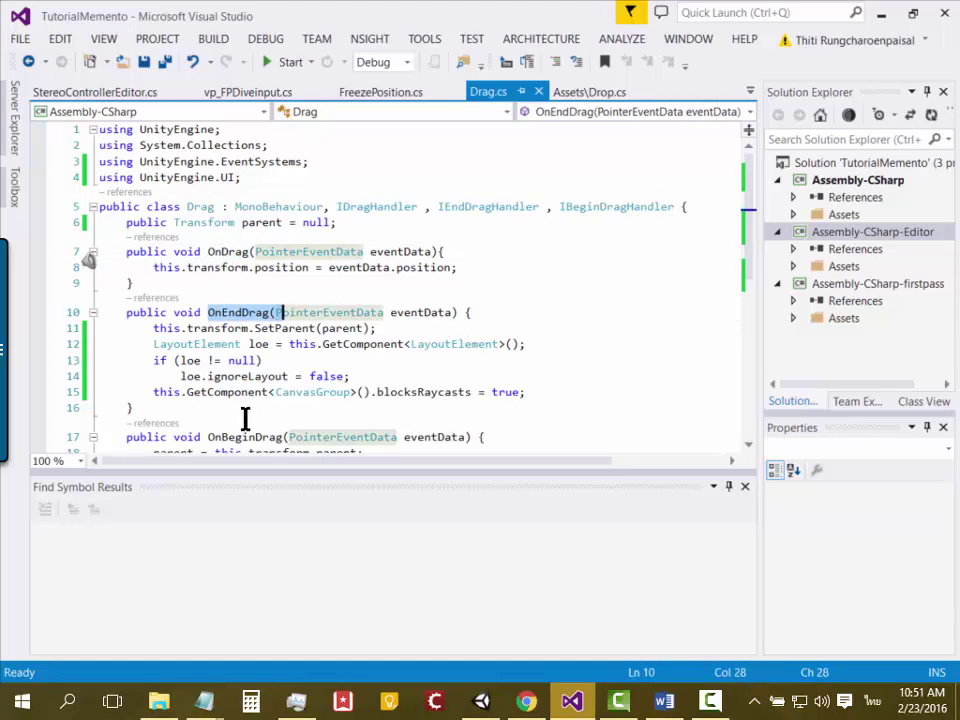
{"action": "left_click_drag", "start_coordinate": [209, 437], "coordinate": [289, 437]}
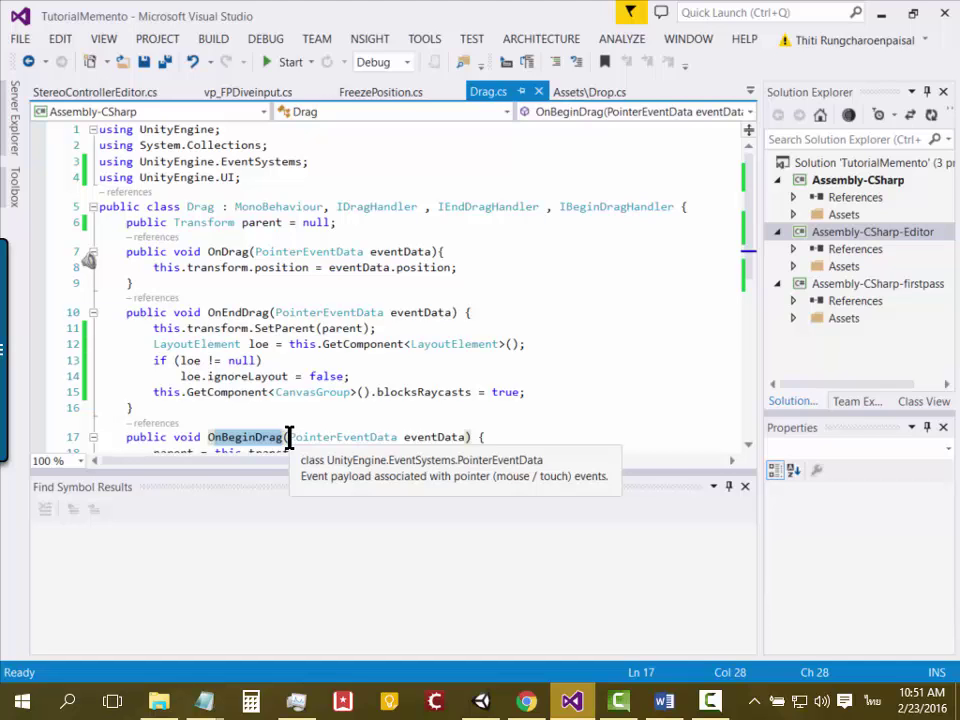
{"action": "left_click", "coordinate": [213, 251]}
{"action": "double_click", "coordinate": [215, 251]}
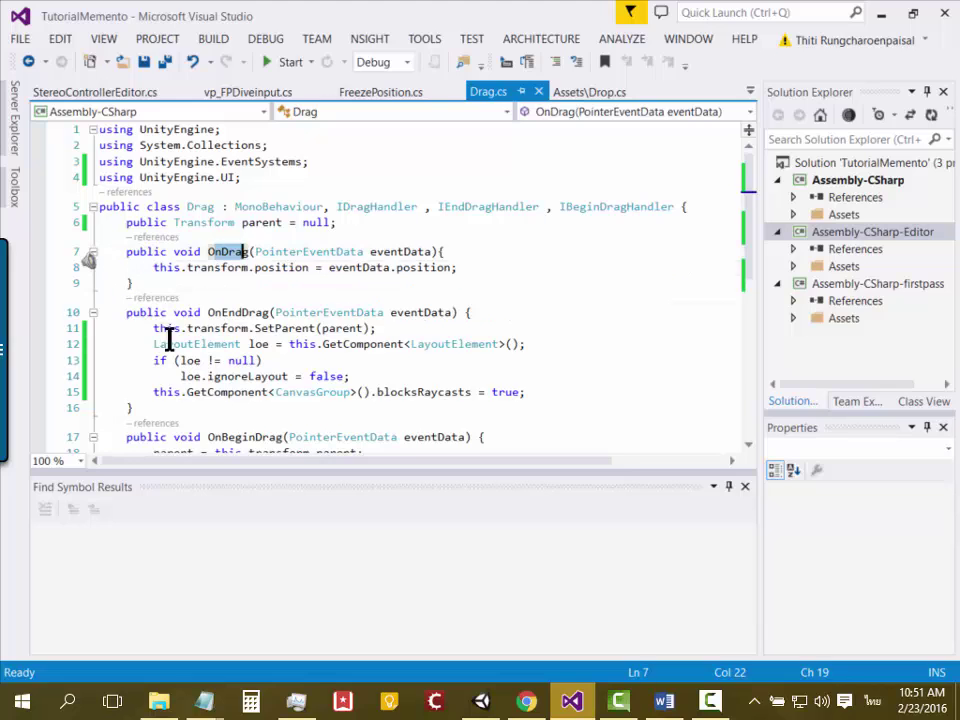
{"action": "left_click_drag", "start_coordinate": [134, 267], "coordinate": [490, 272]}
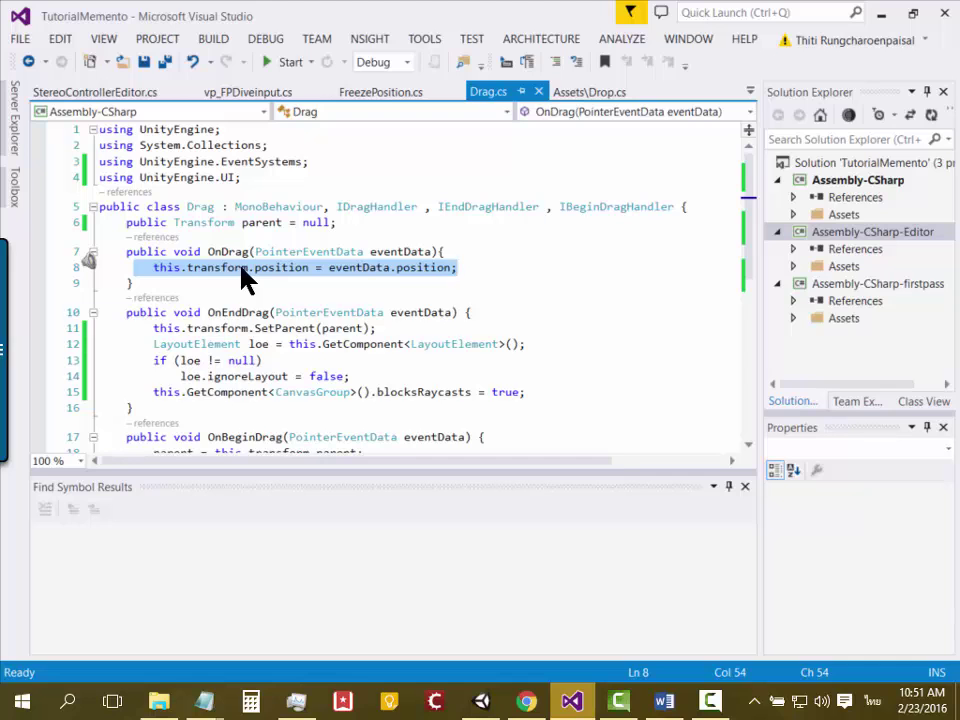
{"action": "left_click", "coordinate": [303, 344]}
{"action": "scroll", "coordinate": [277, 356], "scroll_direction": "down", "scroll_amount": 1}
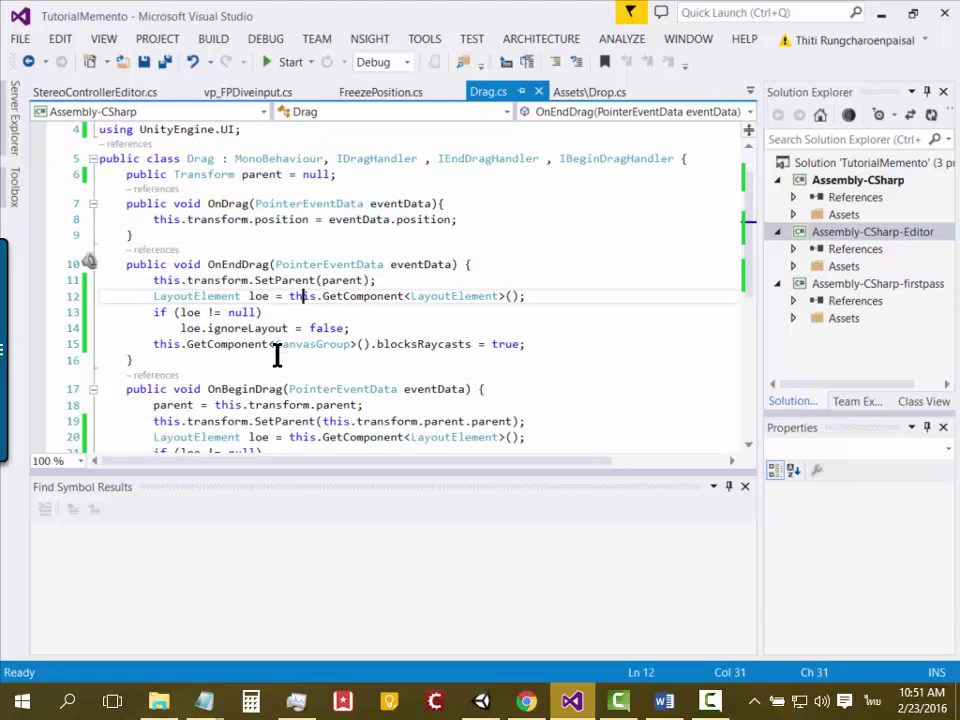
{"action": "scroll", "coordinate": [277, 356], "scroll_direction": "down", "scroll_amount": 1}
{"action": "left_click_drag", "start_coordinate": [549, 443], "coordinate": [461, 437]}
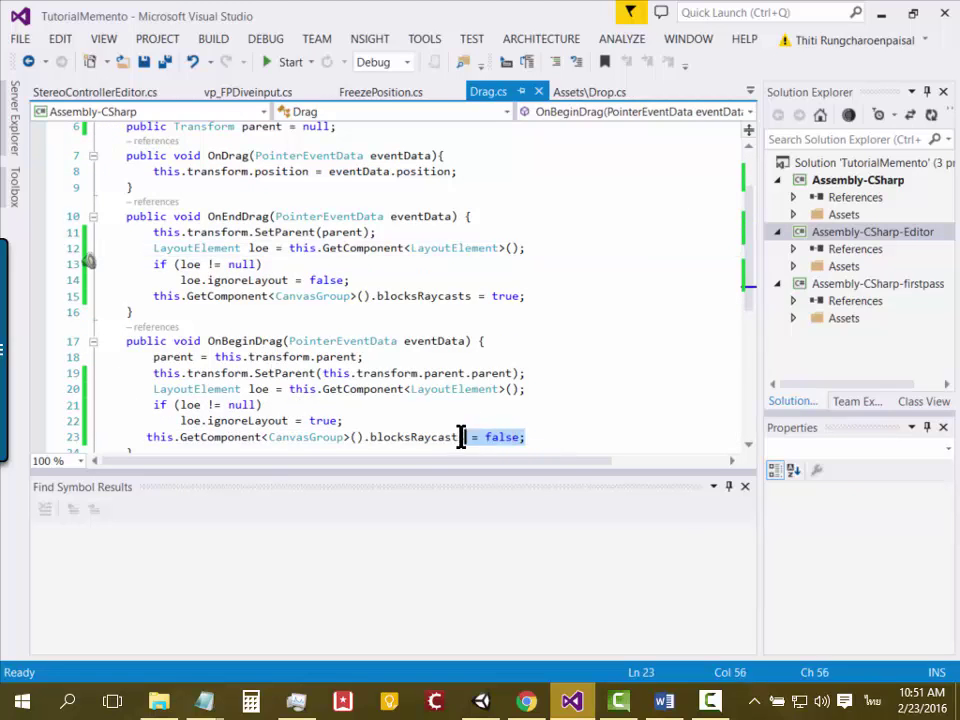
{"action": "left_click", "coordinate": [226, 404], "text": "shift"}
{"action": "left_click", "coordinate": [141, 357], "text": "shift"}
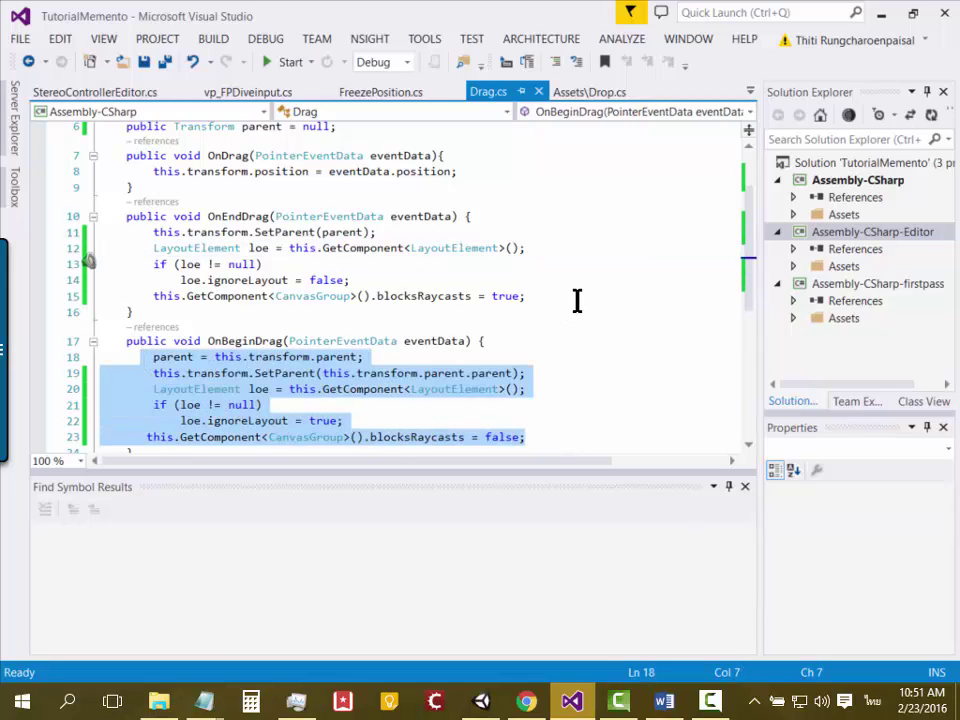
{"action": "left_click_drag", "start_coordinate": [577, 300], "coordinate": [149, 231]}
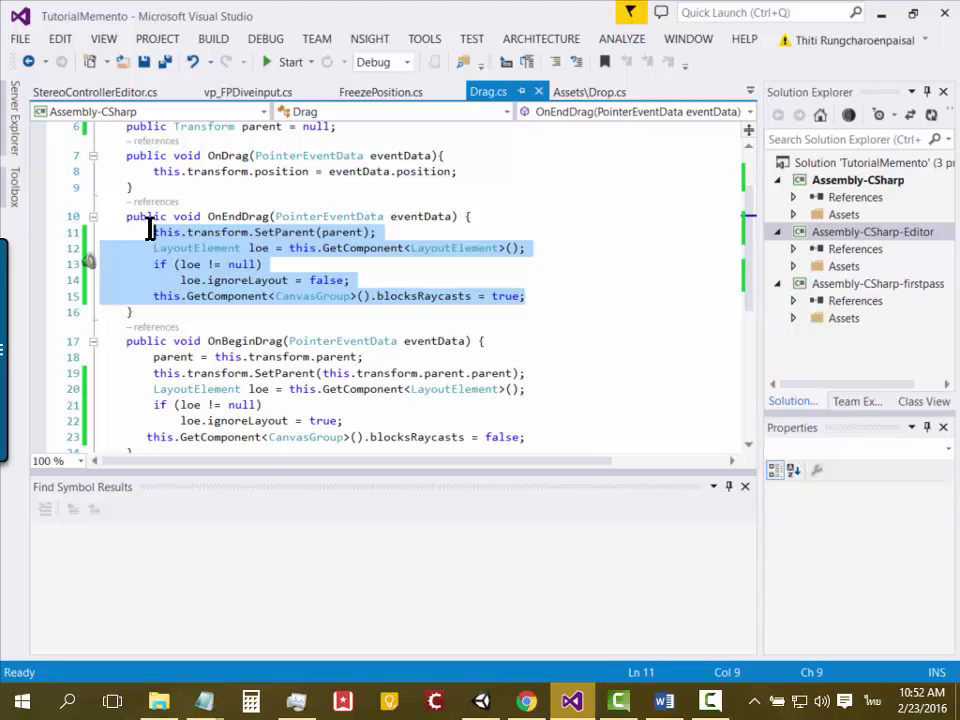
{"action": "left_click", "coordinate": [428, 280]}
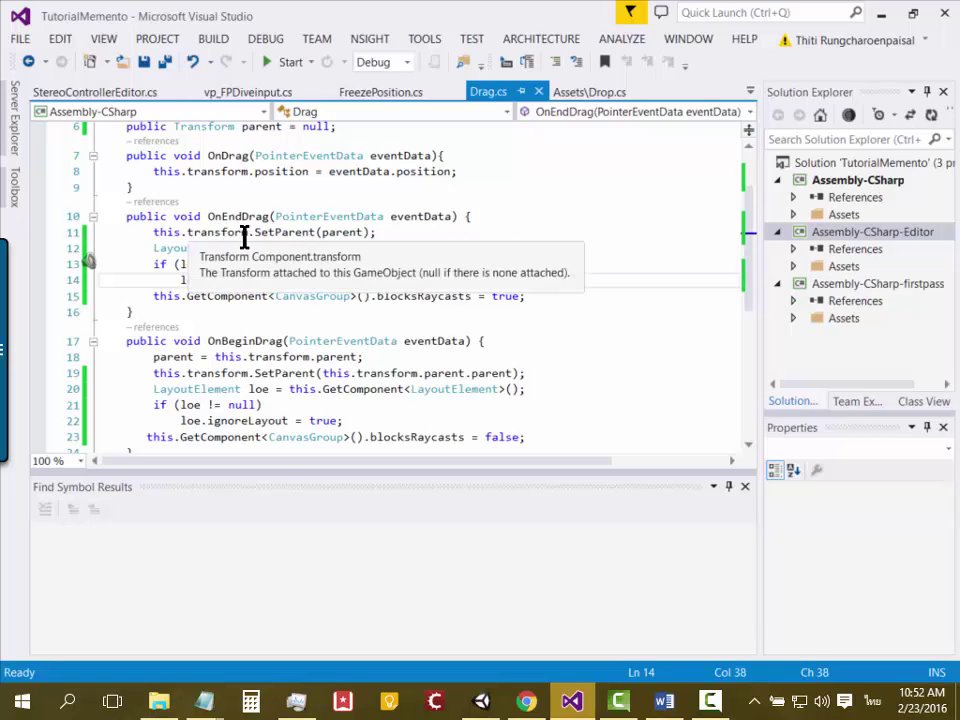
{"action": "left_click_drag", "start_coordinate": [248, 232], "coordinate": [395, 231]}
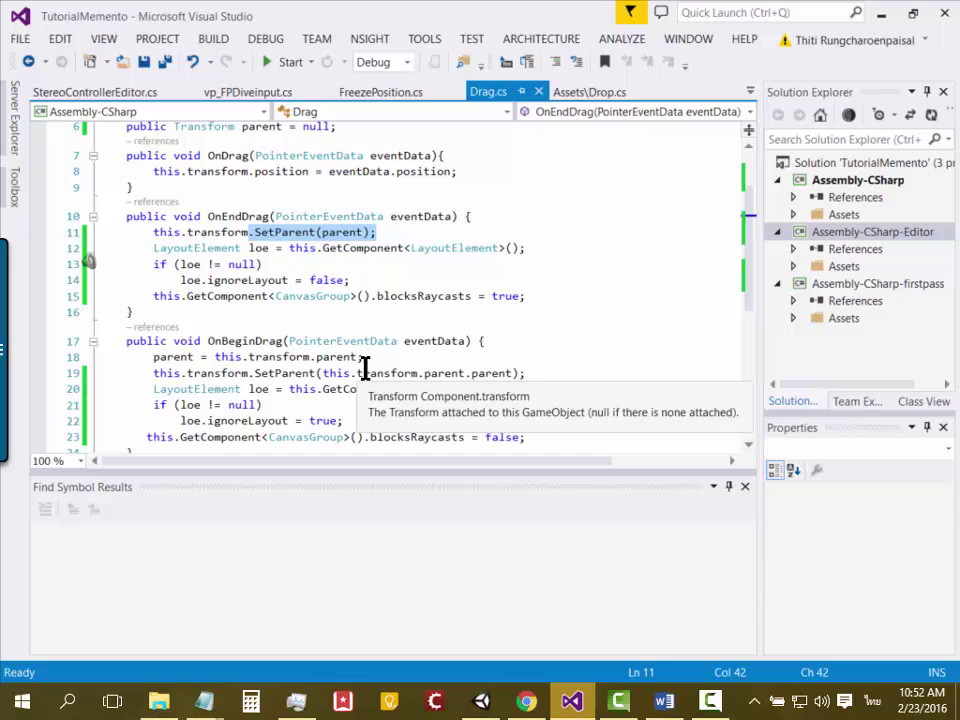
{"action": "scroll", "coordinate": [382, 276], "scroll_direction": "down", "scroll_amount": 1}
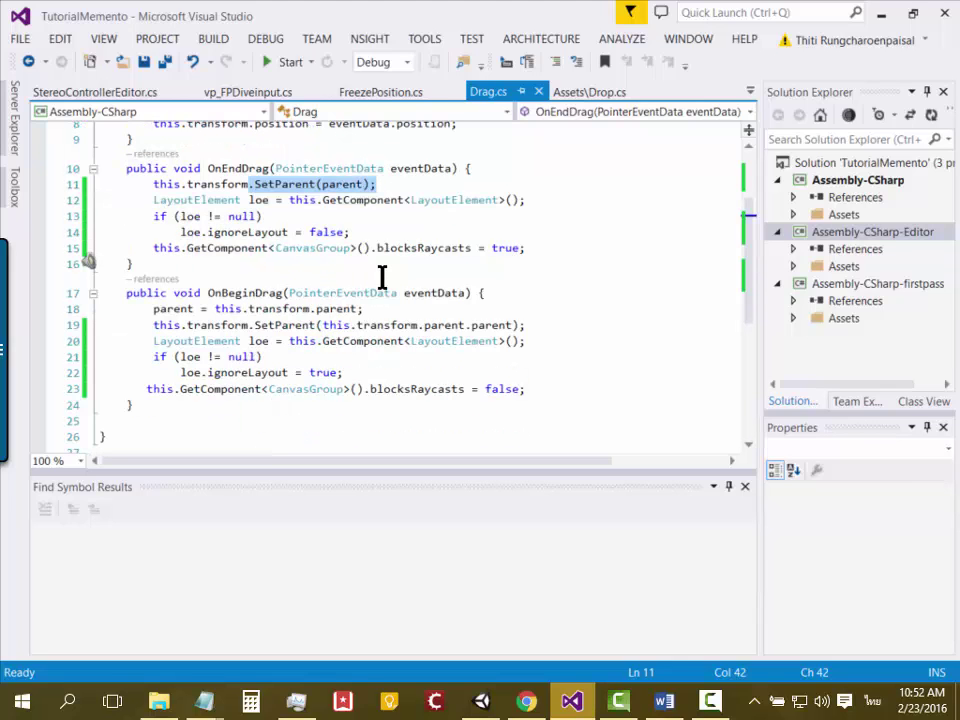
{"action": "scroll", "coordinate": [244, 212], "scroll_direction": "up", "scroll_amount": 2}
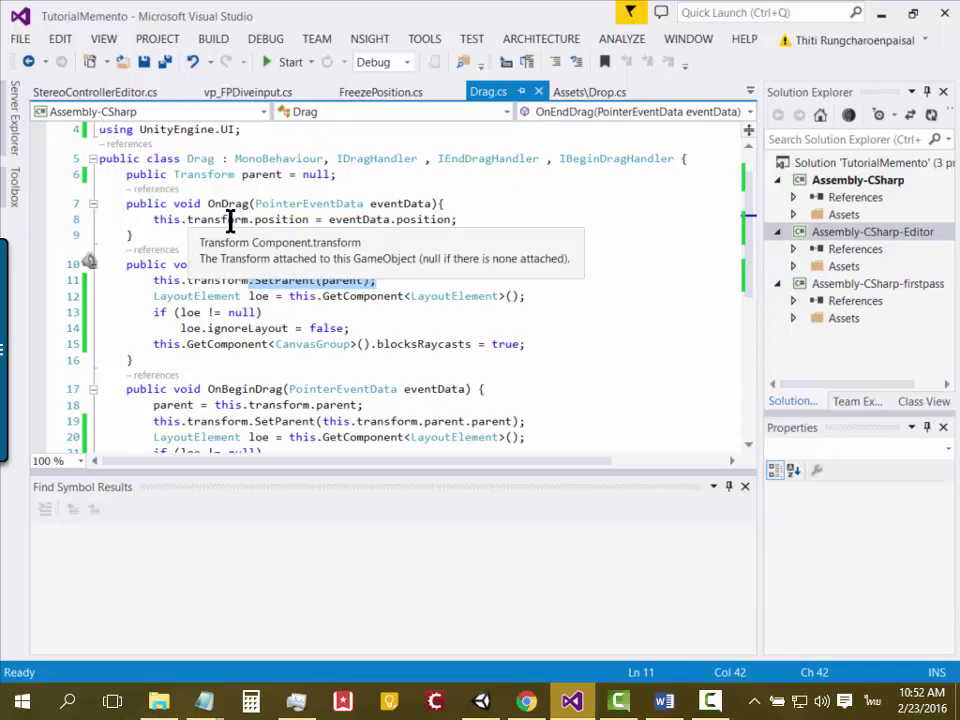
{"action": "left_click", "coordinate": [208, 205]}
{"action": "left_click_drag", "start_coordinate": [153, 219], "coordinate": [510, 226]}
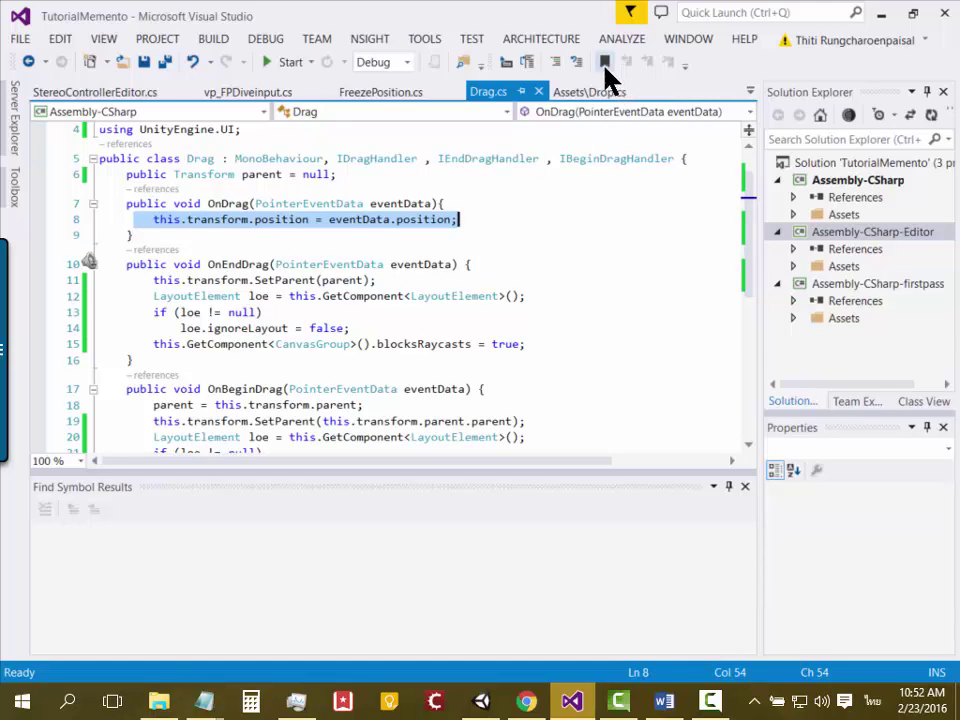
Open Drop.cs and select the OnDrop body with its if and else branches
{"action": "left_click", "coordinate": [585, 92]}
{"action": "scroll", "coordinate": [380, 270], "scroll_direction": "down", "scroll_amount": 1}
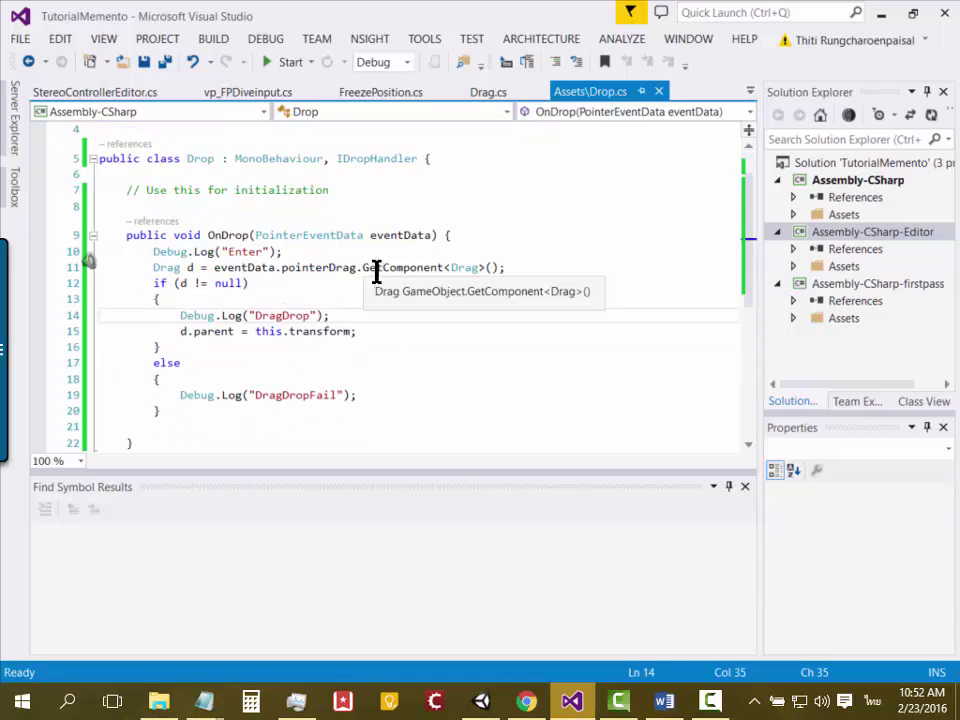
{"action": "scroll", "coordinate": [151, 285], "scroll_direction": "down", "scroll_amount": 1}
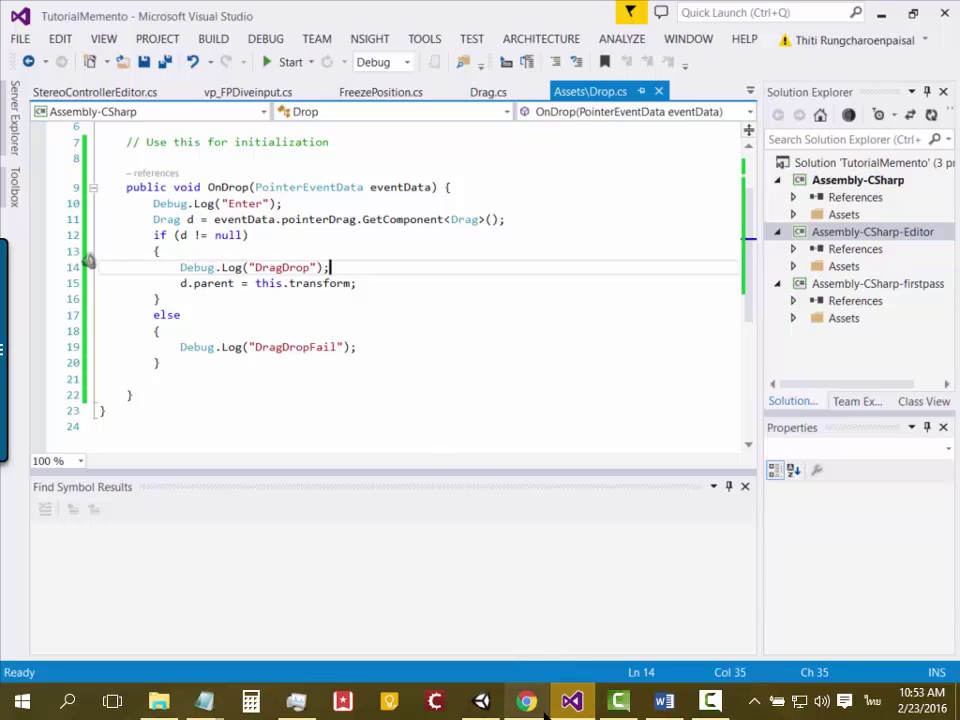
{"action": "left_click", "coordinate": [486, 702]}
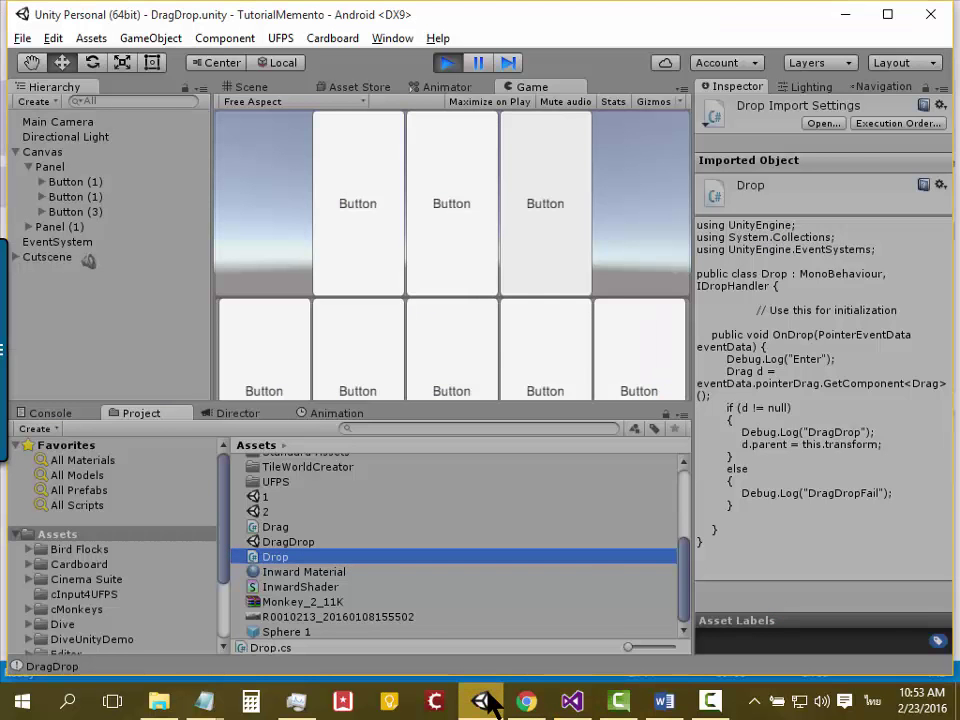
{"action": "left_click", "coordinate": [487, 700]}
{"action": "left_click", "coordinate": [514, 283]}
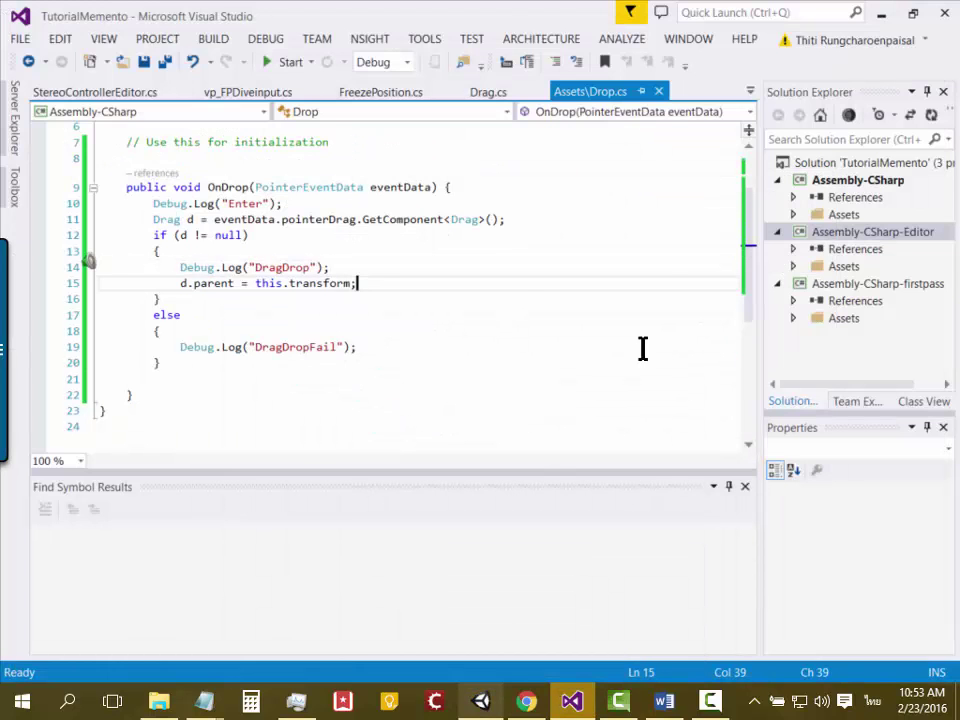
{"action": "left_click_drag", "start_coordinate": [480, 347], "coordinate": [198, 183]}
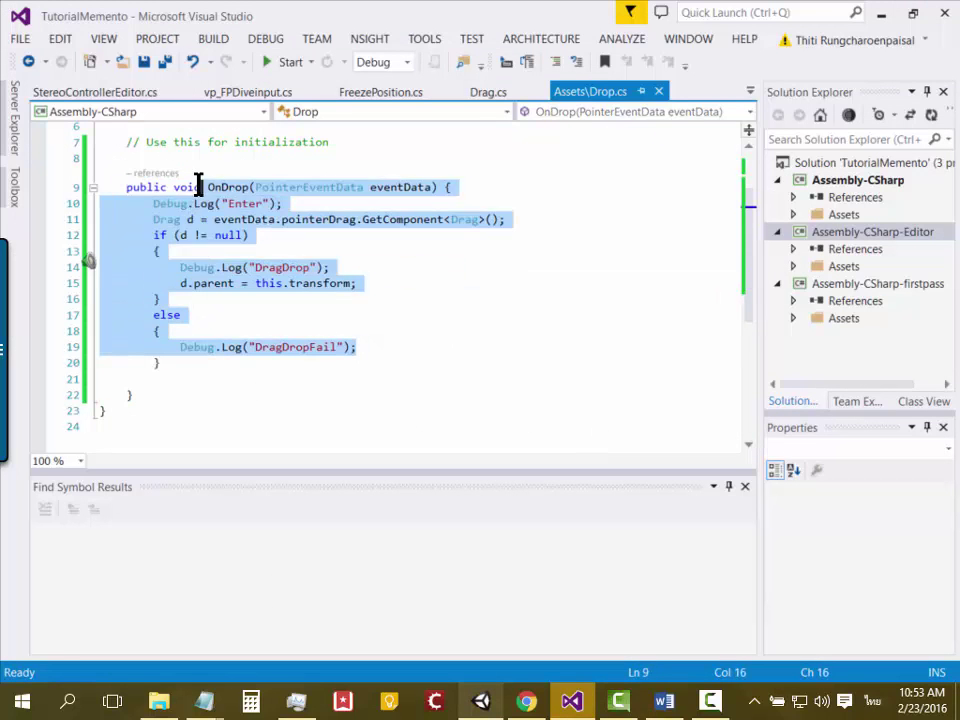
{"action": "left_click_drag", "start_coordinate": [198, 183], "coordinate": [163, 251]}
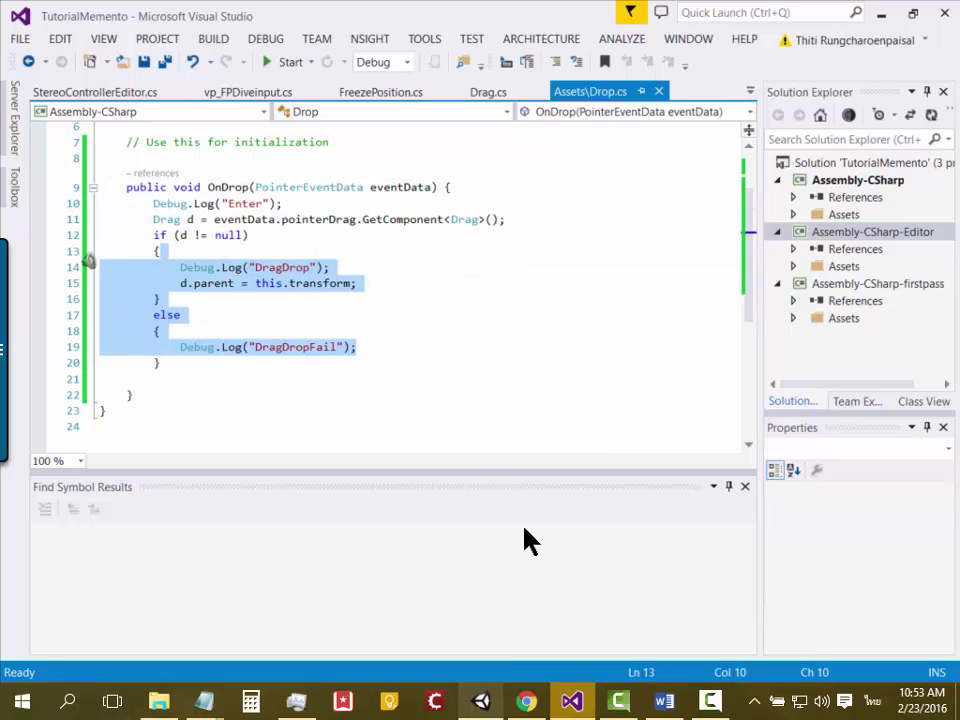
Switch back to the Unity editor and open its File menu
{"action": "mouse_move", "coordinate": [515, 700]}
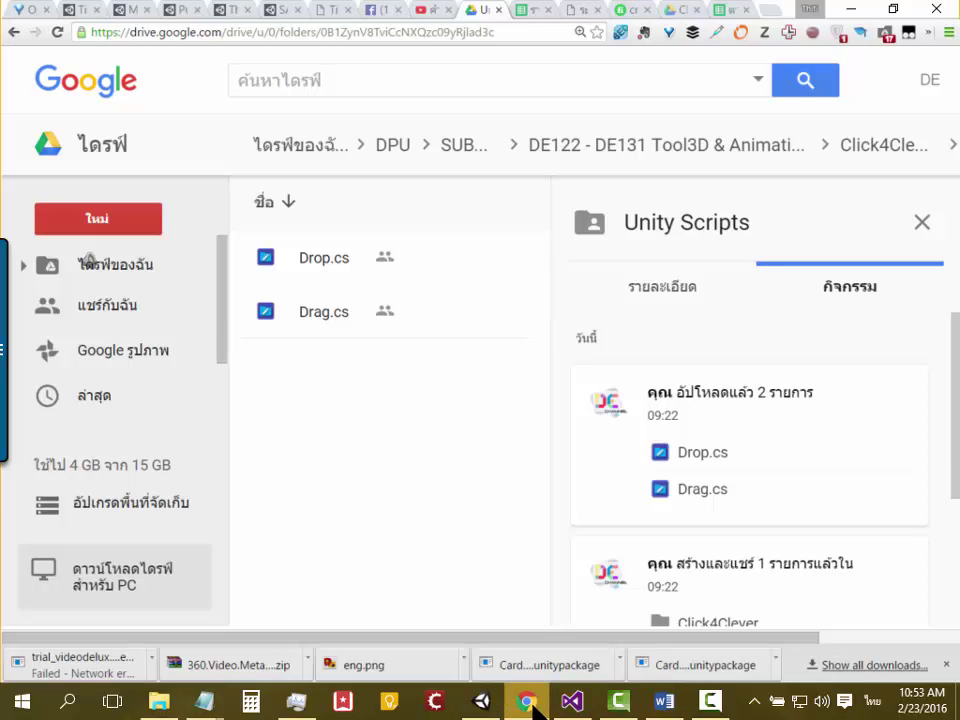
{"action": "left_click", "coordinate": [527, 703]}
{"action": "left_click", "coordinate": [481, 705]}
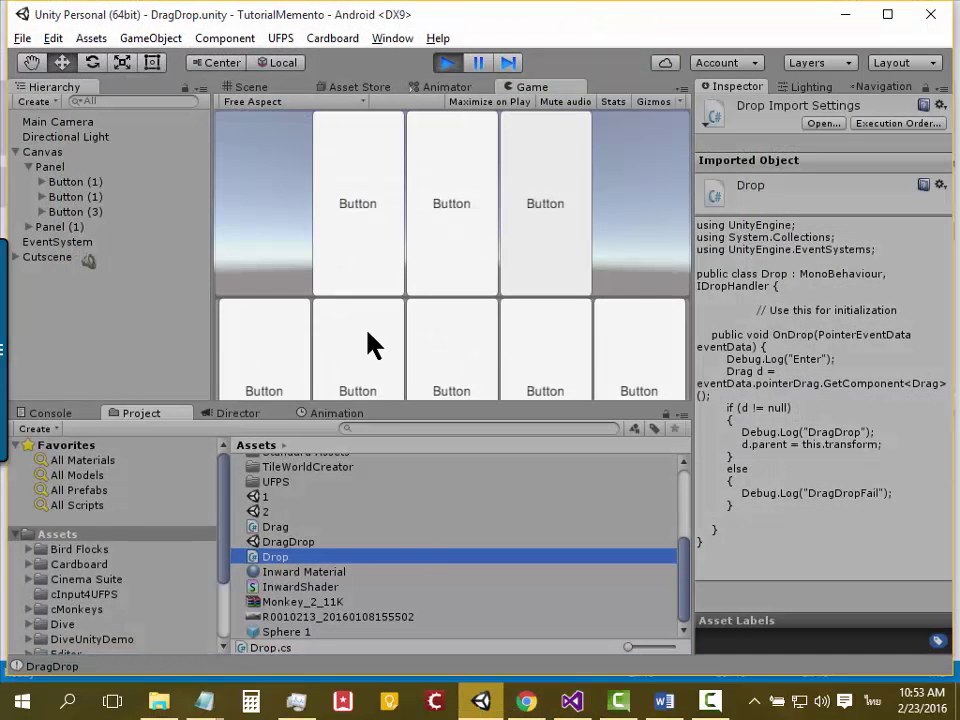
{"action": "left_click", "coordinate": [18, 40]}
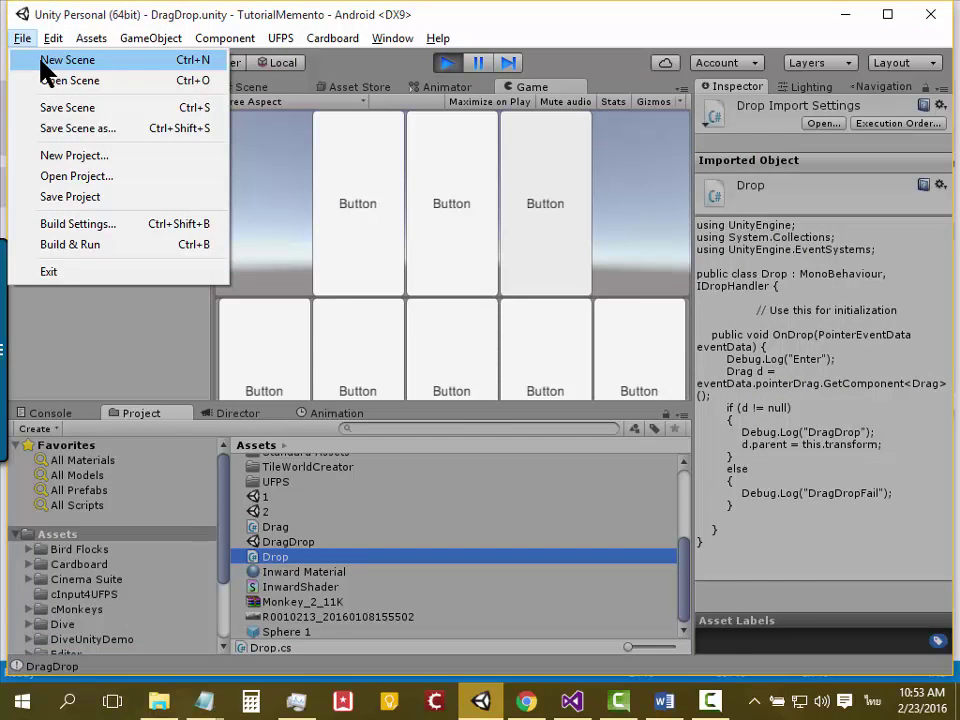
Create a new scene via File > New Scene, then show the GameObject > UI submenu
{"action": "left_click", "coordinate": [41, 62]}
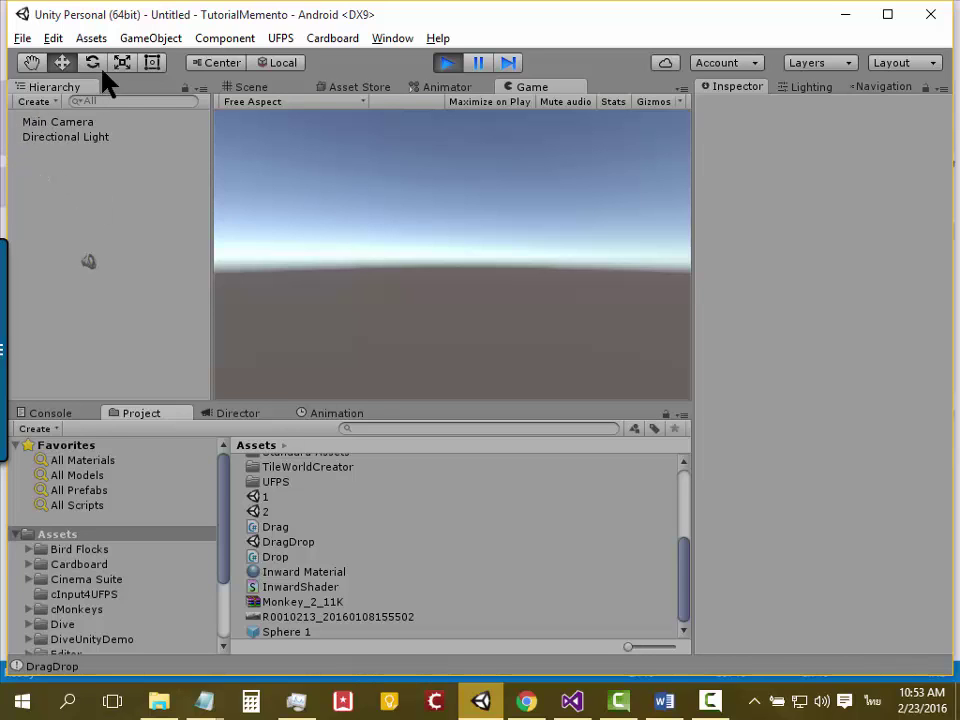
{"action": "left_click", "coordinate": [127, 38]}
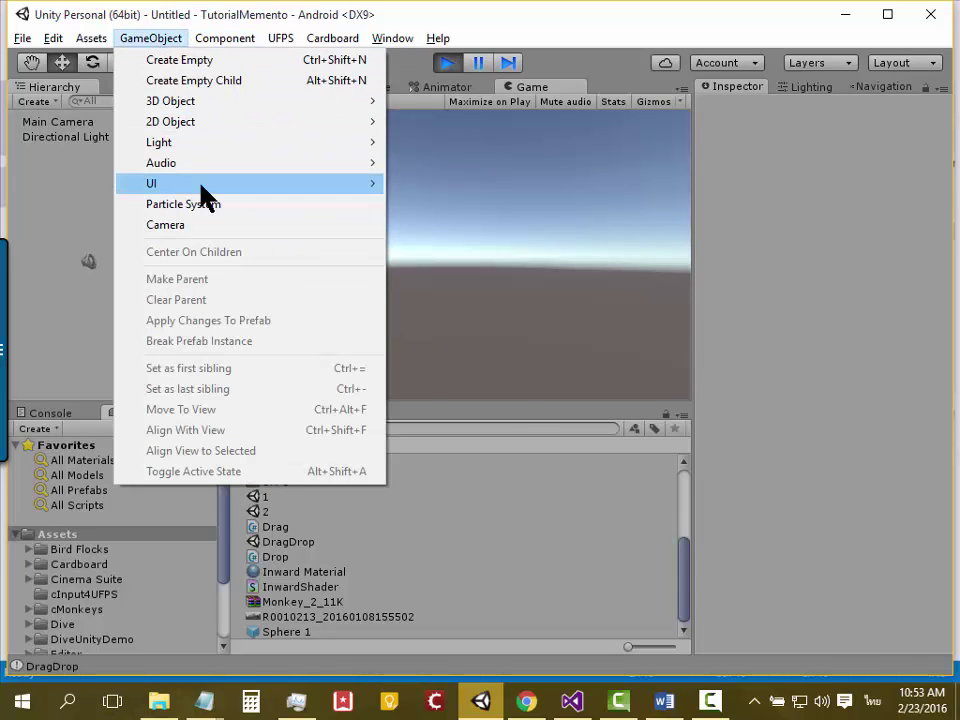
{"action": "mouse_move", "coordinate": [199, 185]}
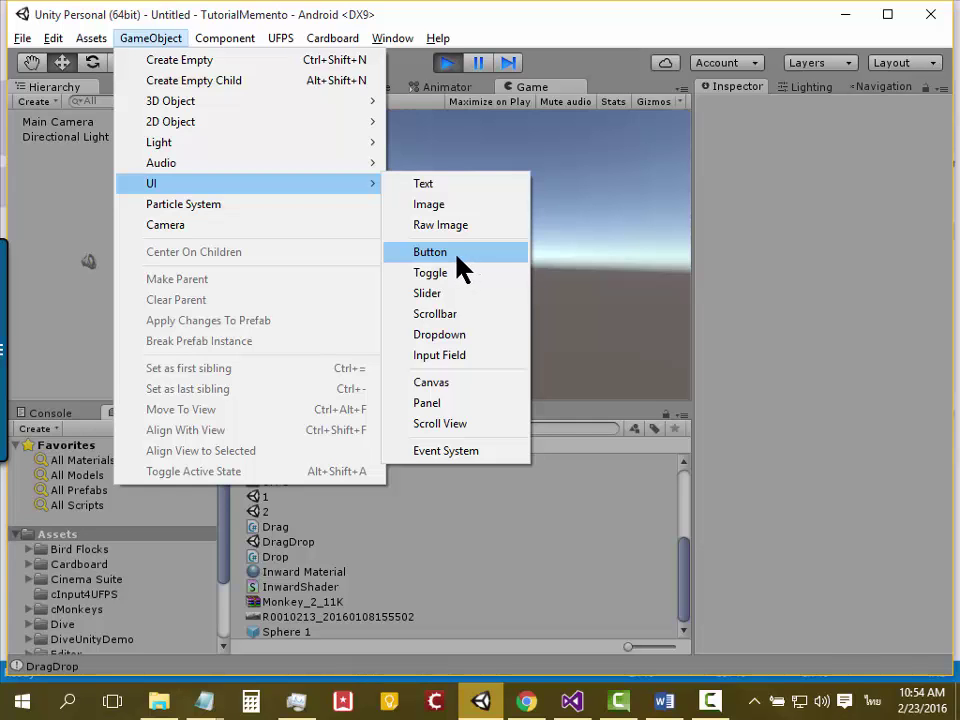
{"action": "left_click", "coordinate": [457, 257]}
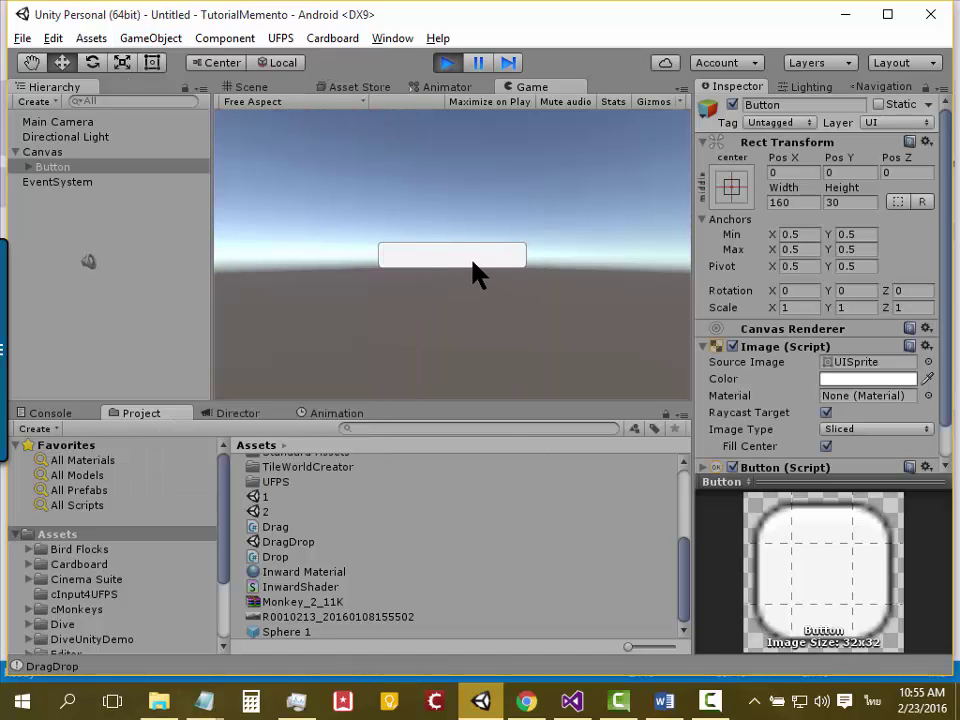
{"action": "left_click", "coordinate": [455, 60]}
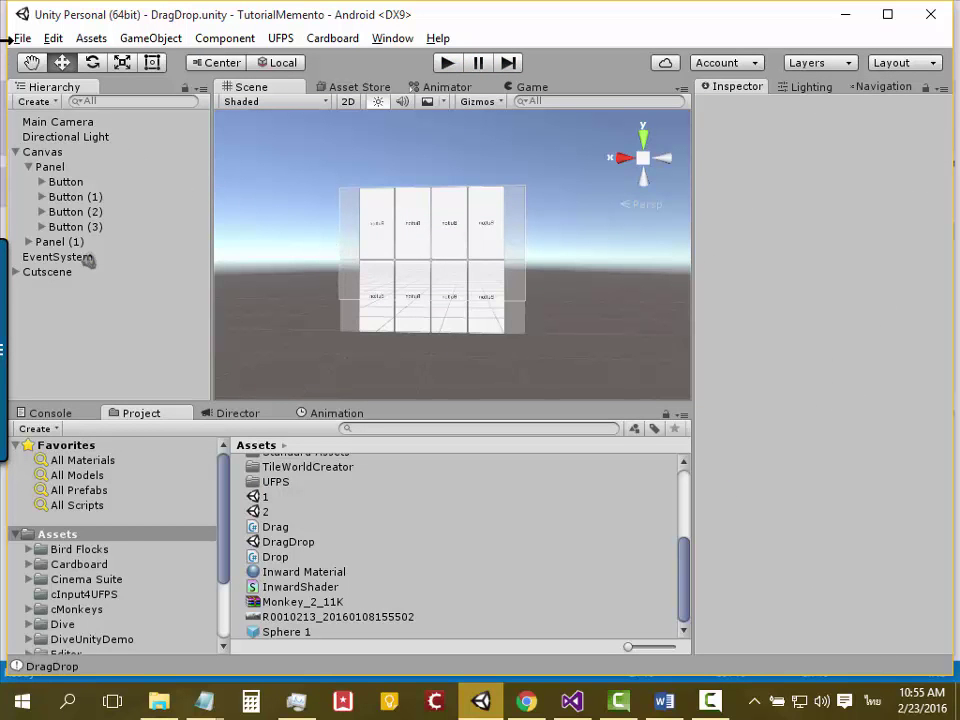
{"action": "left_click", "coordinate": [14, 40]}
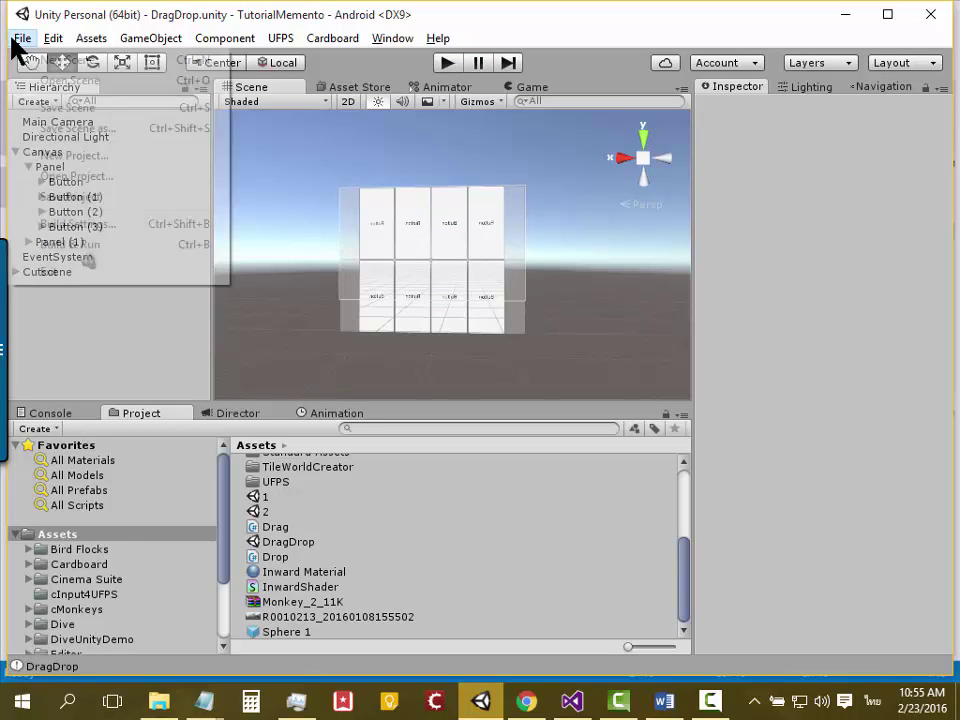
{"action": "left_click", "coordinate": [24, 58]}
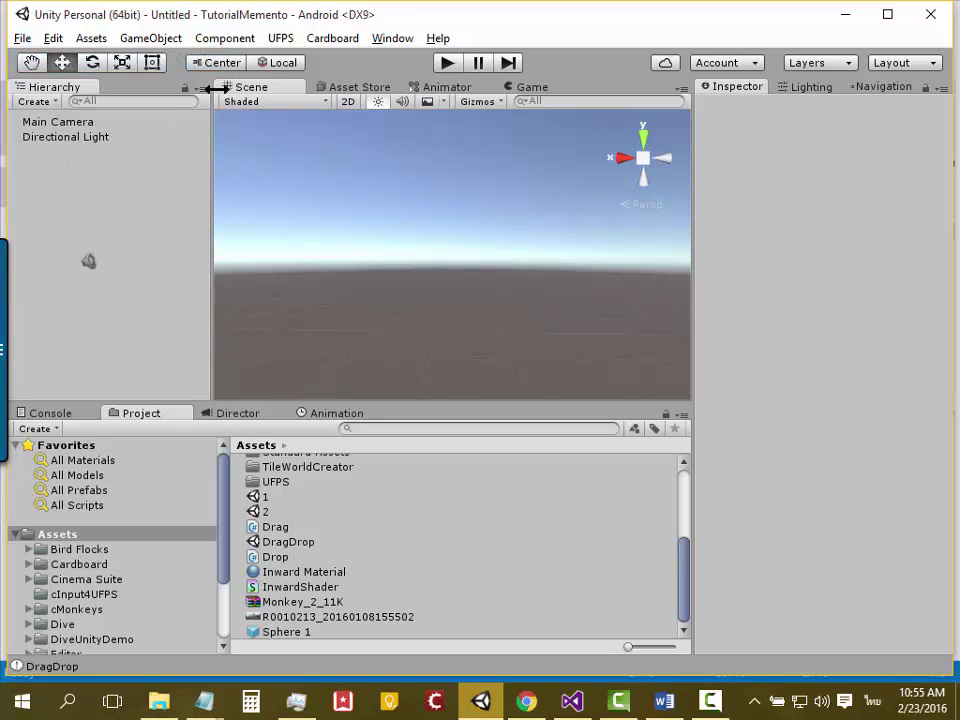
{"action": "left_click", "coordinate": [152, 38]}
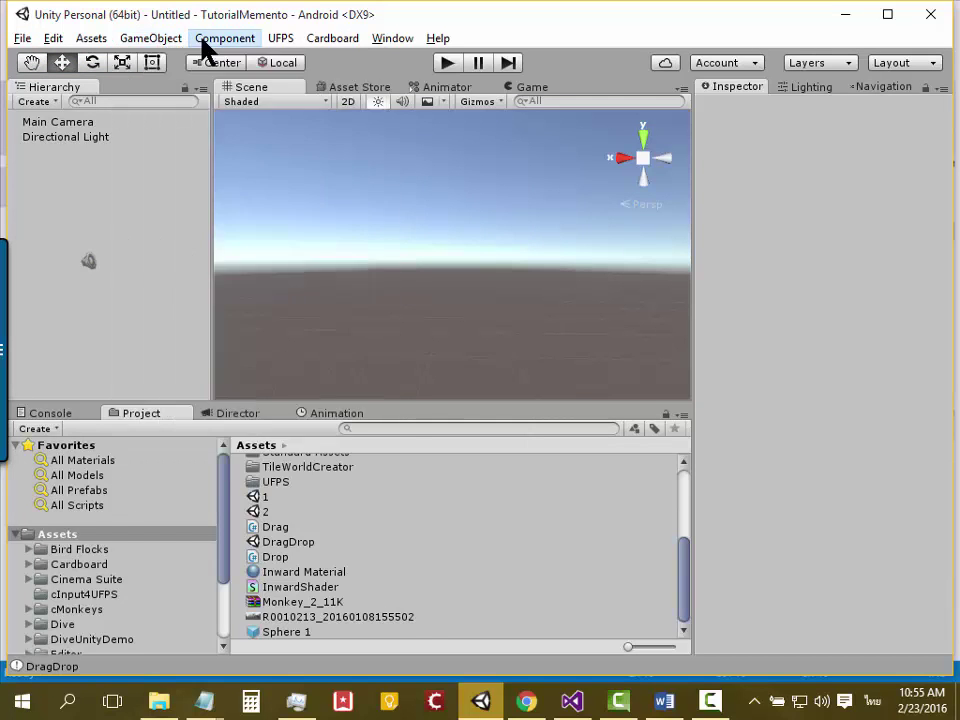
{"action": "left_click", "coordinate": [180, 38]}
{"action": "mouse_move", "coordinate": [188, 184]}
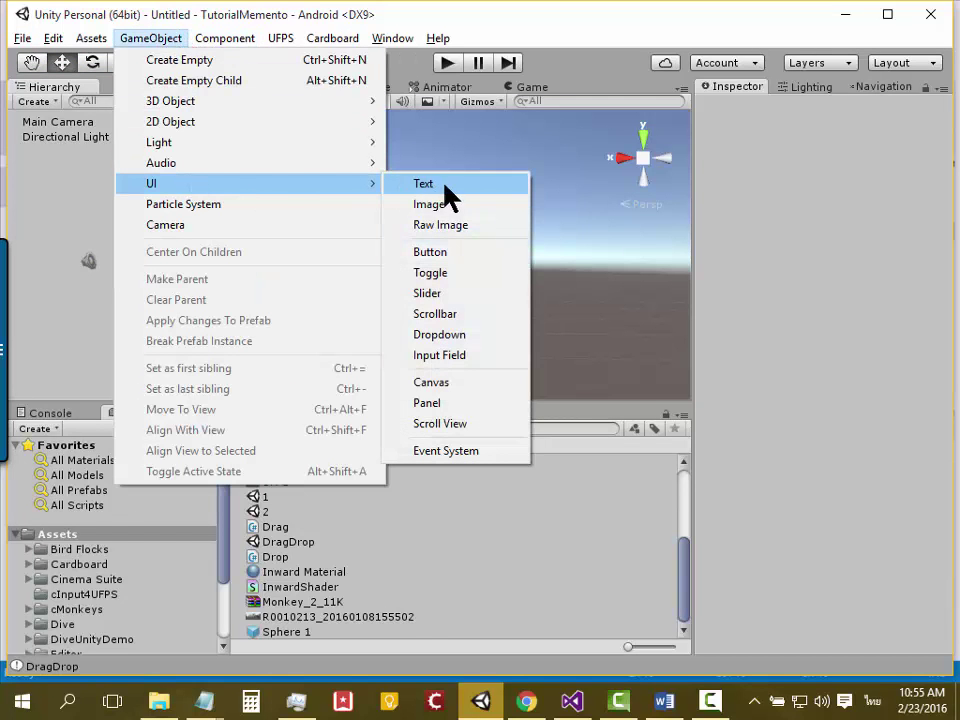
{"action": "left_click", "coordinate": [481, 258]}
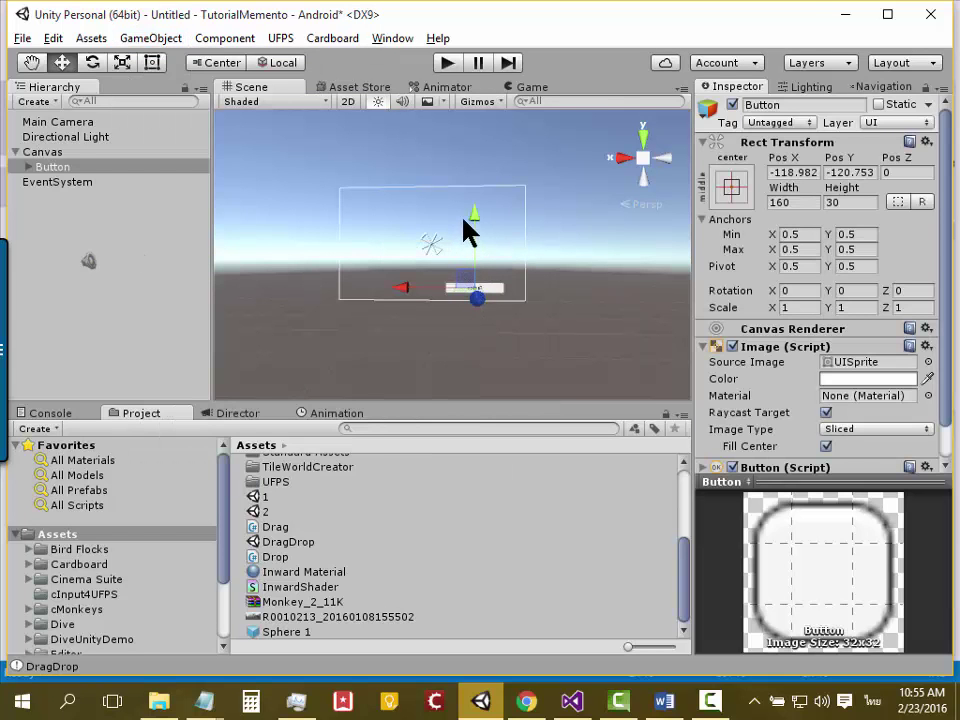
{"action": "left_click_drag", "start_coordinate": [475, 222], "coordinate": [466, 142]}
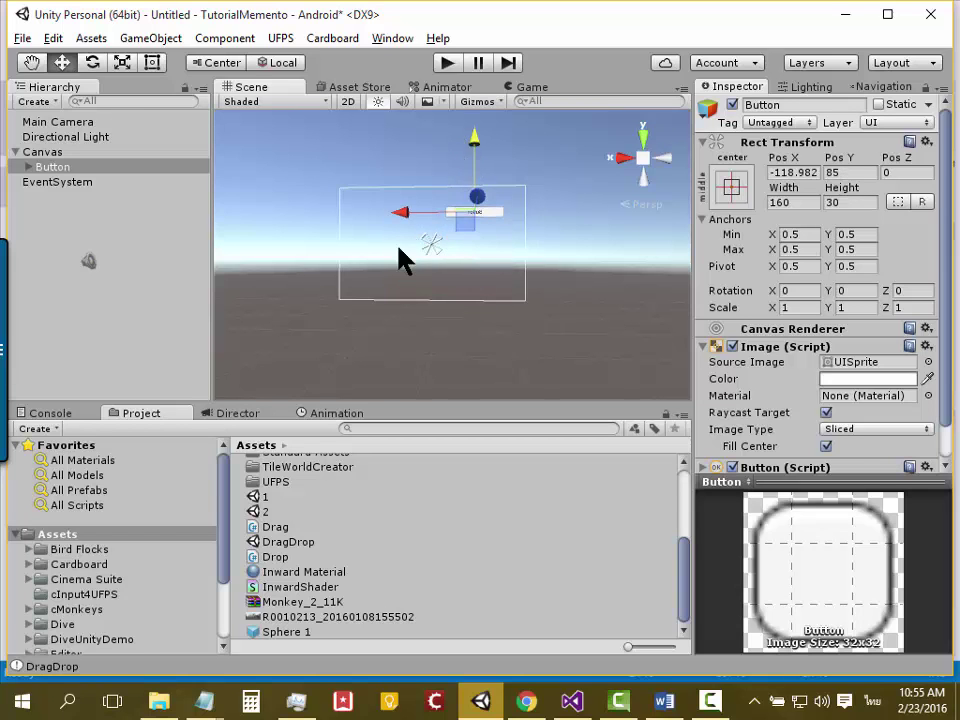
{"action": "scroll", "coordinate": [398, 264], "scroll_direction": "up", "scroll_amount": 3}
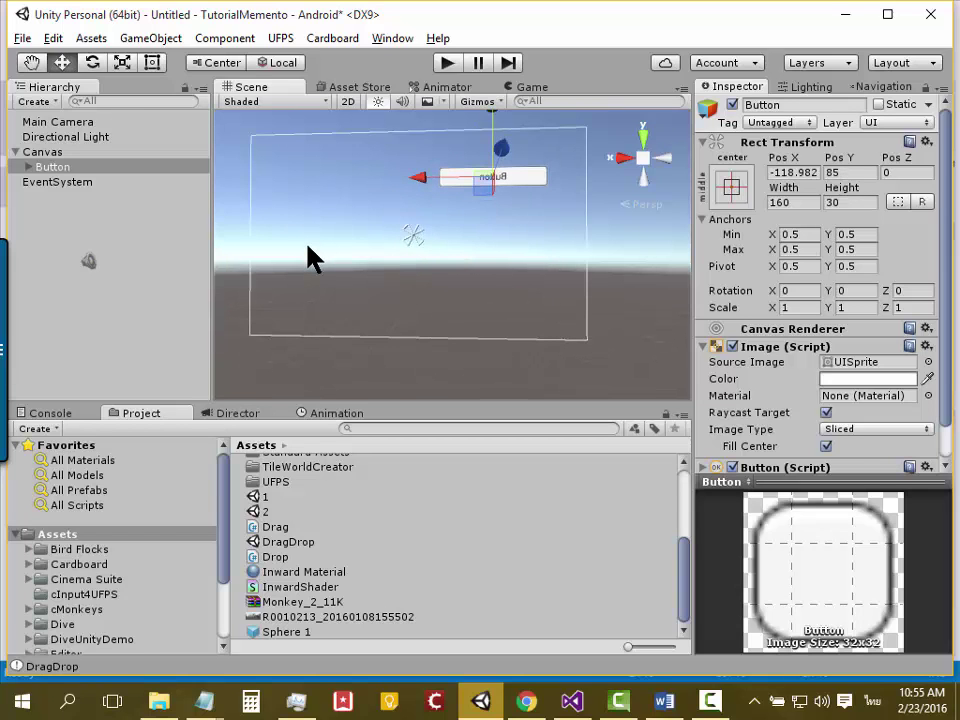
{"action": "left_click_drag", "start_coordinate": [310, 258], "coordinate": [335, 258], "text": "alt"}
{"action": "mouse_move", "coordinate": [335, 258]}
{"action": "middle_mouse_down"}
{"action": "mouse_move", "coordinate": [369, 268]}
{"action": "mouse_move", "coordinate": [369, 242]}
{"action": "middle_mouse_up"}
{"action": "left_click_drag", "start_coordinate": [435, 270], "coordinate": [422, 274], "text": "alt"}
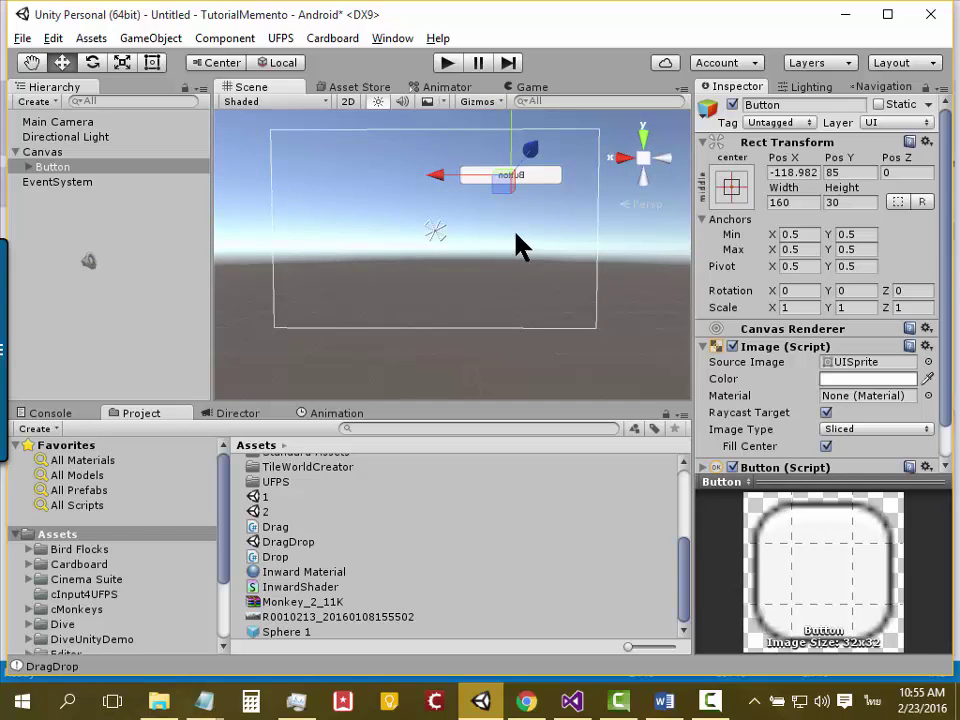
{"action": "mouse_move", "coordinate": [431, 266]}
{"action": "left_mouse_down", "text": "alt"}
{"action": "mouse_move", "coordinate": [427, 258]}
{"action": "mouse_move", "coordinate": [428, 270]}
{"action": "left_mouse_up", "text": "alt"}
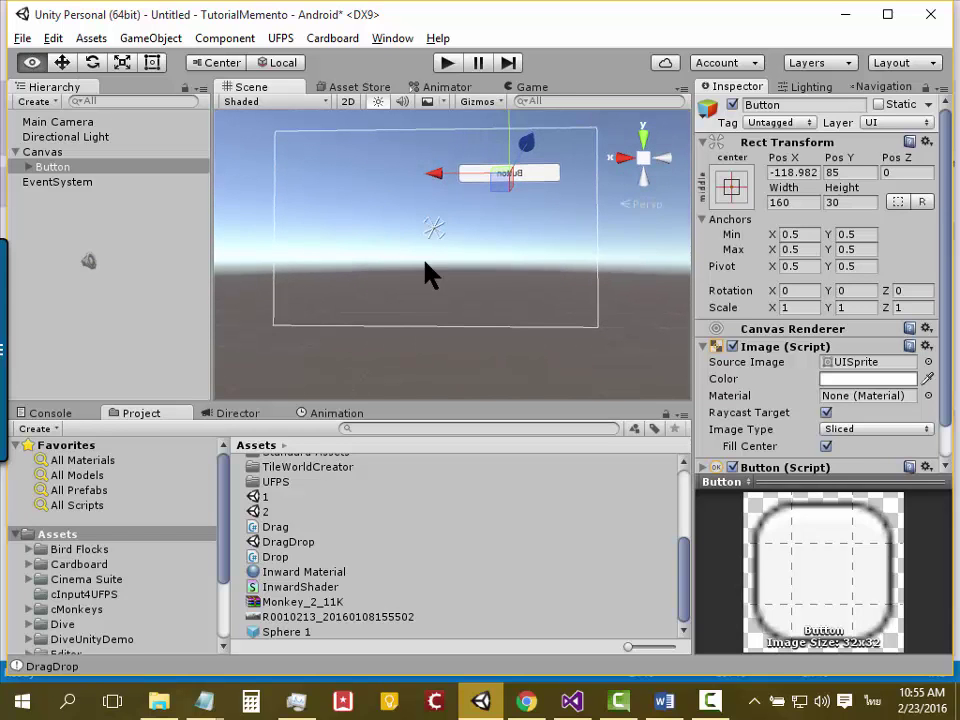
{"action": "left_click", "coordinate": [535, 180]}
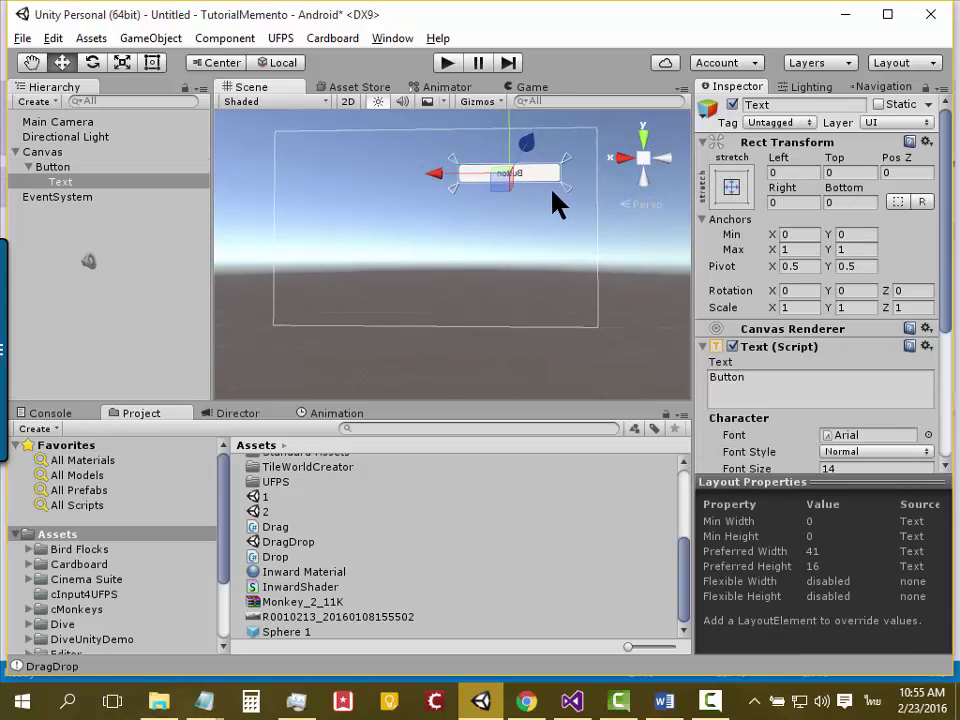
{"action": "left_click", "coordinate": [536, 182]}
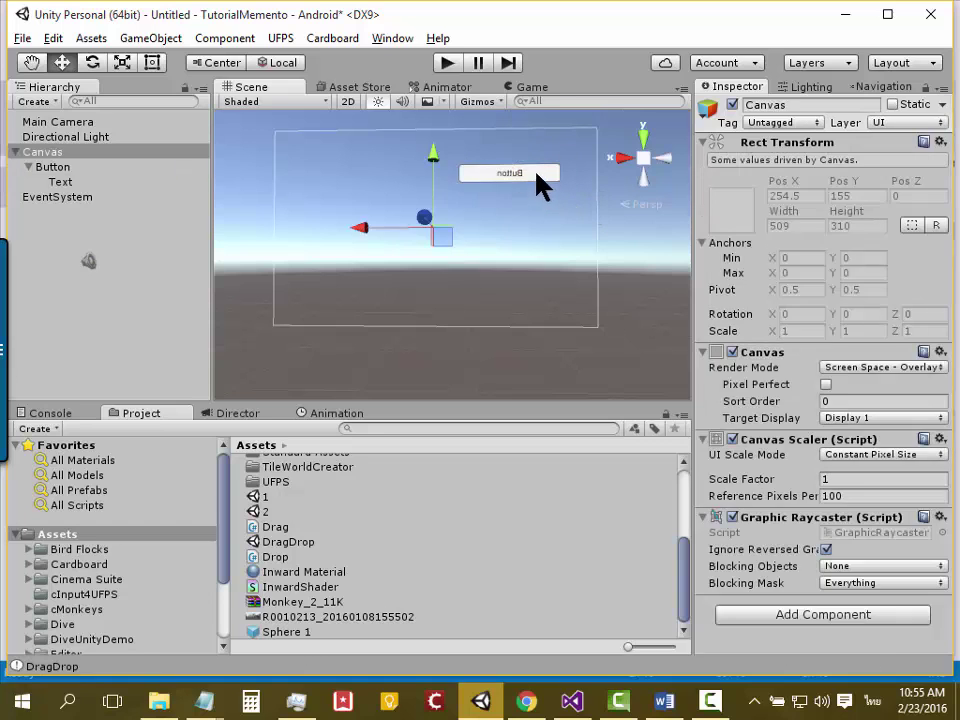
{"action": "left_click", "coordinate": [514, 176]}
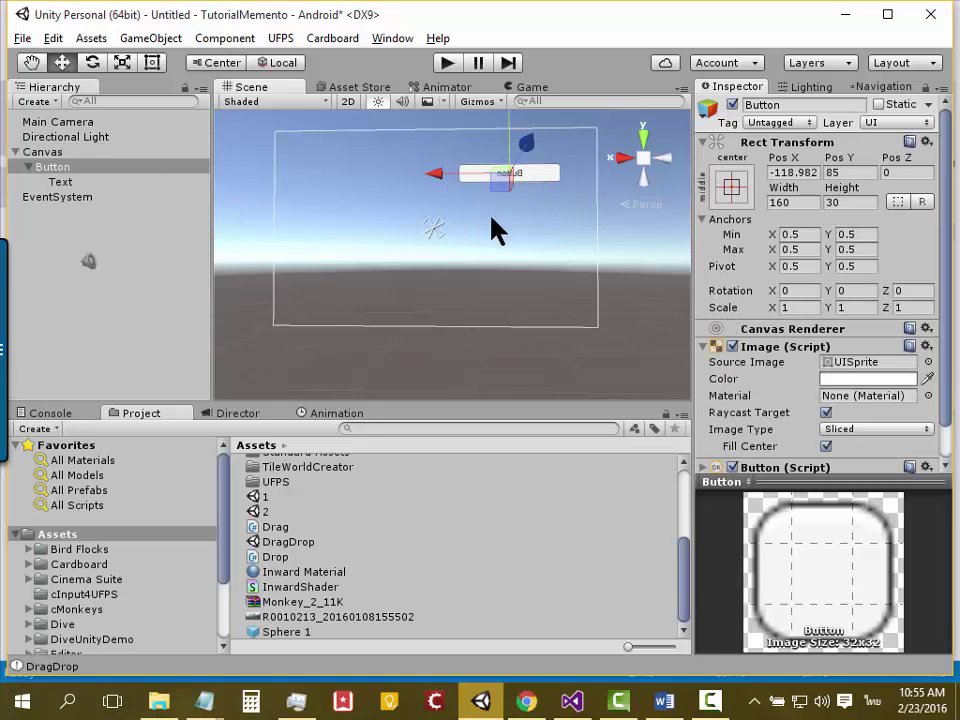
{"action": "left_click_drag", "start_coordinate": [497, 229], "coordinate": [530, 240], "text": "alt"}
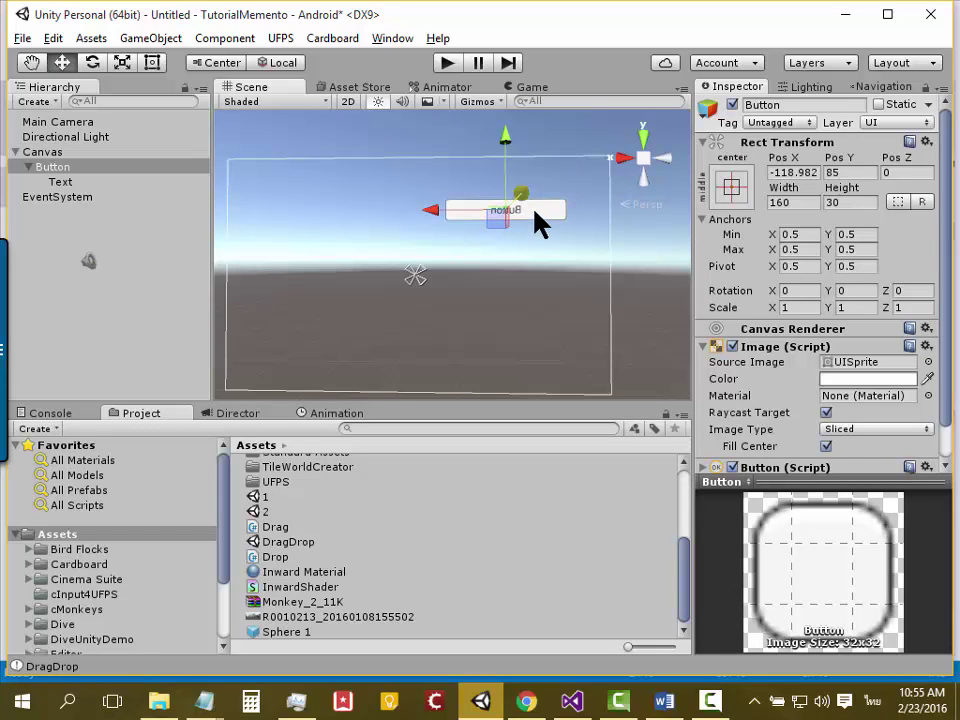
Set the Button's Rect Transform Width to 100 and Height to 200
{"action": "left_click", "coordinate": [793, 205]}
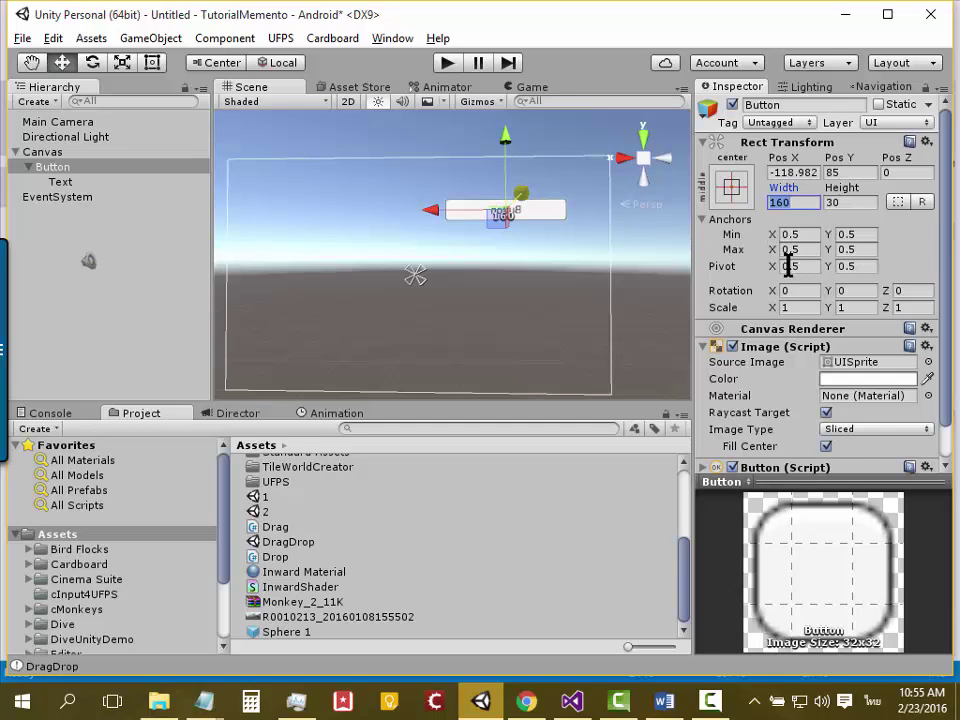
{"action": "type", "text": "2"}
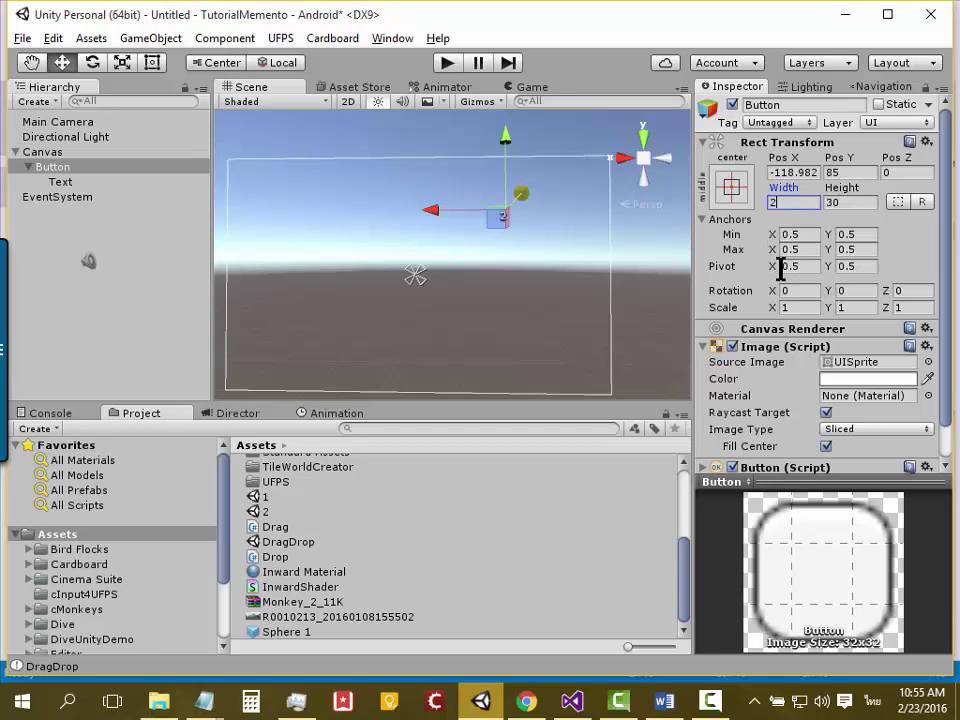
{"action": "key", "text": "BackSpace"}
{"action": "type", "text": "1"}
{"action": "type", "text": "00"}
{"action": "left_click", "coordinate": [855, 204]}
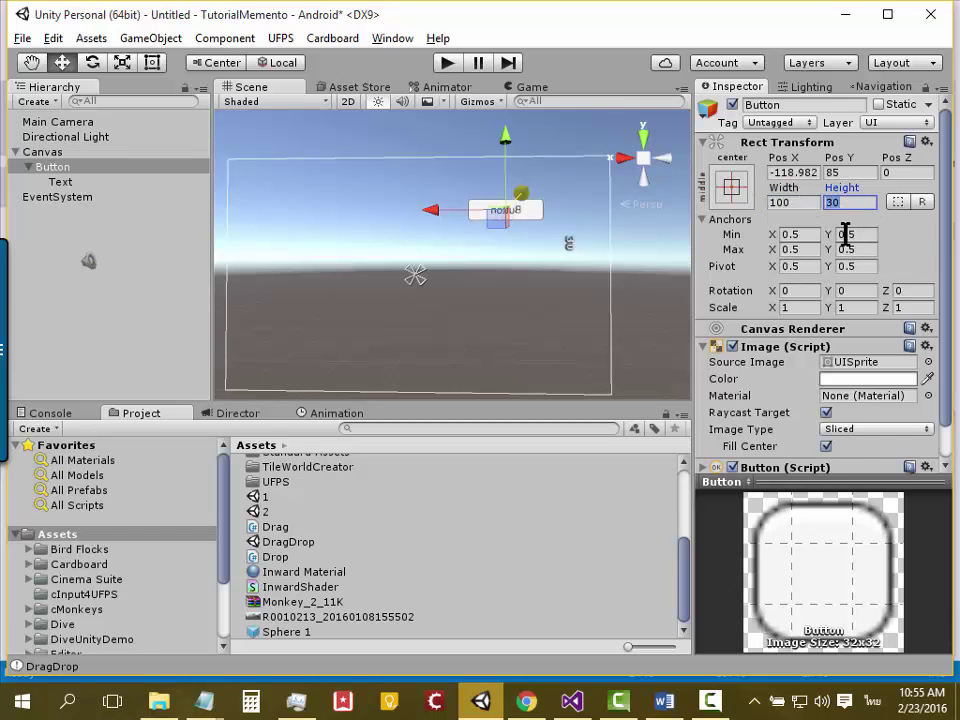
{"action": "type", "text": "200"}
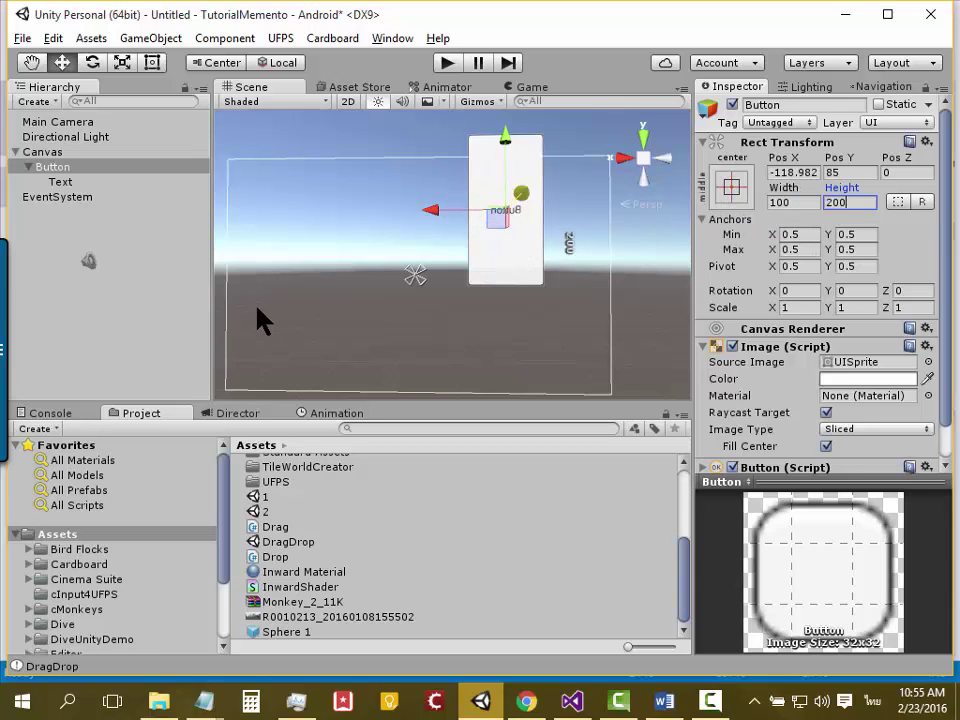
{"action": "left_click_drag", "start_coordinate": [944, 285], "coordinate": [940, 418]}
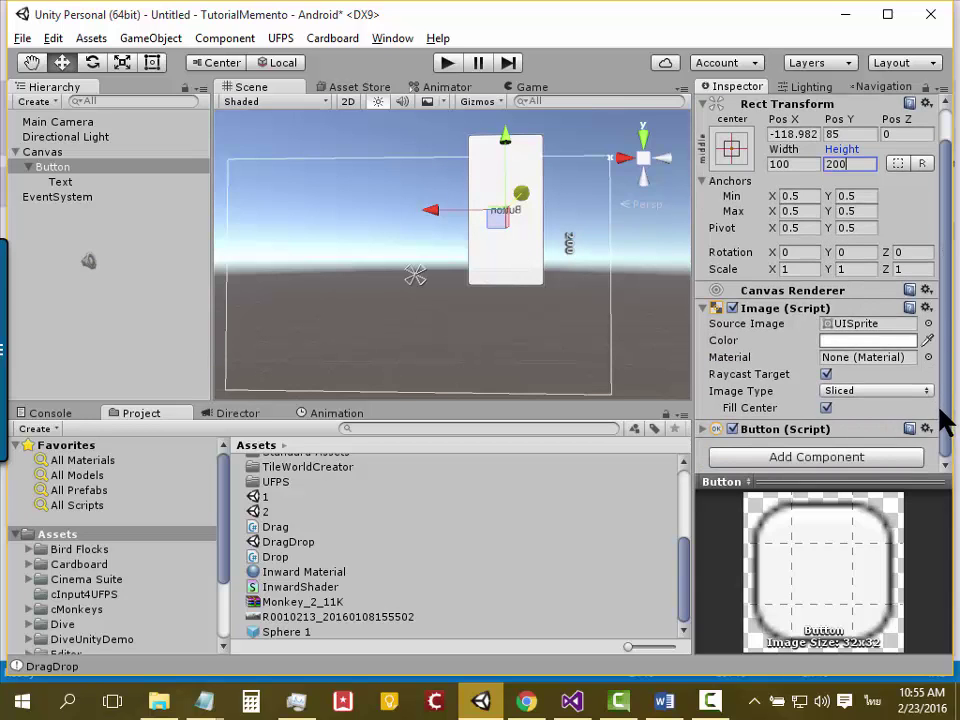
With the Canvas selected, show the GameObject > UI element submenu
{"action": "left_click", "coordinate": [50, 153]}
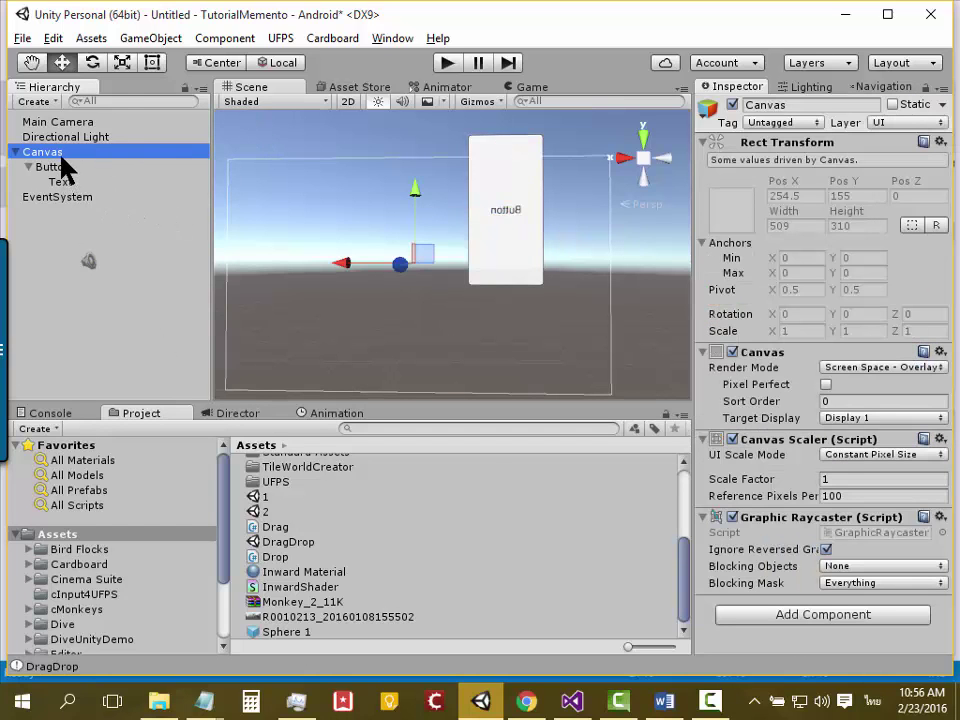
{"action": "left_click", "coordinate": [175, 38]}
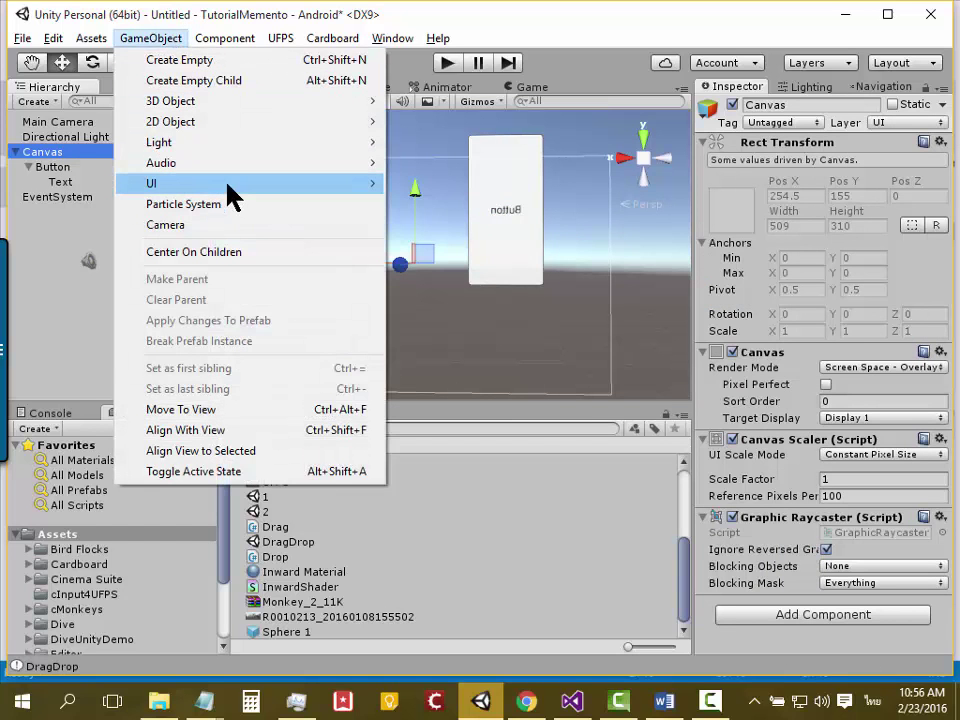
{"action": "mouse_move", "coordinate": [227, 184]}
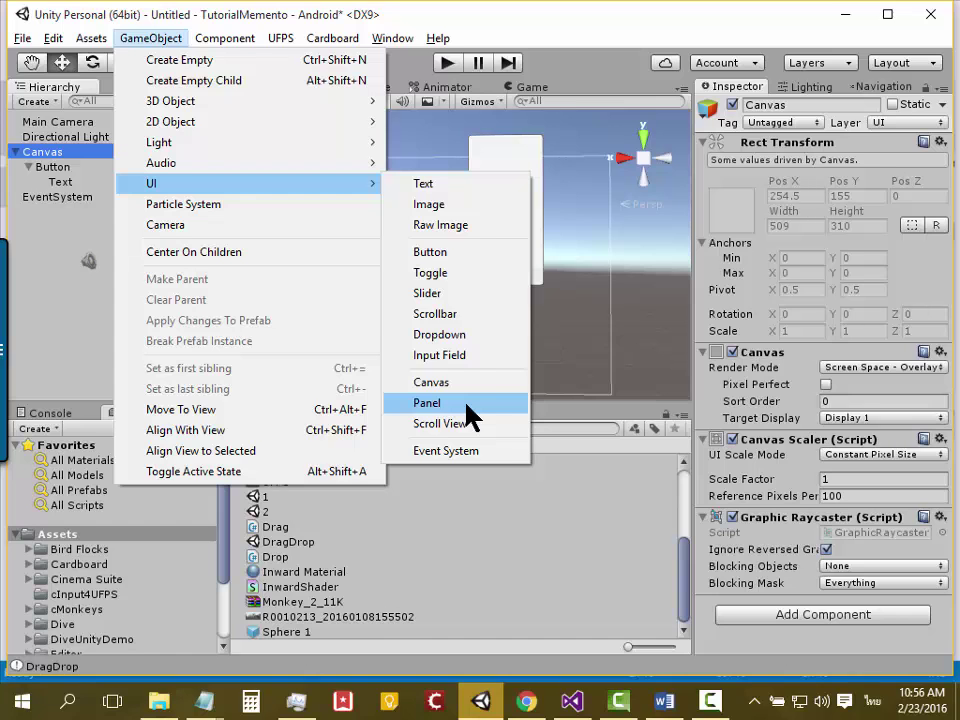
Create a UI Panel under the Canvas, then select the Button in the Hierarchy
{"action": "left_click", "coordinate": [468, 410]}
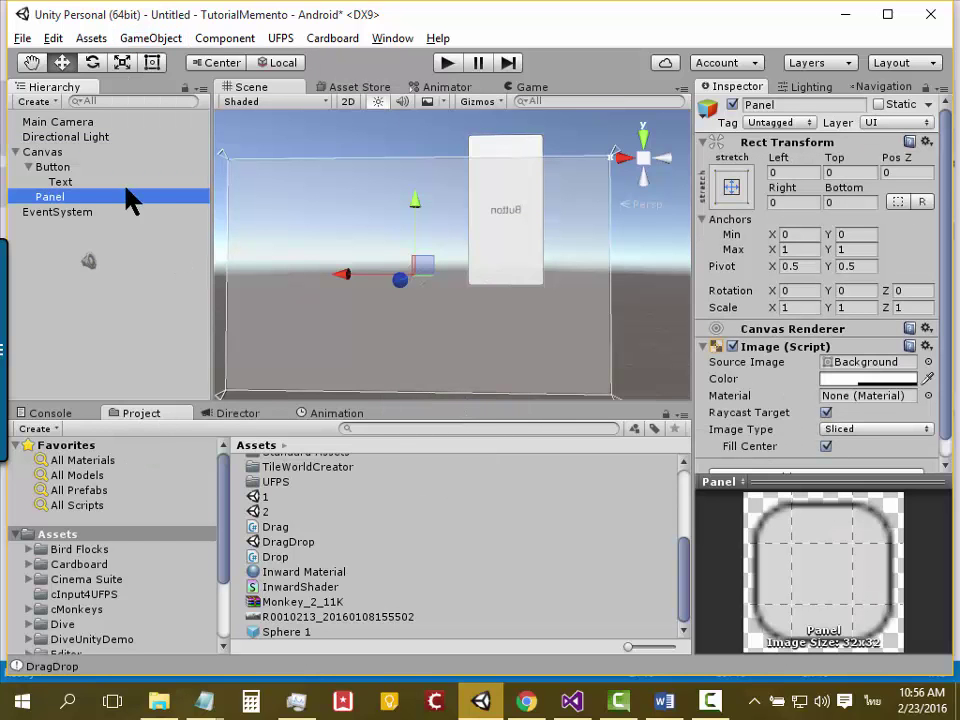
{"action": "left_click", "coordinate": [72, 198]}
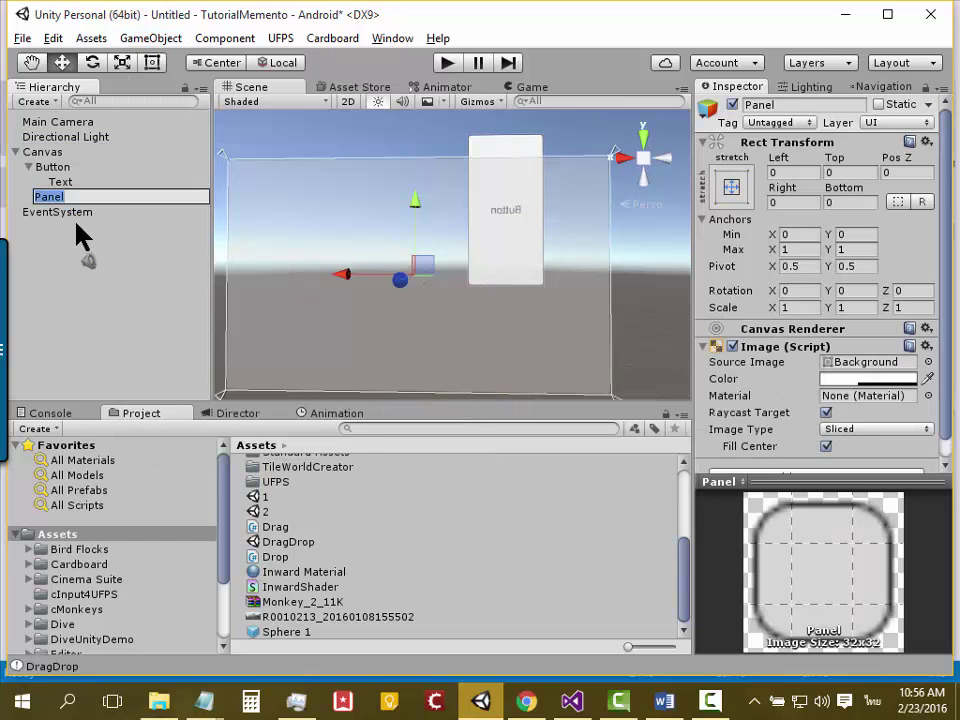
{"action": "left_click", "coordinate": [70, 211]}
{"action": "left_click", "coordinate": [66, 196]}
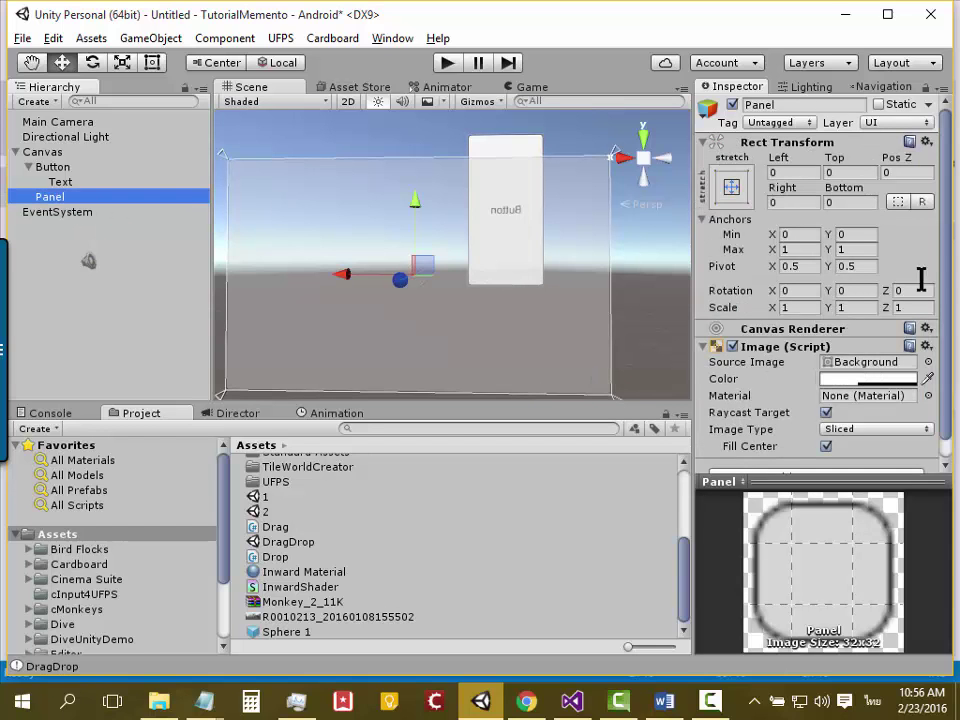
{"action": "scroll", "coordinate": [715, 275], "scroll_direction": "down", "scroll_amount": 1}
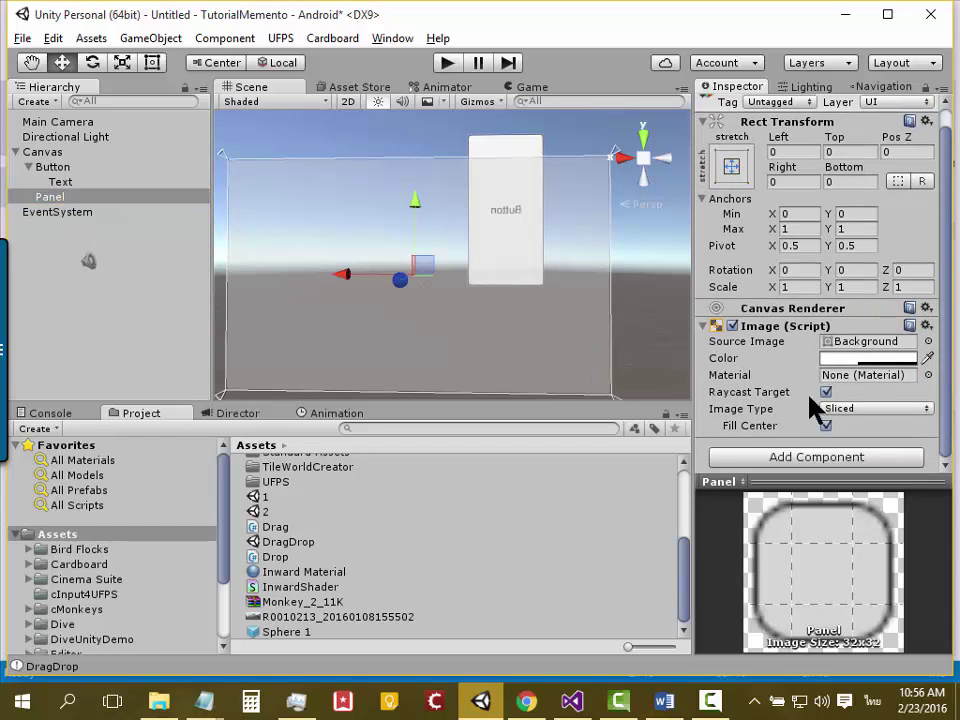
{"action": "left_click_drag", "start_coordinate": [949, 279], "coordinate": [950, 264]}
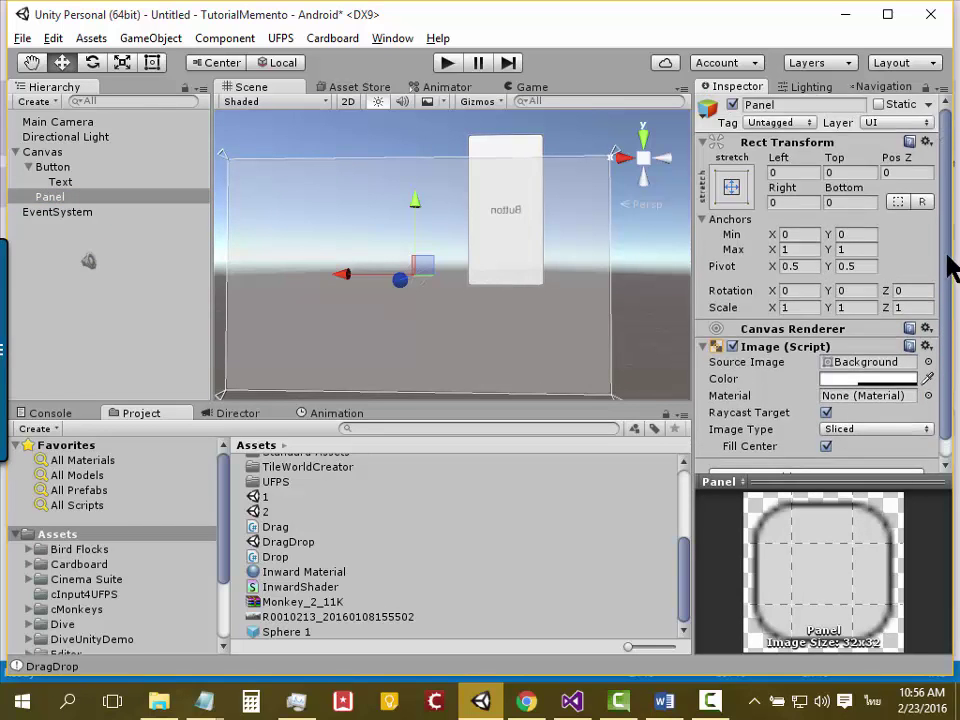
{"action": "left_click", "coordinate": [67, 153]}
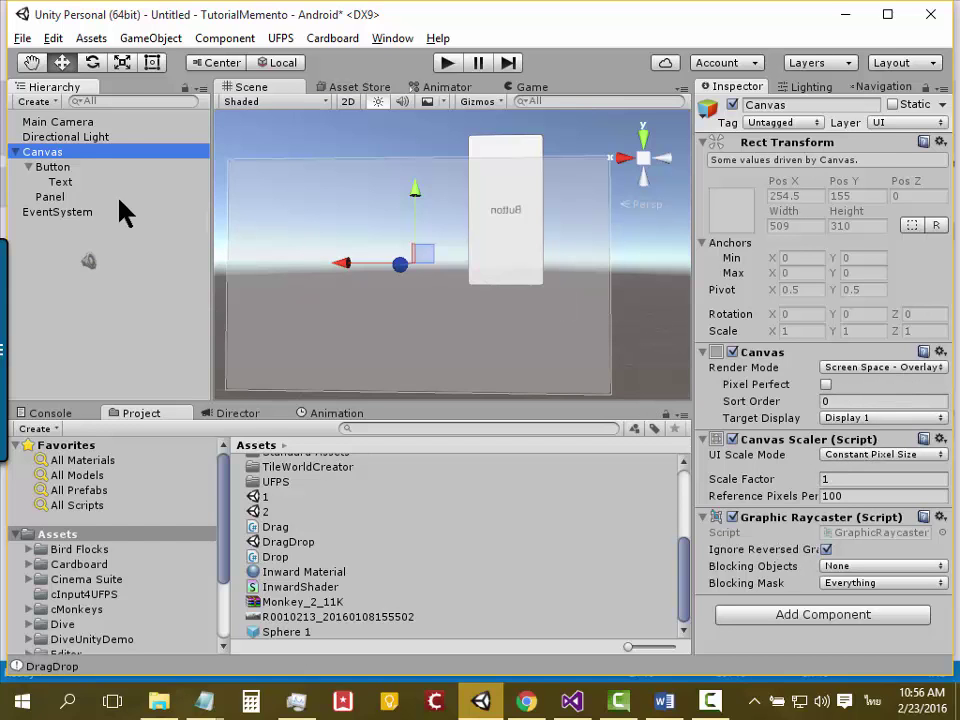
{"action": "left_click", "coordinate": [60, 183]}
{"action": "left_click", "coordinate": [55, 197]}
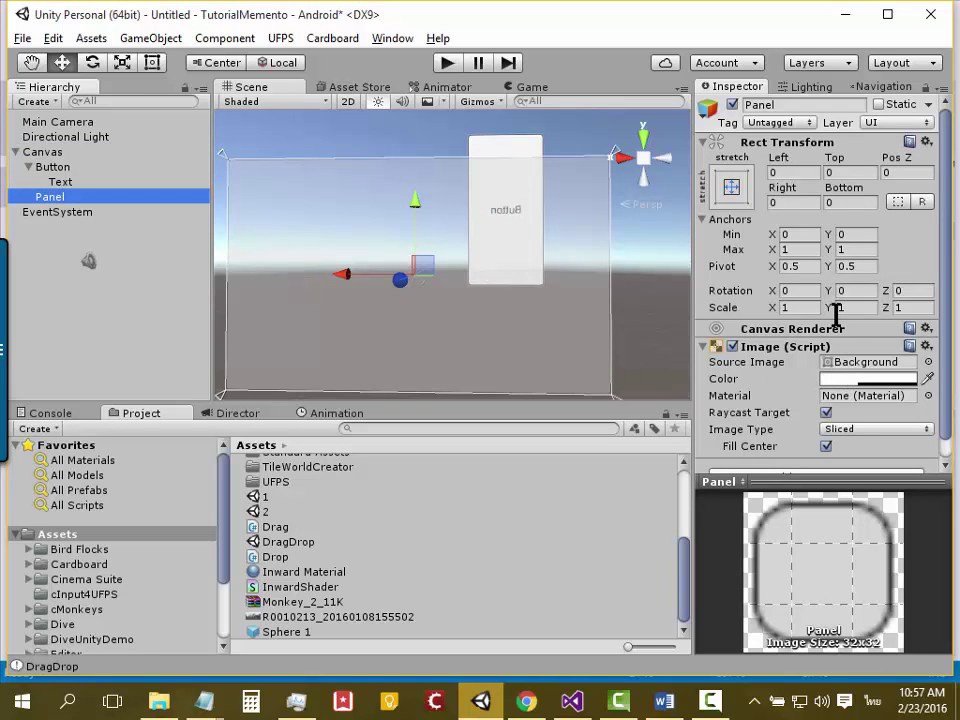
{"action": "scroll", "coordinate": [808, 340], "scroll_direction": "down", "scroll_amount": 1}
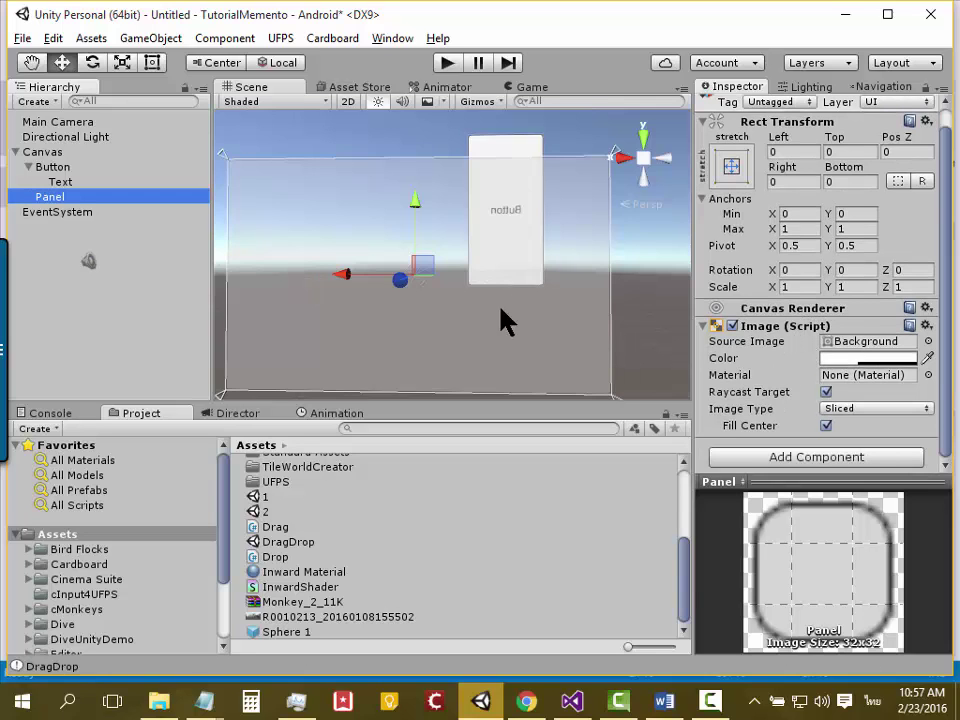
{"action": "left_click", "coordinate": [50, 168]}
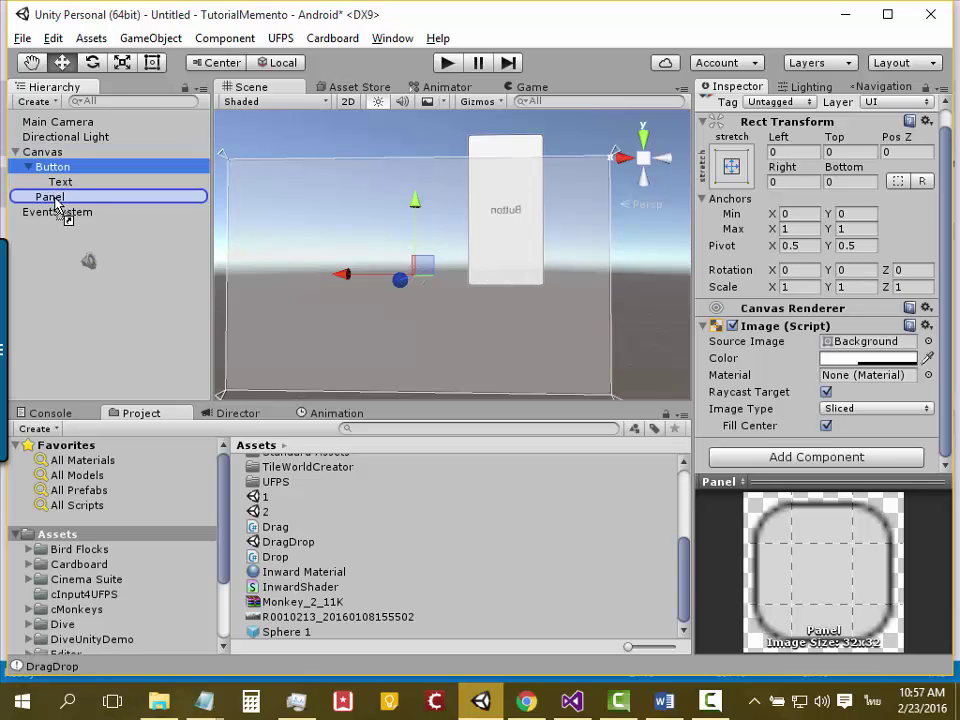
Drag the Button onto the Panel in the Hierarchy, then select the Panel
{"action": "left_click_drag", "start_coordinate": [55, 175], "coordinate": [57, 198]}
{"action": "left_click", "coordinate": [52, 166]}
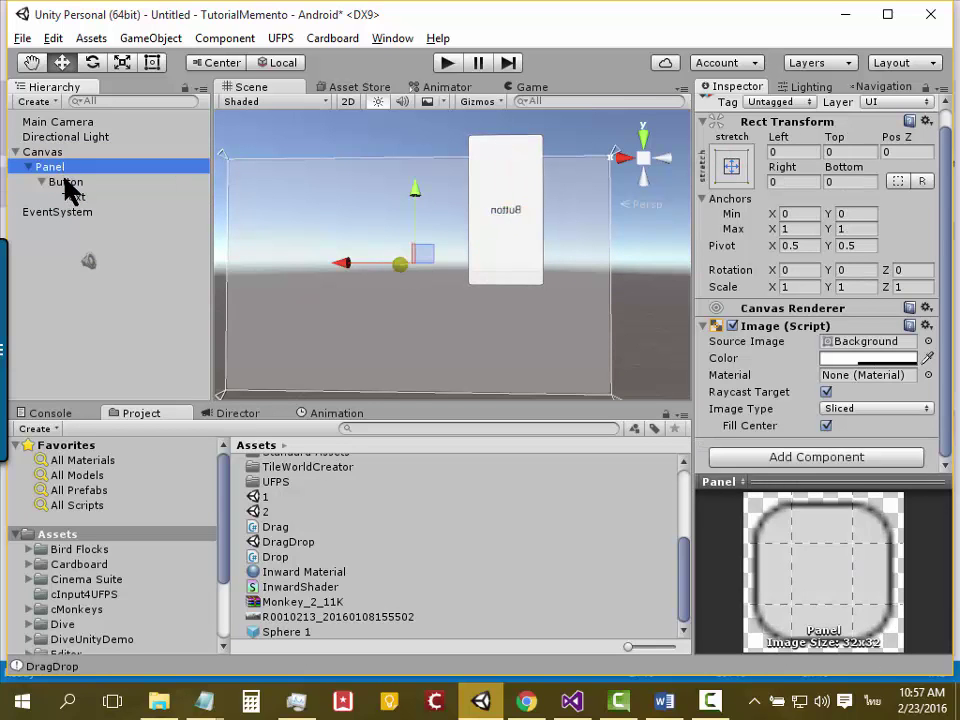
{"action": "left_click", "coordinate": [66, 182]}
{"action": "left_click", "coordinate": [55, 167]}
{"action": "left_click", "coordinate": [58, 179]}
{"action": "left_click_drag", "start_coordinate": [514, 240], "coordinate": [411, 318]}
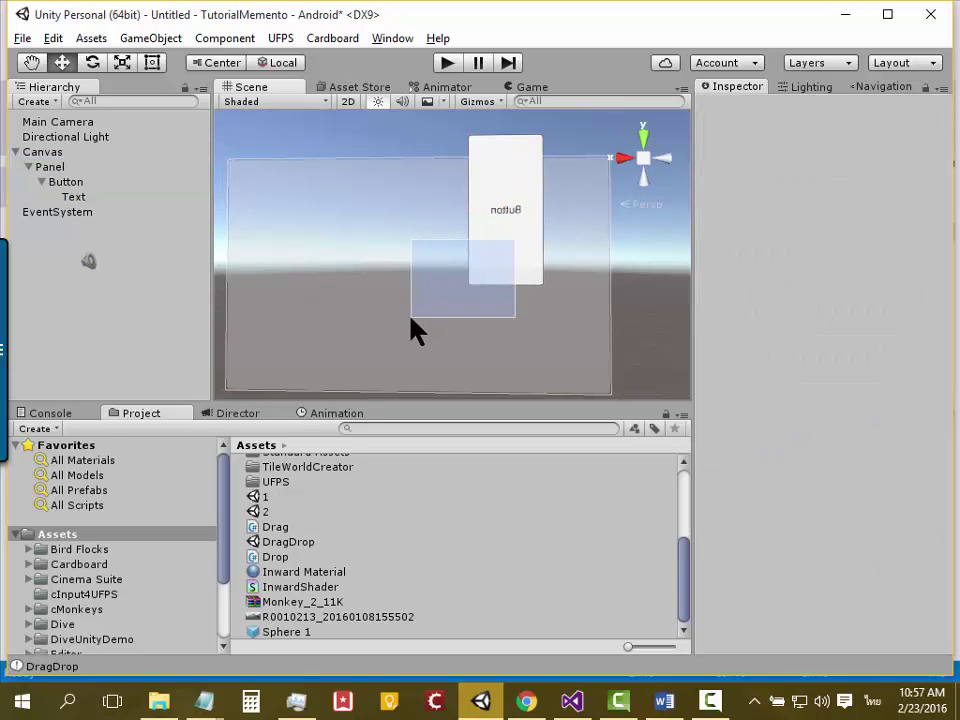
{"action": "left_click", "coordinate": [510, 253]}
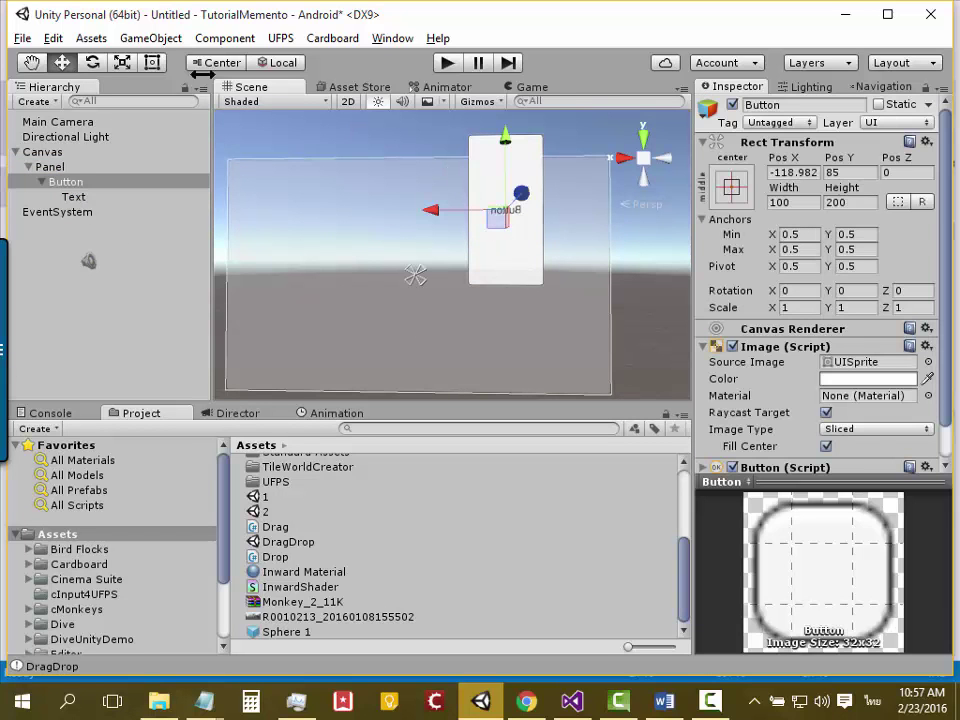
{"action": "left_click", "coordinate": [52, 152]}
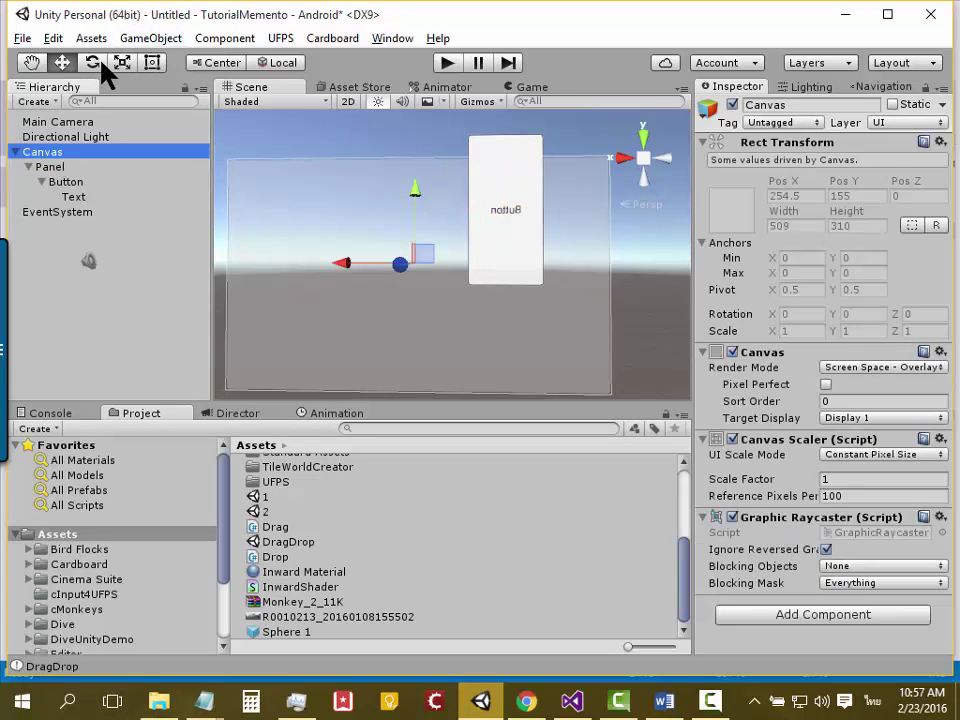
{"action": "left_click", "coordinate": [50, 167]}
{"action": "scroll", "coordinate": [600, 364], "scroll_direction": "down", "scroll_amount": 1}
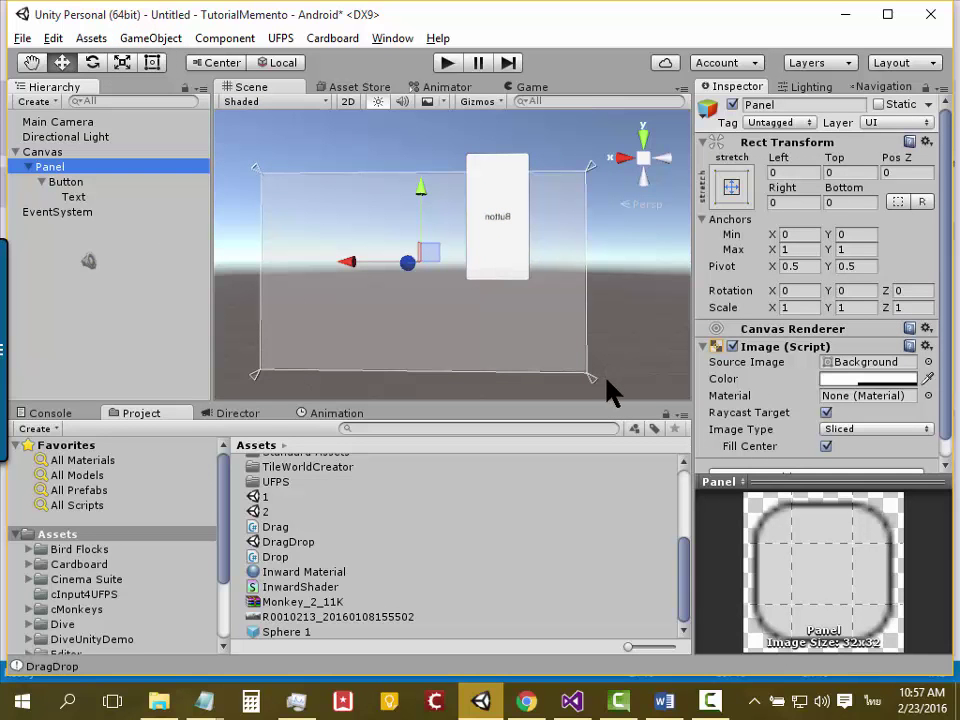
Undo a stray anchor move, then resize the Panel from its lower-right corner with the Rect tool
{"action": "left_click_drag", "start_coordinate": [593, 385], "coordinate": [588, 280]}
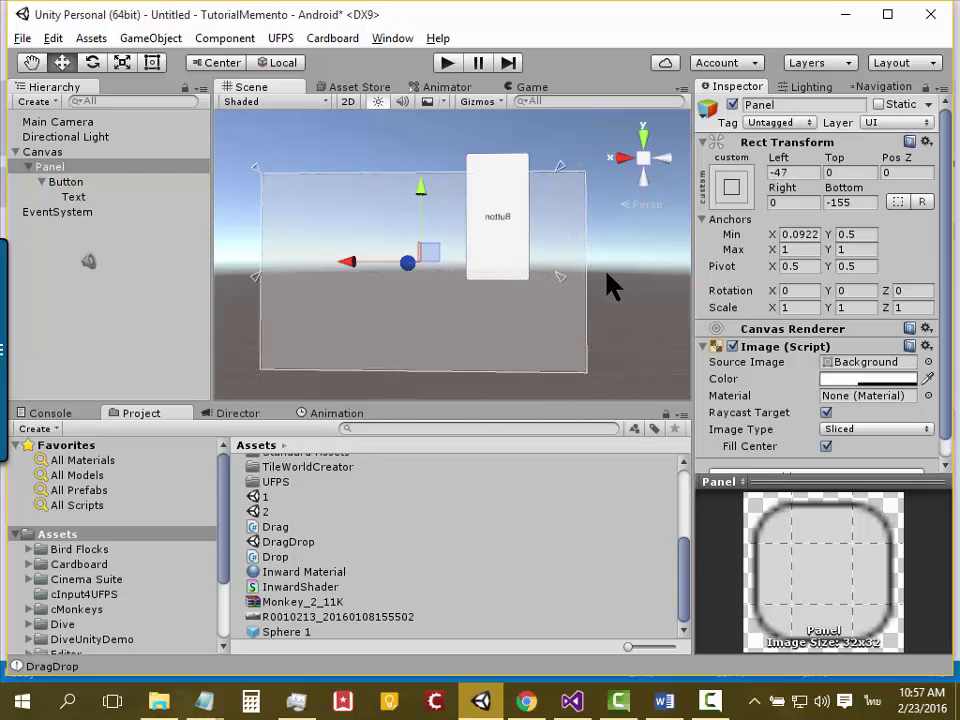
{"action": "key", "text": "ctrl+z"}
{"action": "scroll", "coordinate": [440, 240], "scroll_direction": "down", "scroll_amount": 1}
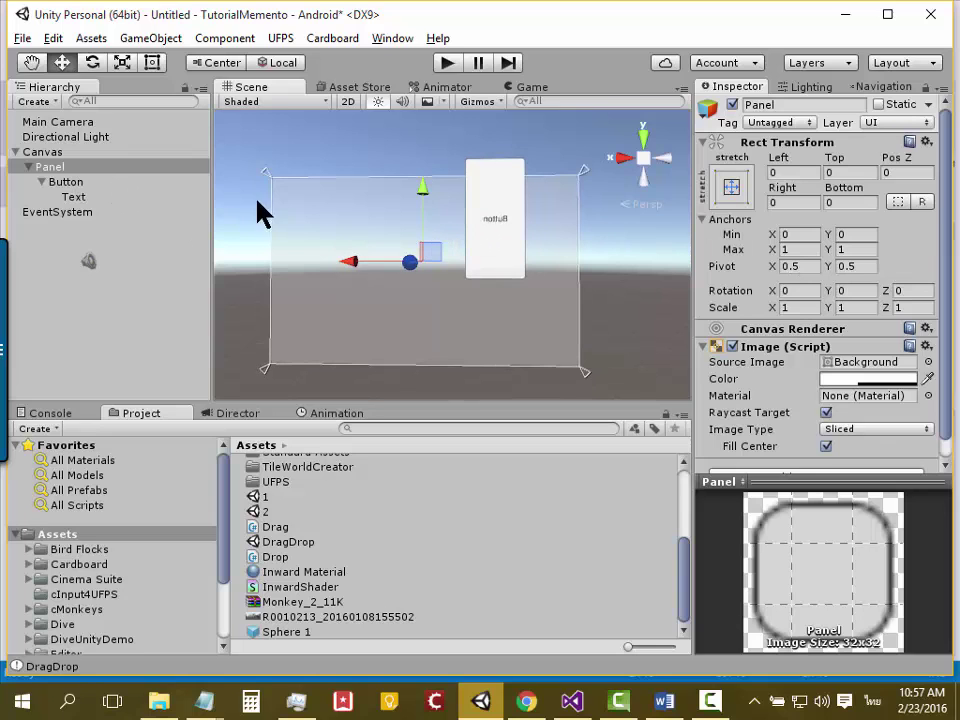
{"action": "left_click", "coordinate": [310, 222]}
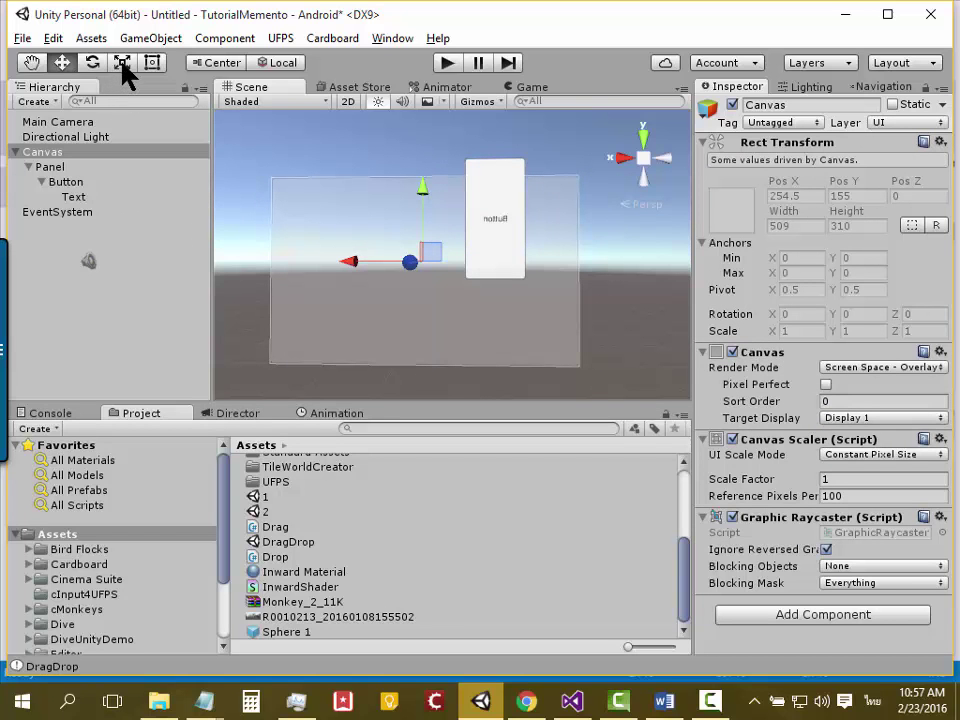
{"action": "left_click", "coordinate": [152, 62]}
{"action": "left_click", "coordinate": [334, 241]}
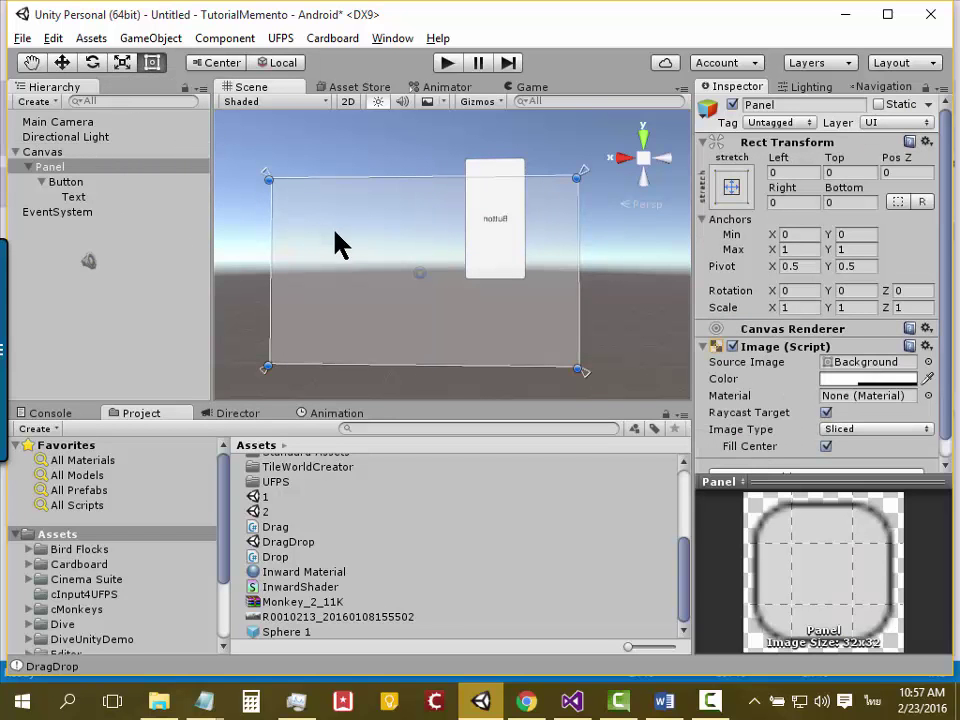
{"action": "mouse_move", "coordinate": [577, 369]}
{"action": "left_mouse_down"}
{"action": "mouse_move", "coordinate": [573, 244]}
{"action": "mouse_move", "coordinate": [574, 260]}
{"action": "left_mouse_up"}
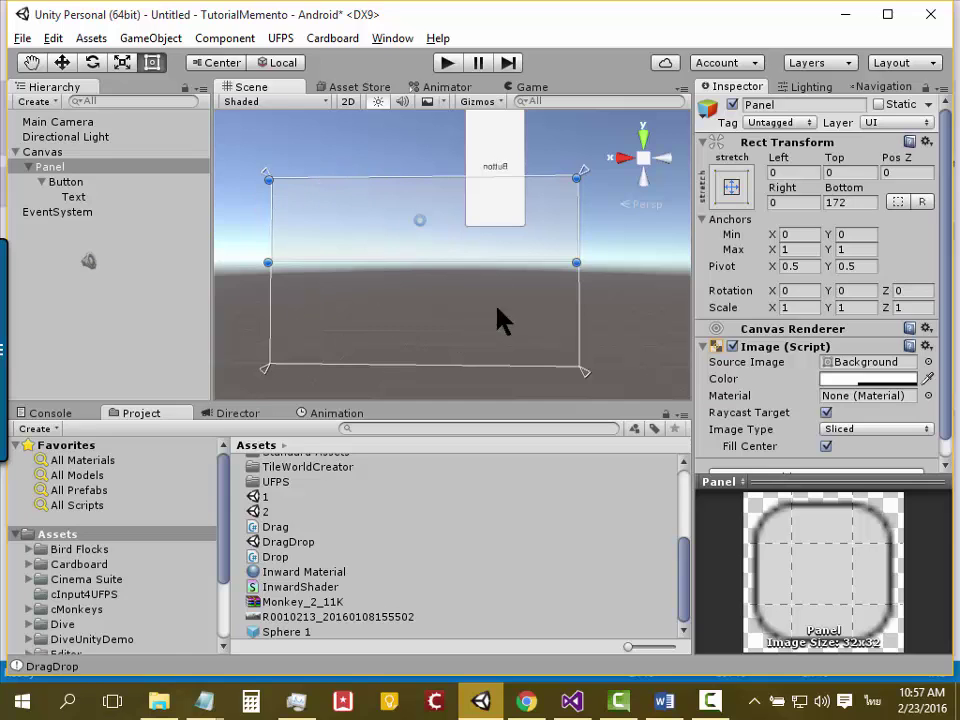
{"action": "mouse_move", "coordinate": [576, 262]}
{"action": "left_mouse_down"}
{"action": "mouse_move", "coordinate": [600, 345]}
{"action": "mouse_move", "coordinate": [580, 365]}
{"action": "left_mouse_up"}
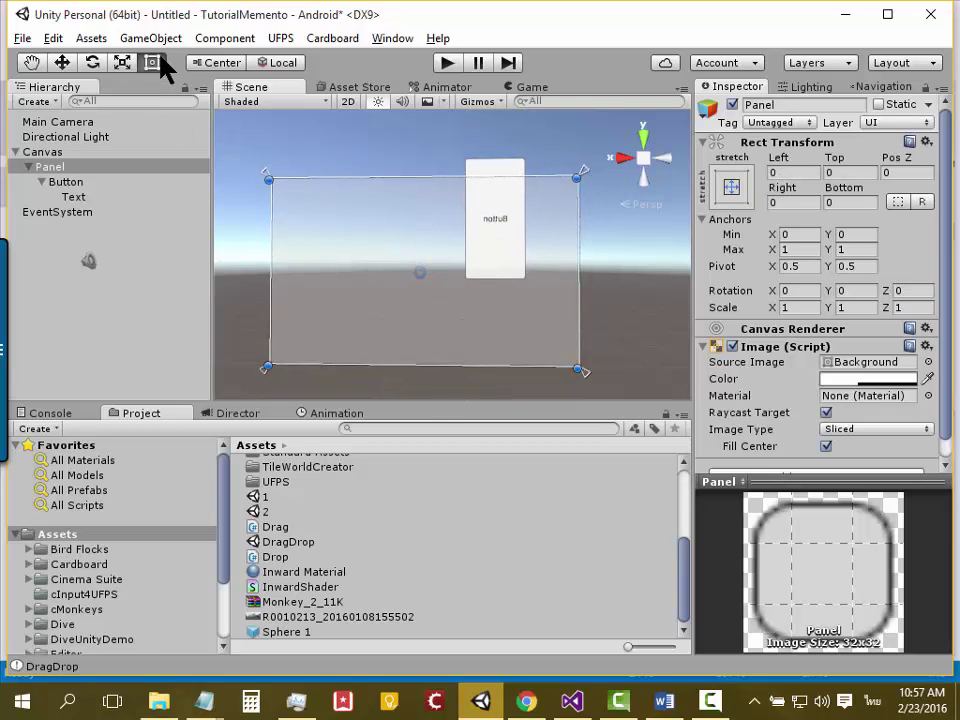
Reselect the Panel and drag its corner until it nearly fills the Canvas with Left offset 12
{"action": "left_click", "coordinate": [360, 287]}
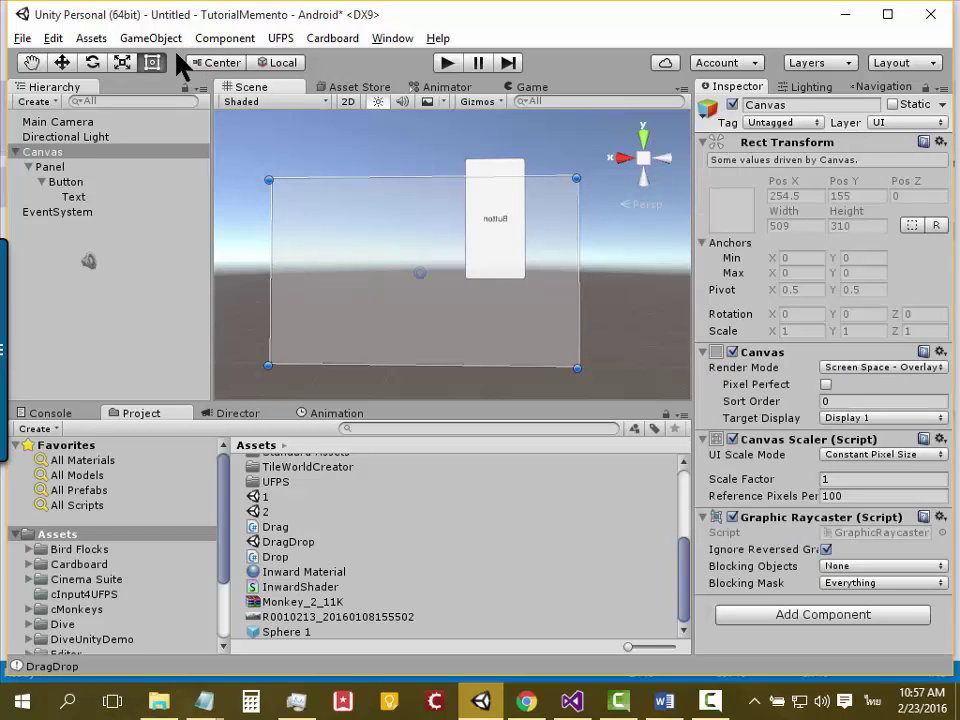
{"action": "left_click", "coordinate": [64, 167]}
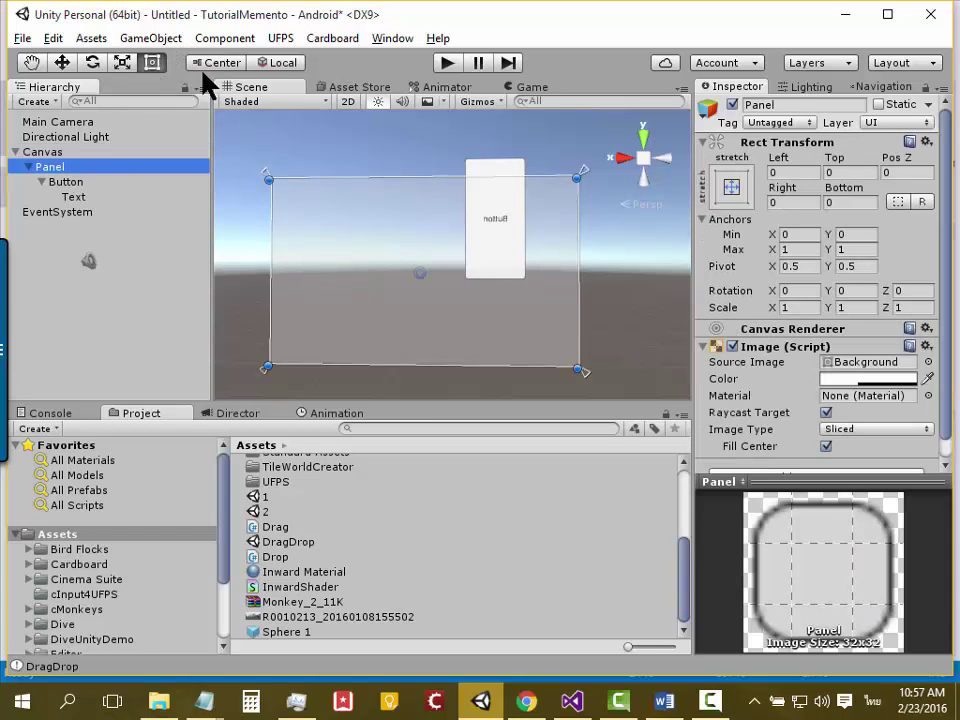
{"action": "left_click", "coordinate": [153, 63]}
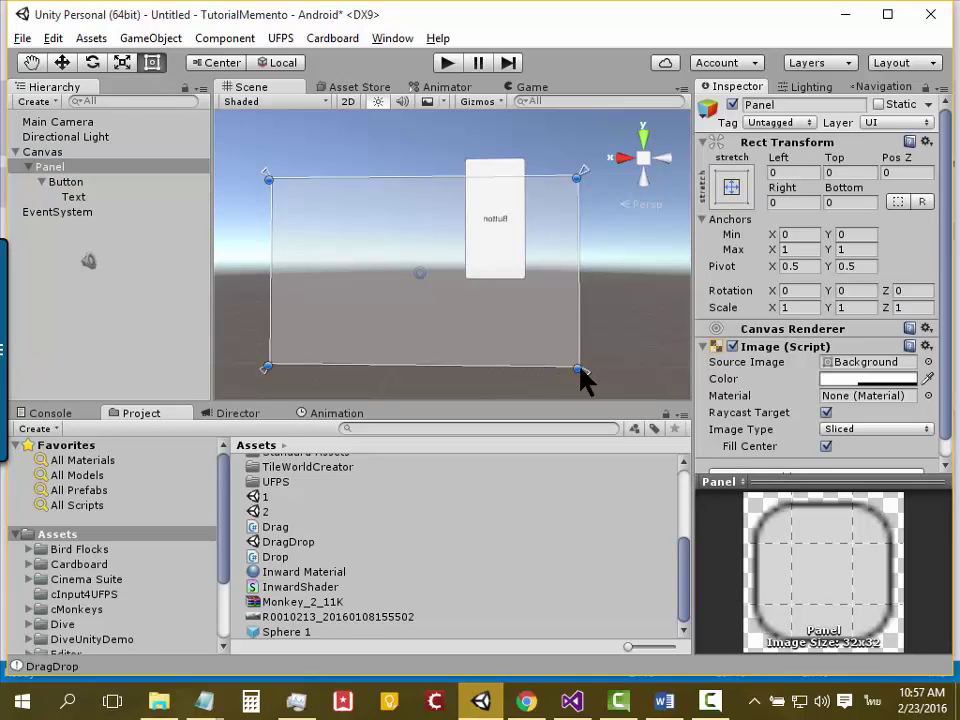
{"action": "mouse_move", "coordinate": [574, 366]}
{"action": "left_mouse_down"}
{"action": "mouse_move", "coordinate": [522, 354]}
{"action": "mouse_move", "coordinate": [540, 205]}
{"action": "mouse_move", "coordinate": [518, 397]}
{"action": "mouse_move", "coordinate": [433, 333]}
{"action": "mouse_move", "coordinate": [479, 368]}
{"action": "left_mouse_up"}
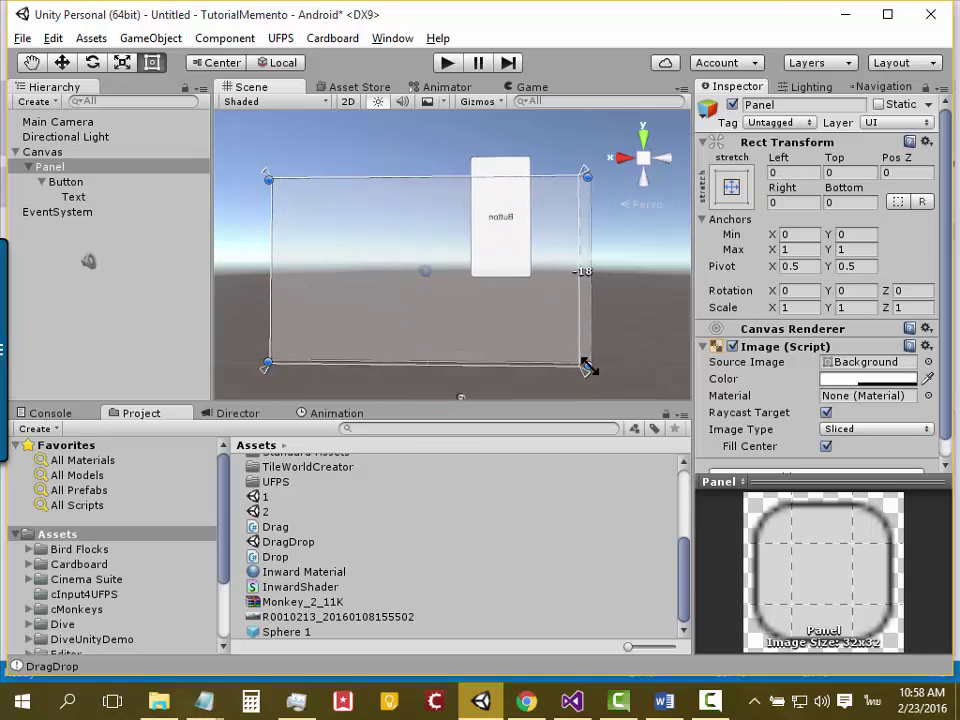
{"action": "left_click_drag", "start_coordinate": [479, 368], "coordinate": [570, 368]}
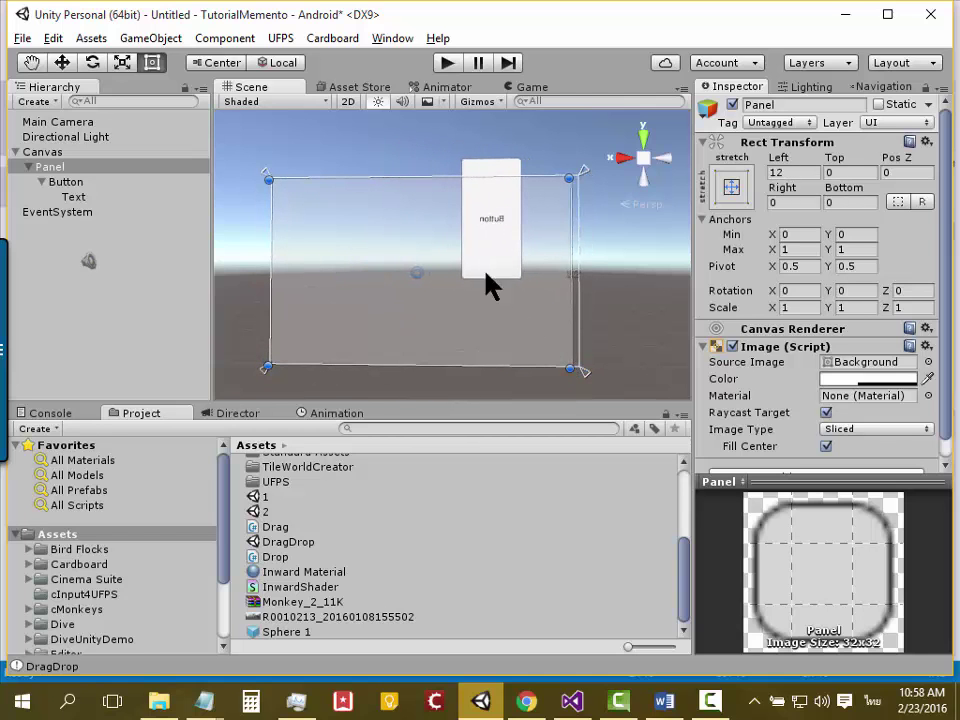
Stretch the Panel's corner back so it fills the Canvas with Left at 0
{"action": "left_click", "coordinate": [132, 39]}
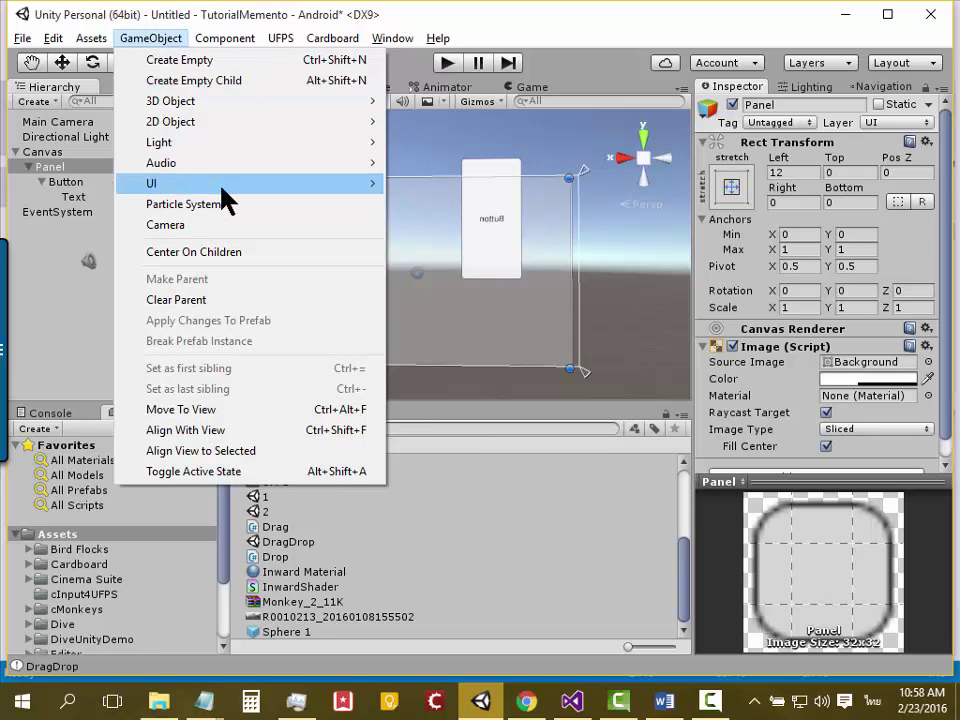
{"action": "mouse_move", "coordinate": [366, 182]}
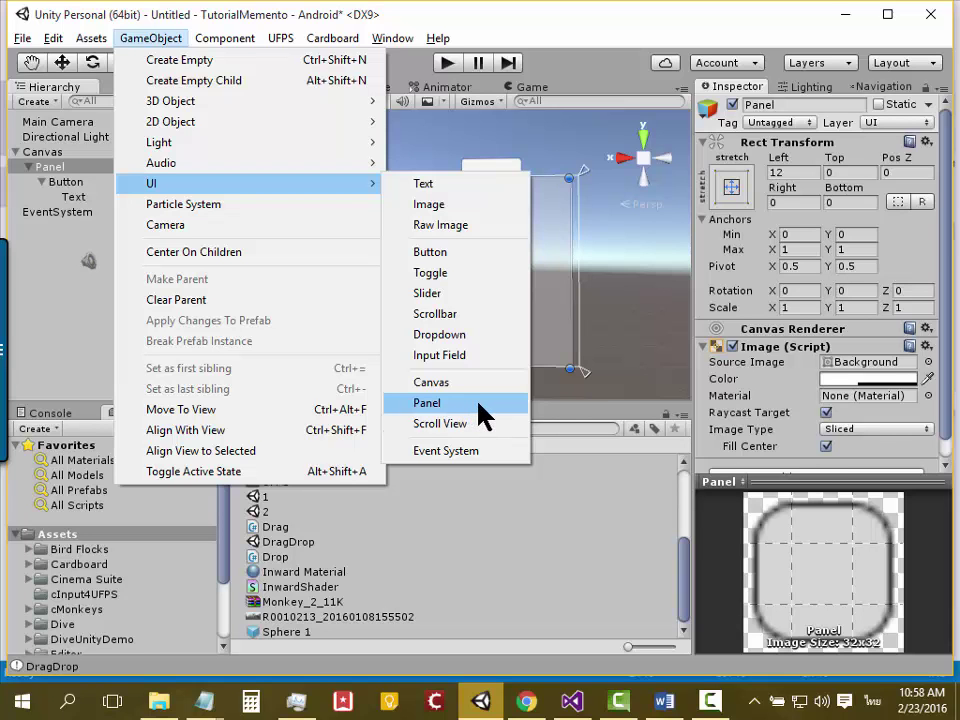
{"action": "left_click", "coordinate": [654, 289]}
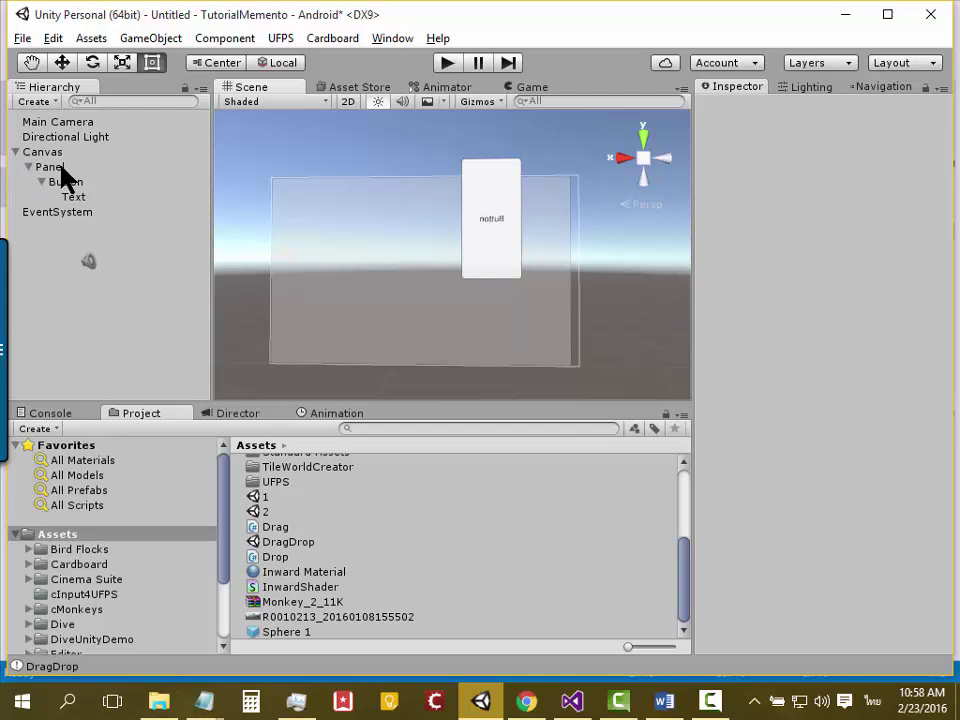
{"action": "left_click", "coordinate": [60, 168]}
{"action": "left_click", "coordinate": [68, 183]}
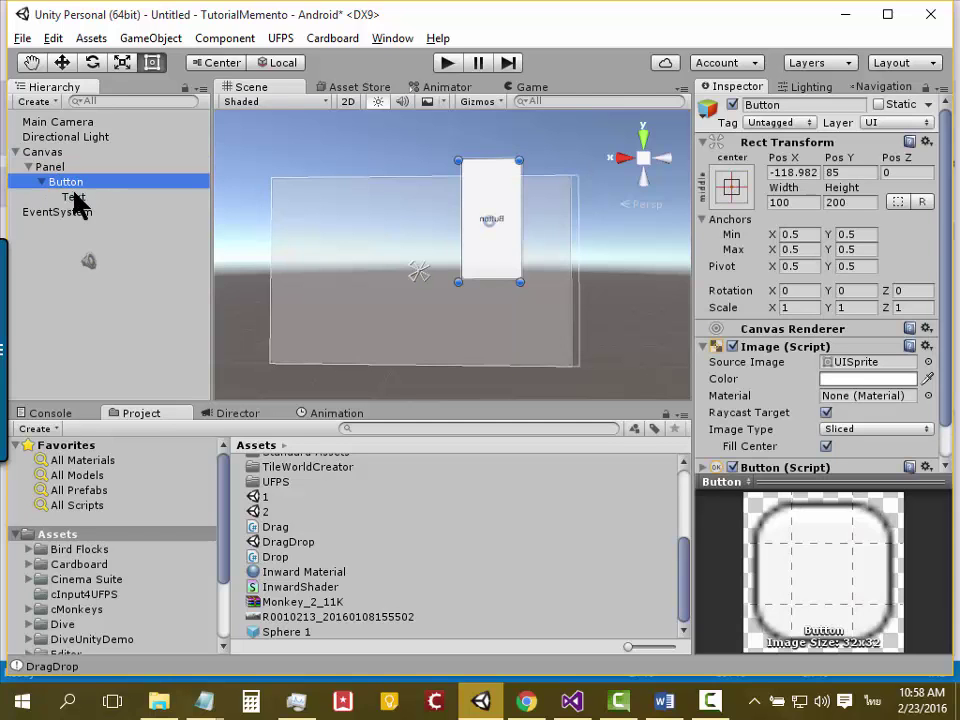
{"action": "left_click", "coordinate": [450, 285]}
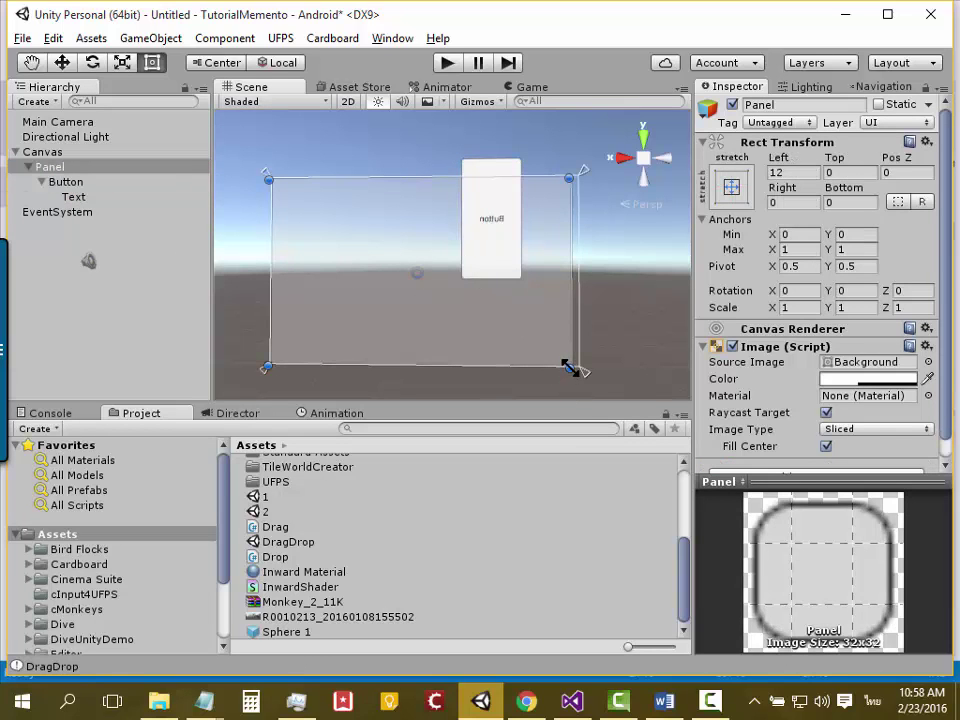
{"action": "left_click_drag", "start_coordinate": [570, 368], "coordinate": [578, 370]}
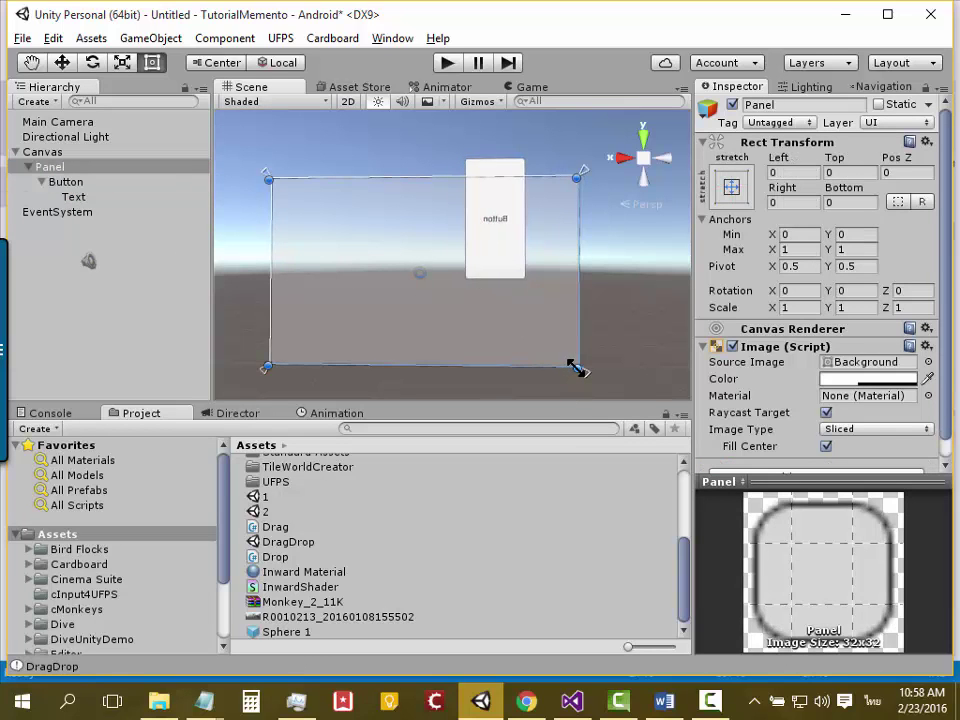
Drag the Button to the Panel's left side, at Pos X 157, Pos Y 21
{"action": "left_click", "coordinate": [52, 167]}
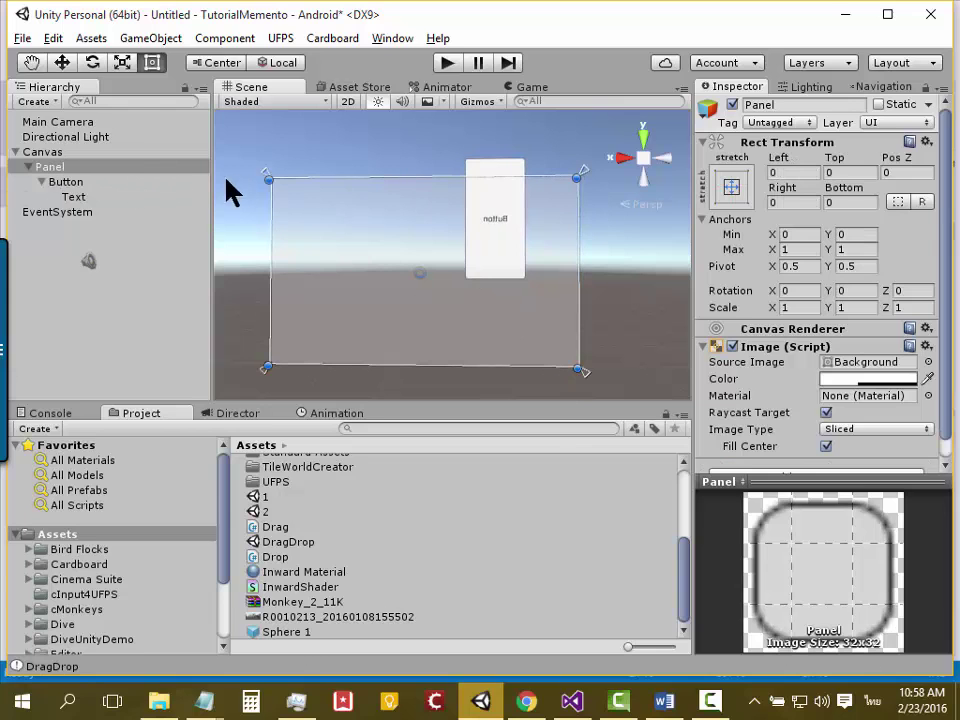
{"action": "left_click", "coordinate": [511, 242]}
{"action": "mouse_move", "coordinate": [508, 246]}
{"action": "left_mouse_down"}
{"action": "mouse_move", "coordinate": [468, 275]}
{"action": "mouse_move", "coordinate": [379, 257]}
{"action": "mouse_move", "coordinate": [349, 263]}
{"action": "mouse_move", "coordinate": [339, 279]}
{"action": "left_mouse_up"}
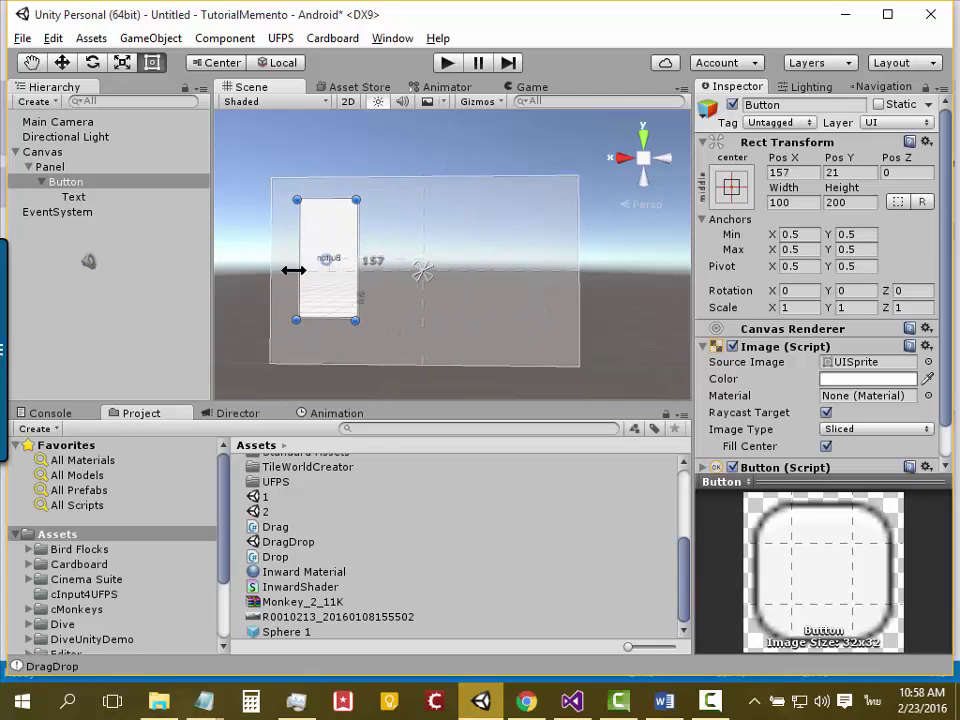
{"action": "left_click", "coordinate": [42, 183]}
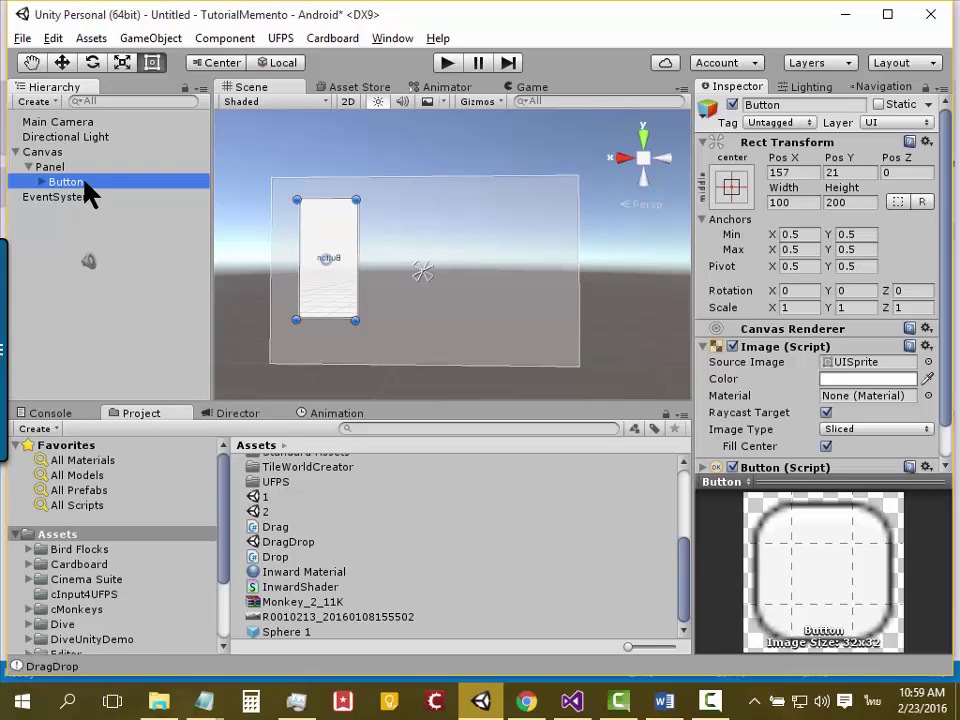
Duplicate Button and then Button (1) to get Button (2), then select the Panel
{"action": "right_click", "coordinate": [85, 192]}
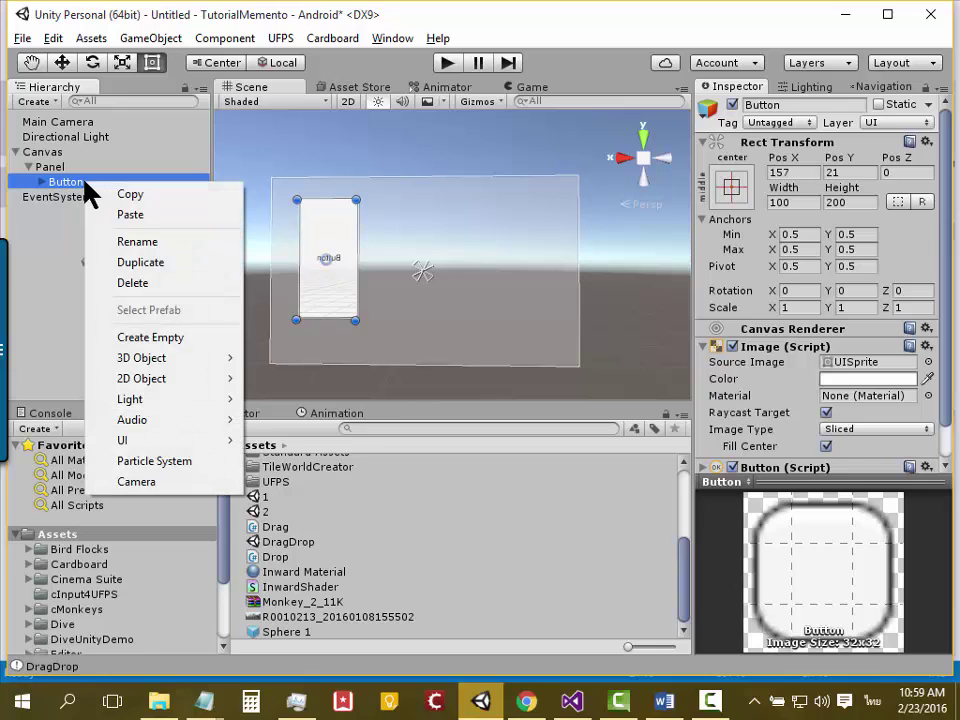
{"action": "left_click", "coordinate": [160, 265]}
{"action": "right_click", "coordinate": [104, 198]}
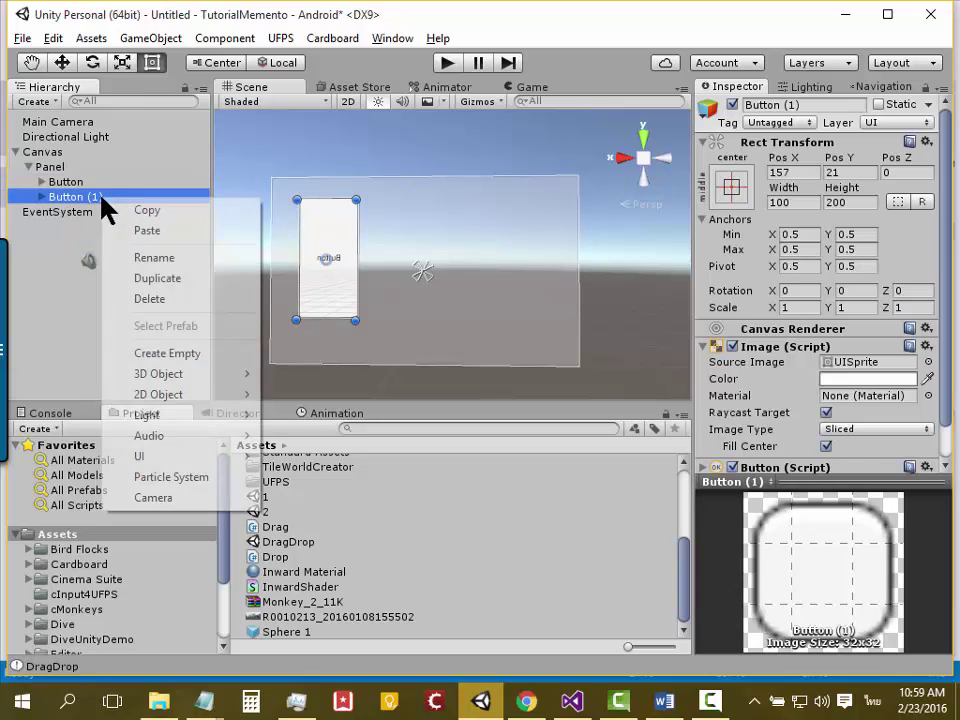
{"action": "left_click", "coordinate": [204, 272]}
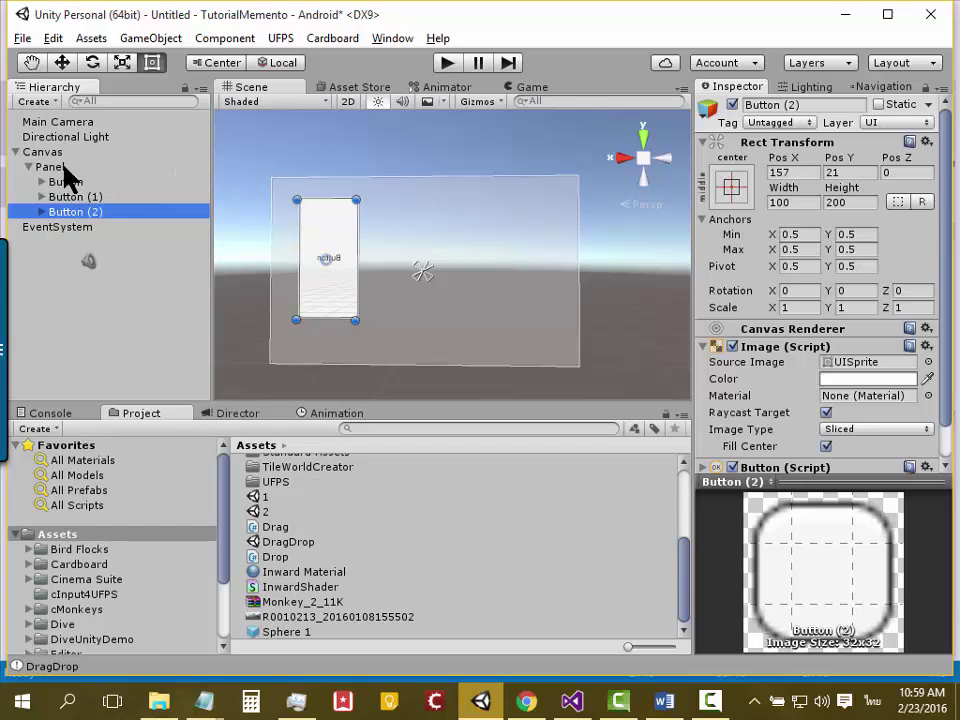
{"action": "left_click", "coordinate": [64, 168]}
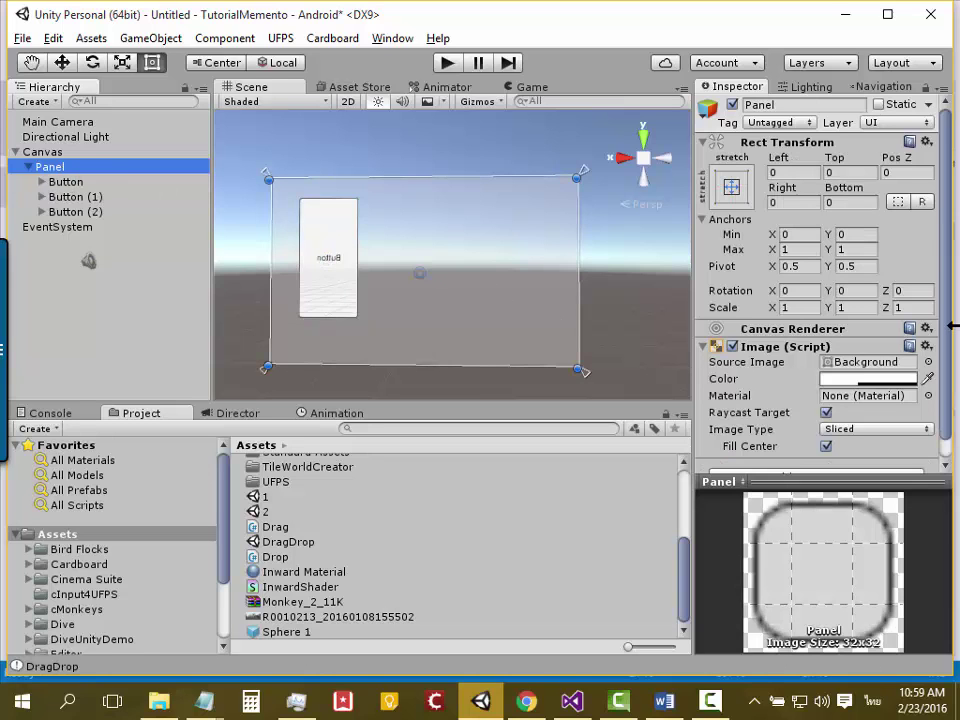
Add a Horizontal Layout Group from the Layout components to the Panel
{"action": "scroll", "coordinate": [943, 420], "scroll_direction": "down", "scroll_amount": 1}
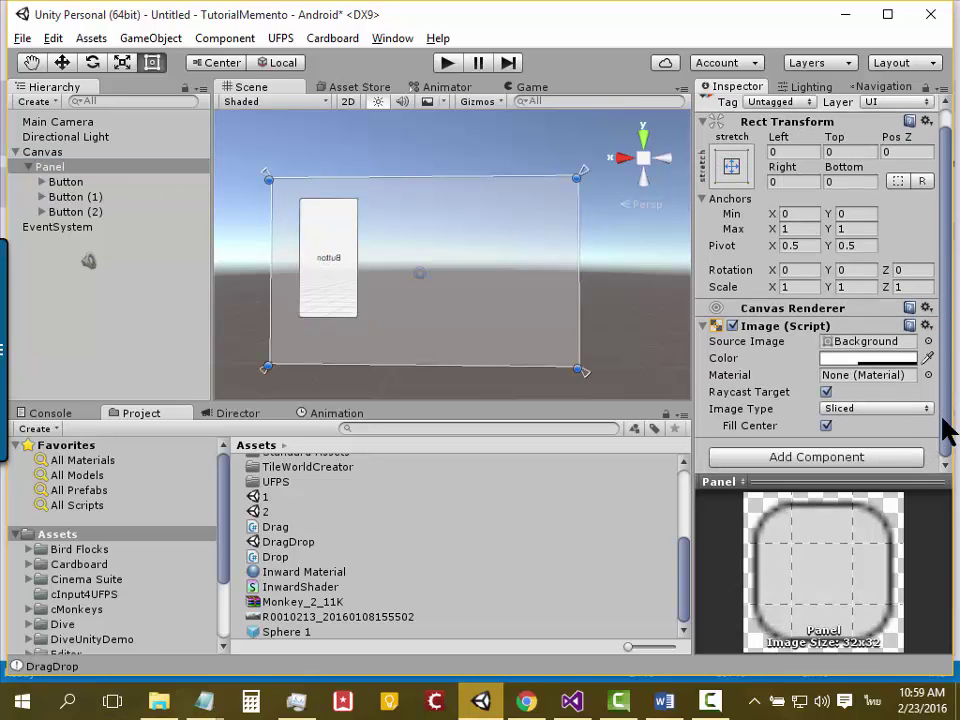
{"action": "left_click", "coordinate": [788, 459]}
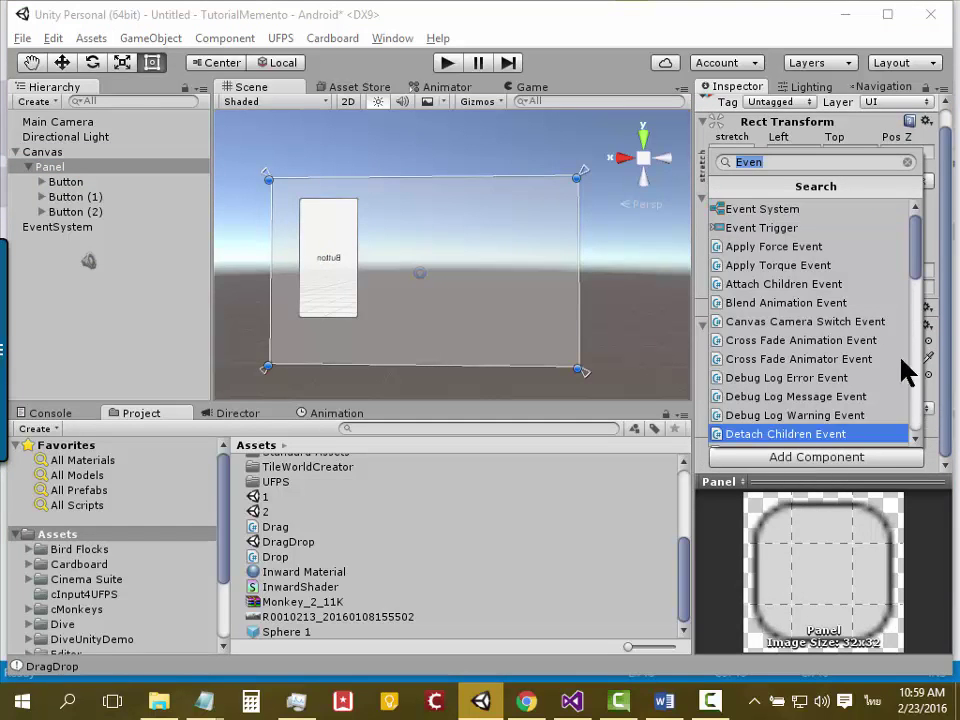
{"action": "left_click", "coordinate": [784, 162]}
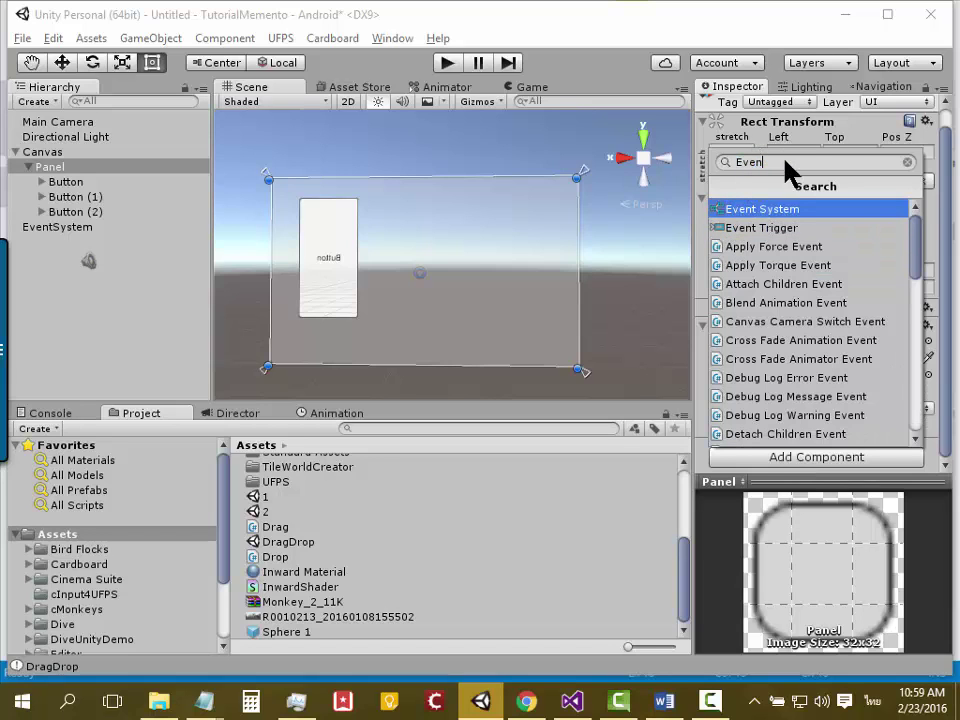
{"action": "key", "text": "BackSpace"}
{"action": "key", "text": "BackSpace"}
{"action": "key", "text": "BackSpace"}
{"action": "key", "text": "BackSpace"}
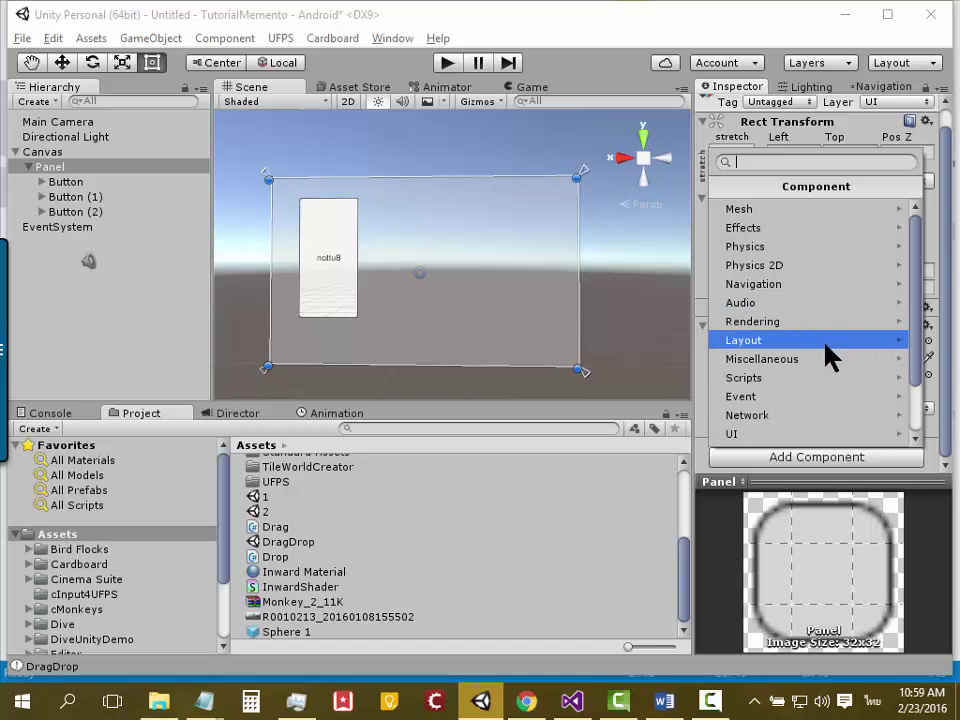
{"action": "left_click", "coordinate": [828, 355]}
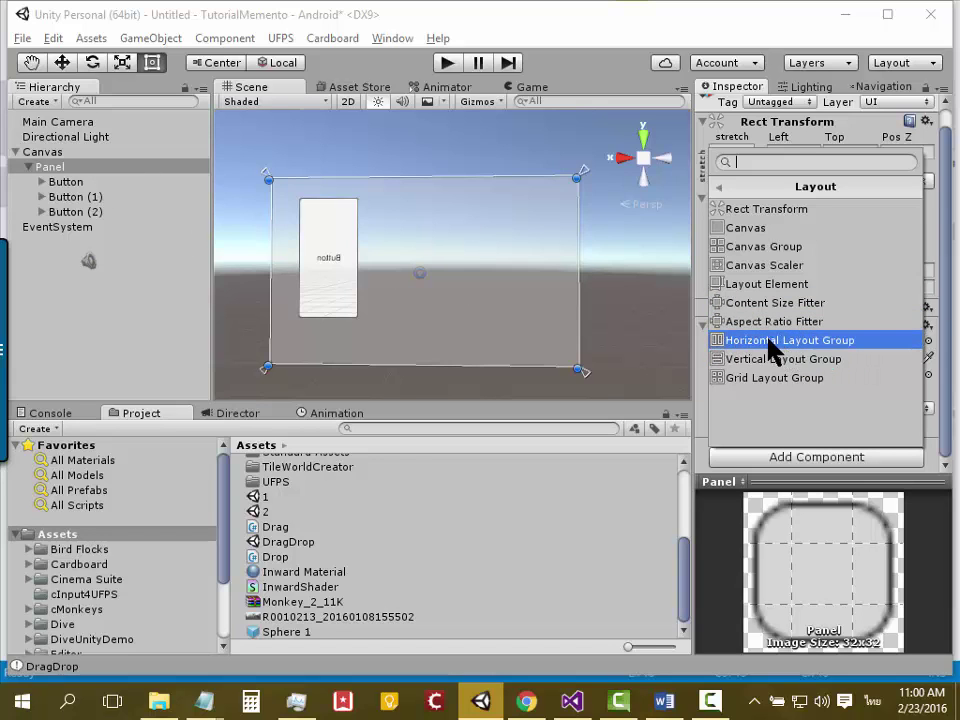
{"action": "left_click", "coordinate": [865, 342]}
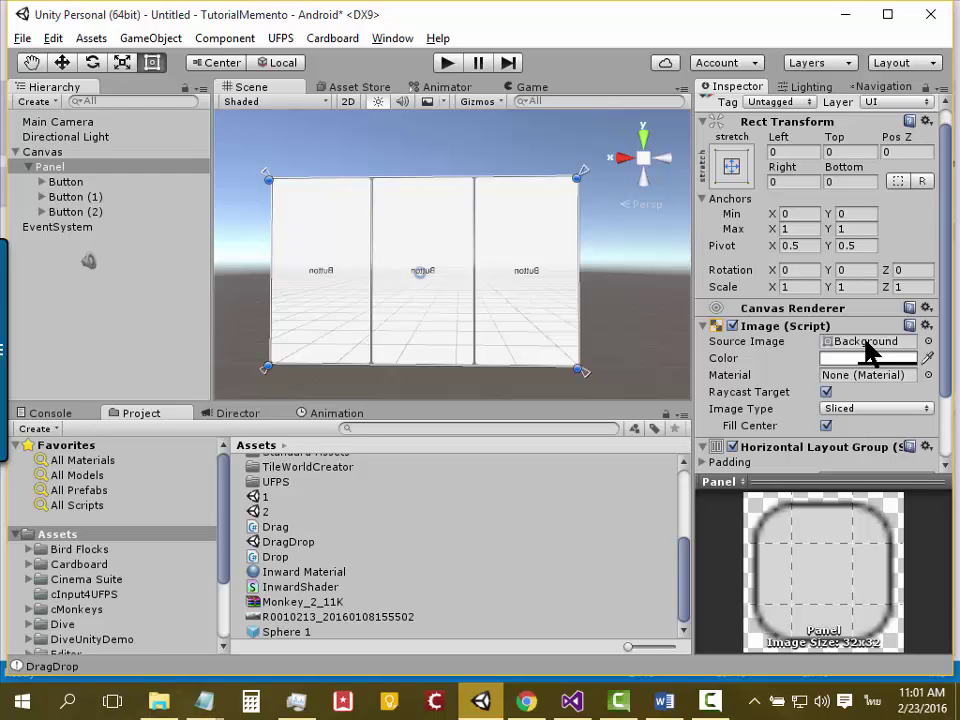
{"action": "left_click_drag", "start_coordinate": [939, 356], "coordinate": [943, 418]}
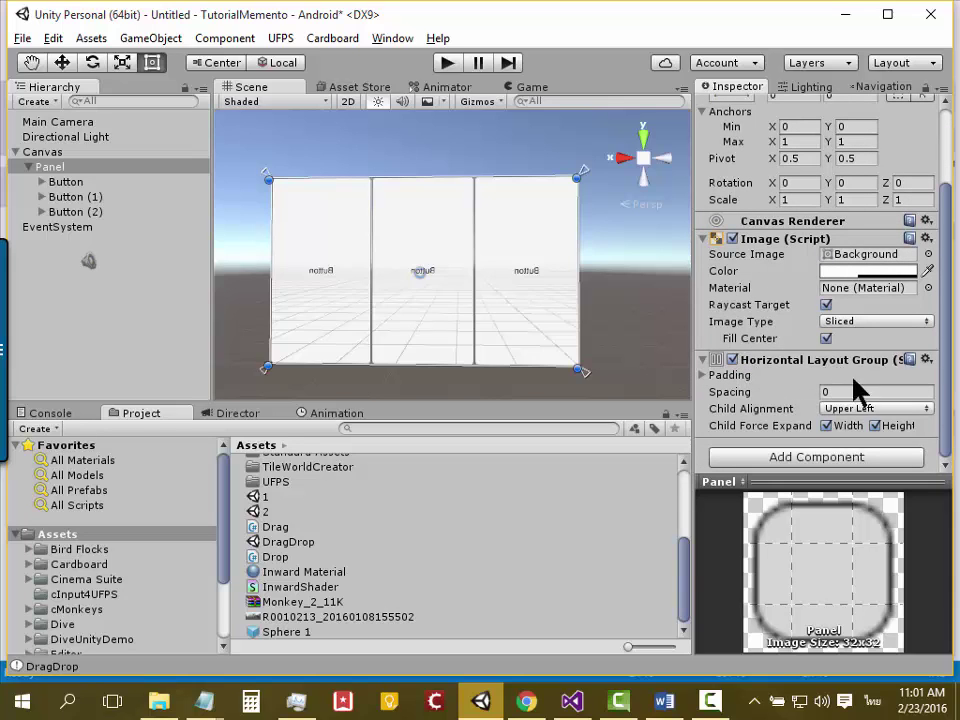
{"action": "left_click", "coordinate": [775, 460]}
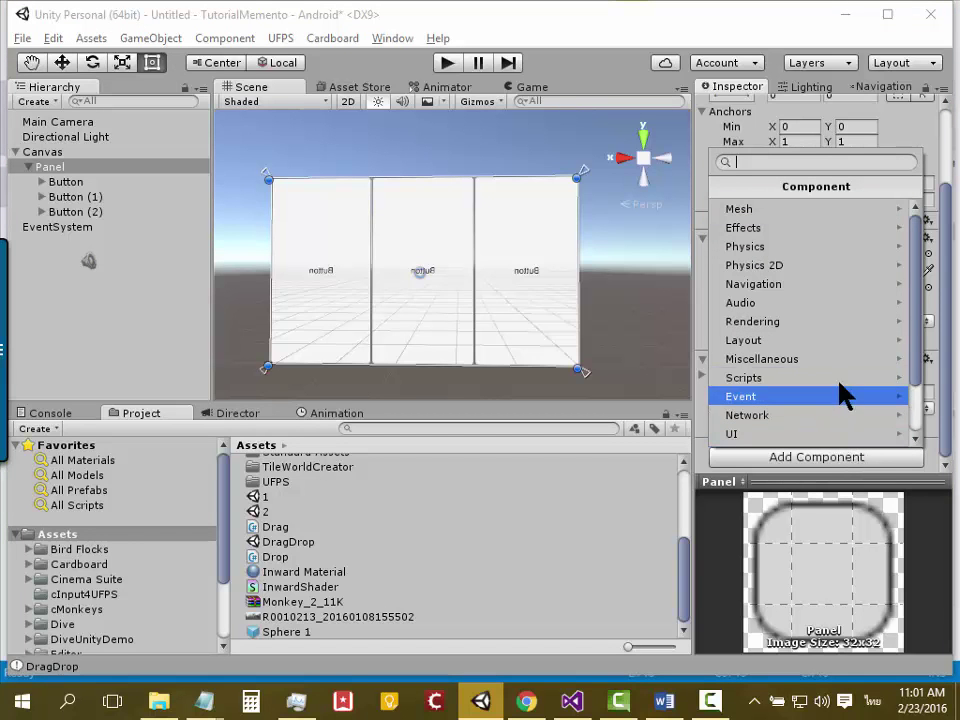
{"action": "left_click", "coordinate": [797, 338]}
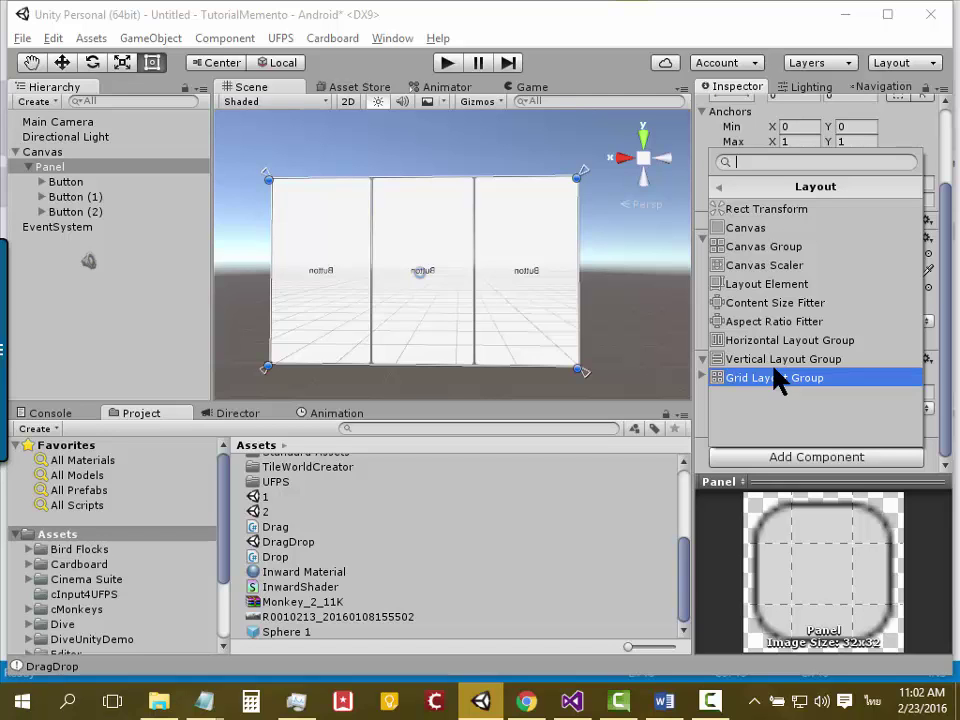
{"action": "left_click", "coordinate": [710, 700]}
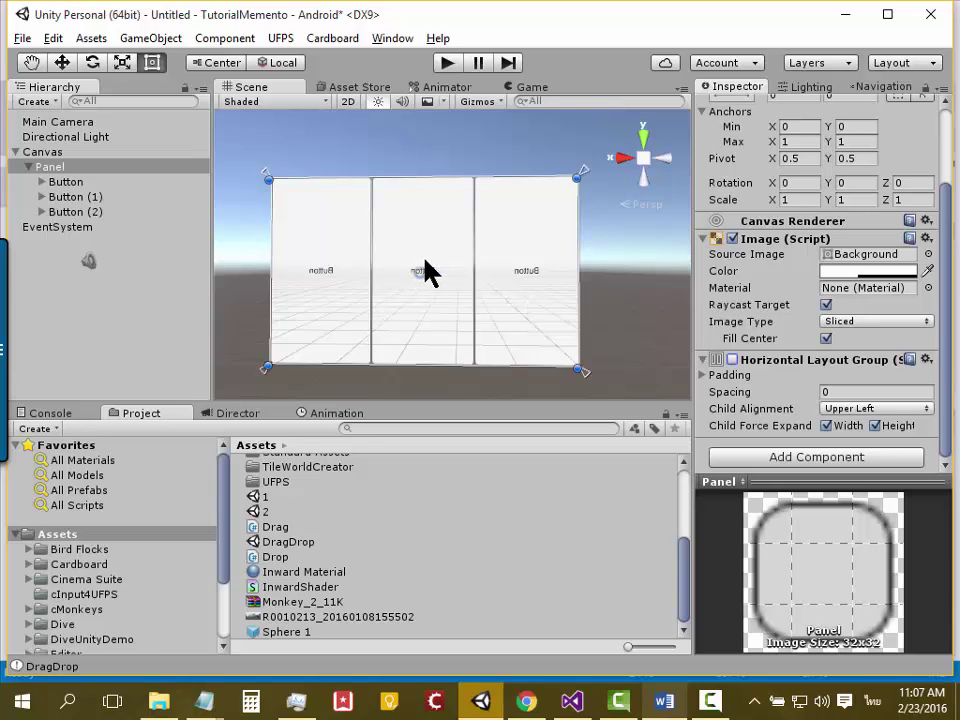
Replace the Panel's Horizontal Layout Group with a Vertical Layout Group
{"action": "right_click", "coordinate": [913, 361]}
{"action": "left_click", "coordinate": [845, 406]}
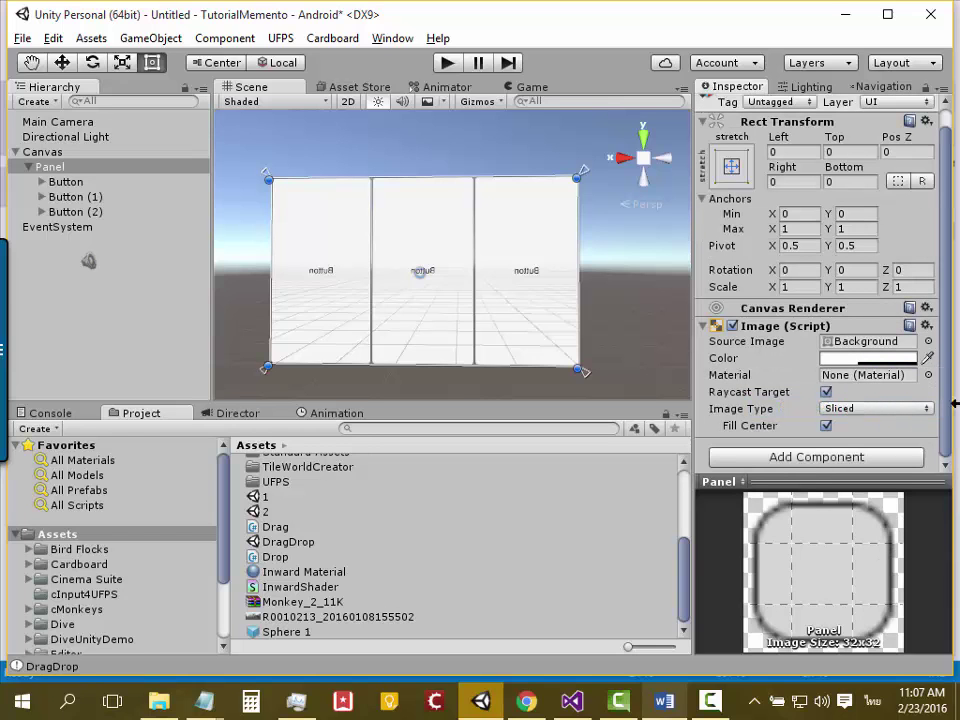
{"action": "left_click", "coordinate": [775, 458]}
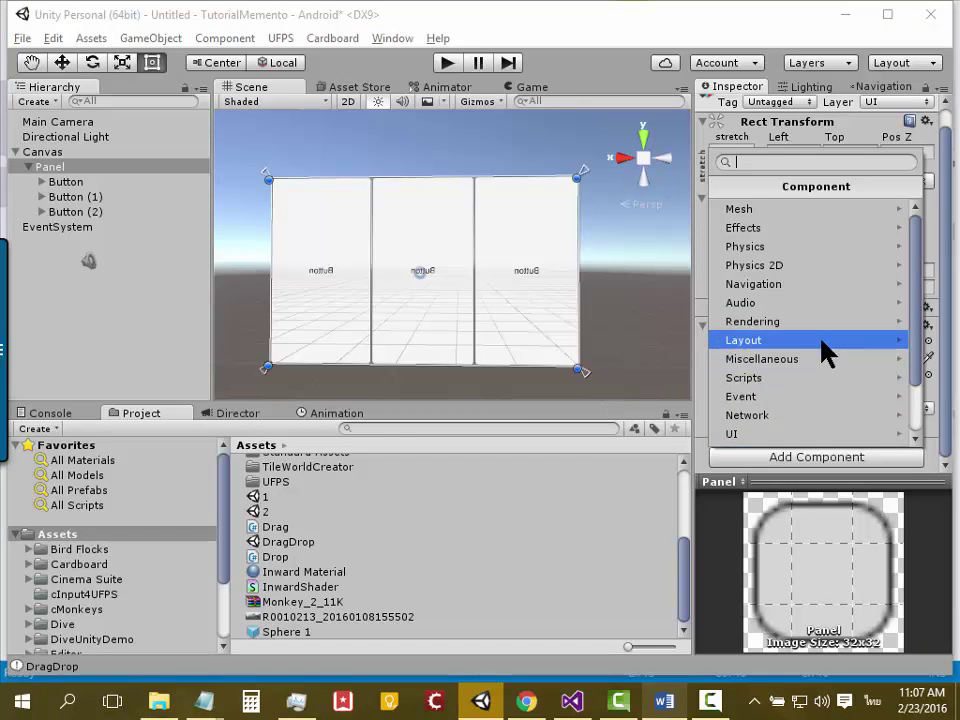
{"action": "left_click", "coordinate": [857, 341]}
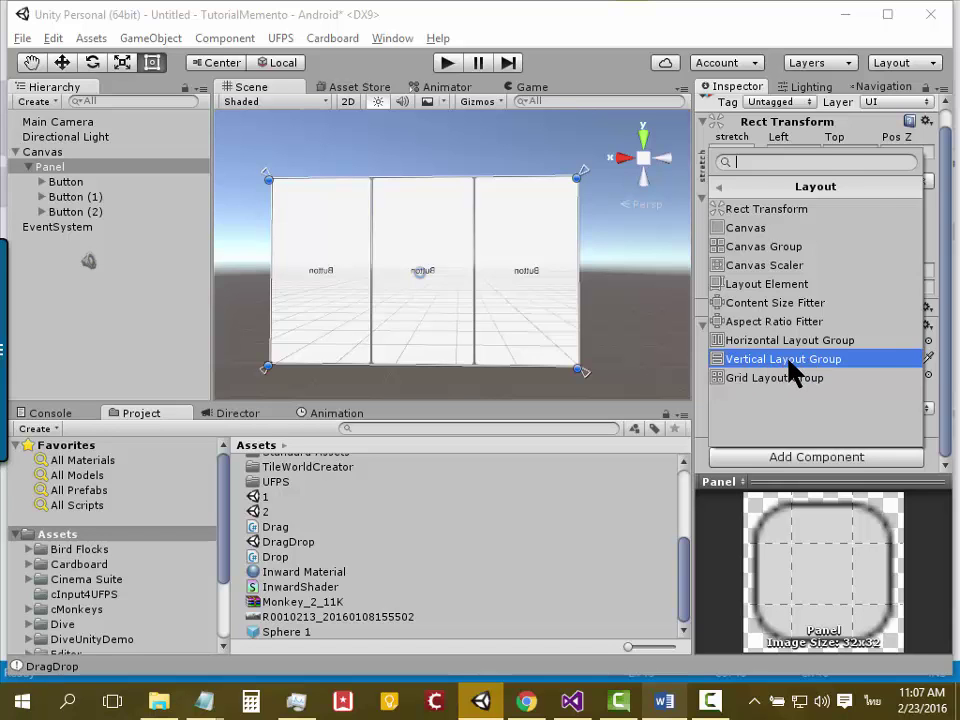
{"action": "left_click", "coordinate": [793, 369]}
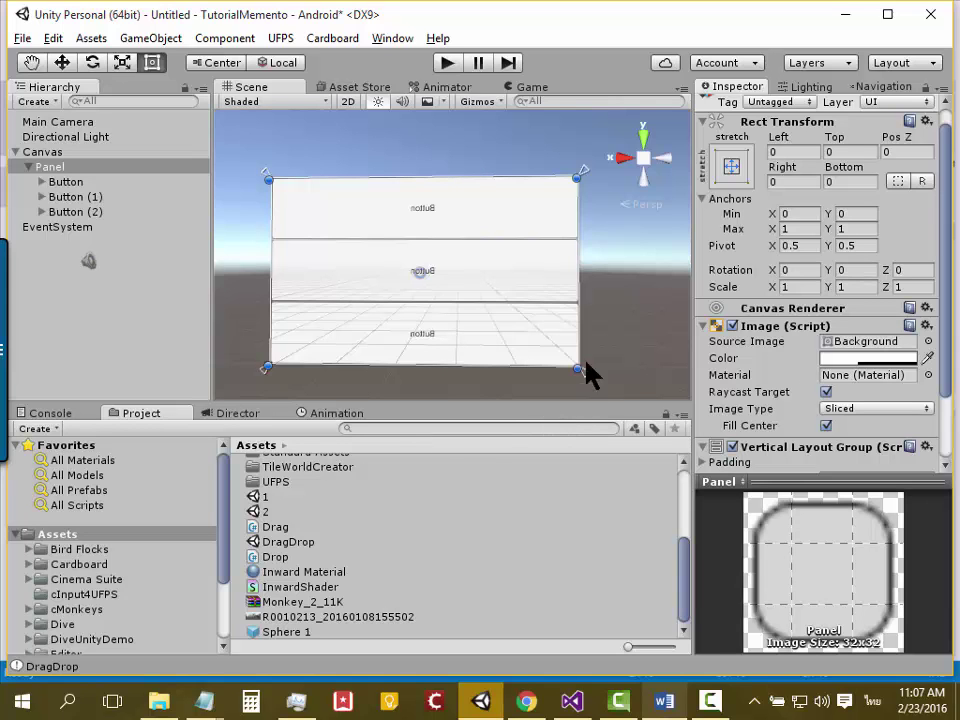
{"action": "left_click_drag", "start_coordinate": [950, 306], "coordinate": [949, 400]}
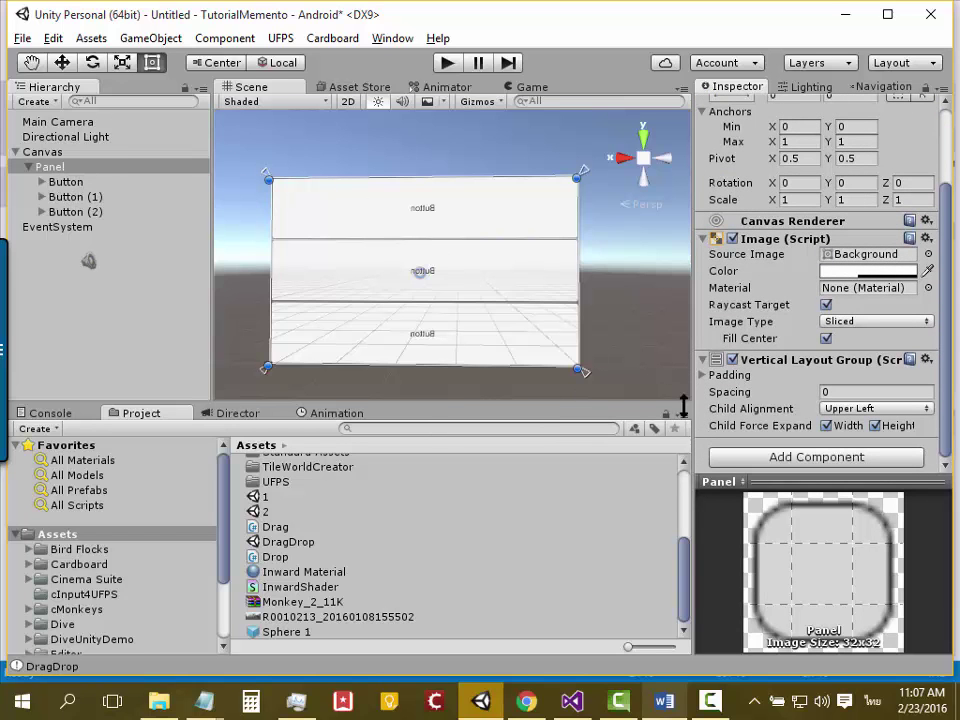
Remove the Vertical Layout Group and bring up the Layout components list
{"action": "left_click", "coordinate": [755, 457]}
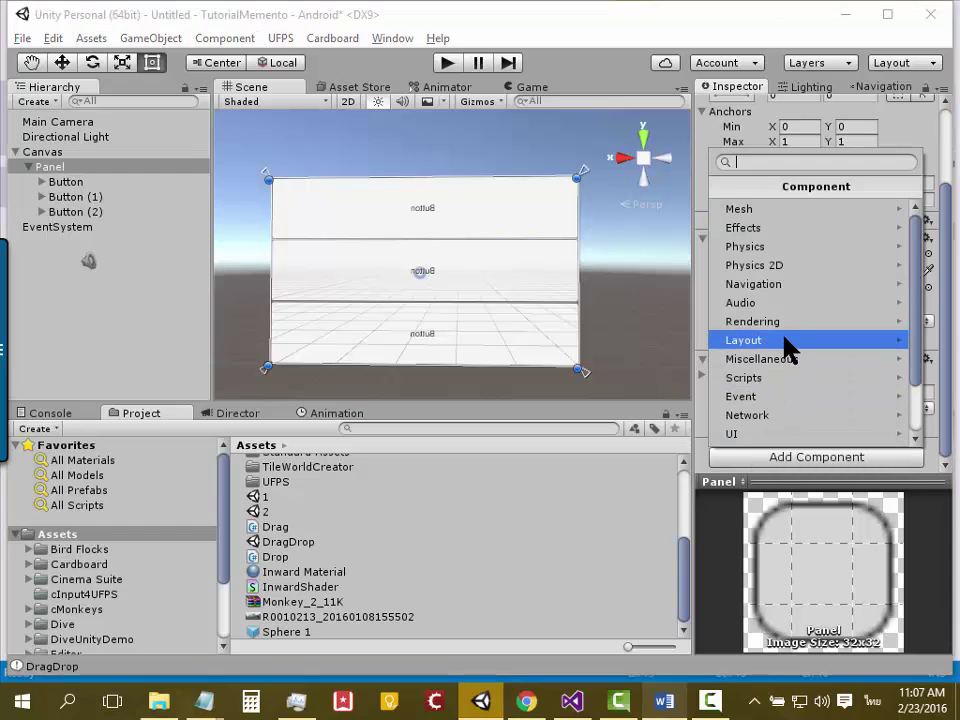
{"action": "left_click", "coordinate": [785, 340]}
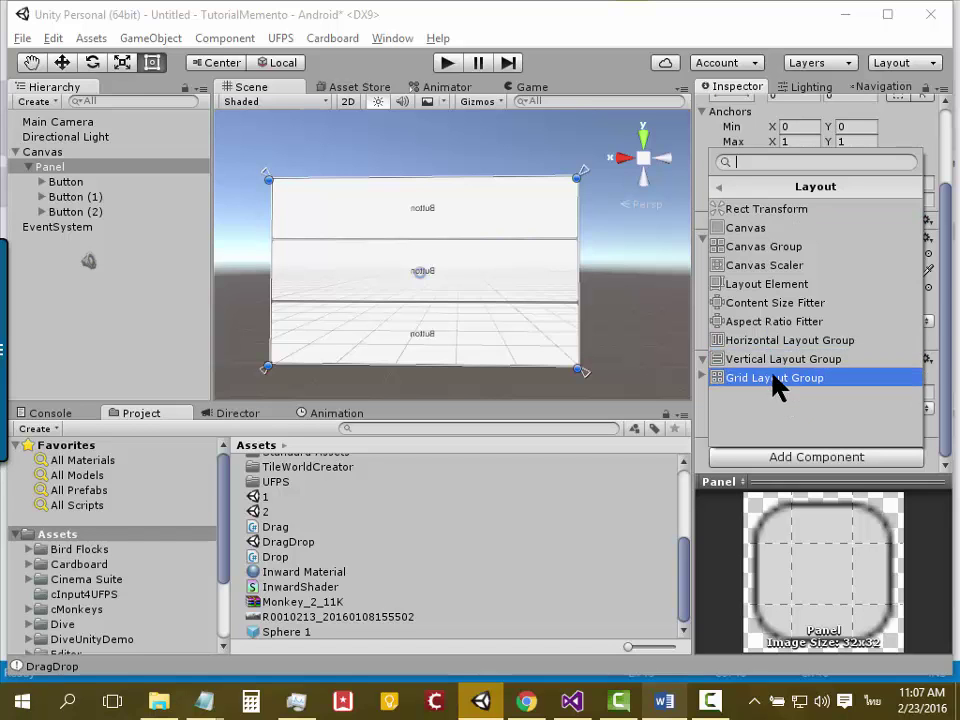
{"action": "left_click", "coordinate": [622, 323]}
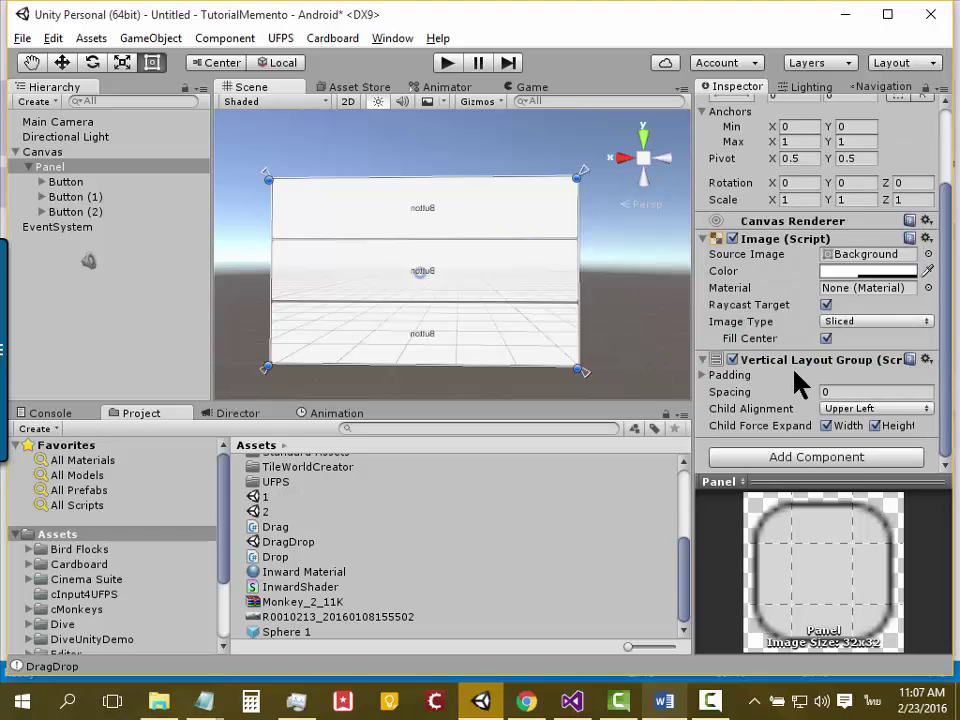
{"action": "left_click", "coordinate": [929, 358]}
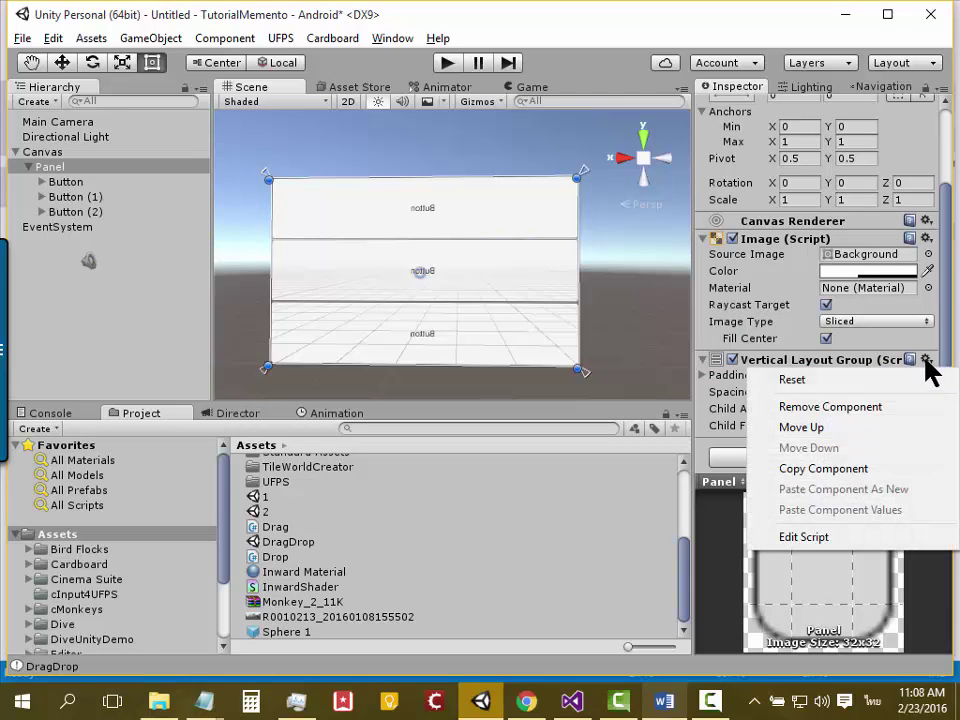
{"action": "left_click", "coordinate": [871, 408]}
{"action": "left_click", "coordinate": [890, 460]}
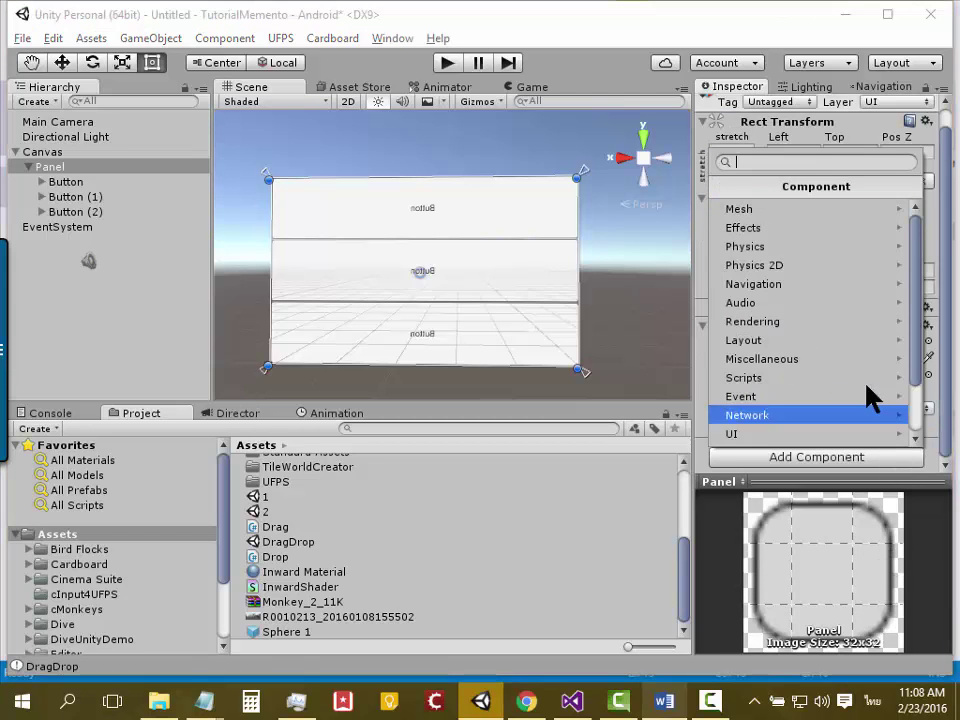
{"action": "left_click", "coordinate": [842, 353]}
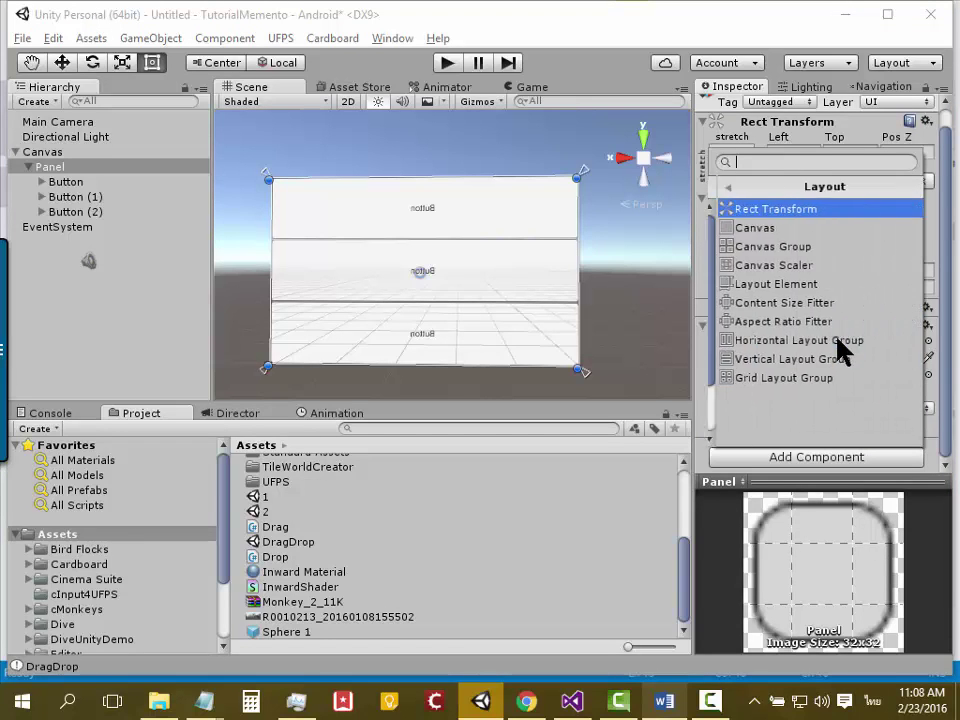
Add a Grid Layout Group and set its constraint to Fixed Column Count 5
{"action": "left_click", "coordinate": [810, 388]}
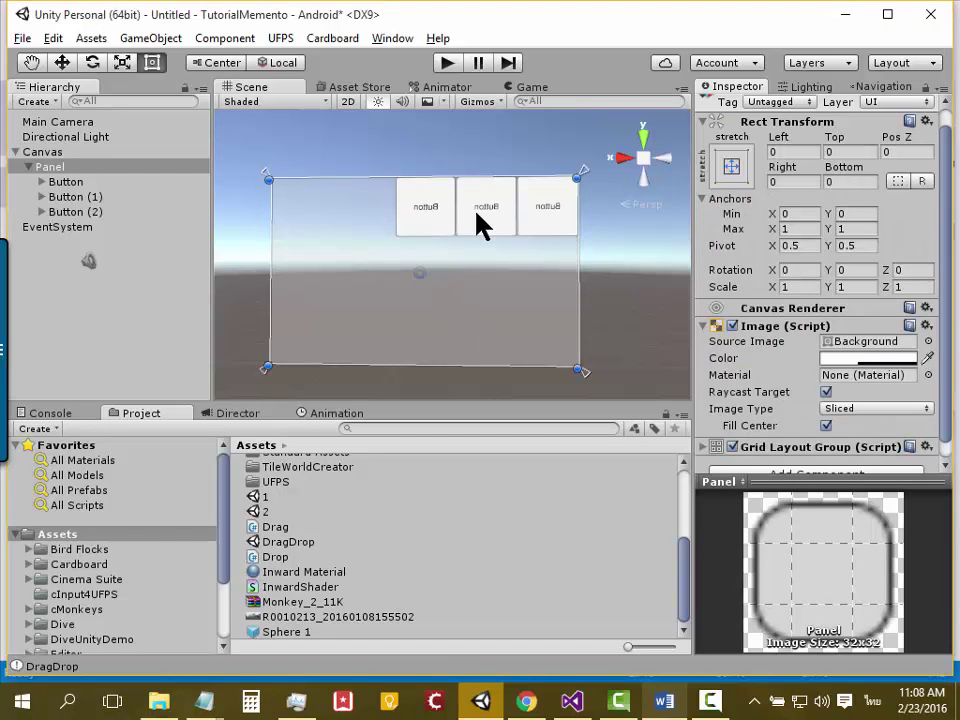
{"action": "scroll", "coordinate": [820, 300], "scroll_direction": "down", "scroll_amount": 1}
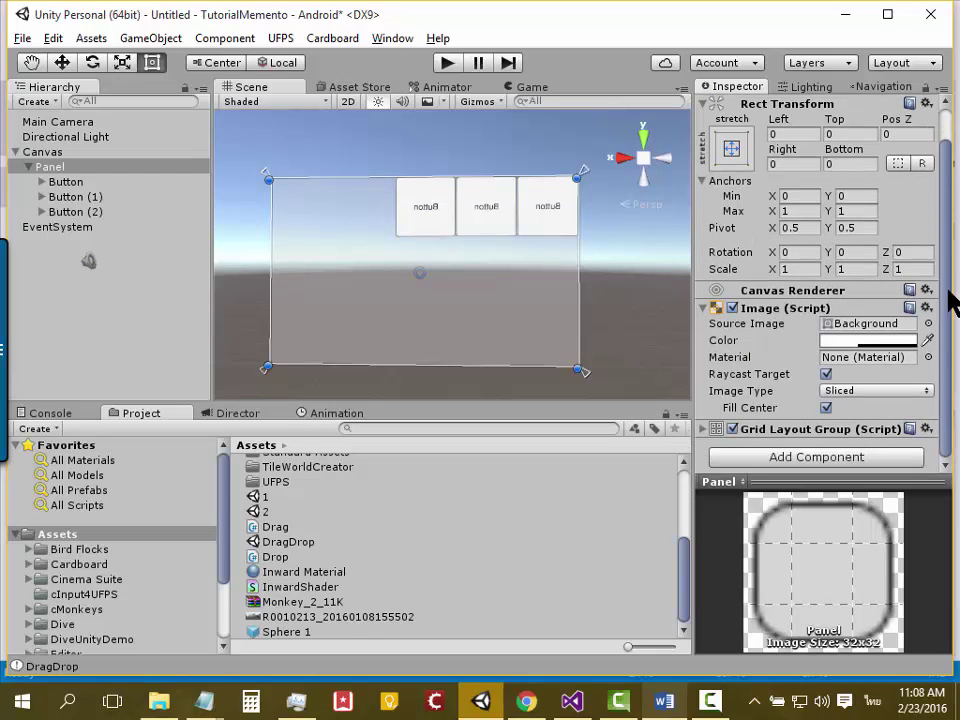
{"action": "left_click", "coordinate": [703, 428]}
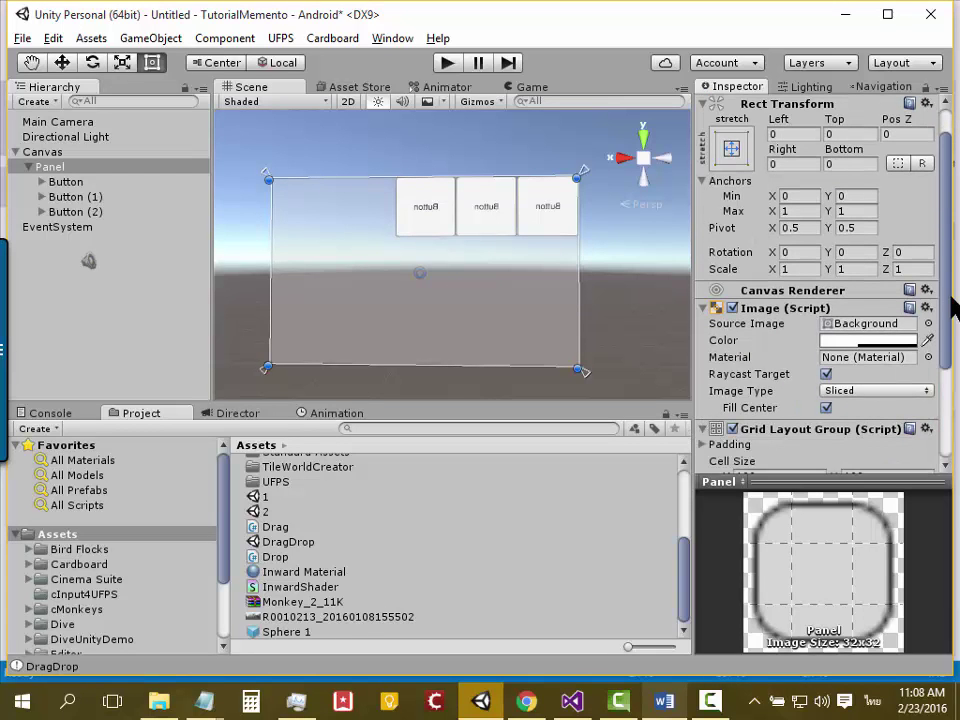
{"action": "left_click_drag", "start_coordinate": [946, 297], "coordinate": [944, 403]}
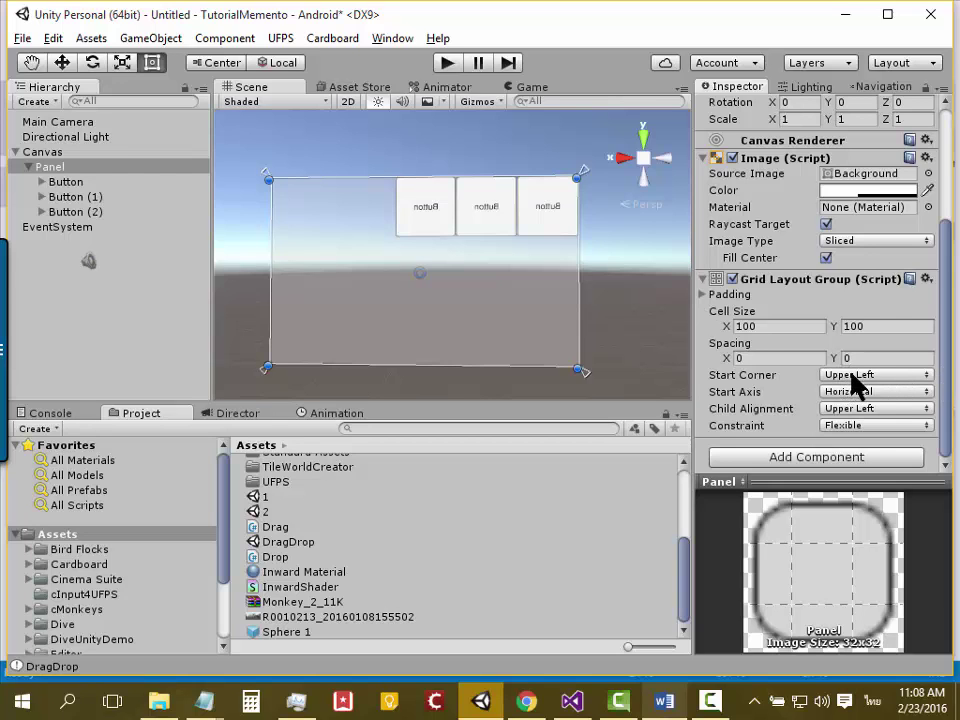
{"action": "left_click", "coordinate": [894, 426]}
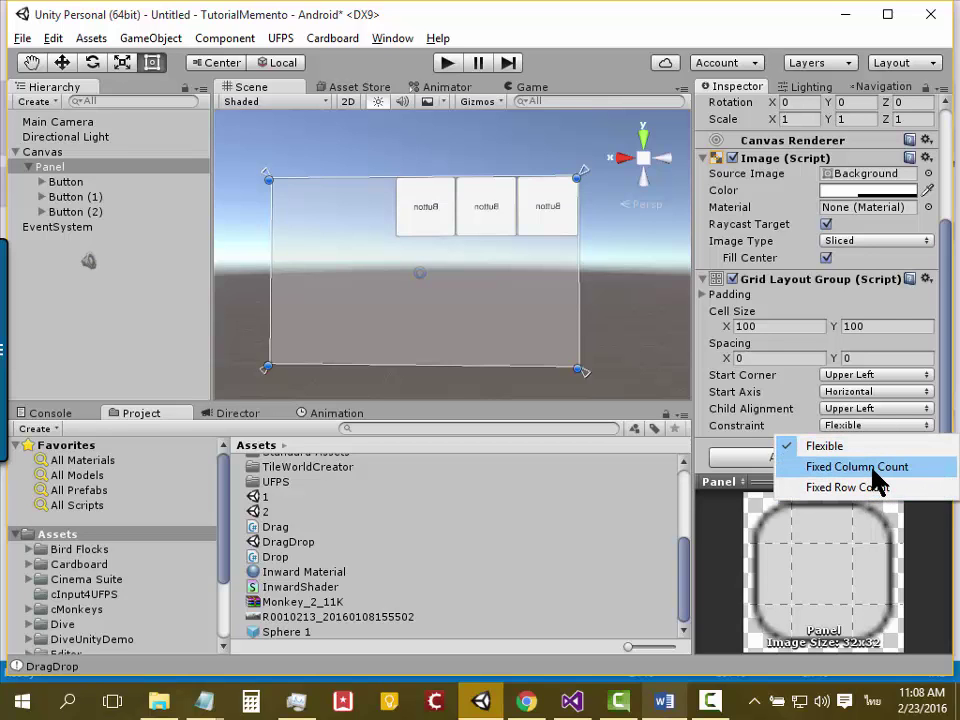
{"action": "left_click", "coordinate": [872, 469]}
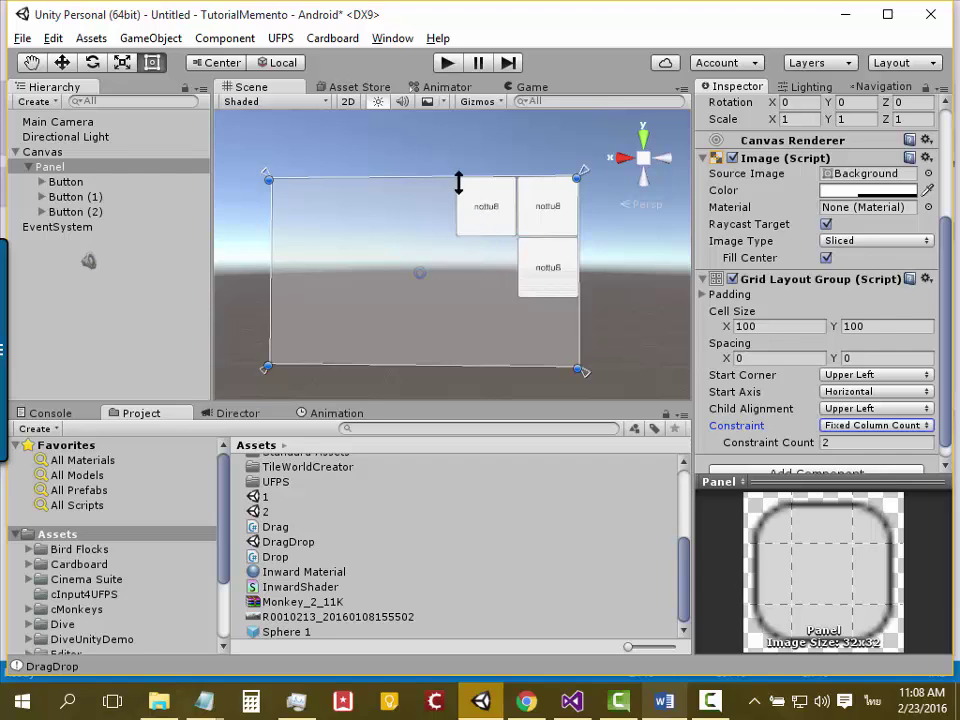
{"action": "left_click", "coordinate": [878, 444]}
{"action": "type", "text": "5"}
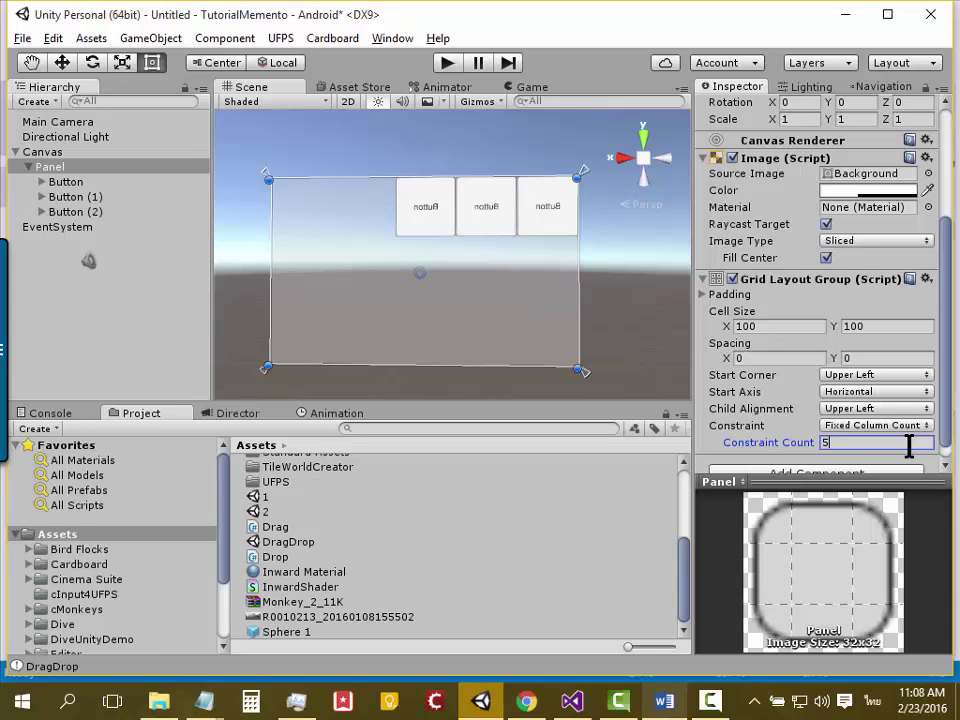
Switch the grid constraint to Fixed Row Count with Constraint Count 1
{"action": "left_click", "coordinate": [892, 427]}
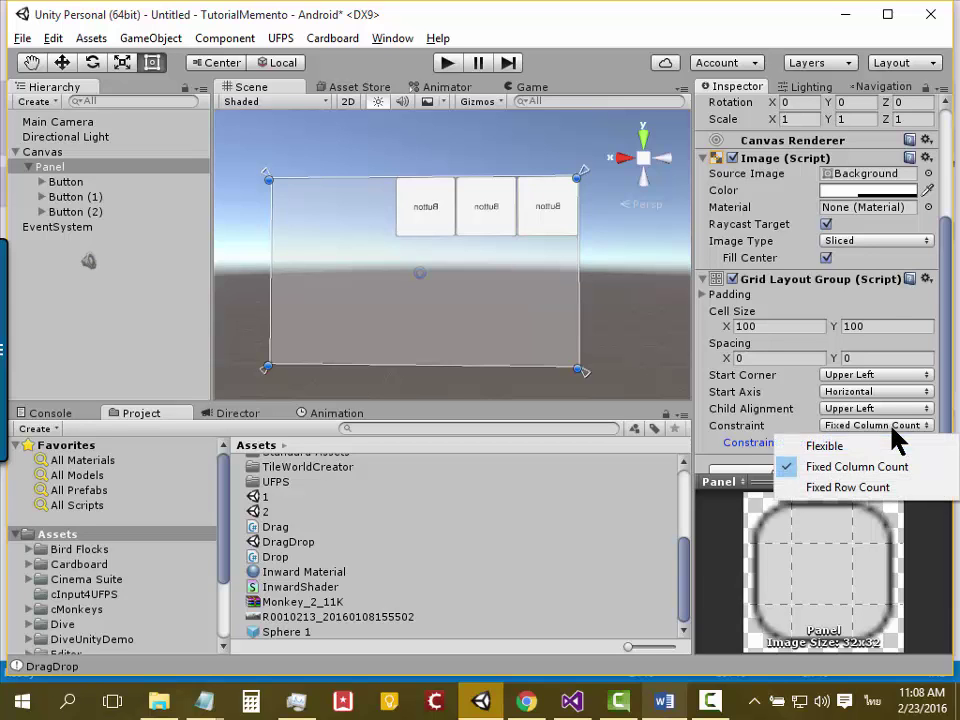
{"action": "left_click", "coordinate": [890, 487]}
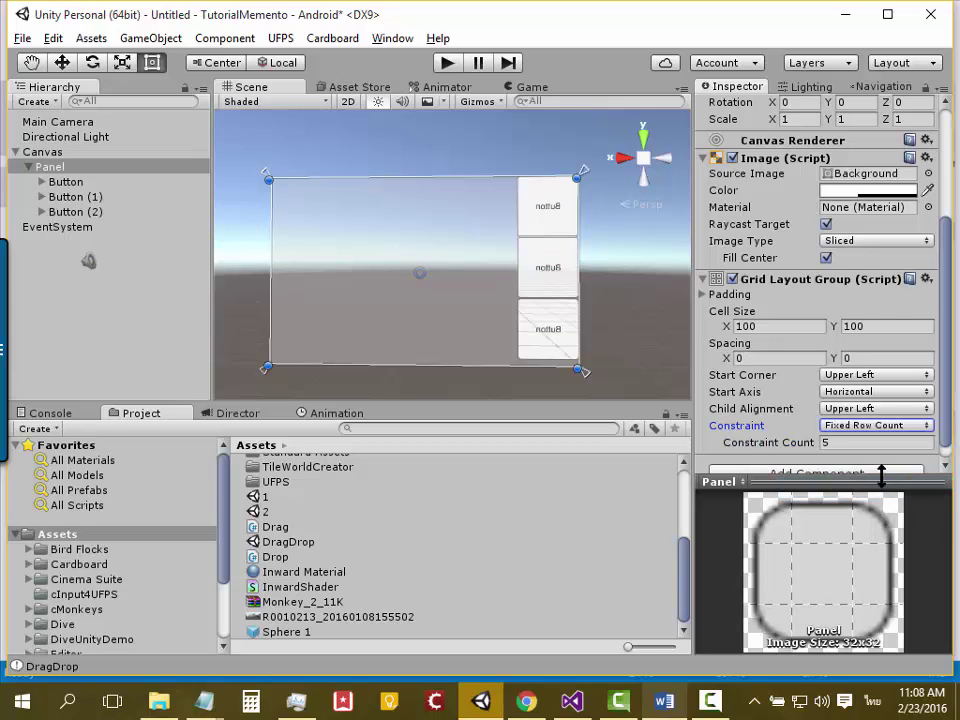
{"action": "left_click", "coordinate": [865, 446]}
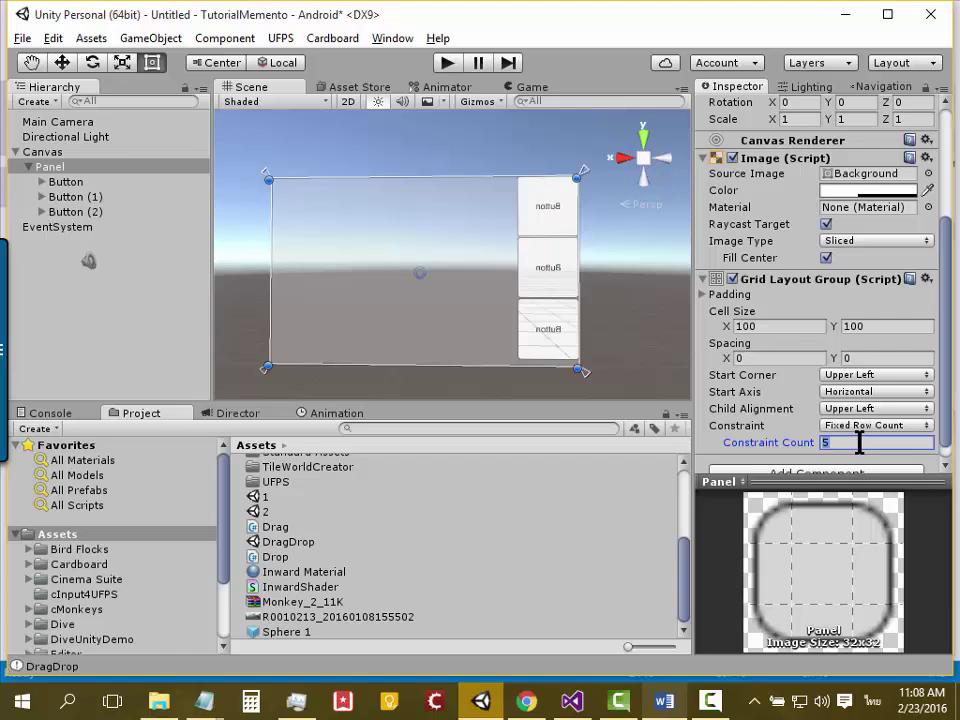
{"action": "type", "text": "1"}
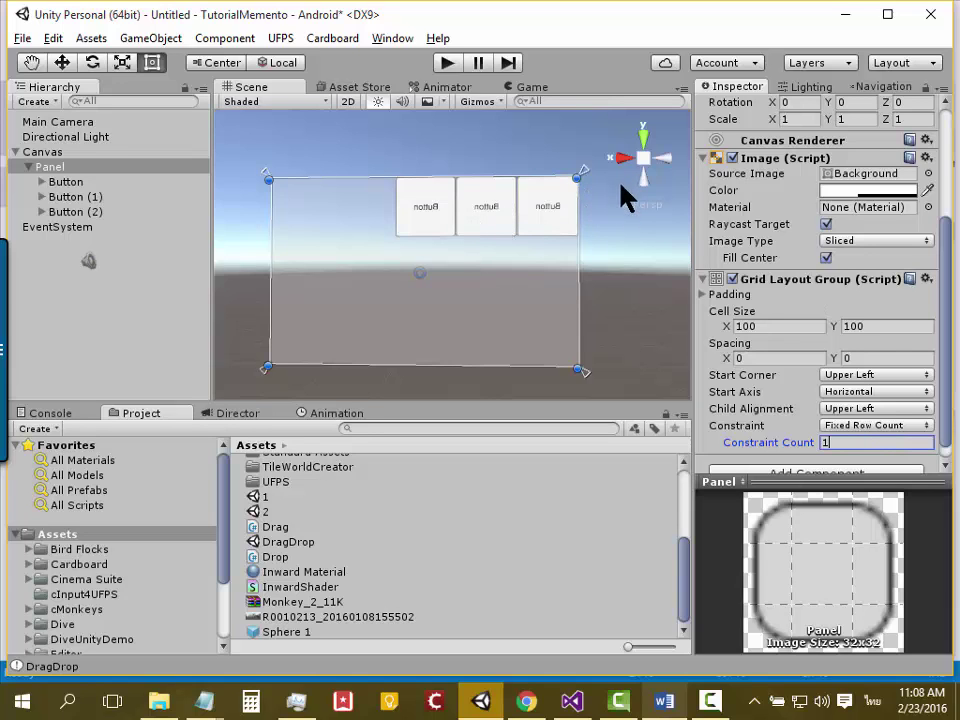
Leave Start Corner and Start Axis unchanged and set Child Alignment to Middle Center
{"action": "left_click", "coordinate": [884, 377]}
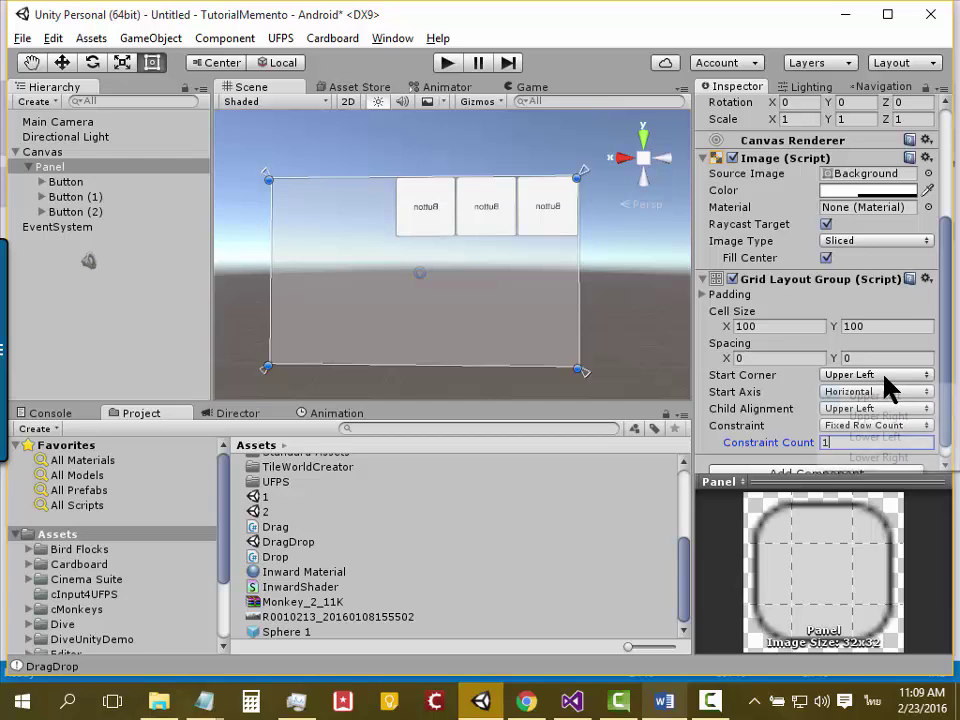
{"action": "left_click", "coordinate": [795, 393]}
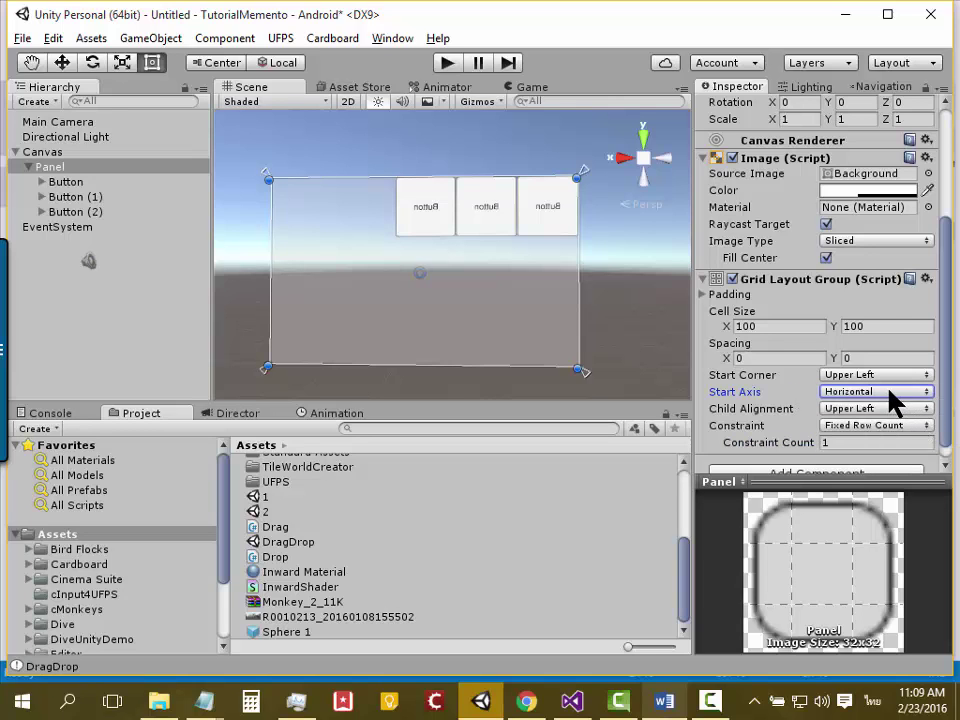
{"action": "left_click", "coordinate": [888, 392]}
{"action": "left_click", "coordinate": [773, 379]}
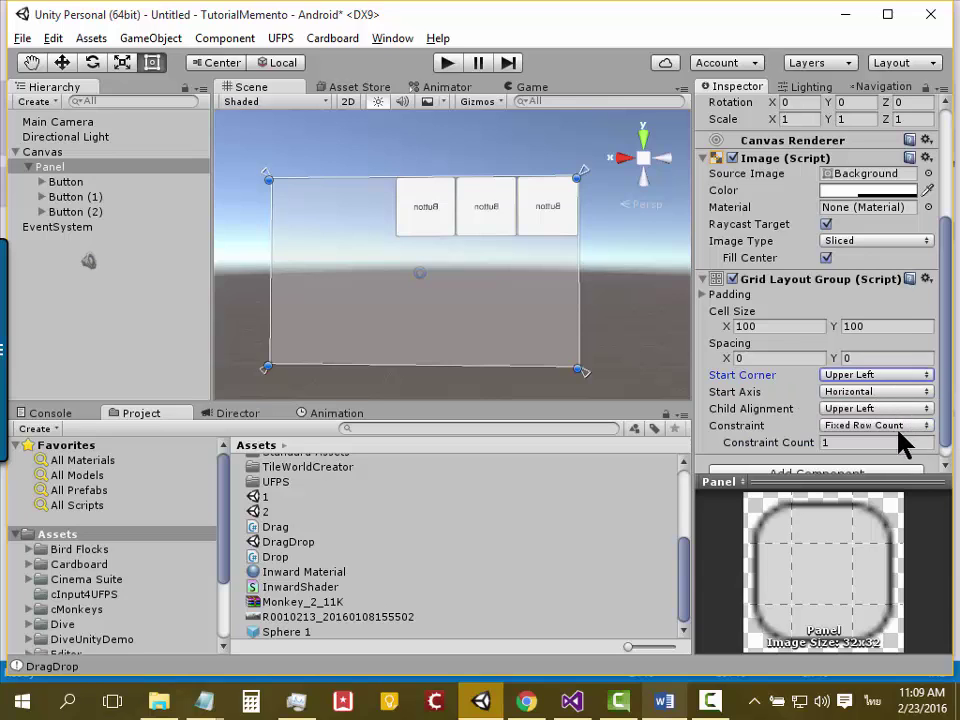
{"action": "left_click", "coordinate": [877, 411]}
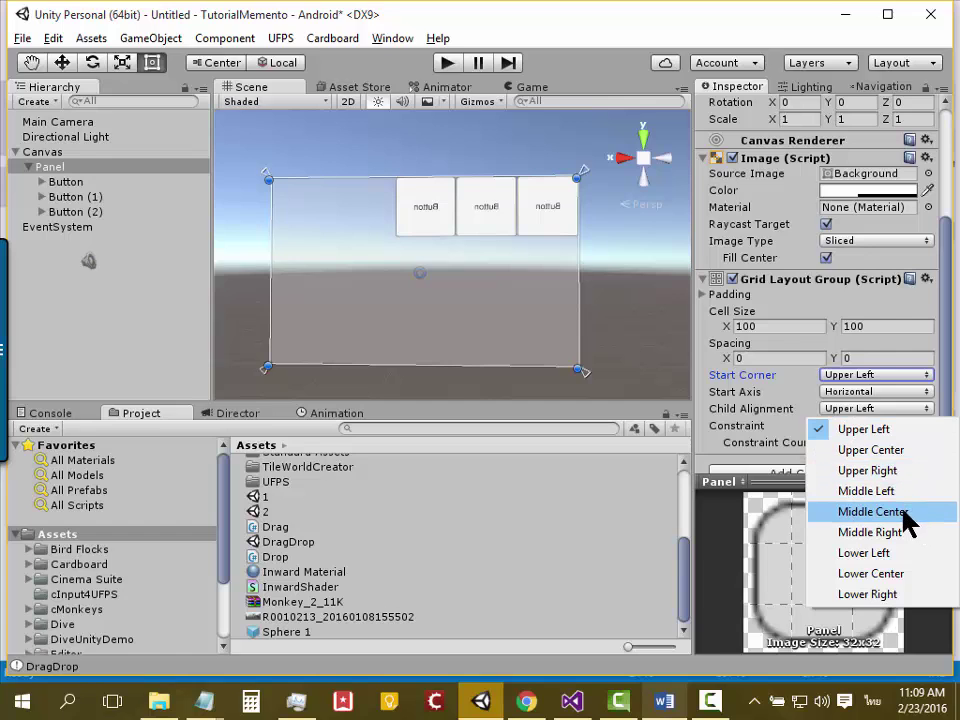
{"action": "left_click", "coordinate": [767, 420]}
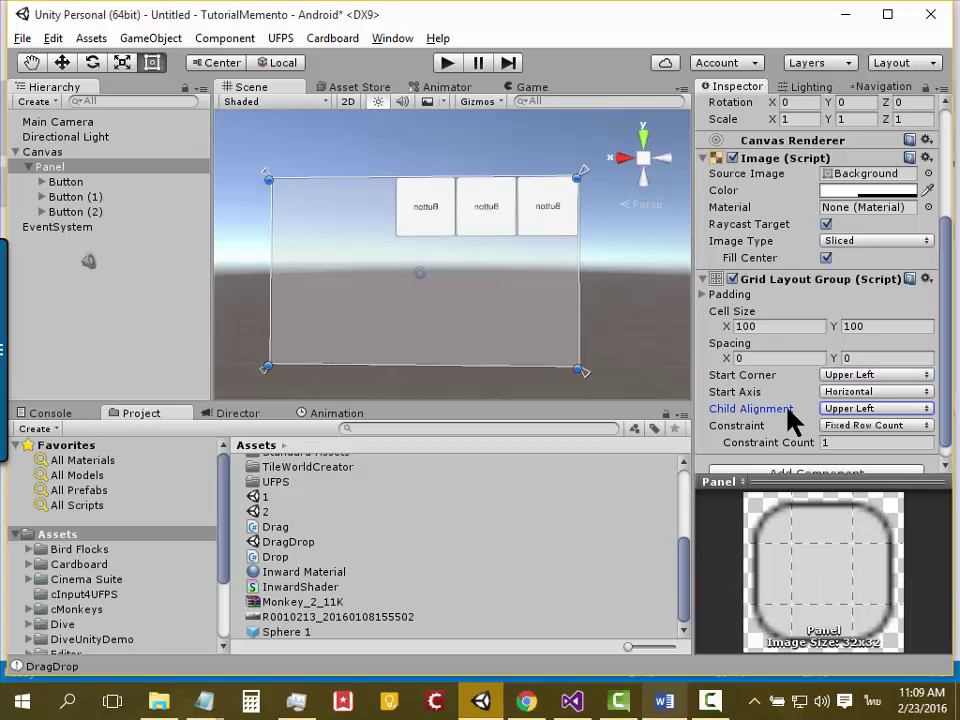
{"action": "left_click", "coordinate": [893, 410]}
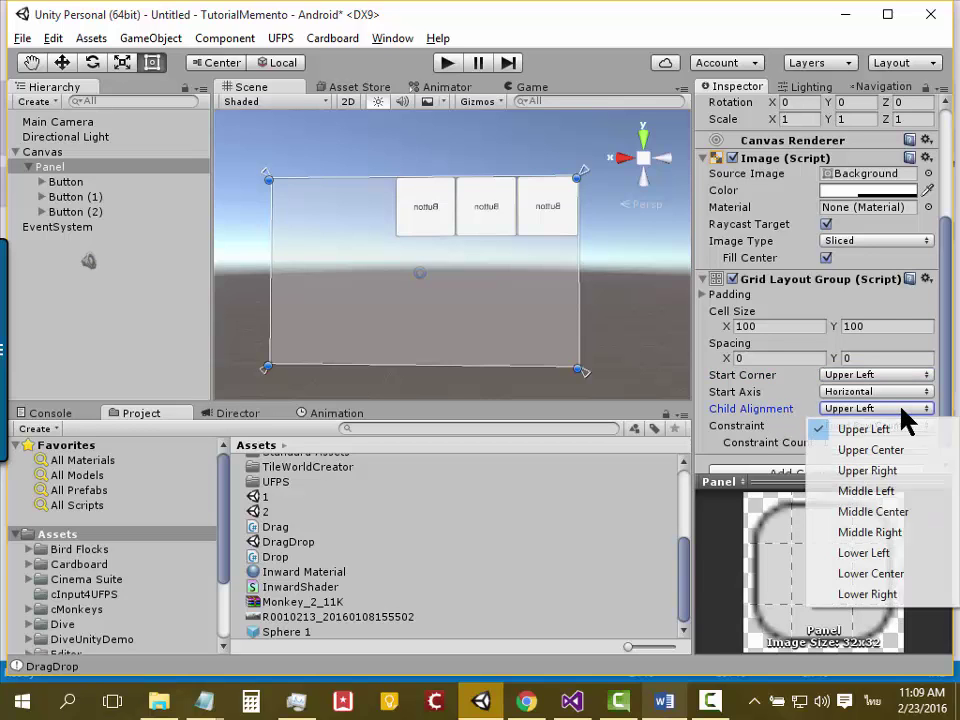
{"action": "left_click", "coordinate": [920, 516]}
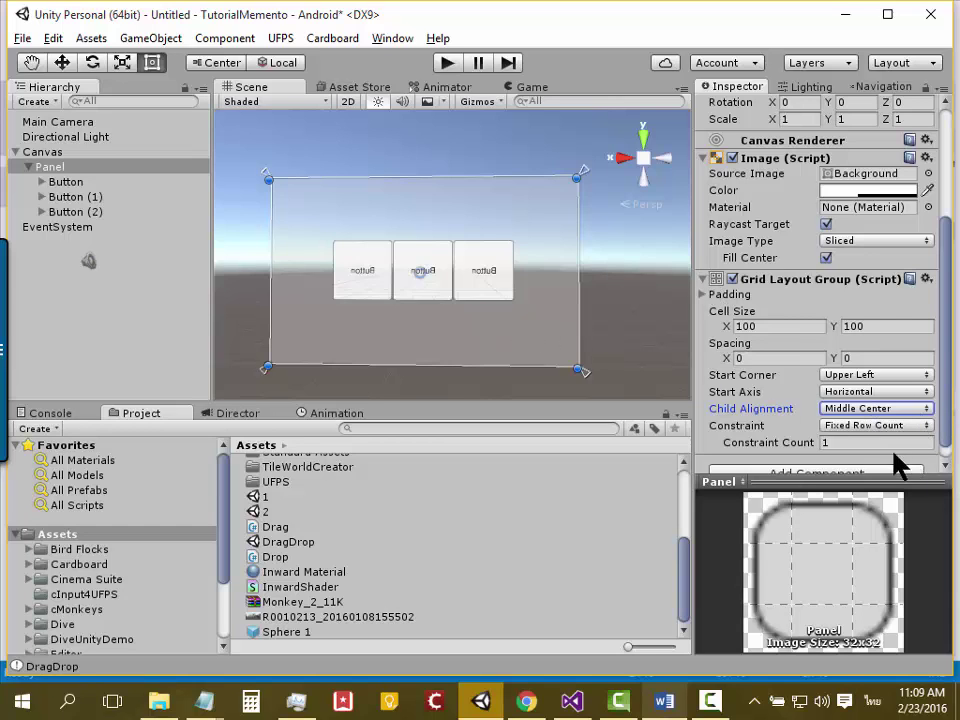
Check the Constraint Count value and select Button (2) in the scene
{"action": "left_click", "coordinate": [856, 441]}
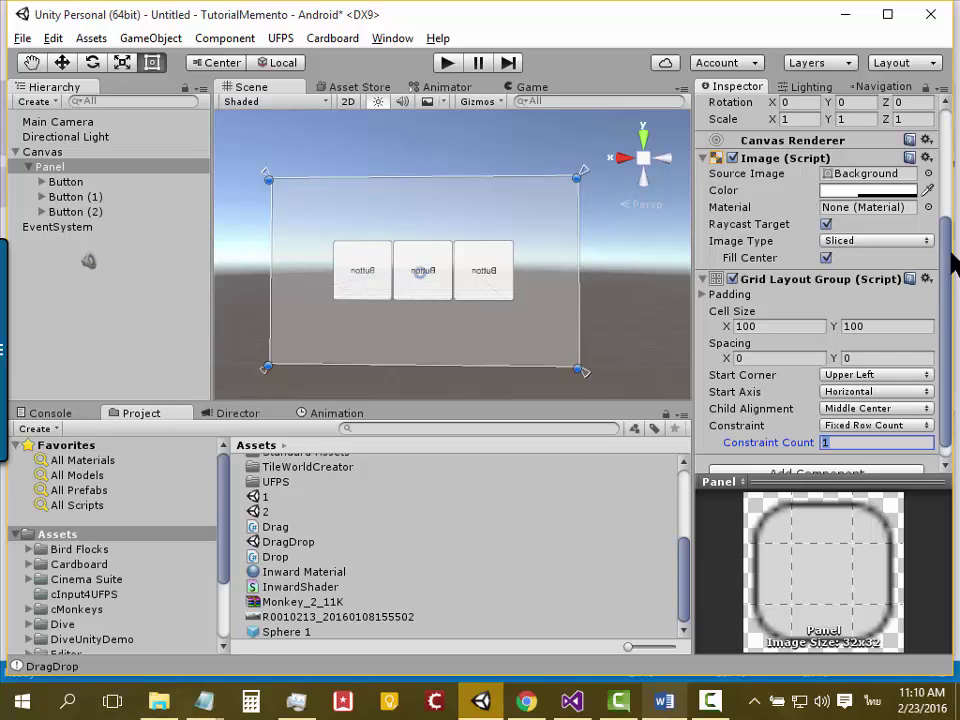
{"action": "left_click_drag", "start_coordinate": [943, 257], "coordinate": [952, 215]}
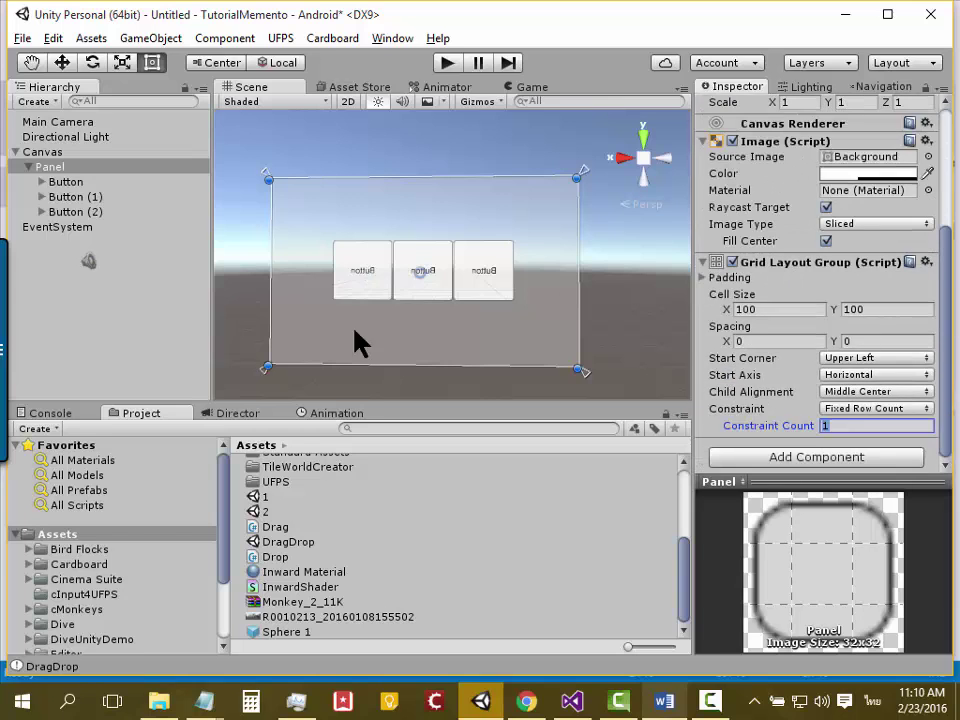
{"action": "left_click", "coordinate": [378, 286]}
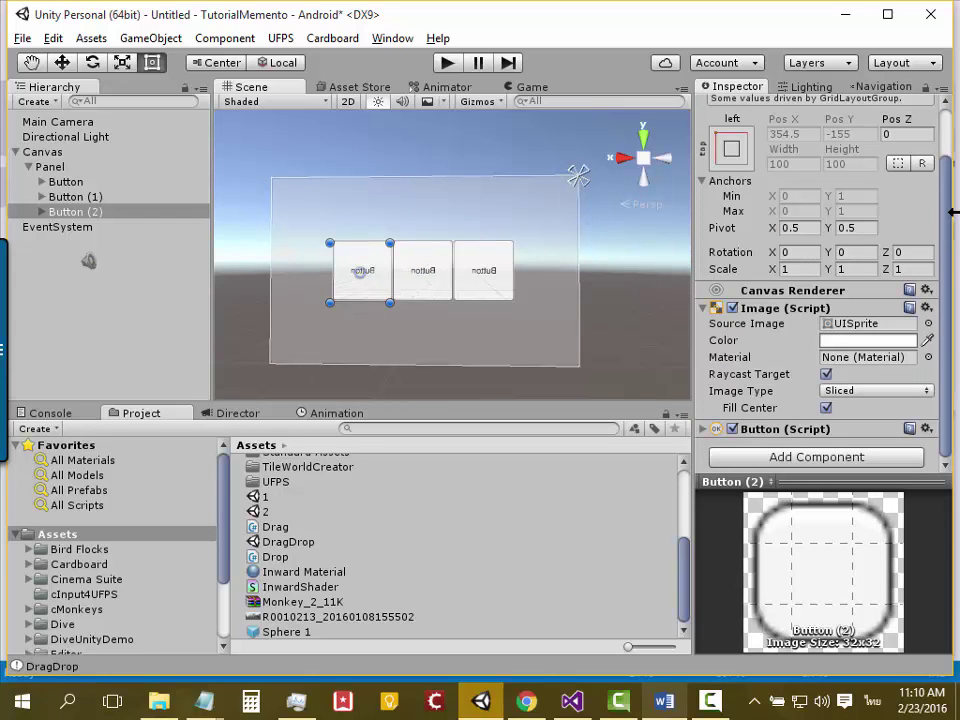
Select Button and add the Drag script by searching 'Dra' in Add Component
{"action": "left_click", "coordinate": [63, 182]}
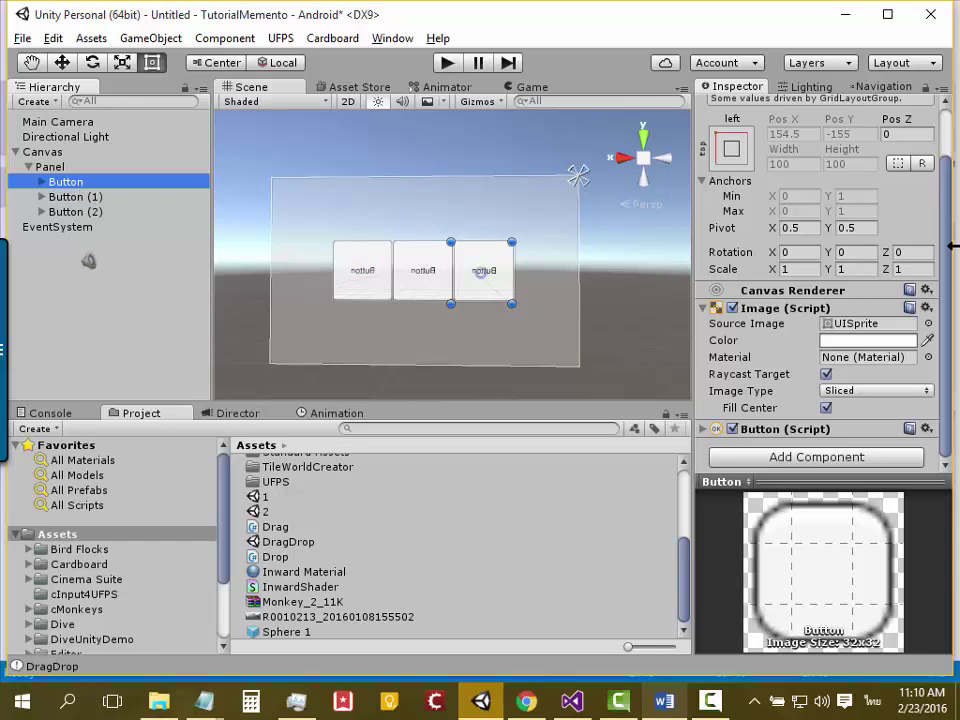
{"action": "left_click", "coordinate": [784, 460]}
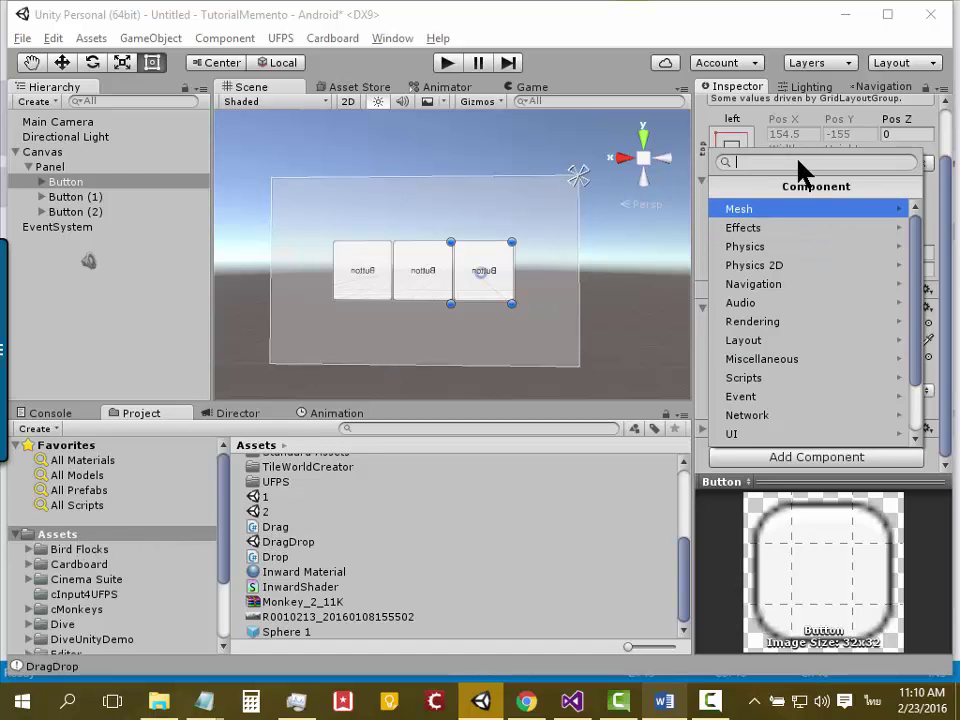
{"action": "type", "text": "กพฟเ"}
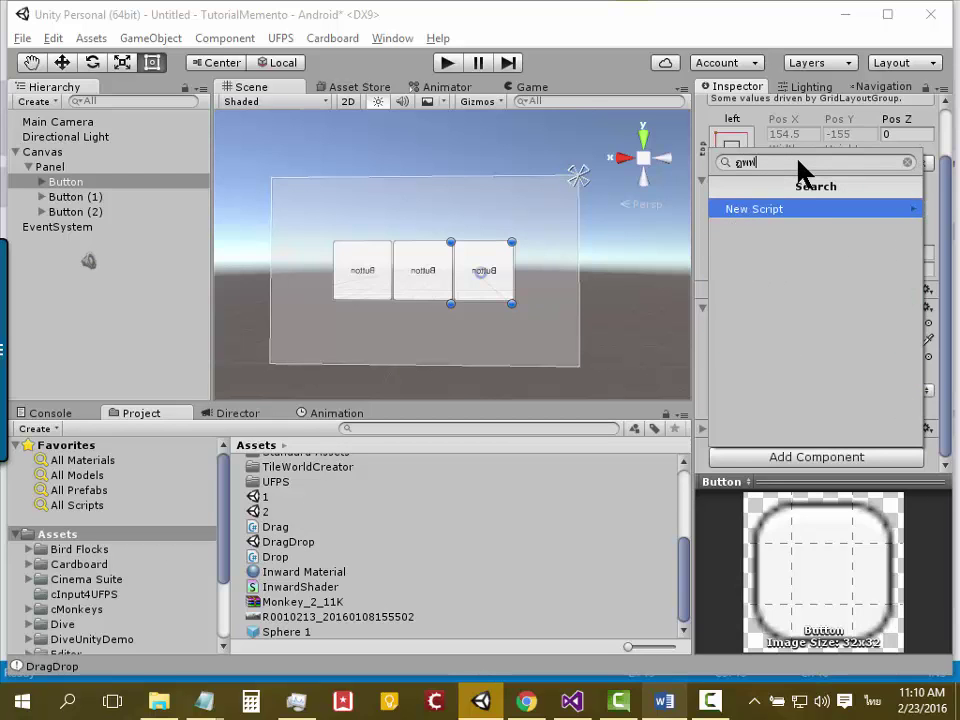
{"action": "key", "text": "BackSpace"}
{"action": "key", "text": "BackSpace"}
{"action": "key", "text": "BackSpace"}
{"action": "key", "text": "alt+shift"}
{"action": "type", "text": "Dra"}
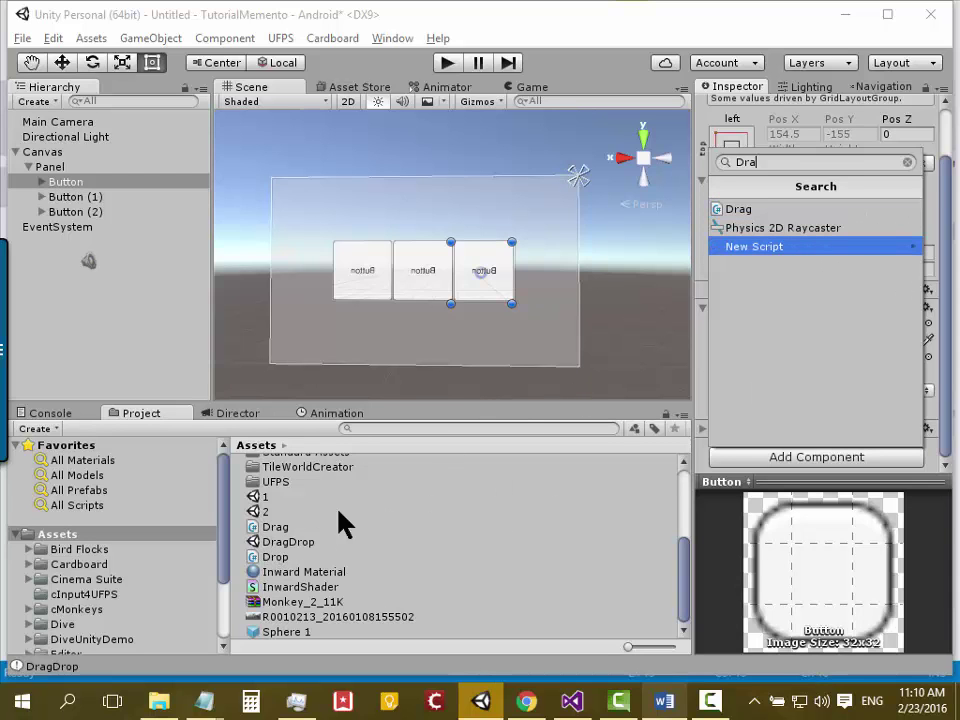
{"action": "left_click", "coordinate": [778, 212]}
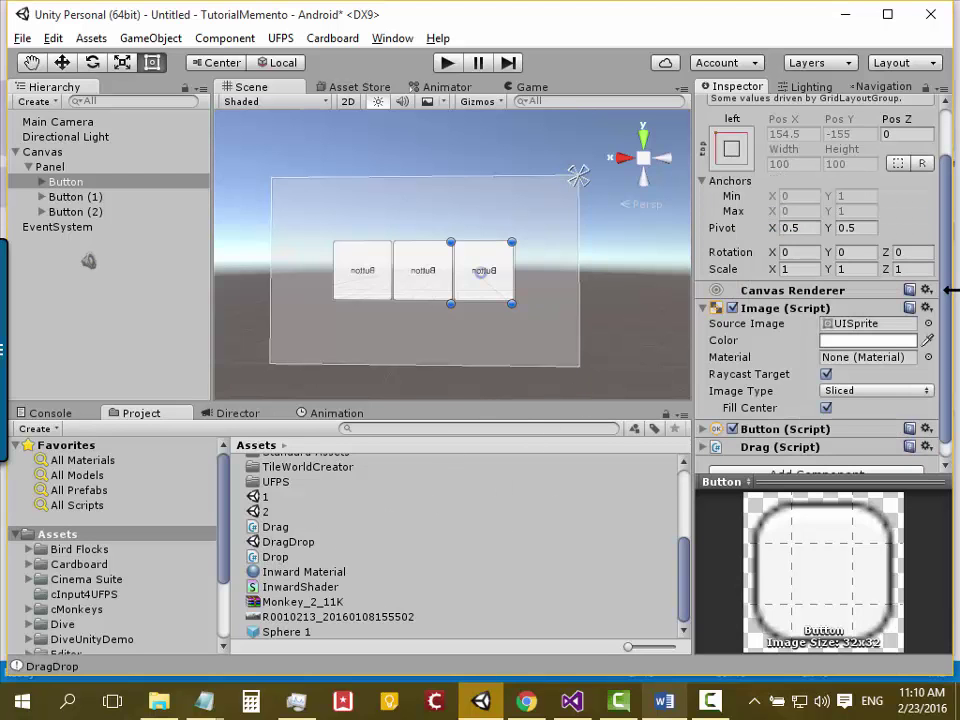
{"action": "scroll", "coordinate": [946, 308], "scroll_direction": "down", "scroll_amount": 1}
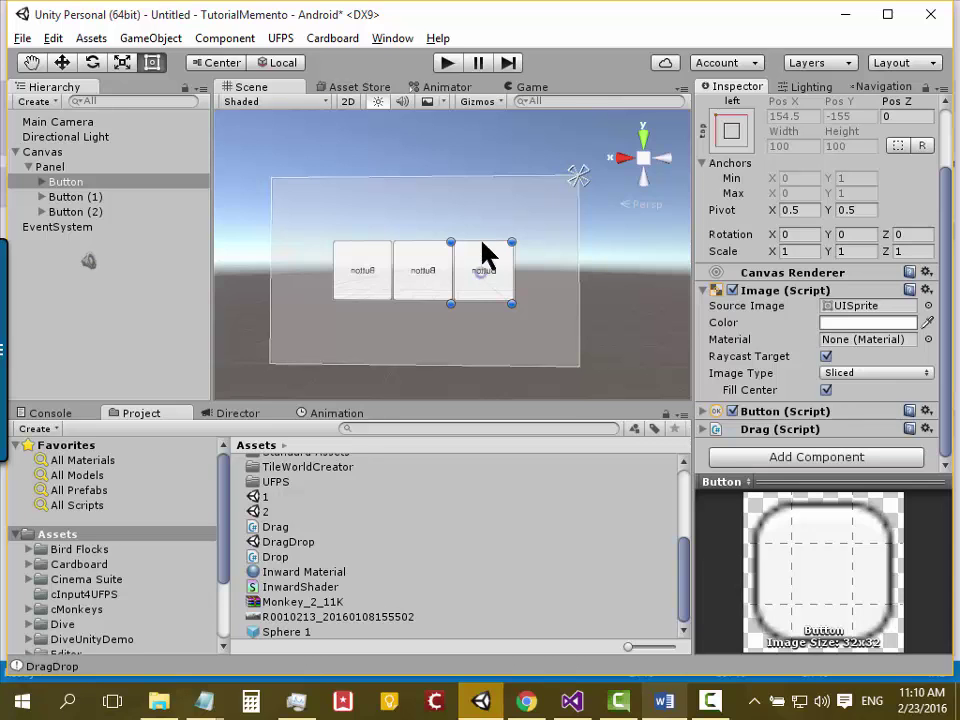
Enter Play mode and drag the buttons out of the row in the Game view
{"action": "left_click", "coordinate": [446, 62]}
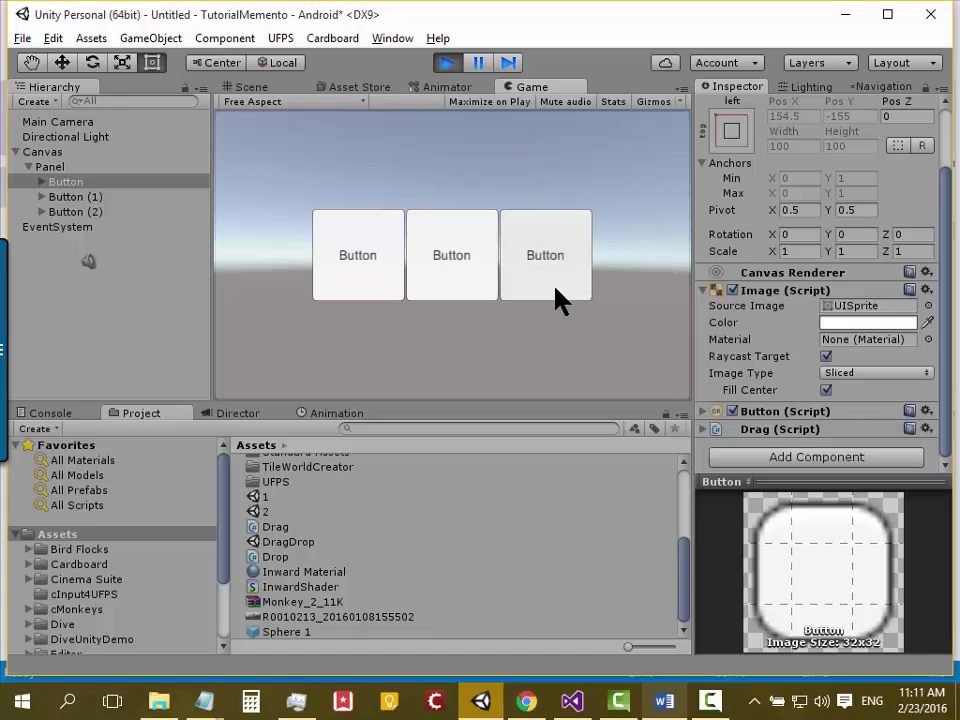
{"action": "left_click", "coordinate": [446, 253]}
{"action": "left_click_drag", "start_coordinate": [448, 240], "coordinate": [369, 223]}
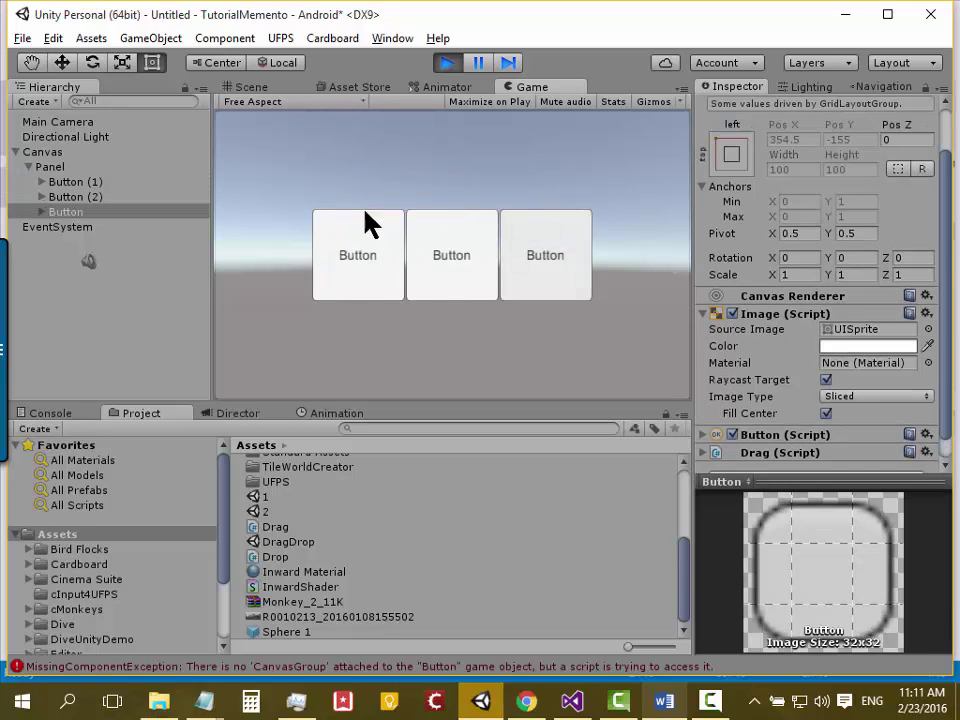
{"action": "mouse_move", "coordinate": [512, 222]}
{"action": "left_mouse_down"}
{"action": "mouse_move", "coordinate": [560, 295]}
{"action": "mouse_move", "coordinate": [352, 193]}
{"action": "left_mouse_up"}
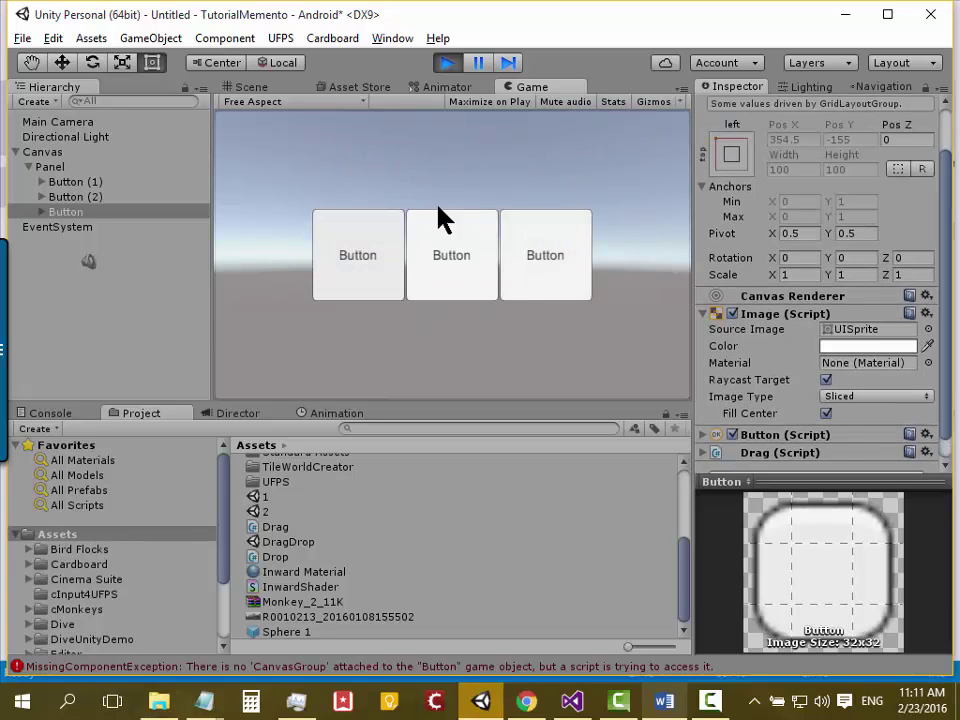
{"action": "mouse_move", "coordinate": [542, 240]}
{"action": "left_mouse_down"}
{"action": "mouse_move", "coordinate": [293, 187]}
{"action": "mouse_move", "coordinate": [315, 246]}
{"action": "left_mouse_up"}
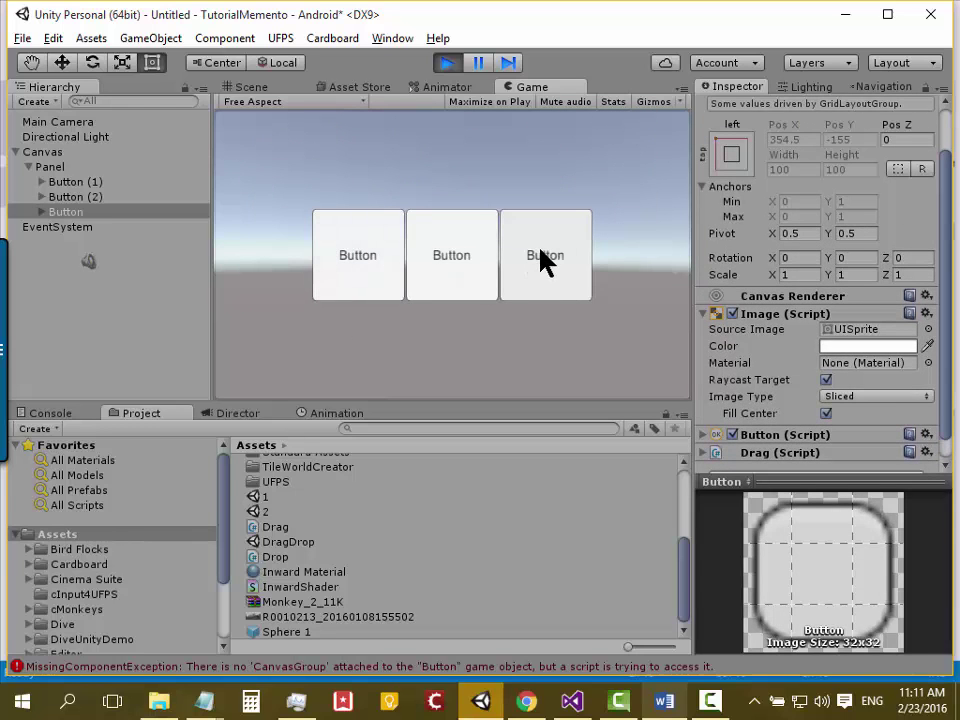
{"action": "mouse_move", "coordinate": [542, 261]}
{"action": "left_mouse_down"}
{"action": "mouse_move", "coordinate": [293, 268]}
{"action": "mouse_move", "coordinate": [574, 289]}
{"action": "mouse_move", "coordinate": [414, 133]}
{"action": "mouse_move", "coordinate": [313, 251]}
{"action": "left_mouse_up"}
{"action": "left_click_drag", "start_coordinate": [531, 258], "coordinate": [296, 257]}
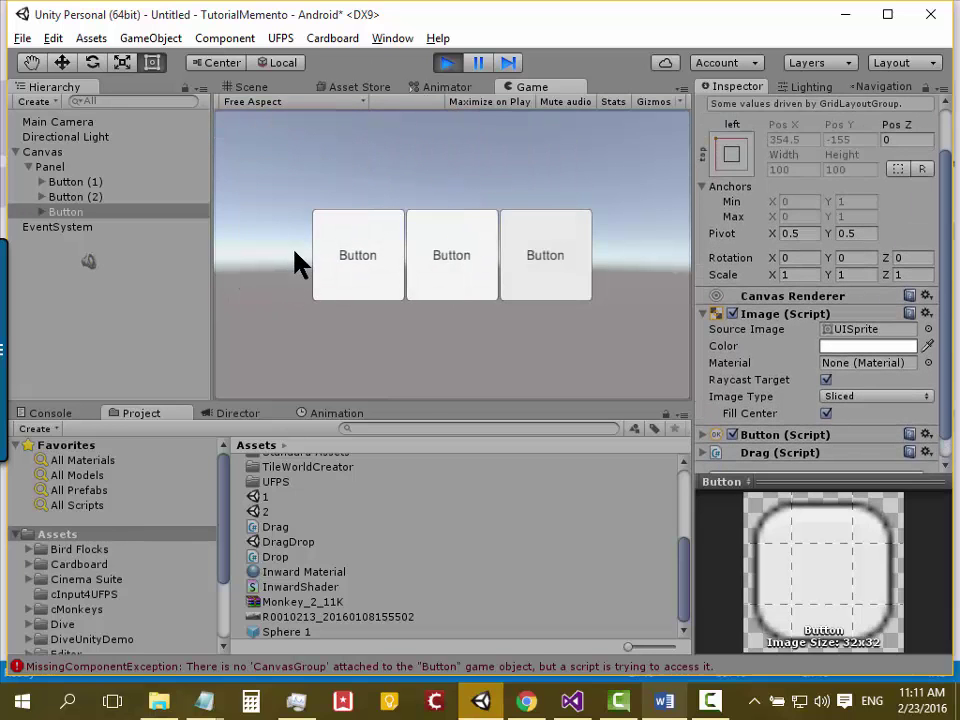
Keep dragging buttons out and back, then stop Play mode after the missing CanvasGroup error
{"action": "left_click_drag", "start_coordinate": [545, 240], "coordinate": [300, 275]}
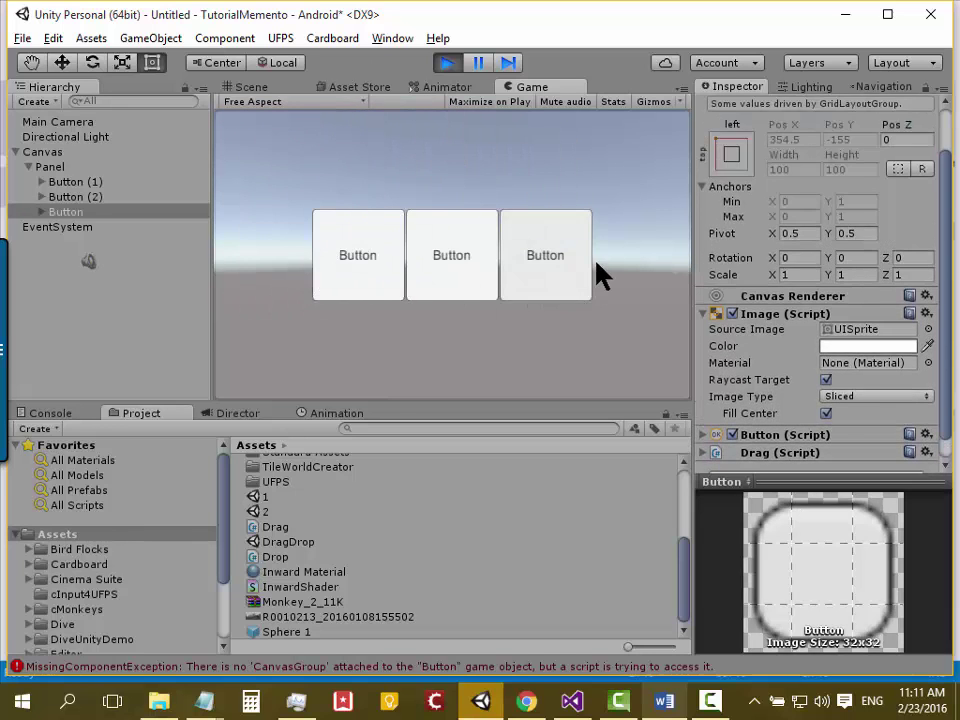
{"action": "mouse_move", "coordinate": [580, 265]}
{"action": "left_mouse_down"}
{"action": "mouse_move", "coordinate": [459, 167]}
{"action": "mouse_move", "coordinate": [335, 280]}
{"action": "left_mouse_up"}
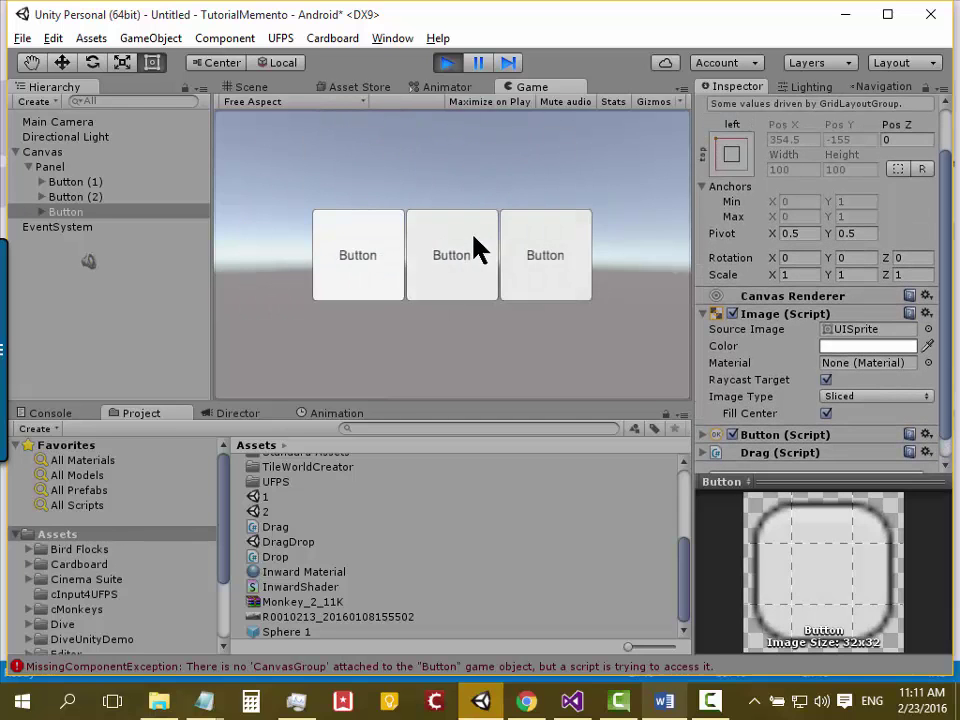
{"action": "mouse_move", "coordinate": [550, 250]}
{"action": "left_mouse_down"}
{"action": "mouse_move", "coordinate": [512, 169]}
{"action": "mouse_move", "coordinate": [489, 262]}
{"action": "left_mouse_up"}
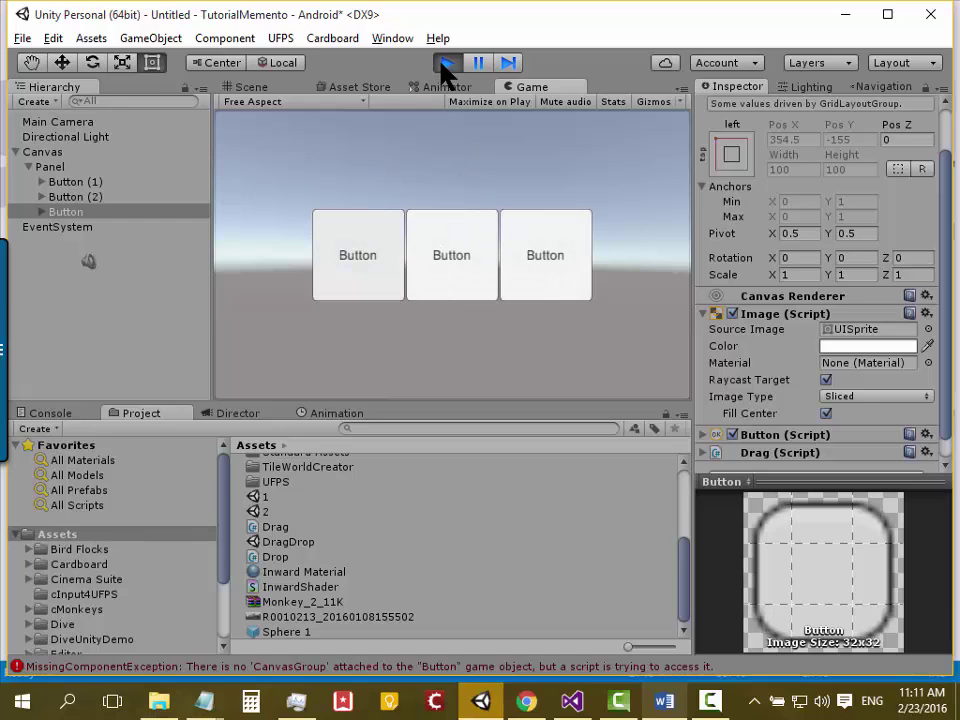
{"action": "left_click_drag", "start_coordinate": [505, 265], "coordinate": [306, 257]}
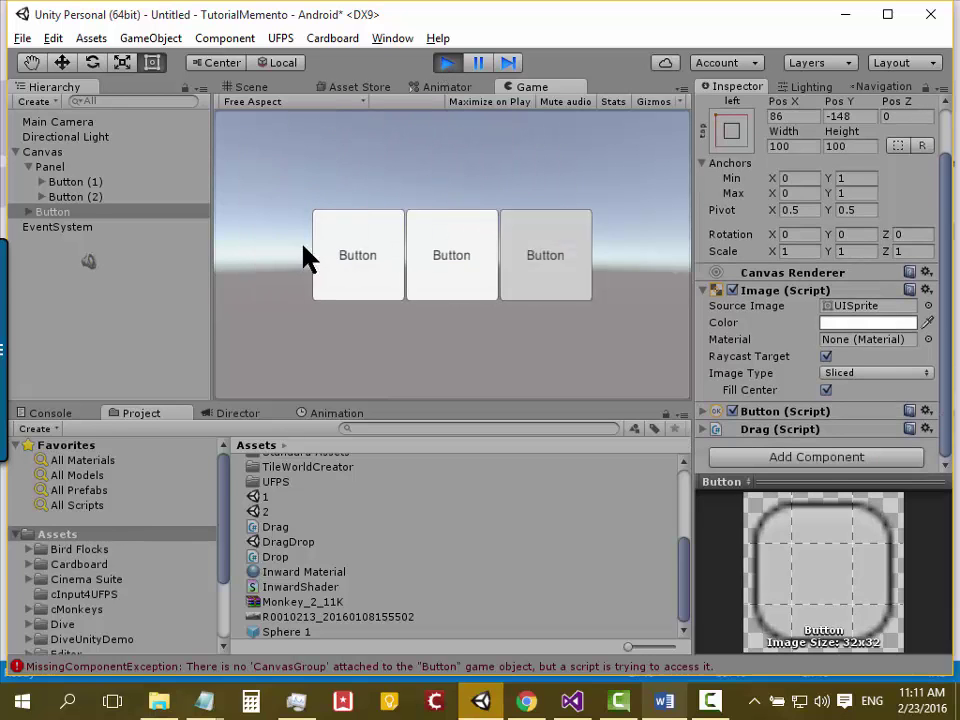
{"action": "left_click_drag", "start_coordinate": [598, 270], "coordinate": [283, 236]}
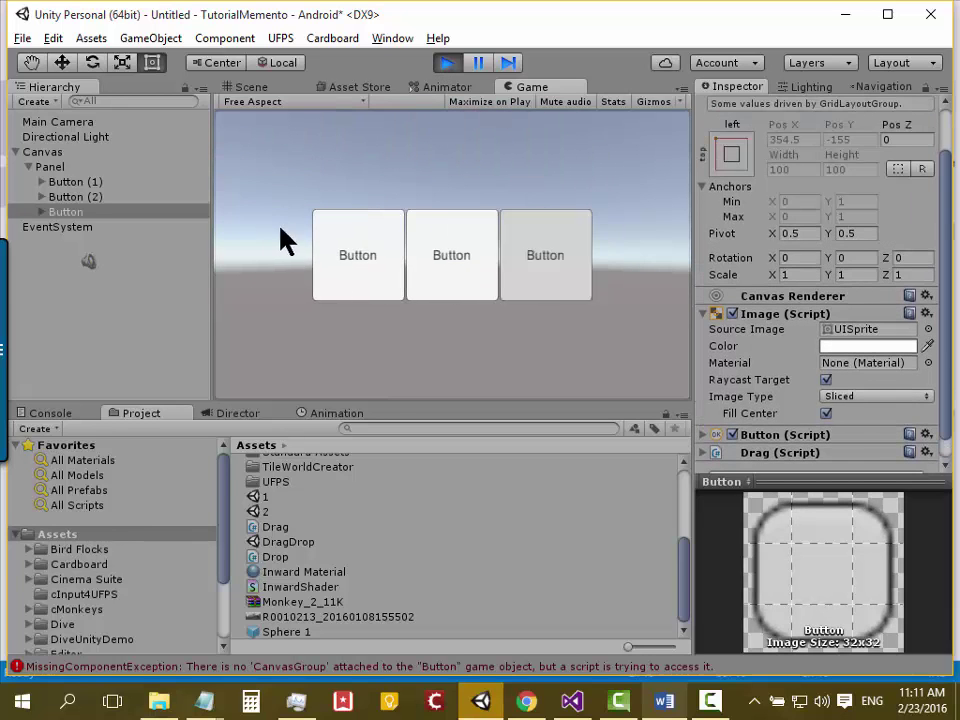
{"action": "left_click", "coordinate": [449, 66]}
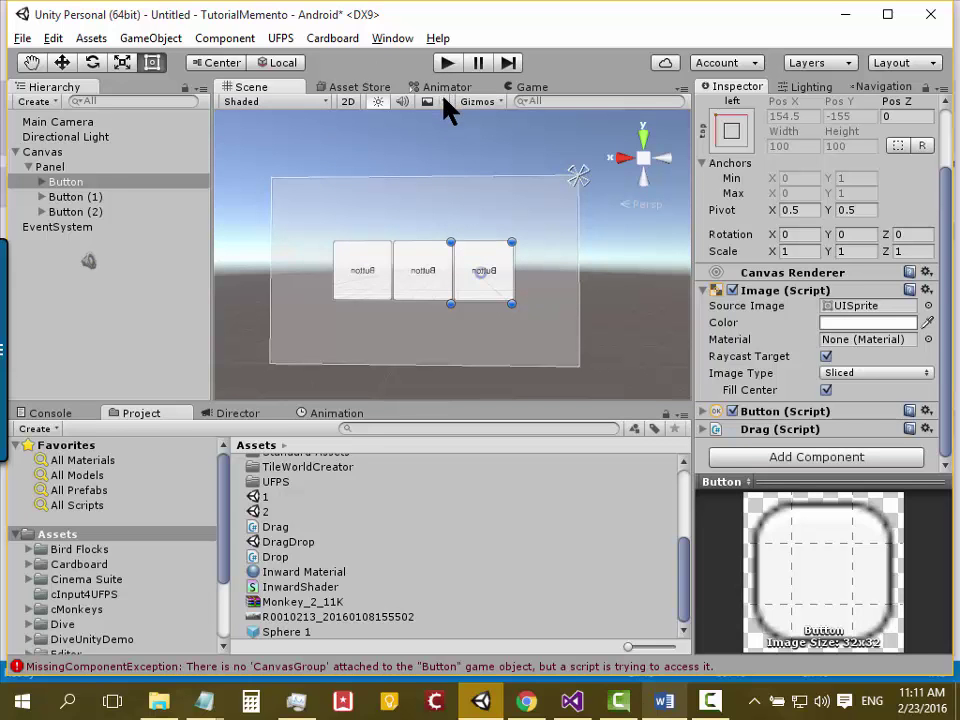
Run the scene again and drag the third button up out of the row to the top
{"action": "left_click", "coordinate": [447, 62]}
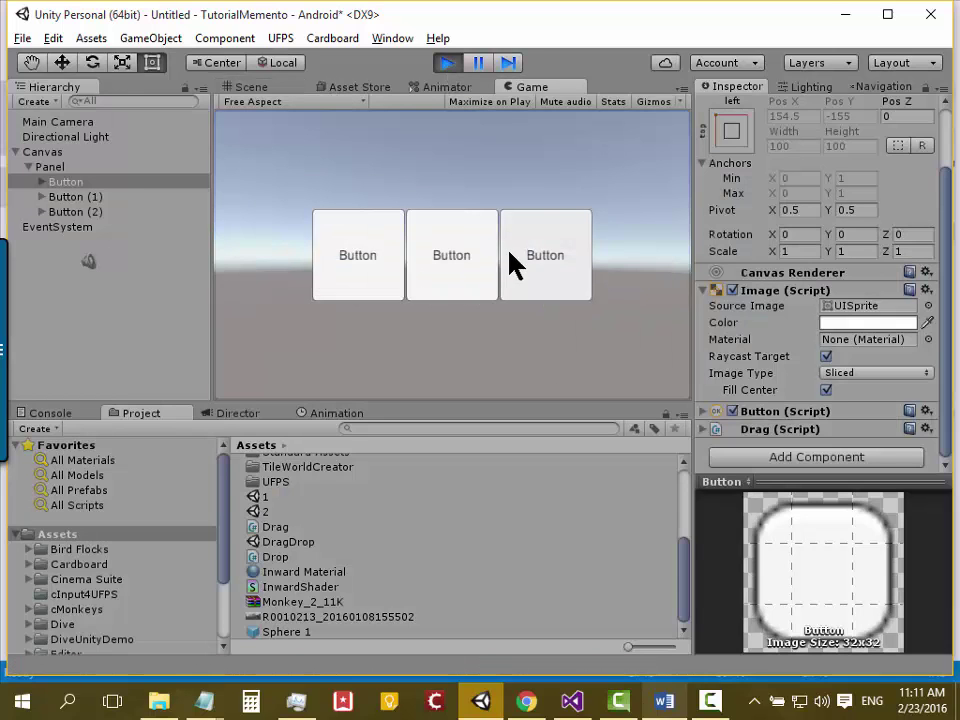
{"action": "left_click", "coordinate": [561, 240]}
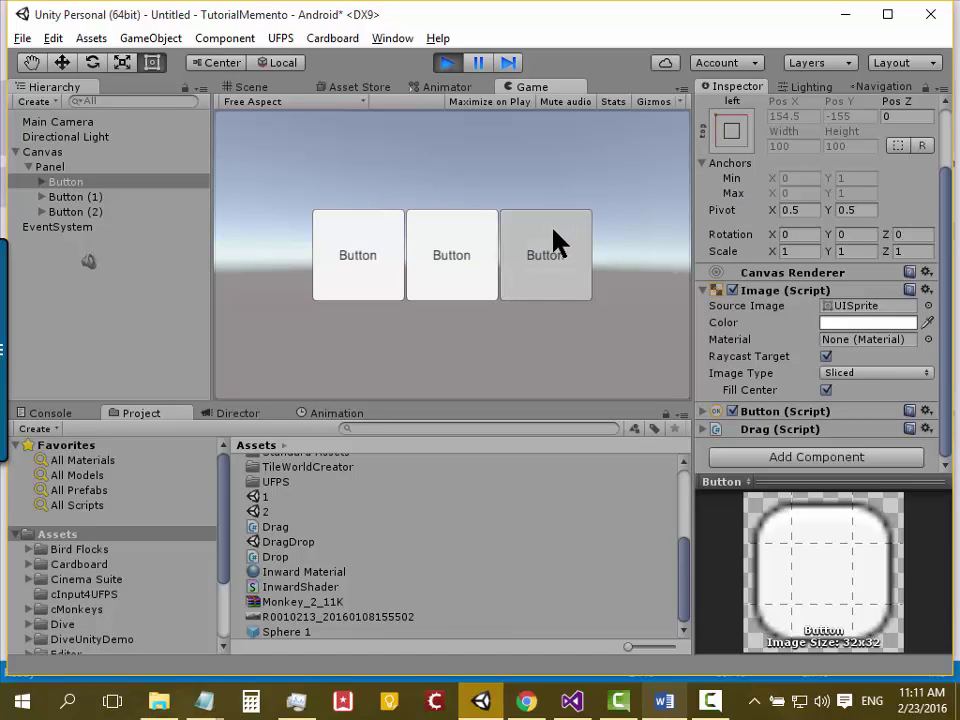
{"action": "left_click_drag", "start_coordinate": [368, 246], "coordinate": [326, 250]}
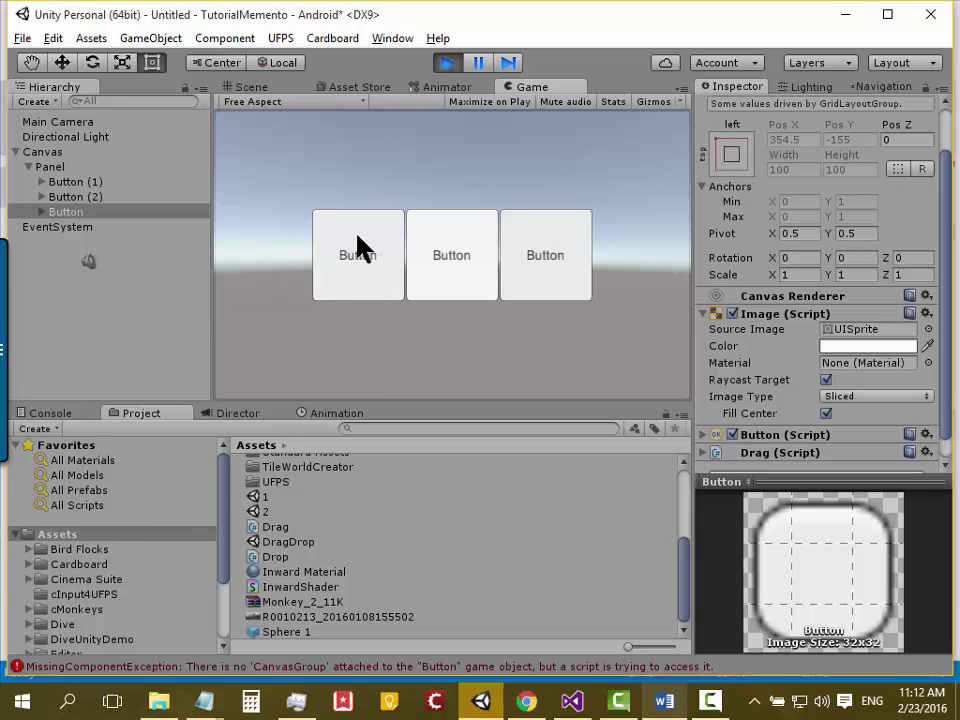
{"action": "mouse_move", "coordinate": [356, 246]}
{"action": "left_mouse_down"}
{"action": "mouse_move", "coordinate": [356, 218]}
{"action": "mouse_move", "coordinate": [475, 252]}
{"action": "left_mouse_up"}
{"action": "left_click_drag", "start_coordinate": [529, 231], "coordinate": [544, 188]}
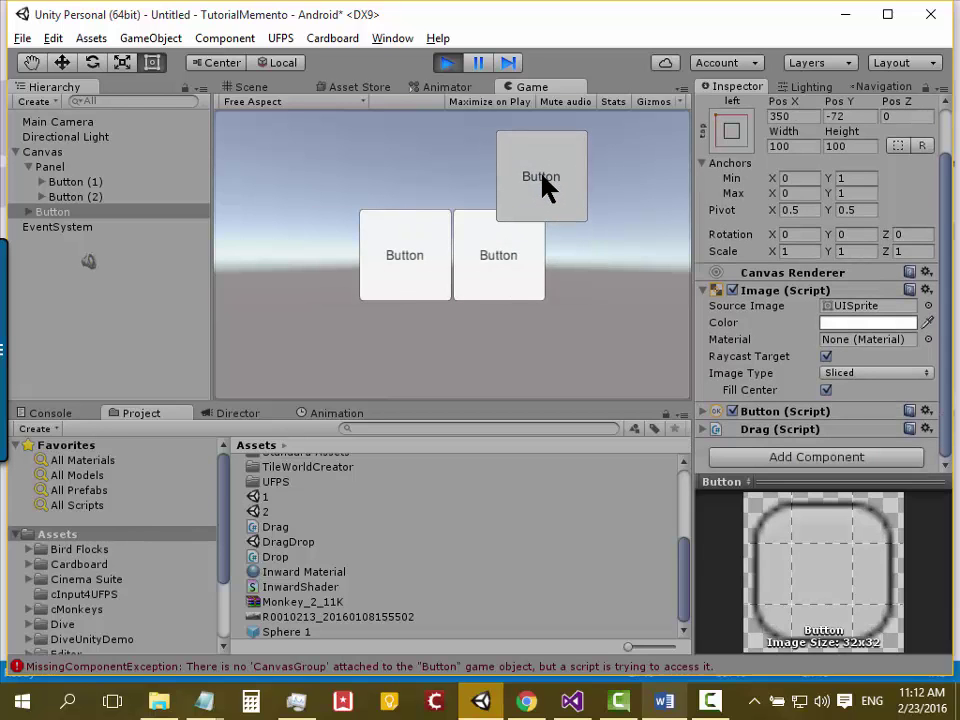
{"action": "mouse_move", "coordinate": [542, 178]}
{"action": "left_mouse_down"}
{"action": "mouse_move", "coordinate": [453, 176]}
{"action": "mouse_move", "coordinate": [553, 170]}
{"action": "mouse_move", "coordinate": [574, 214]}
{"action": "mouse_move", "coordinate": [573, 199]}
{"action": "left_mouse_up"}
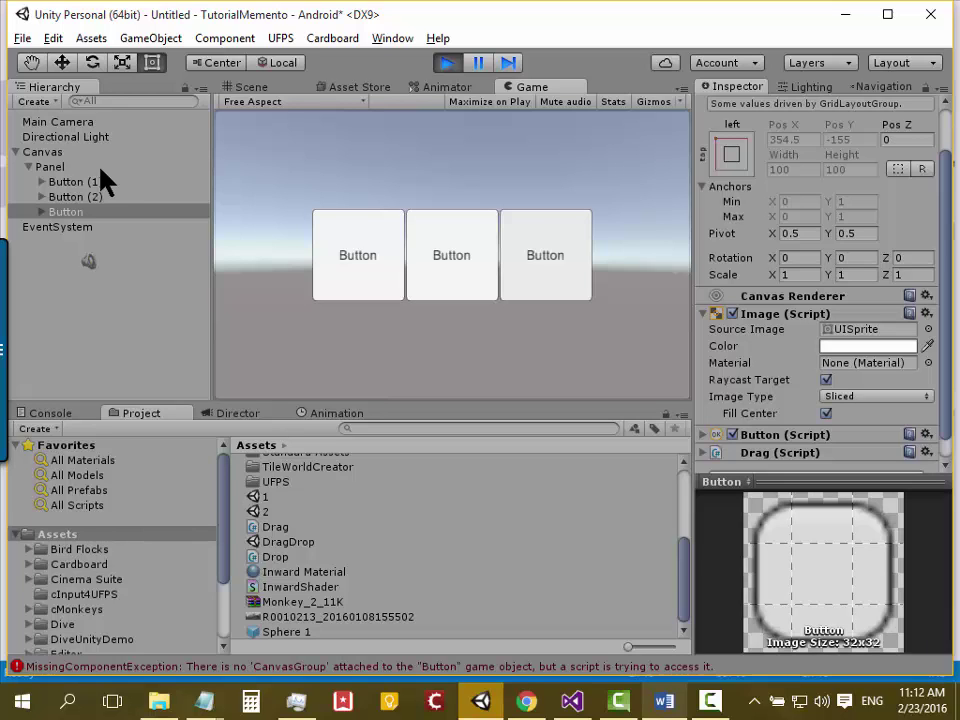
{"action": "mouse_move", "coordinate": [532, 251]}
{"action": "left_mouse_down"}
{"action": "mouse_move", "coordinate": [533, 203]}
{"action": "mouse_move", "coordinate": [560, 139]}
{"action": "mouse_move", "coordinate": [606, 233]}
{"action": "mouse_move", "coordinate": [377, 163]}
{"action": "mouse_move", "coordinate": [332, 167]}
{"action": "mouse_move", "coordinate": [534, 199]}
{"action": "mouse_move", "coordinate": [351, 203]}
{"action": "mouse_move", "coordinate": [418, 184]}
{"action": "mouse_move", "coordinate": [392, 141]}
{"action": "mouse_move", "coordinate": [516, 150]}
{"action": "mouse_move", "coordinate": [575, 205]}
{"action": "mouse_move", "coordinate": [579, 228]}
{"action": "left_mouse_up"}
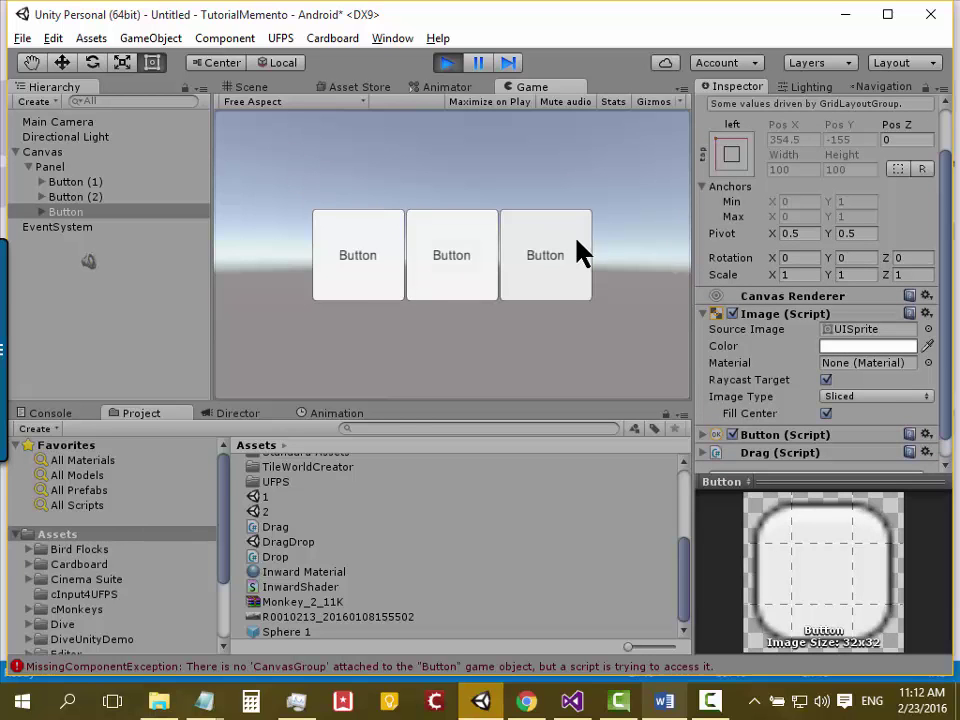
{"action": "mouse_move", "coordinate": [583, 253]}
{"action": "left_mouse_down"}
{"action": "mouse_move", "coordinate": [553, 140]}
{"action": "mouse_move", "coordinate": [489, 146]}
{"action": "left_mouse_up"}
Move the third button once more, exit play mode, reopen the Add Component search, and switch to Visual Studio
{"action": "left_click_drag", "start_coordinate": [561, 257], "coordinate": [590, 335]}
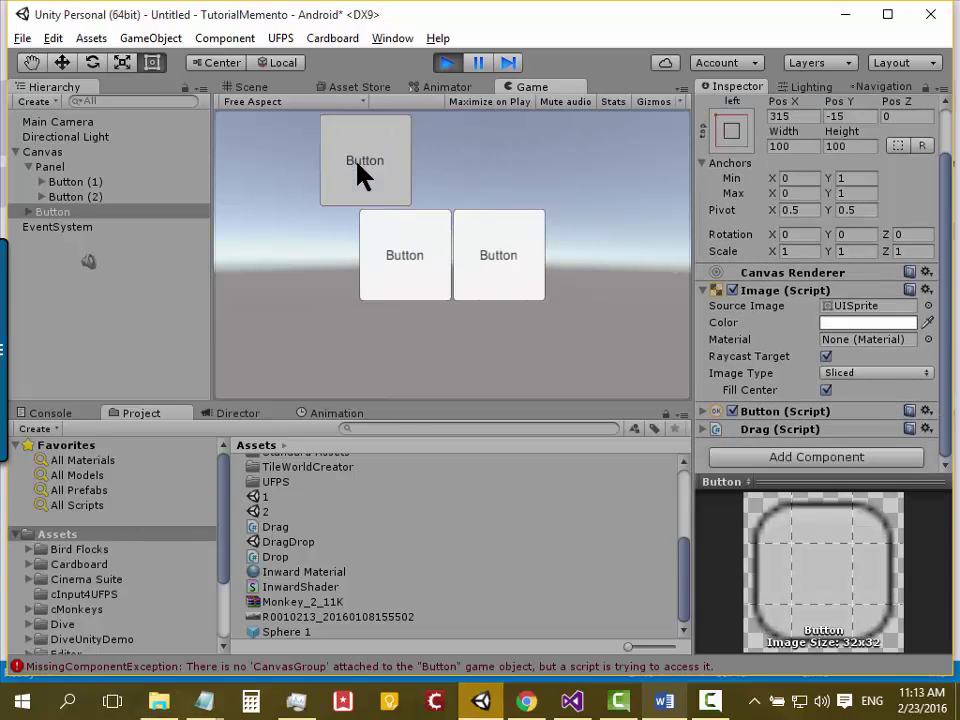
{"action": "left_click", "coordinate": [447, 62]}
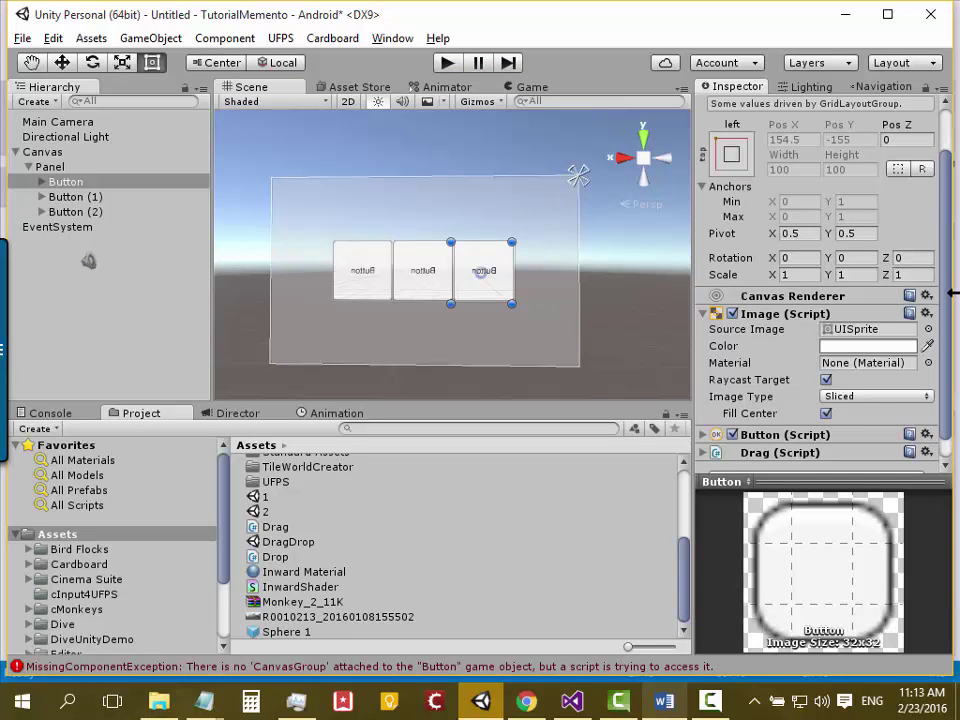
{"action": "scroll", "coordinate": [921, 410], "scroll_direction": "down", "scroll_amount": 2}
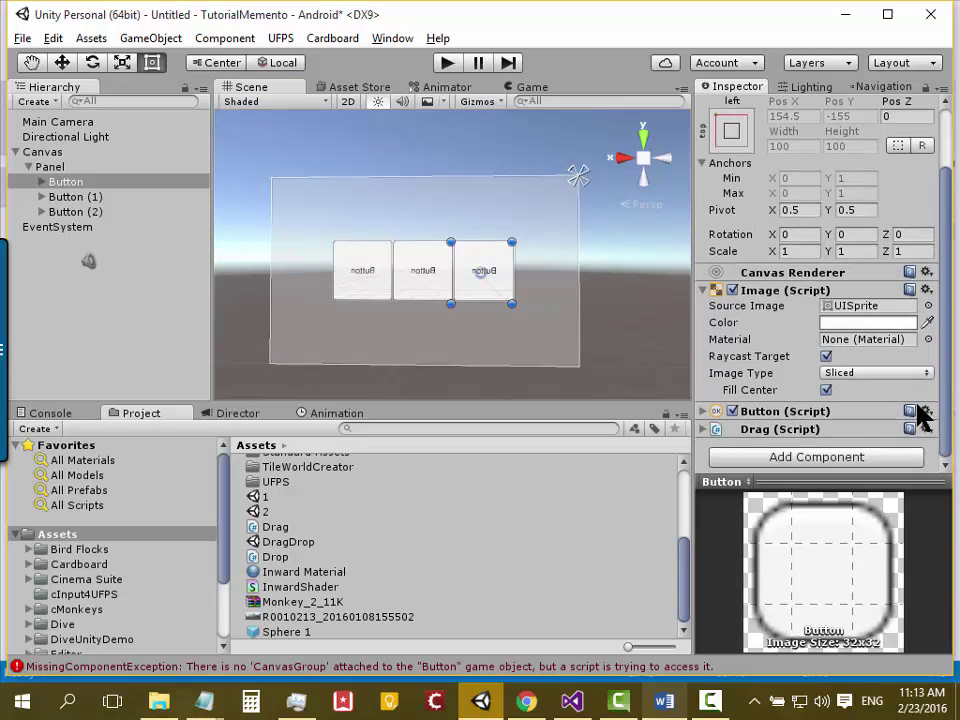
{"action": "left_click", "coordinate": [843, 459]}
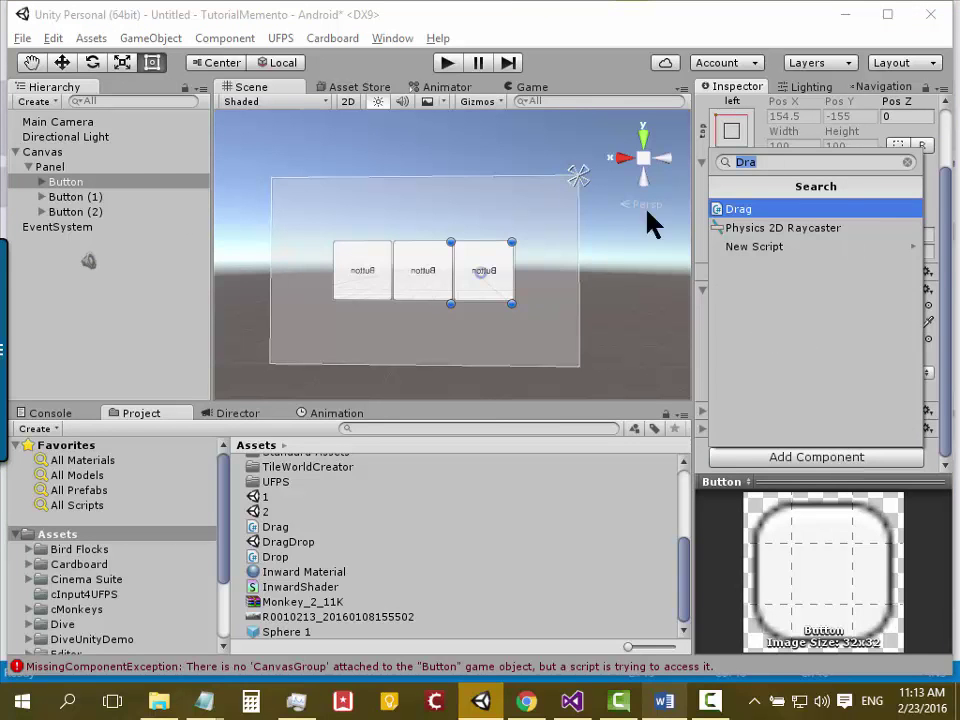
{"action": "left_click", "coordinate": [574, 702]}
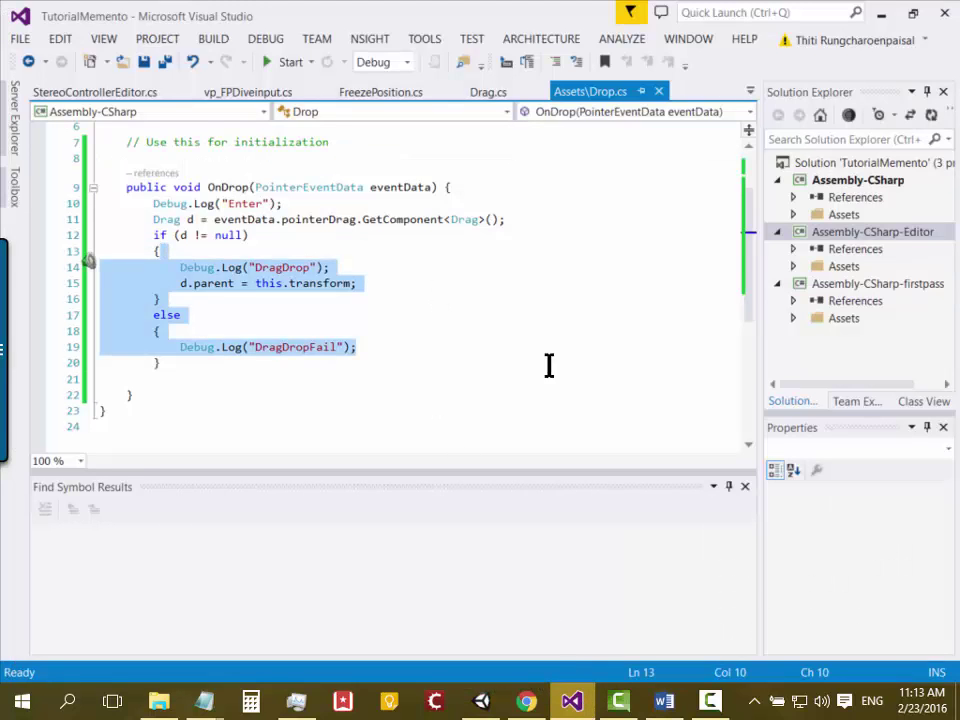
Open Drag.cs and highlight the LayoutElement lookup in OnEndDrag on line 12
{"action": "left_click", "coordinate": [530, 299]}
{"action": "left_click", "coordinate": [484, 92]}
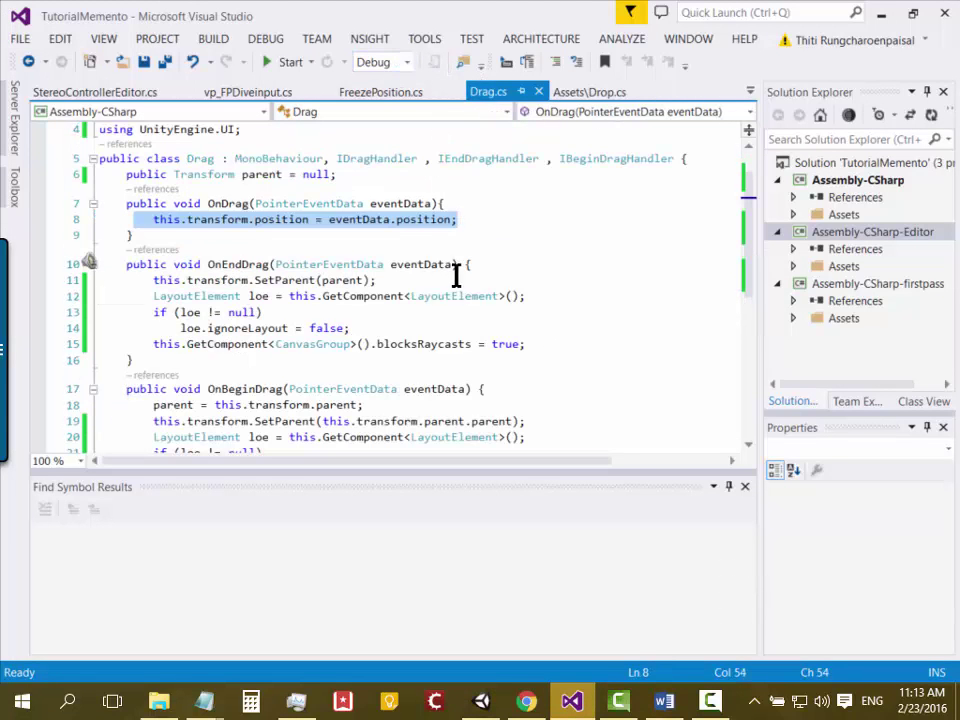
{"action": "key", "text": "Right"}
{"action": "scroll", "coordinate": [433, 224], "scroll_direction": "down", "scroll_amount": 1}
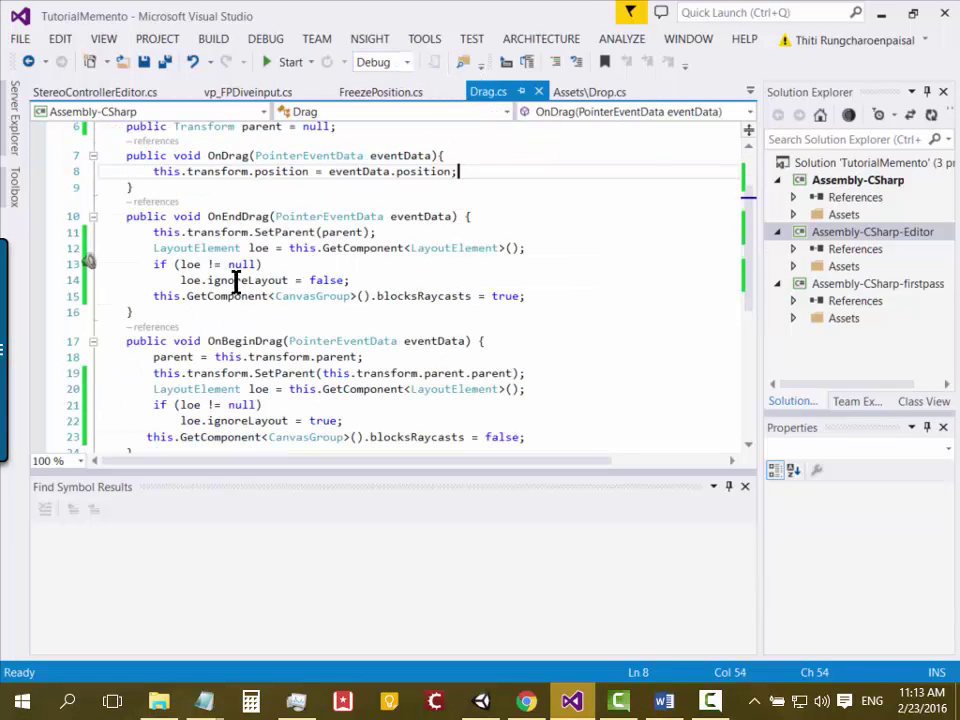
{"action": "left_click", "coordinate": [428, 247]}
{"action": "left_click_drag", "start_coordinate": [428, 247], "coordinate": [476, 247]}
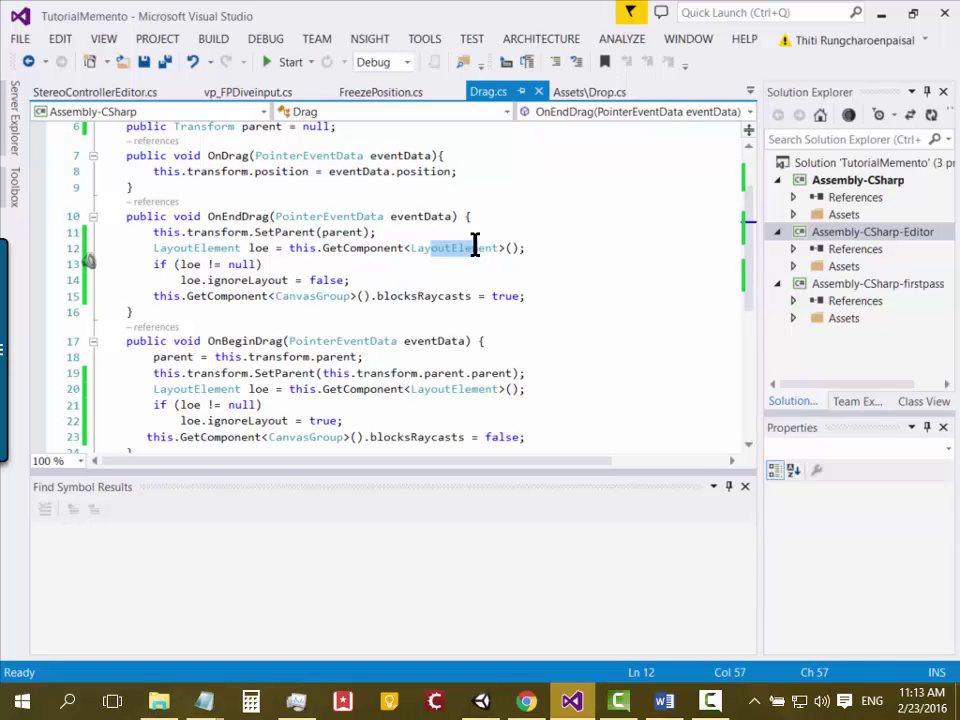
Highlight the CanvasGroup reference on line 23 and LayoutElement on line 20 in OnBeginDrag
{"action": "left_click", "coordinate": [549, 371]}
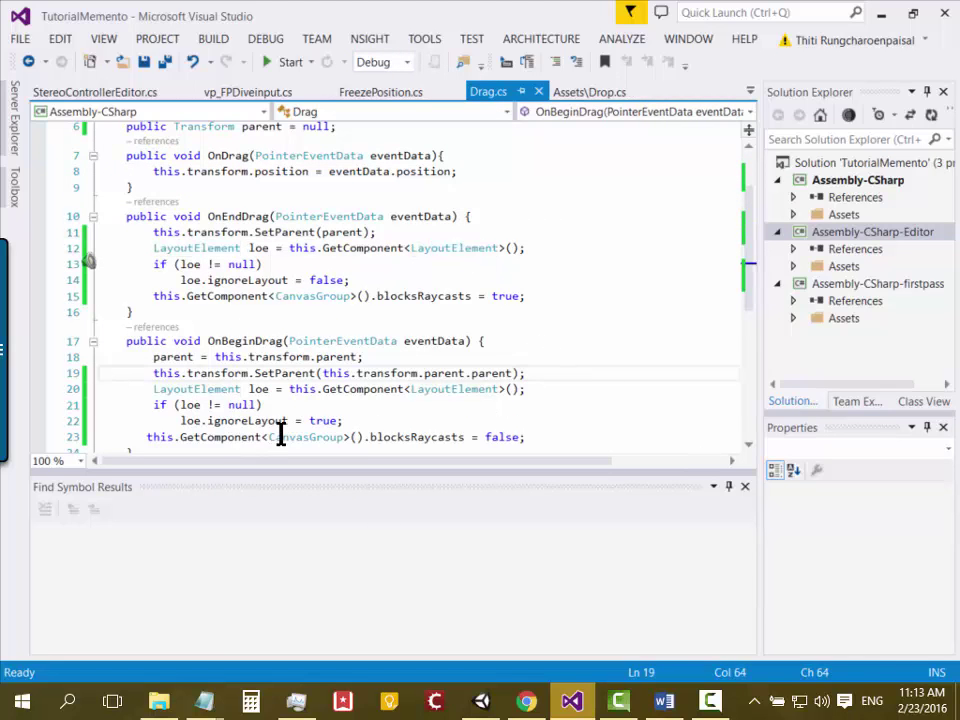
{"action": "left_click_drag", "start_coordinate": [268, 437], "coordinate": [343, 437]}
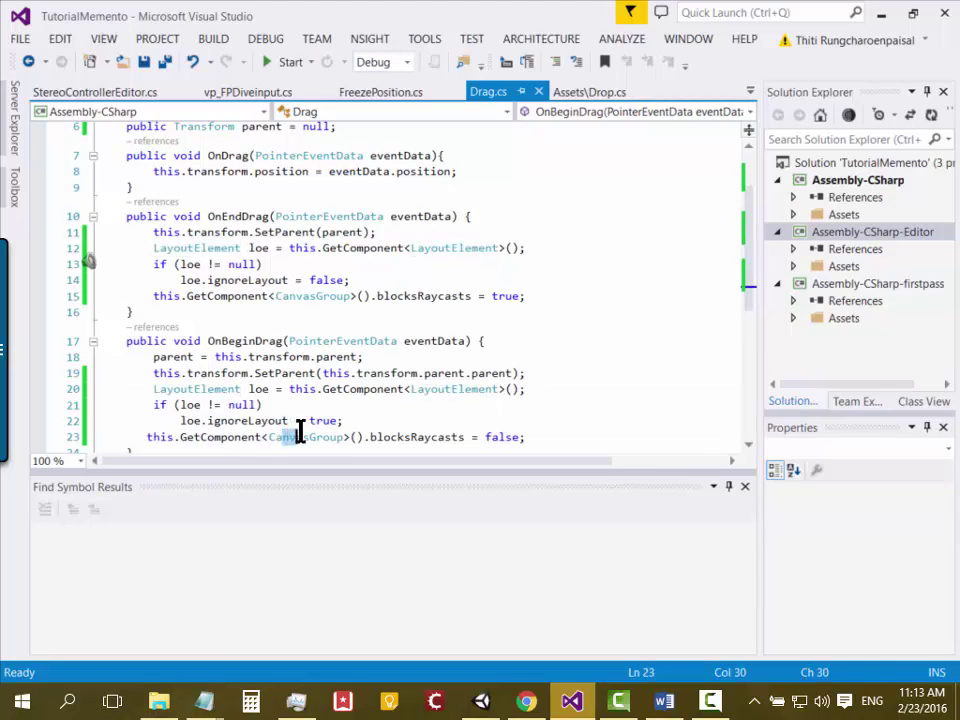
{"action": "left_click", "coordinate": [437, 389]}
{"action": "left_click_drag", "start_coordinate": [437, 389], "coordinate": [483, 389]}
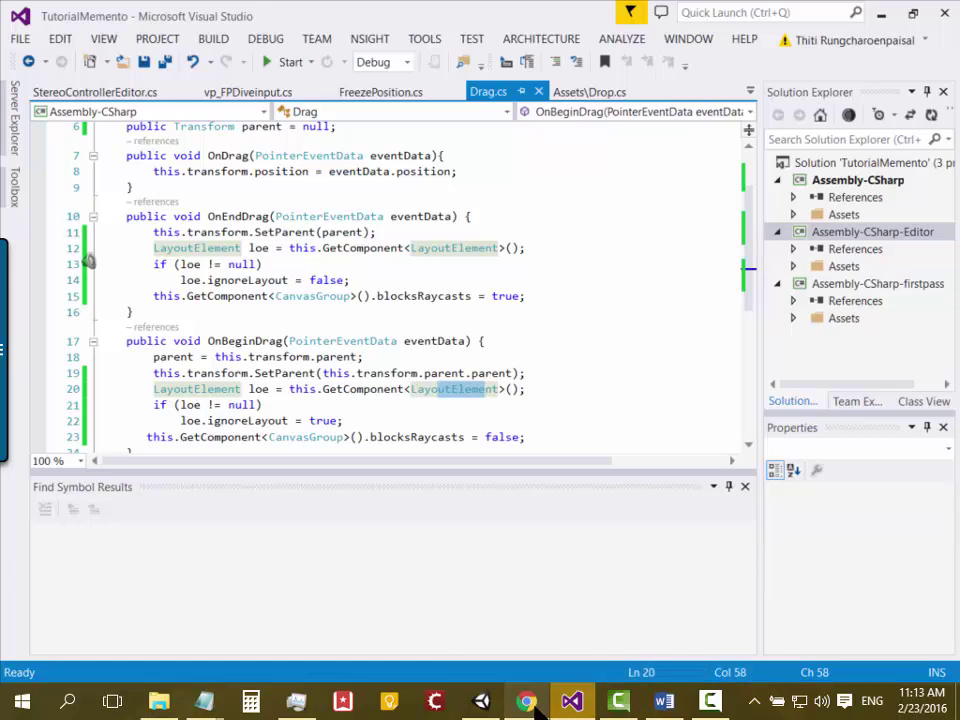
Highlight all LayoutElement and CanvasGroup references in the script, then return to the Unity editor
{"action": "left_click", "coordinate": [412, 248]}
{"action": "left_click", "coordinate": [472, 248]}
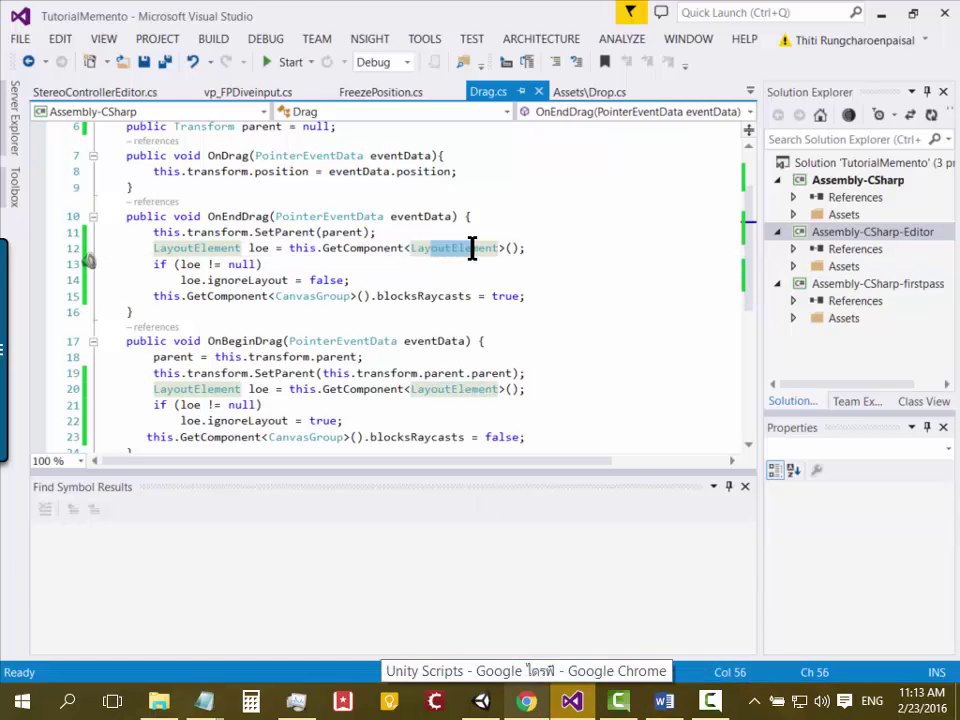
{"action": "left_click", "coordinate": [281, 437]}
{"action": "left_click", "coordinate": [326, 437]}
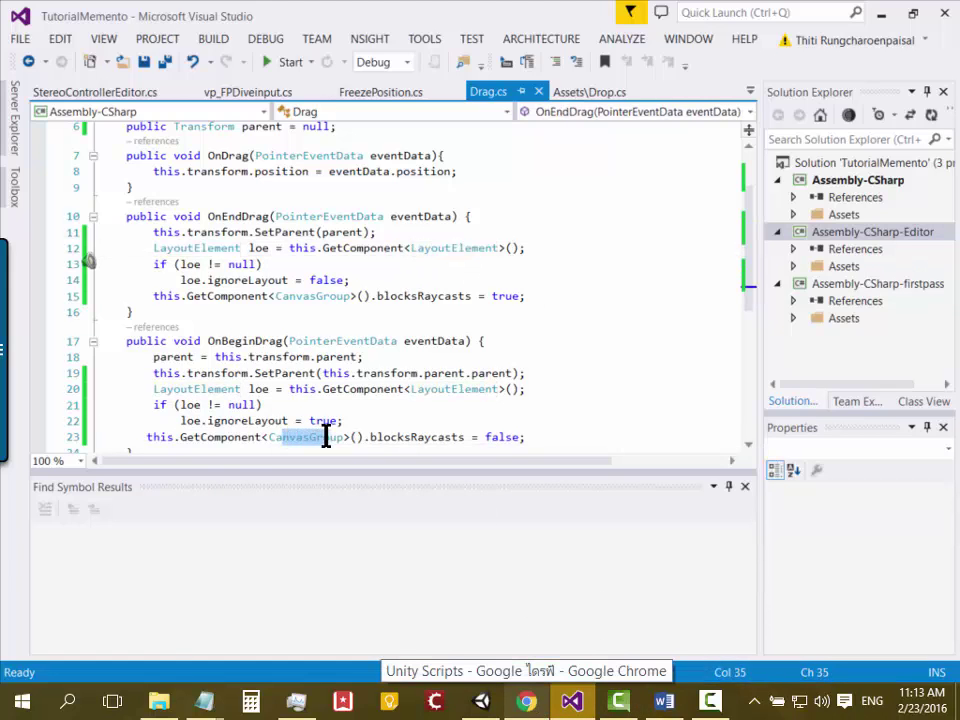
{"action": "left_click", "coordinate": [530, 703]}
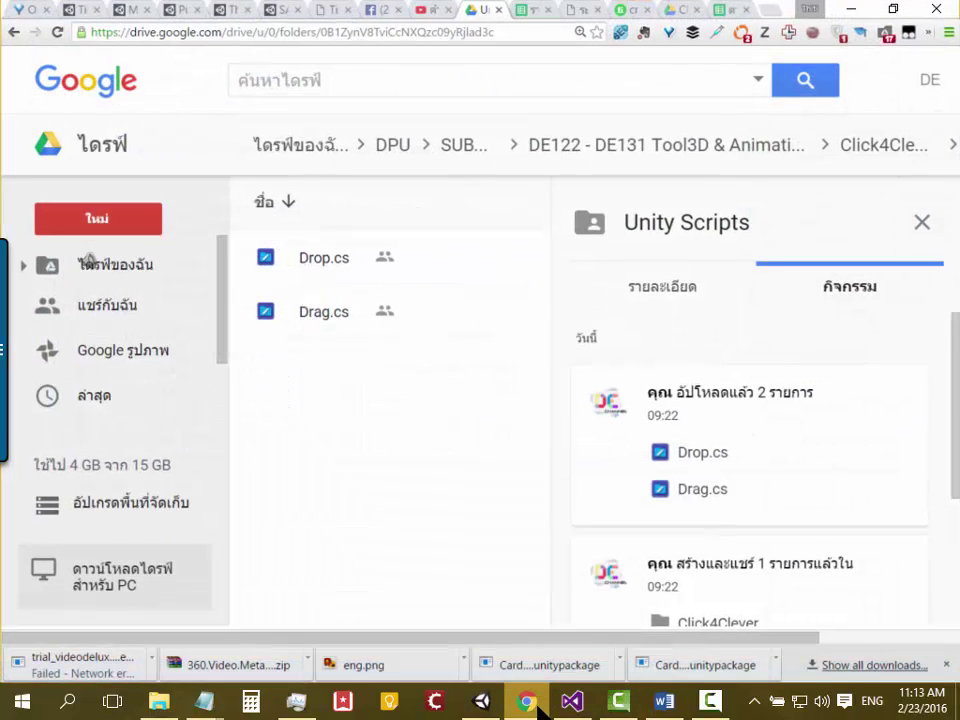
{"action": "left_click", "coordinate": [485, 703]}
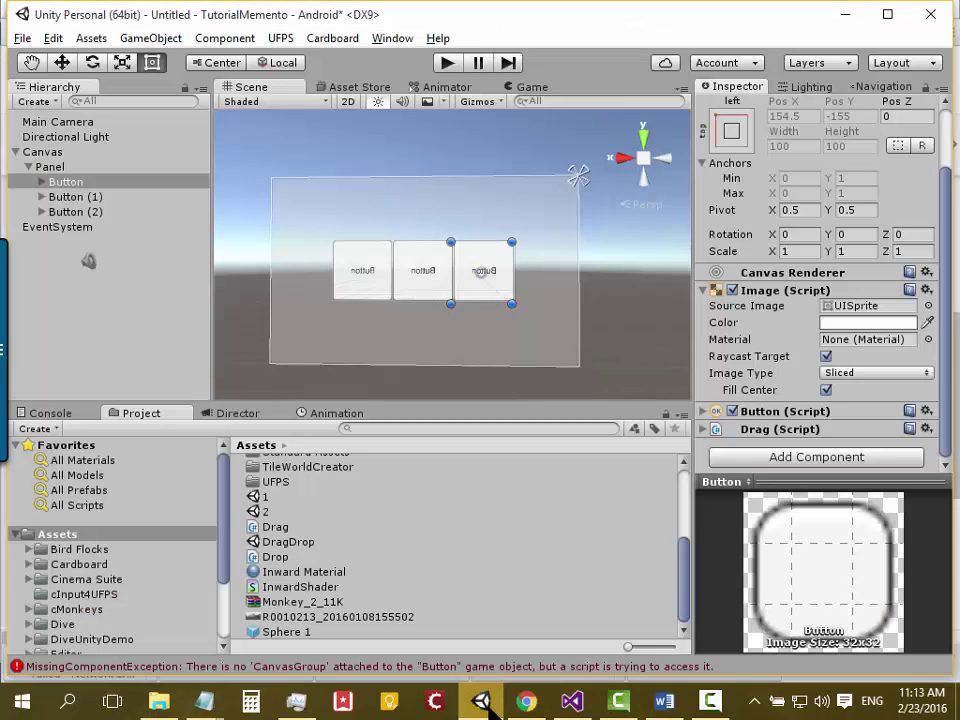
Search 'Layout' in Add Component and add a Layout Element to the Button
{"action": "left_click", "coordinate": [811, 458]}
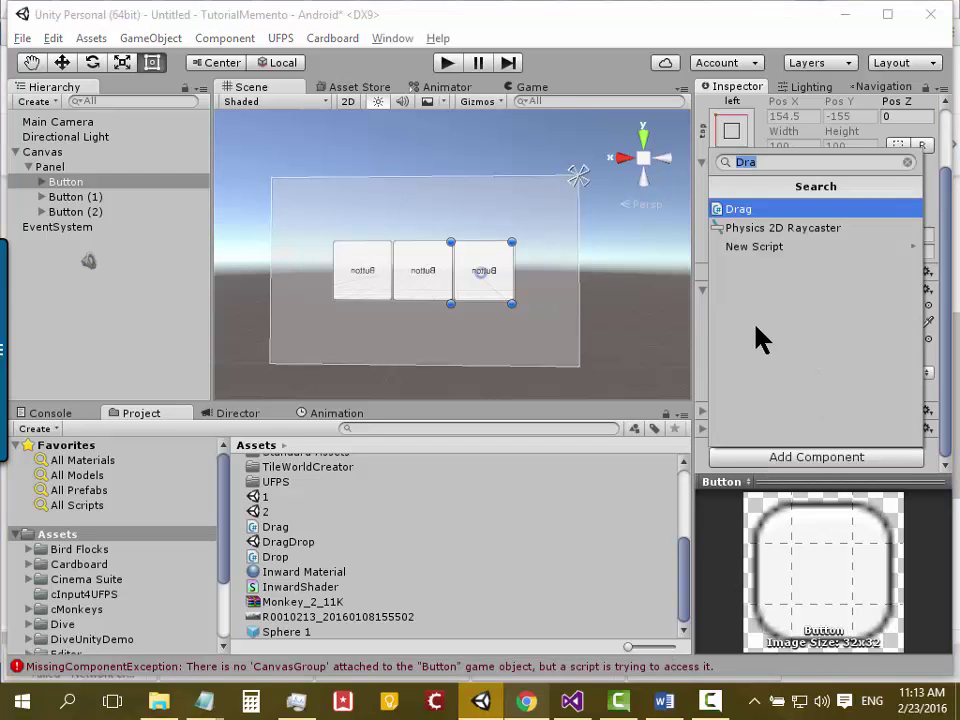
{"action": "type", "text": "Lay"}
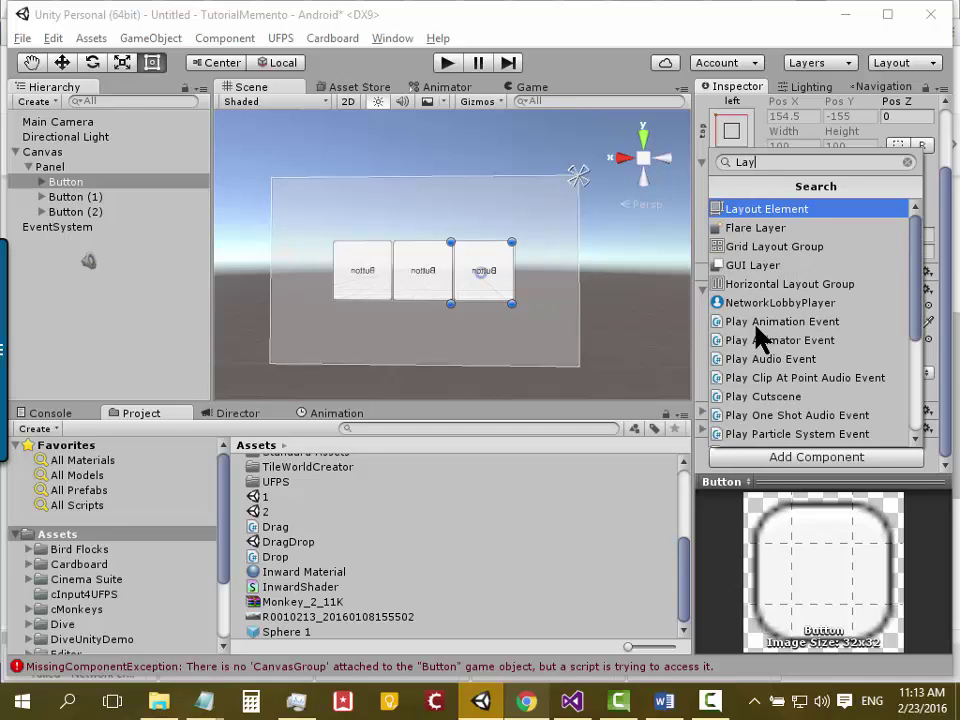
{"action": "type", "text": "out"}
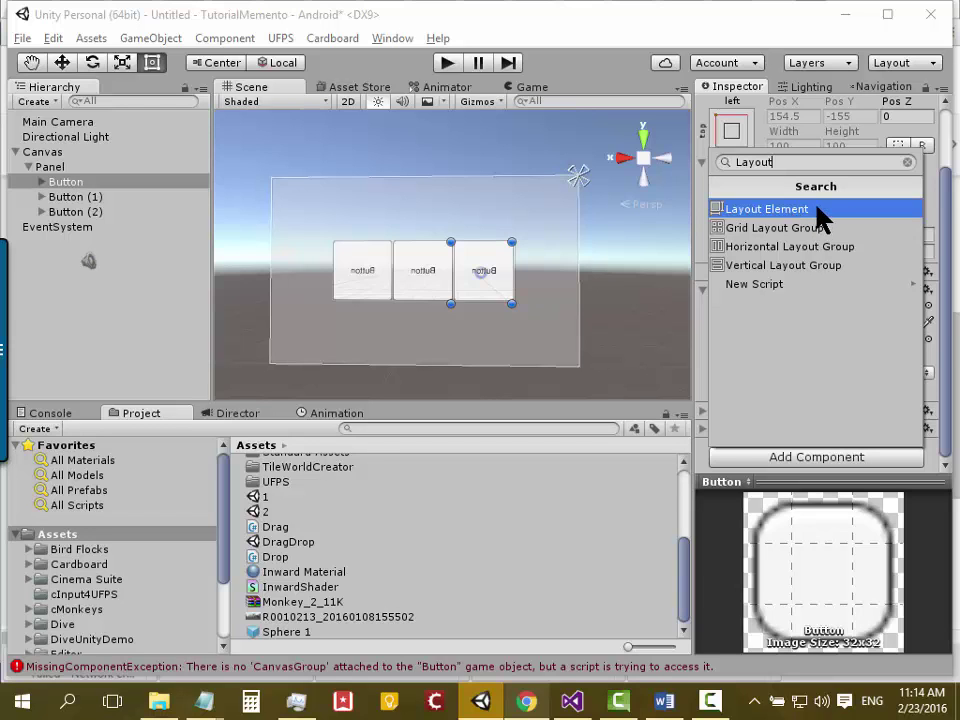
{"action": "left_click", "coordinate": [818, 211]}
{"action": "left_click_drag", "start_coordinate": [949, 193], "coordinate": [948, 278]}
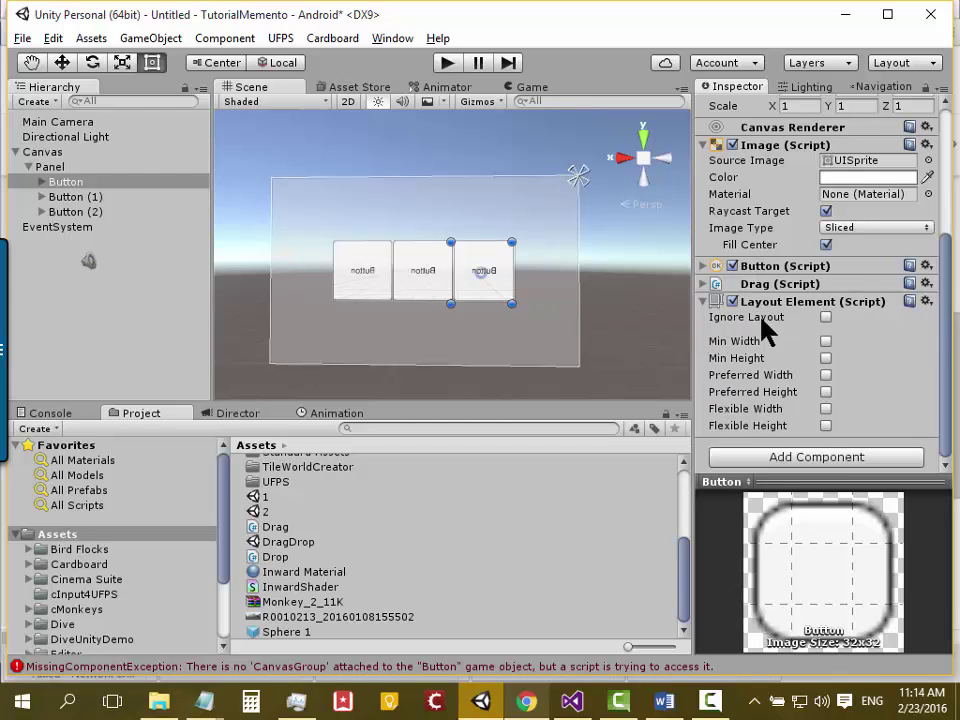
Enable Preferred Width (100) and Preferred Height on the Layout Element, setting the height to 200
{"action": "left_click", "coordinate": [826, 375]}
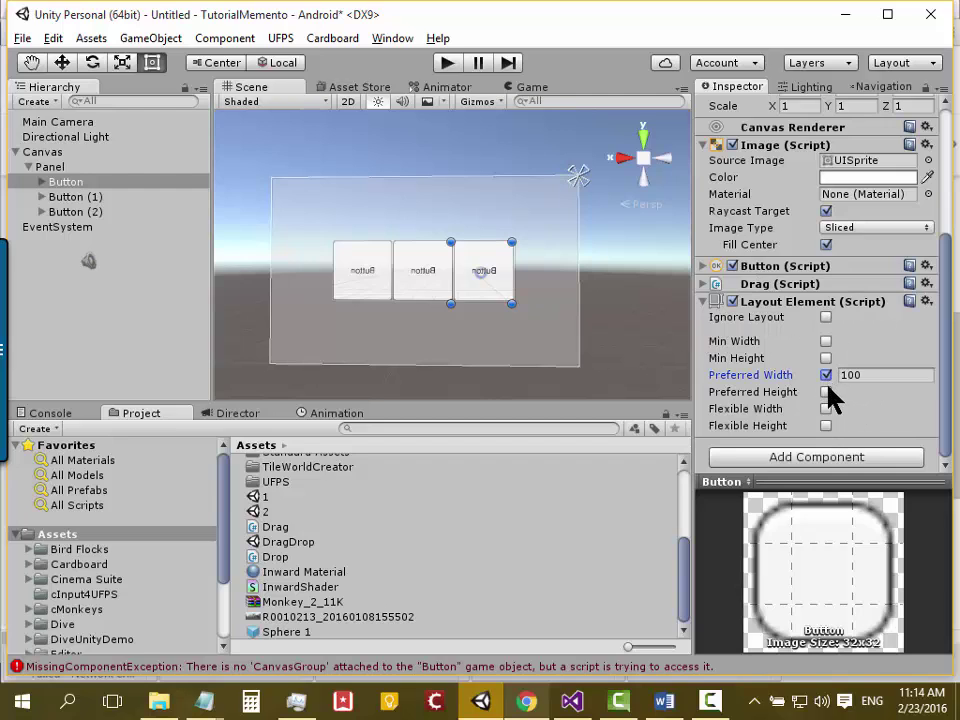
{"action": "left_click", "coordinate": [826, 392]}
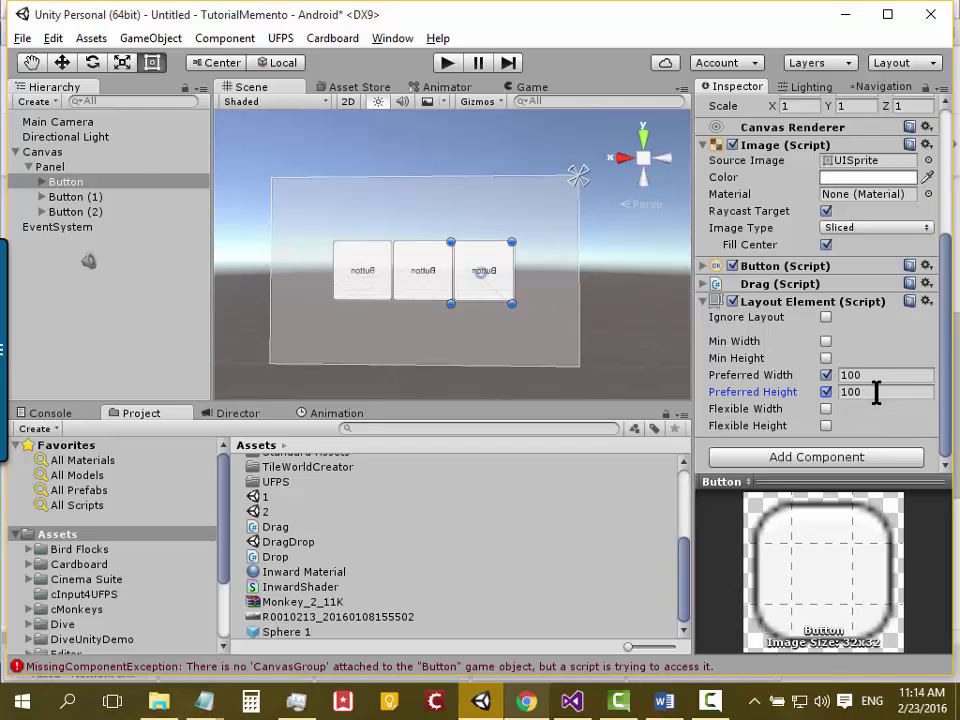
{"action": "left_click", "coordinate": [840, 390]}
{"action": "type", "text": "200"}
{"action": "mouse_move", "coordinate": [947, 386]}
{"action": "left_mouse_down"}
{"action": "mouse_move", "coordinate": [948, 355]}
{"action": "mouse_move", "coordinate": [936, 422]}
{"action": "left_mouse_up"}
{"action": "left_click_drag", "start_coordinate": [946, 392], "coordinate": [958, 260]}
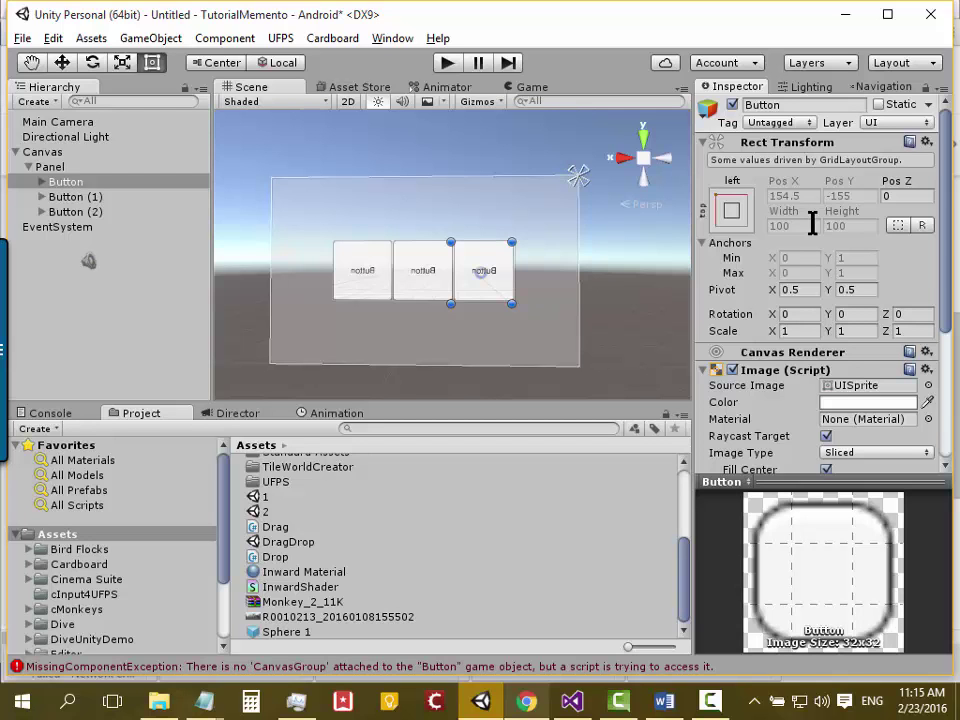
{"action": "left_click_drag", "start_coordinate": [948, 236], "coordinate": [945, 428]}
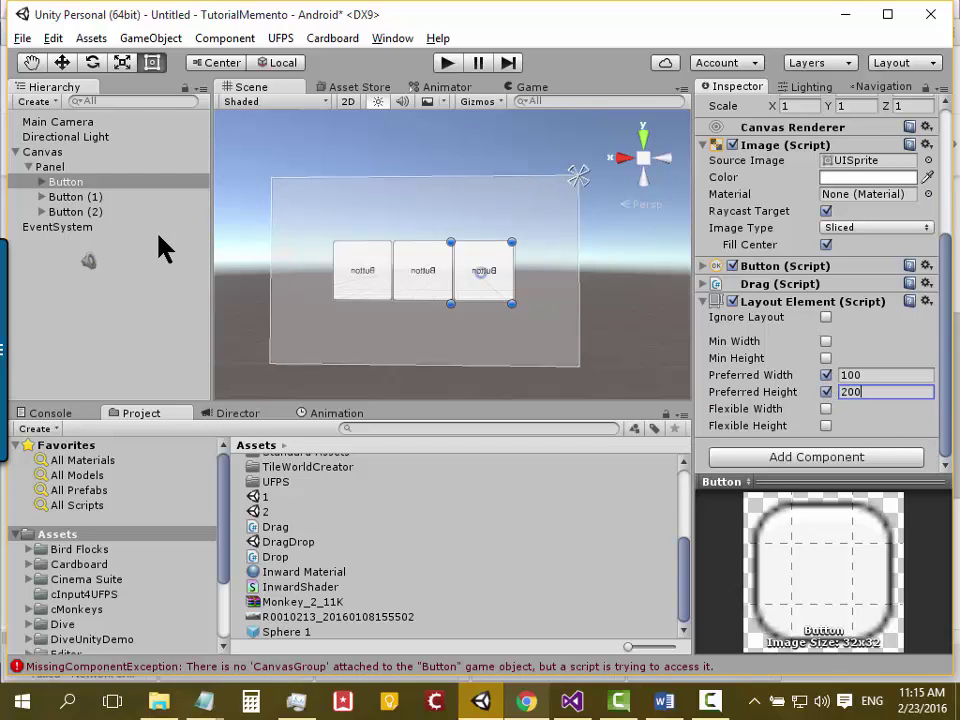
Move the Button out of the Panel onto the Canvas and set its Rect Transform height to 200
{"action": "left_click", "coordinate": [68, 183]}
{"action": "left_click_drag", "start_coordinate": [68, 183], "coordinate": [80, 170]}
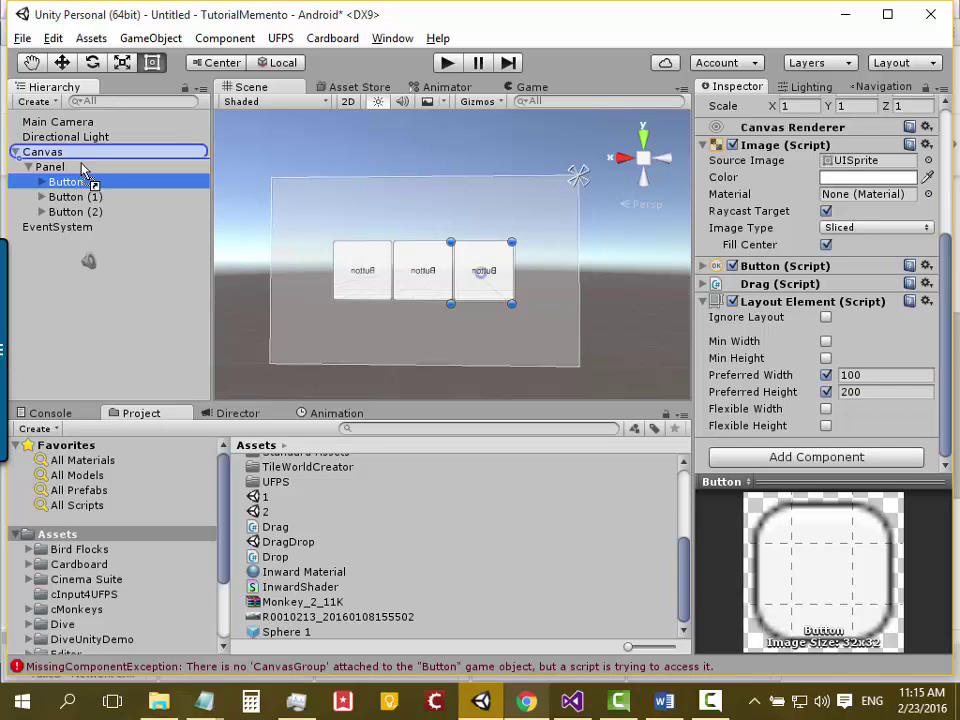
{"action": "left_click_drag", "start_coordinate": [80, 170], "coordinate": [75, 158]}
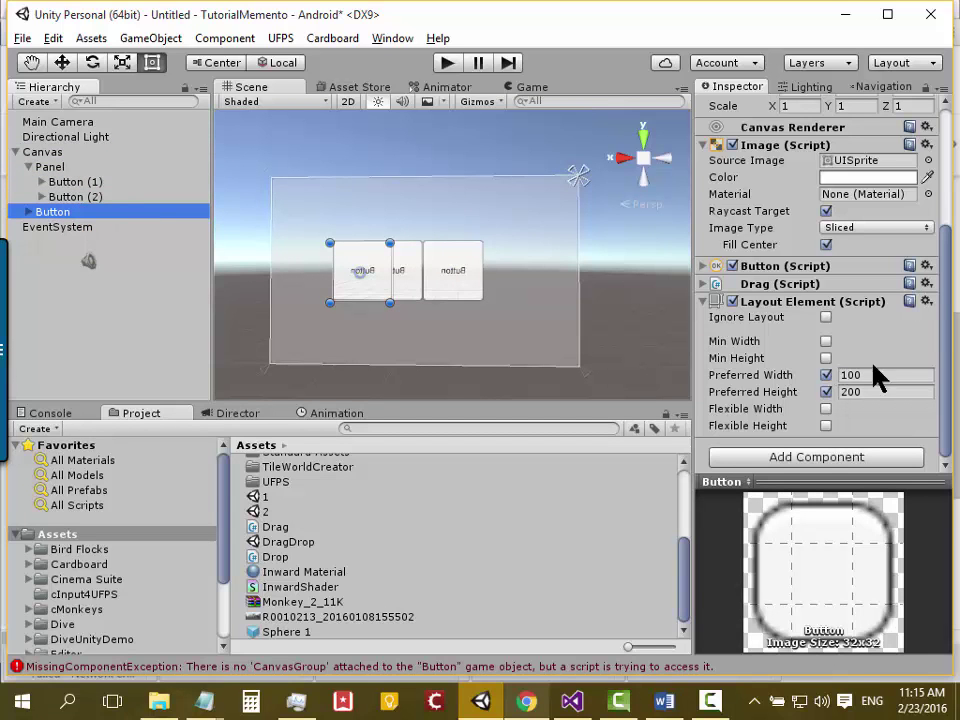
{"action": "left_click_drag", "start_coordinate": [944, 351], "coordinate": [944, 226]}
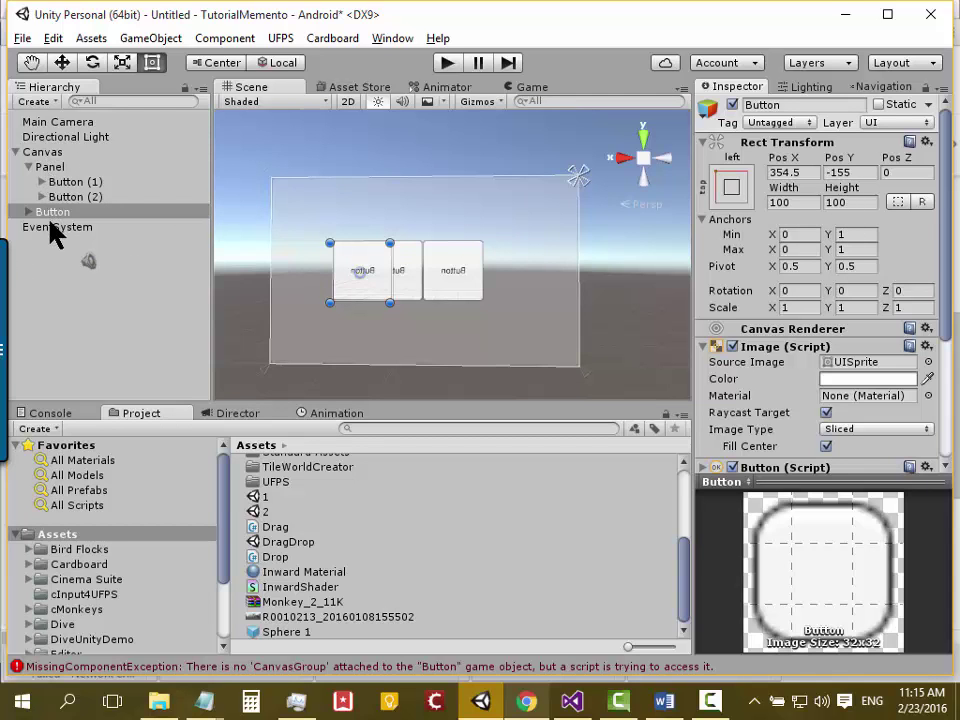
{"action": "left_click", "coordinate": [848, 202]}
{"action": "type", "text": "200"}
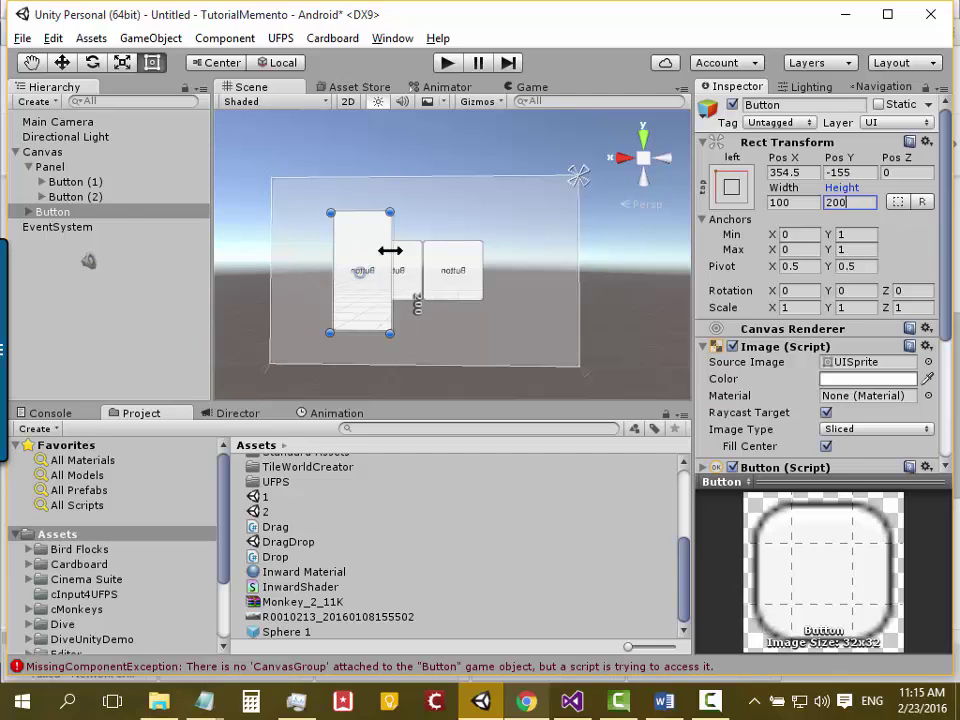
Return the Button to the Panel as its last child, try Flexible Width on and off, and select the Panel
{"action": "left_click_drag", "start_coordinate": [47, 214], "coordinate": [70, 172]}
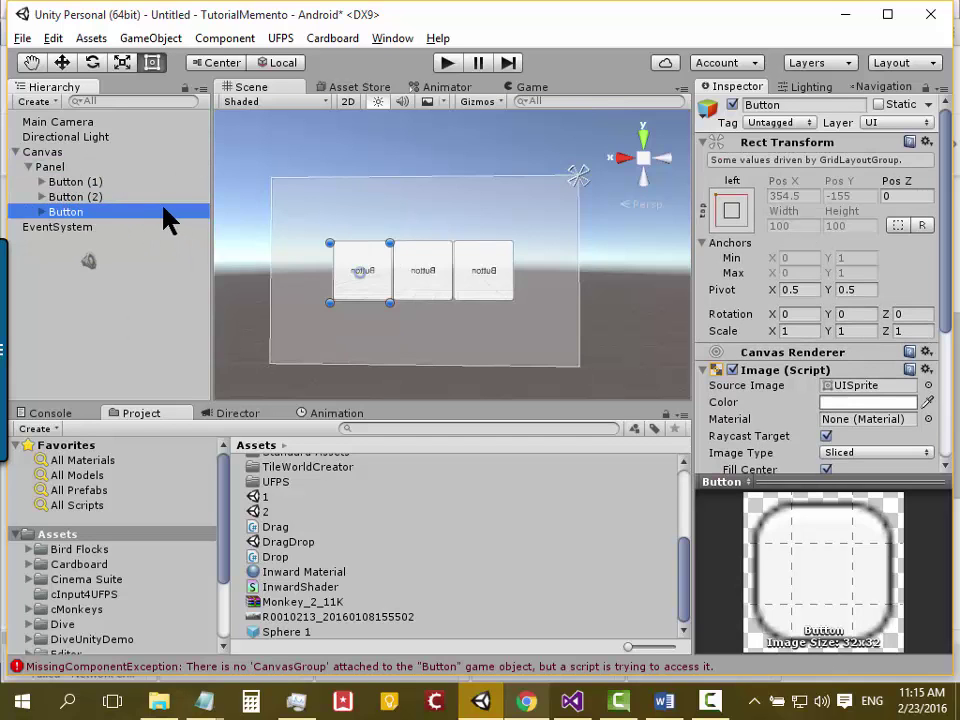
{"action": "left_click_drag", "start_coordinate": [946, 306], "coordinate": [946, 460]}
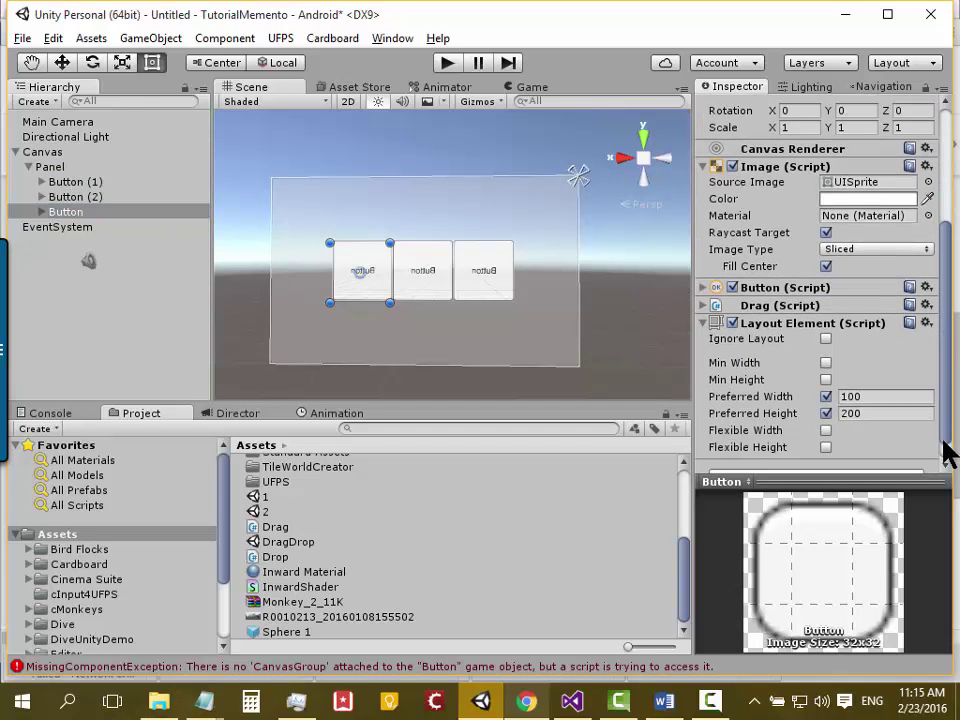
{"action": "left_click", "coordinate": [826, 409]}
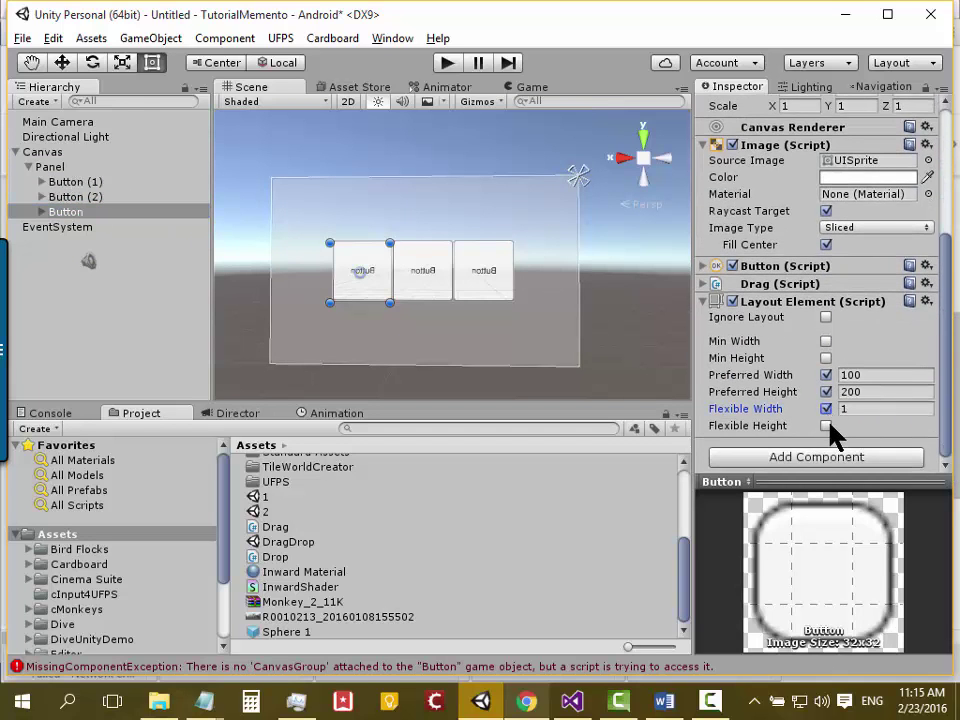
{"action": "left_click", "coordinate": [826, 409]}
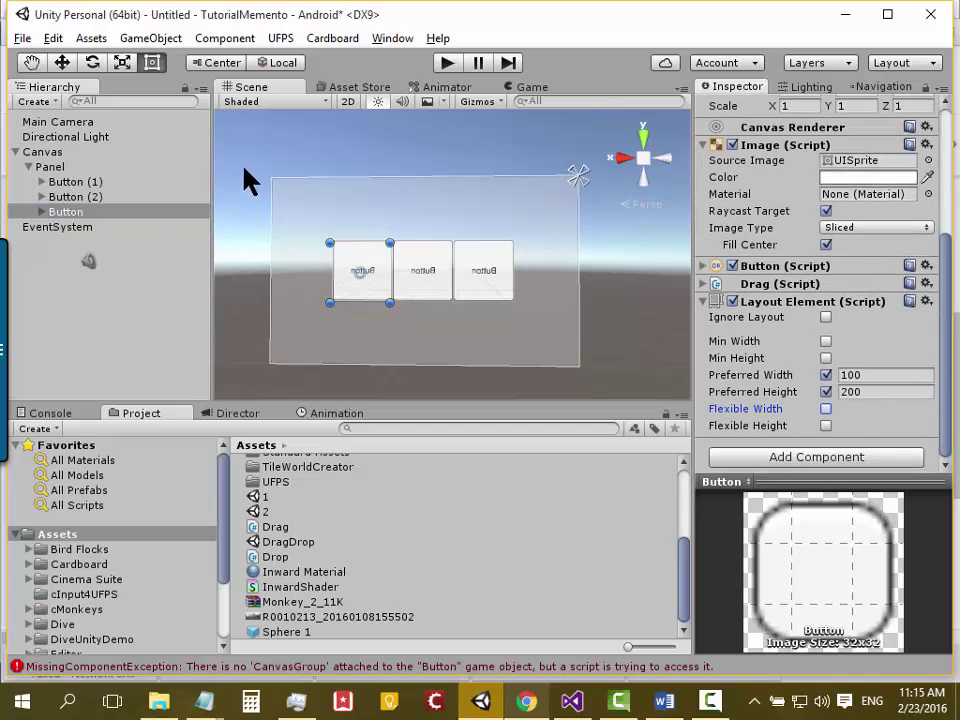
{"action": "left_click", "coordinate": [110, 166]}
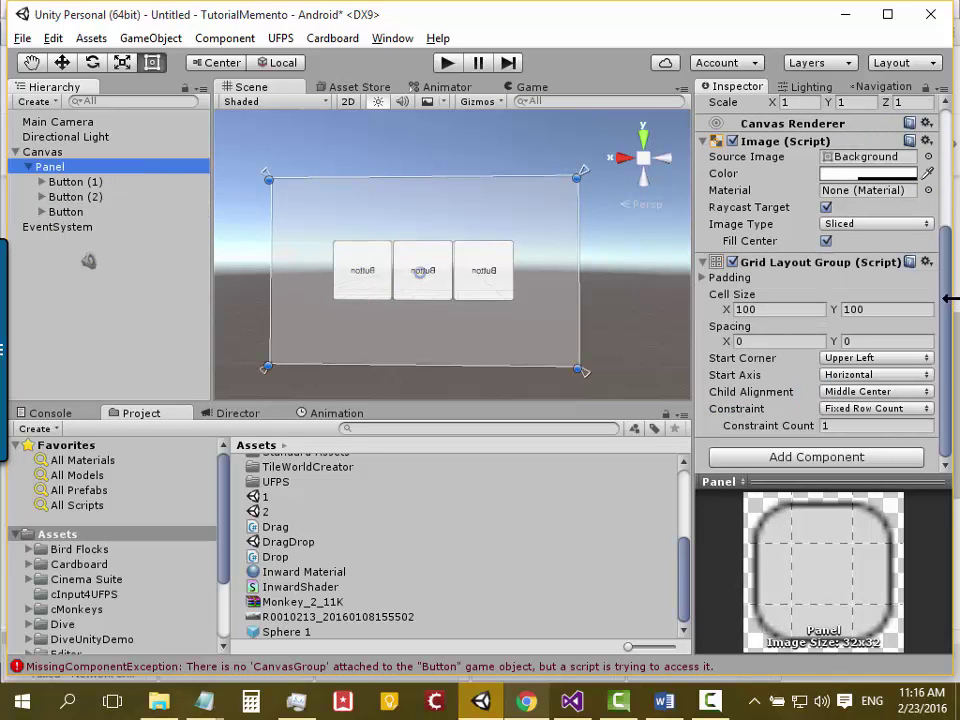
Enable the Button's Layout Element Flexible Width and Flexible Height and set both to 0
{"action": "left_click_drag", "start_coordinate": [949, 302], "coordinate": [949, 180]}
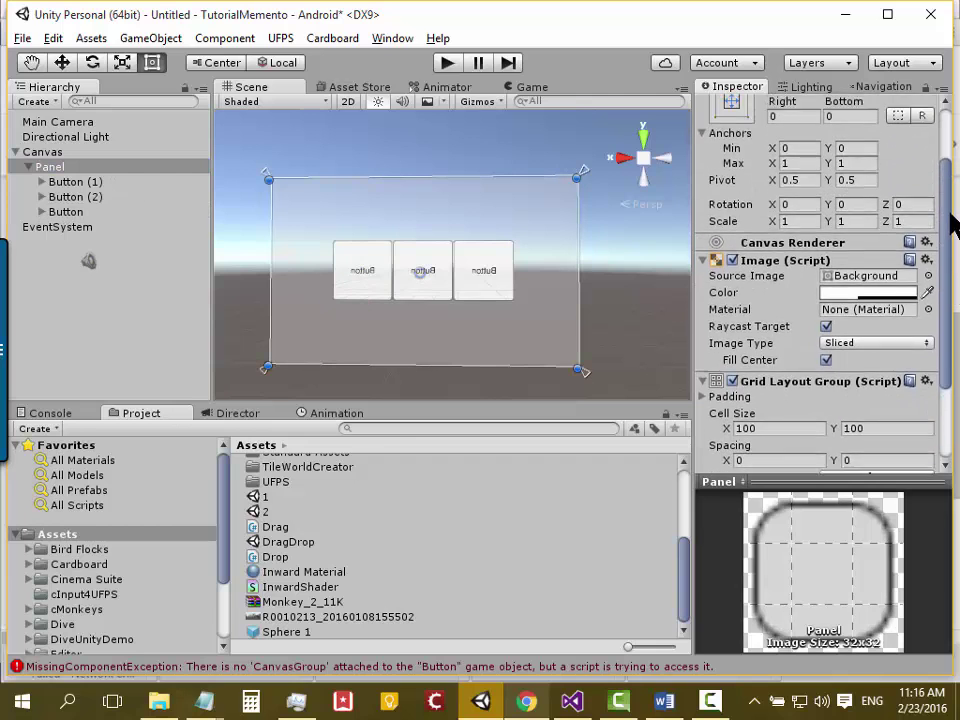
{"action": "scroll", "coordinate": [950, 188], "scroll_direction": "down", "scroll_amount": 5}
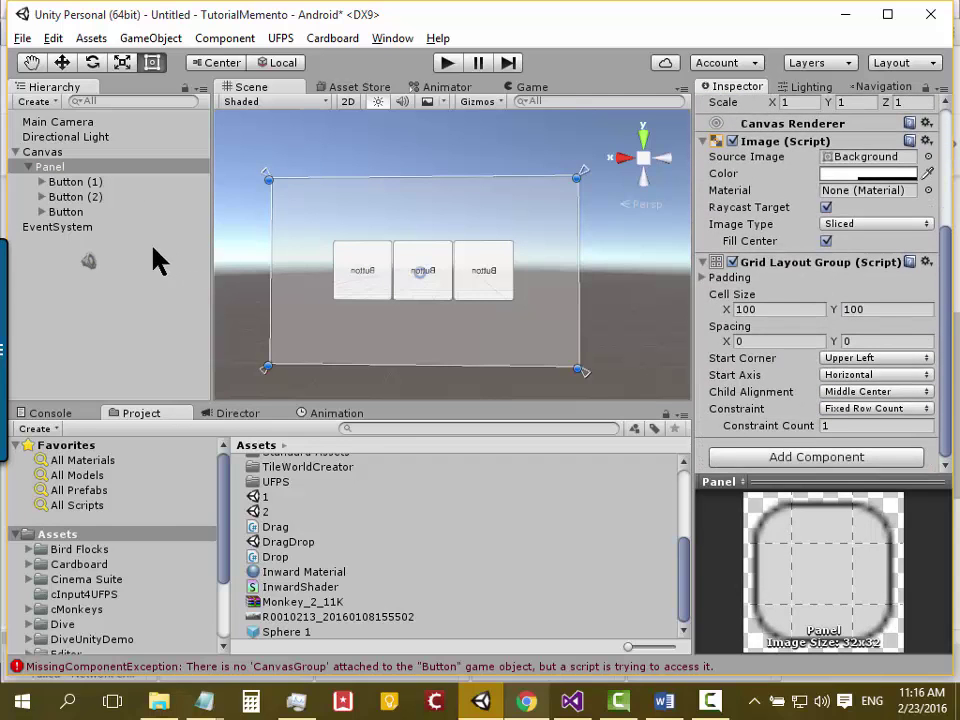
{"action": "left_click", "coordinate": [80, 211]}
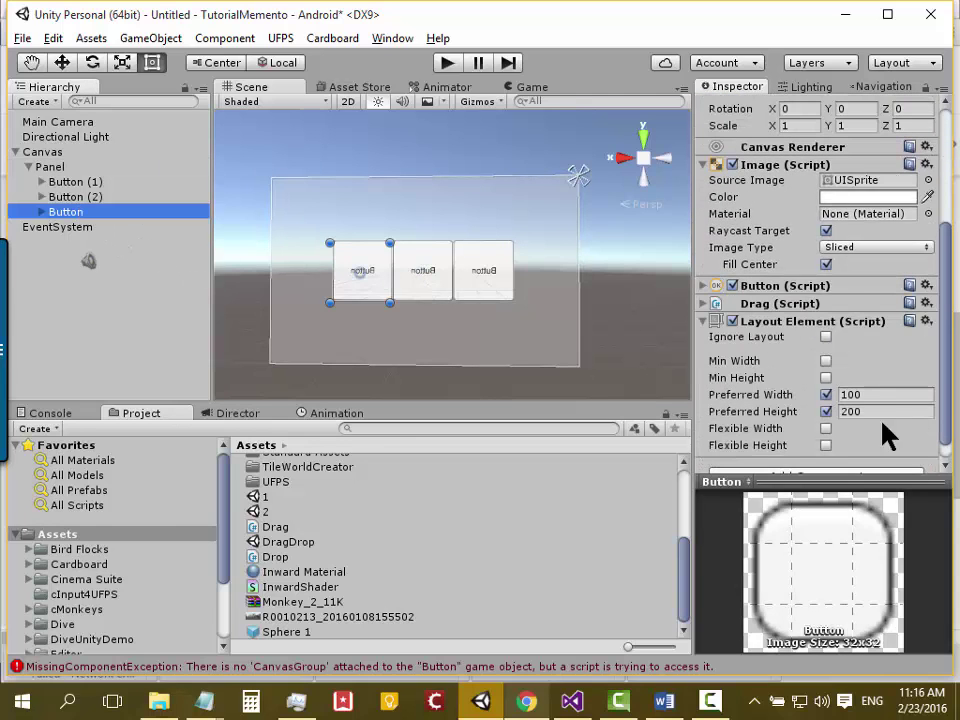
{"action": "left_click", "coordinate": [826, 428]}
{"action": "left_click", "coordinate": [826, 445]}
{"action": "left_click", "coordinate": [848, 428]}
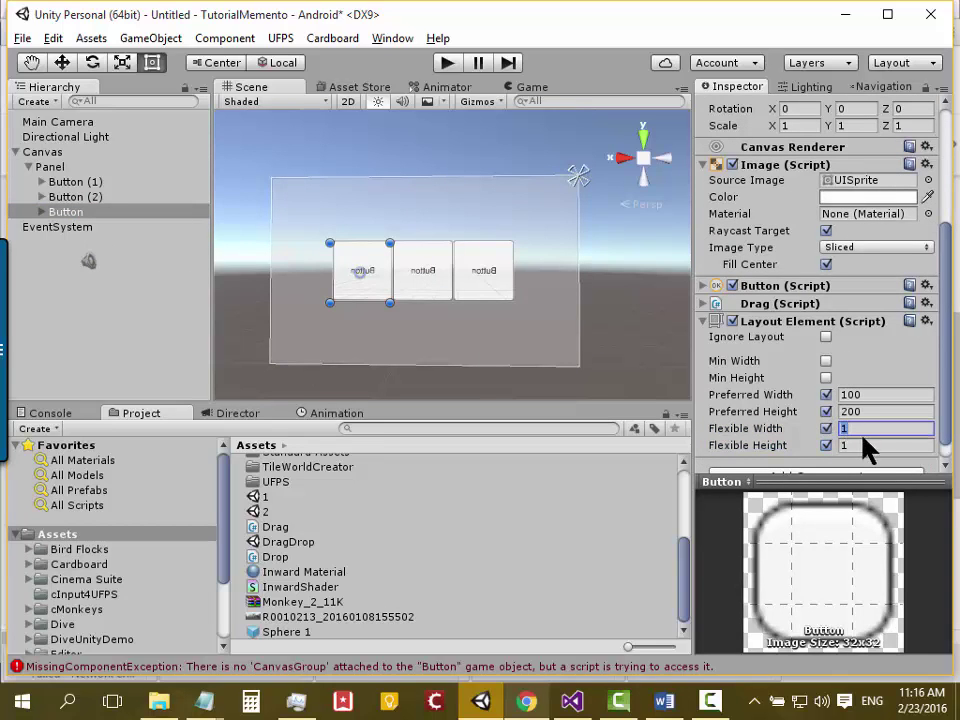
{"action": "type", "text": "0"}
{"action": "left_click", "coordinate": [850, 445]}
{"action": "type", "text": "0"}
{"action": "left_click", "coordinate": [176, 291]}
{"action": "left_click", "coordinate": [62, 212]}
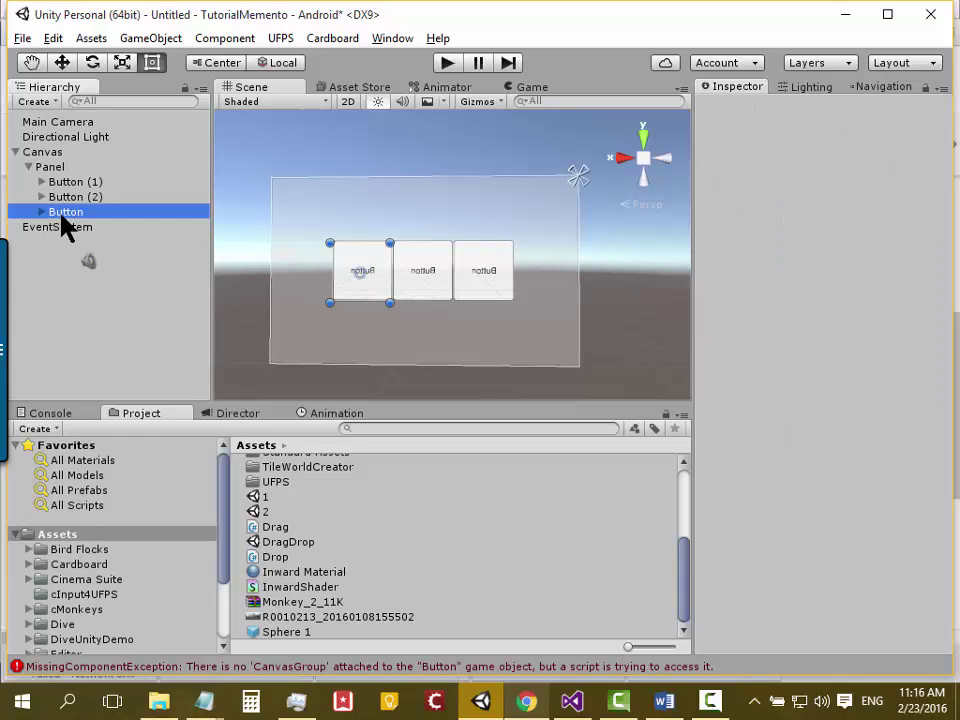
Set the Panel's Grid Layout Group Cell Size Y to 200, then check the Button's layout values
{"action": "left_click", "coordinate": [76, 166]}
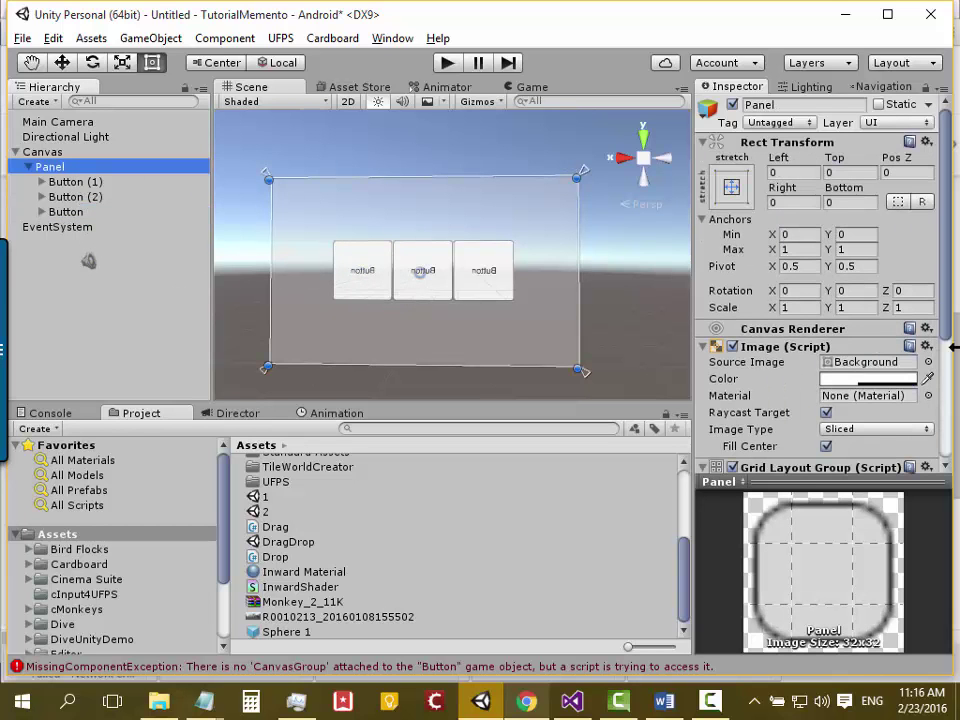
{"action": "left_click_drag", "start_coordinate": [946, 300], "coordinate": [945, 440]}
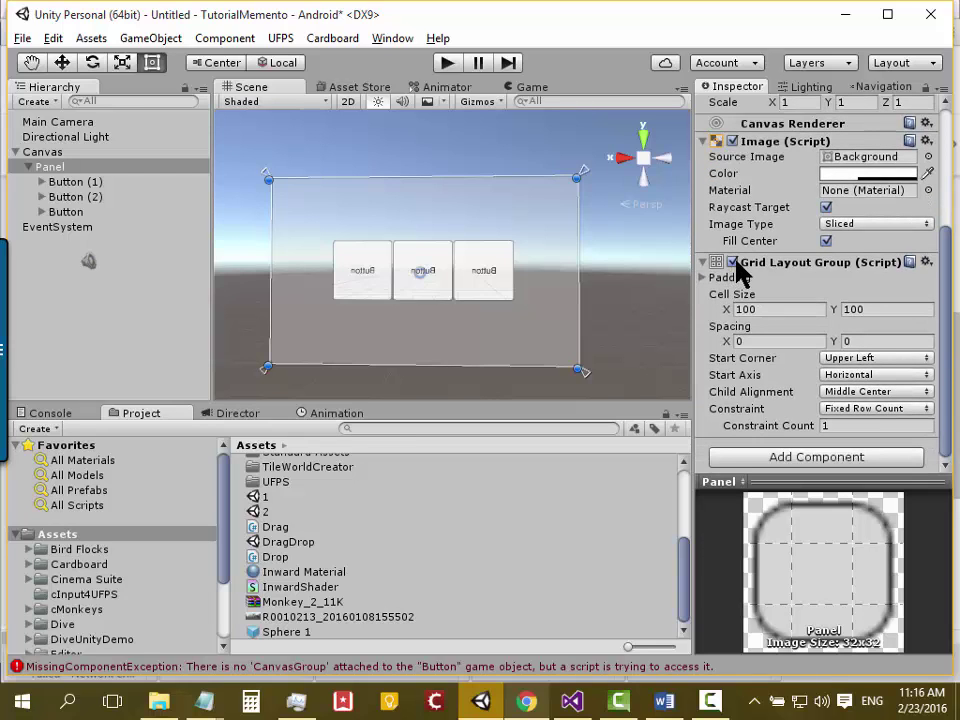
{"action": "left_click", "coordinate": [864, 309]}
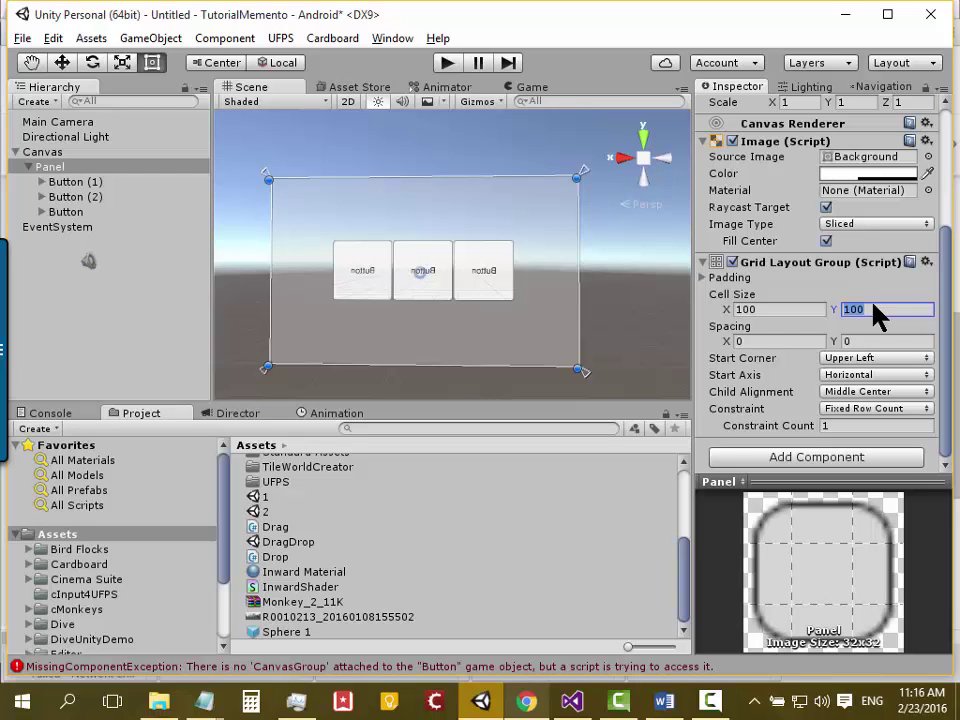
{"action": "type", "text": "200"}
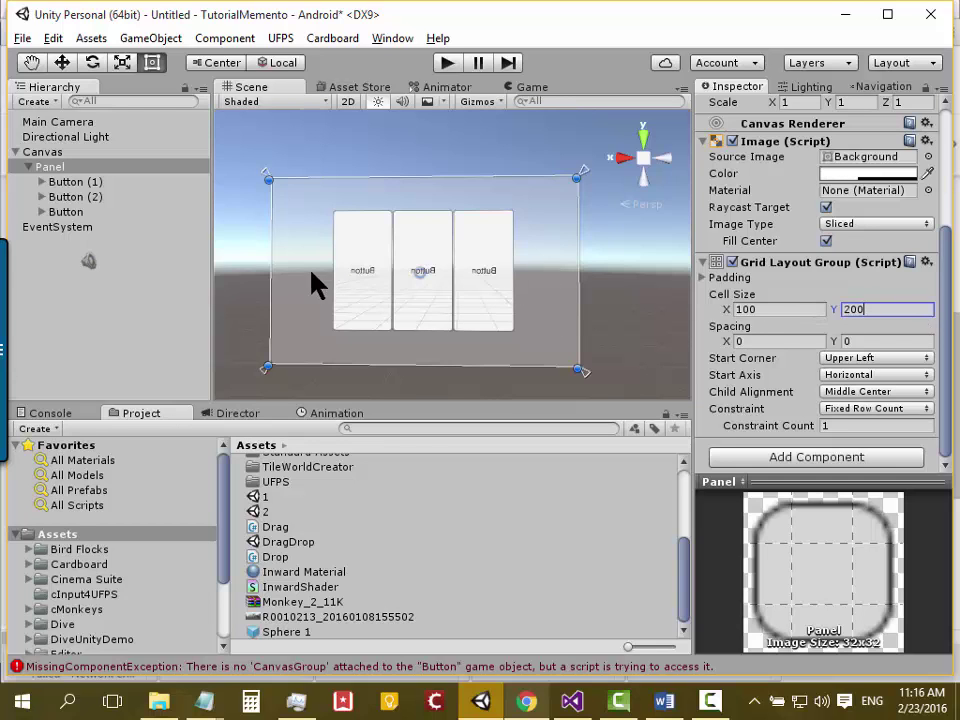
{"action": "left_click", "coordinate": [70, 211]}
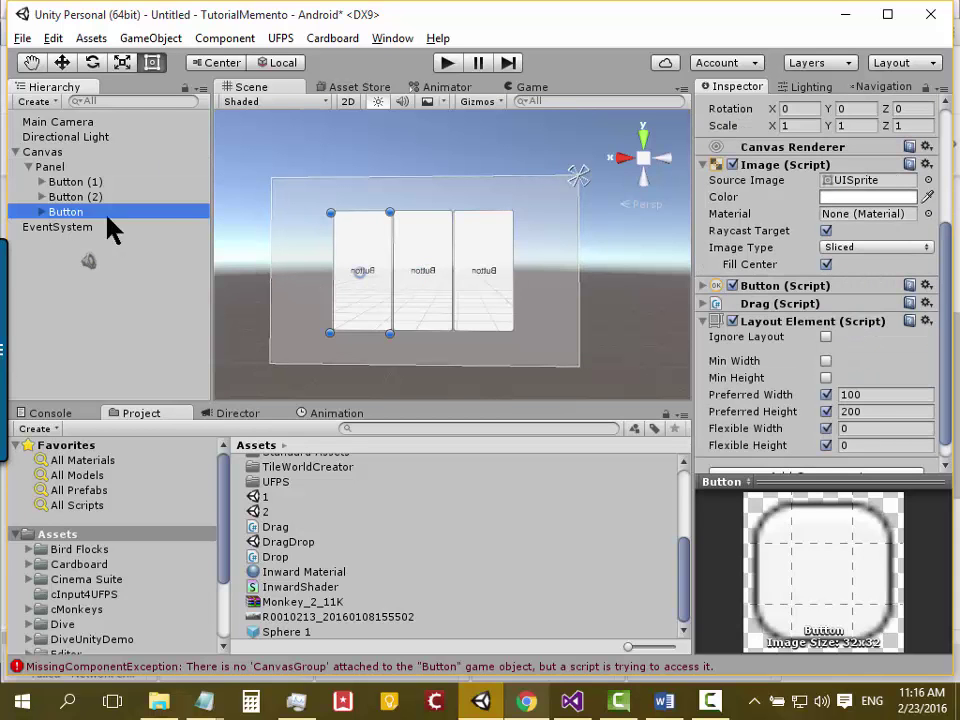
{"action": "scroll", "coordinate": [900, 400], "scroll_direction": "down", "scroll_amount": 1}
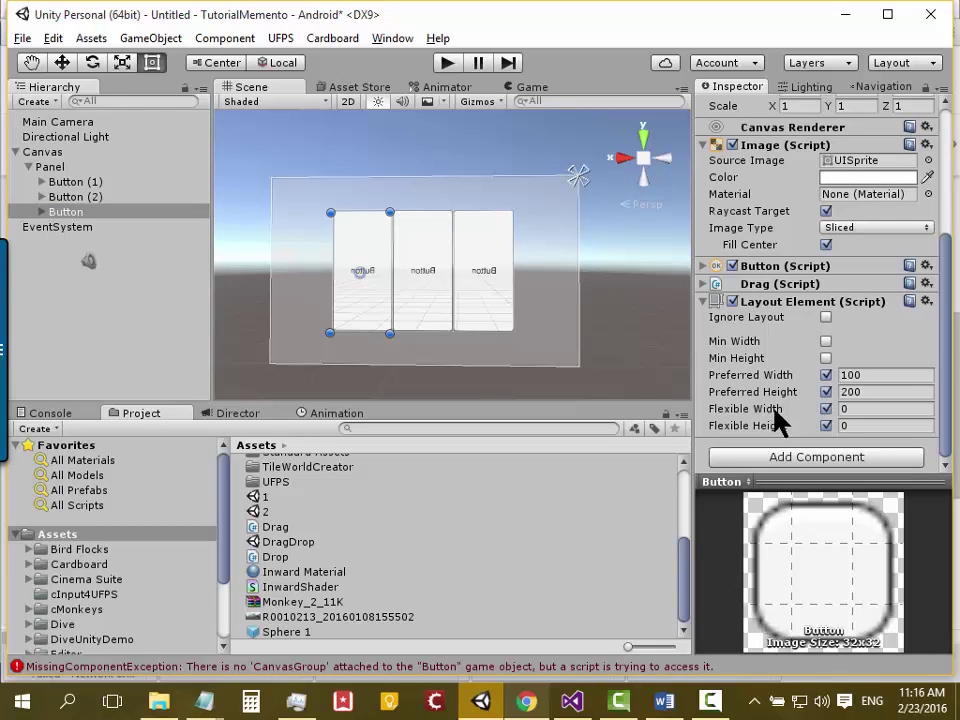
{"action": "left_click", "coordinate": [58, 166]}
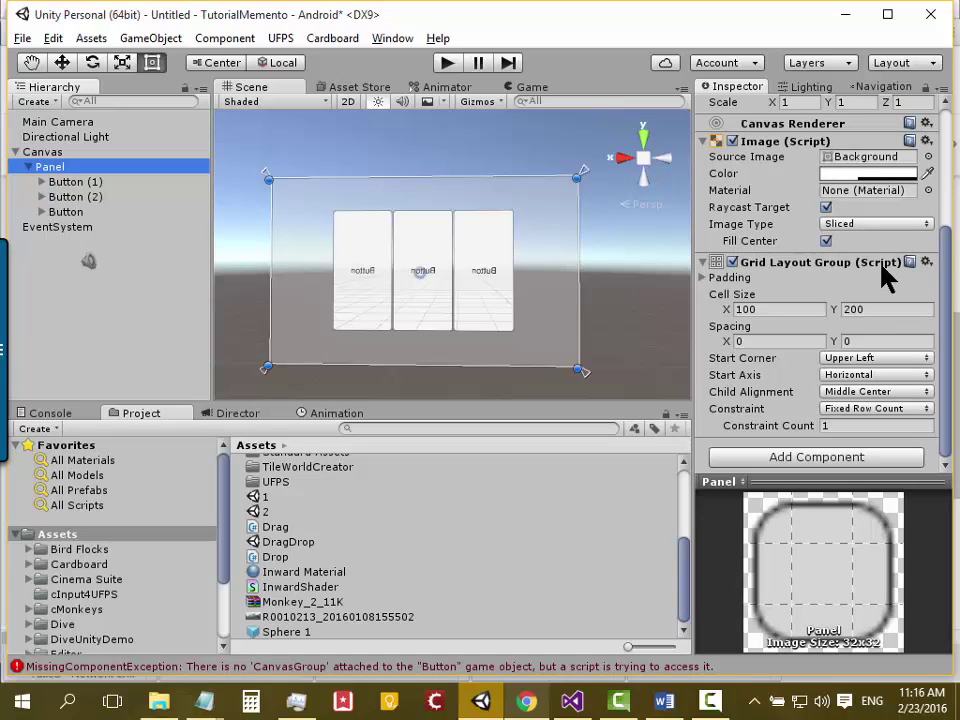
Remove the Panel's Grid Layout Group and add a Horizontal Layout Group instead
{"action": "left_click", "coordinate": [926, 262]}
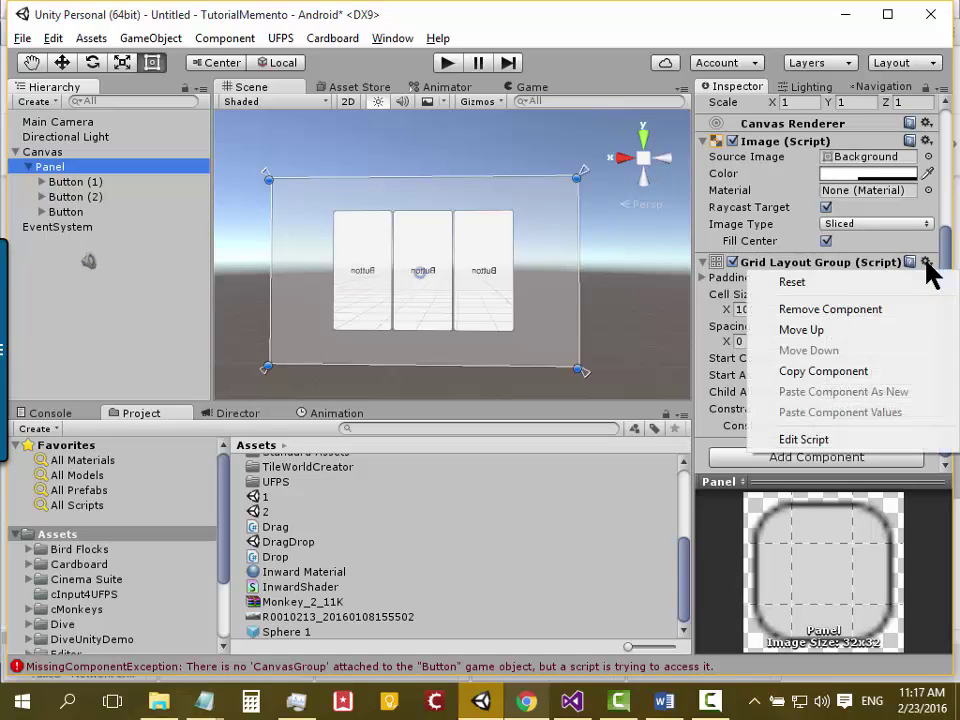
{"action": "left_click", "coordinate": [876, 310]}
{"action": "left_click", "coordinate": [831, 457]}
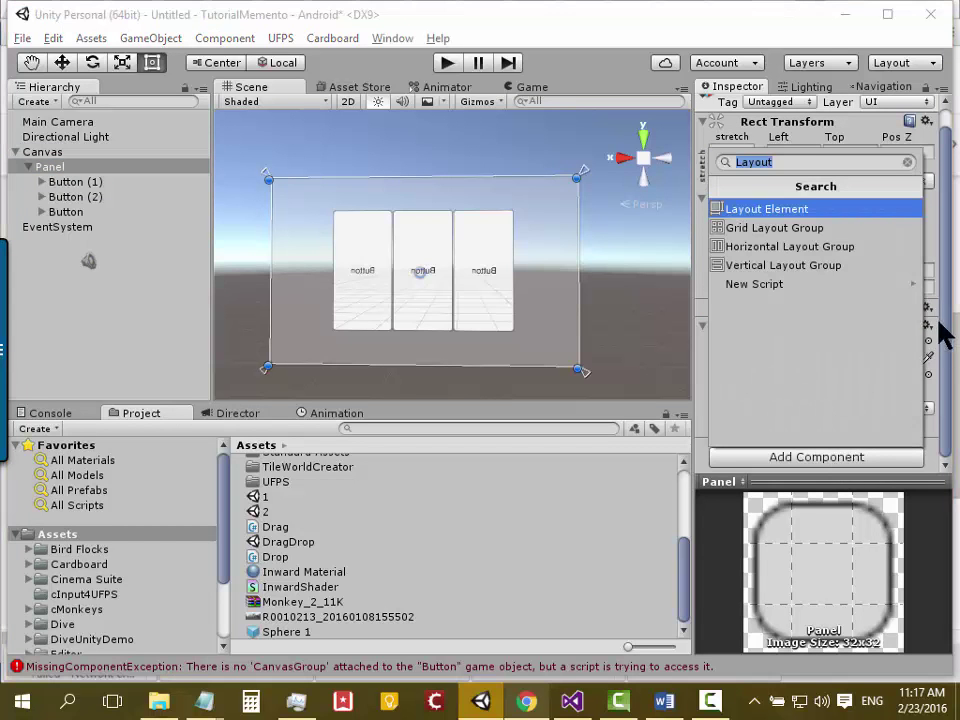
{"action": "left_click", "coordinate": [779, 247]}
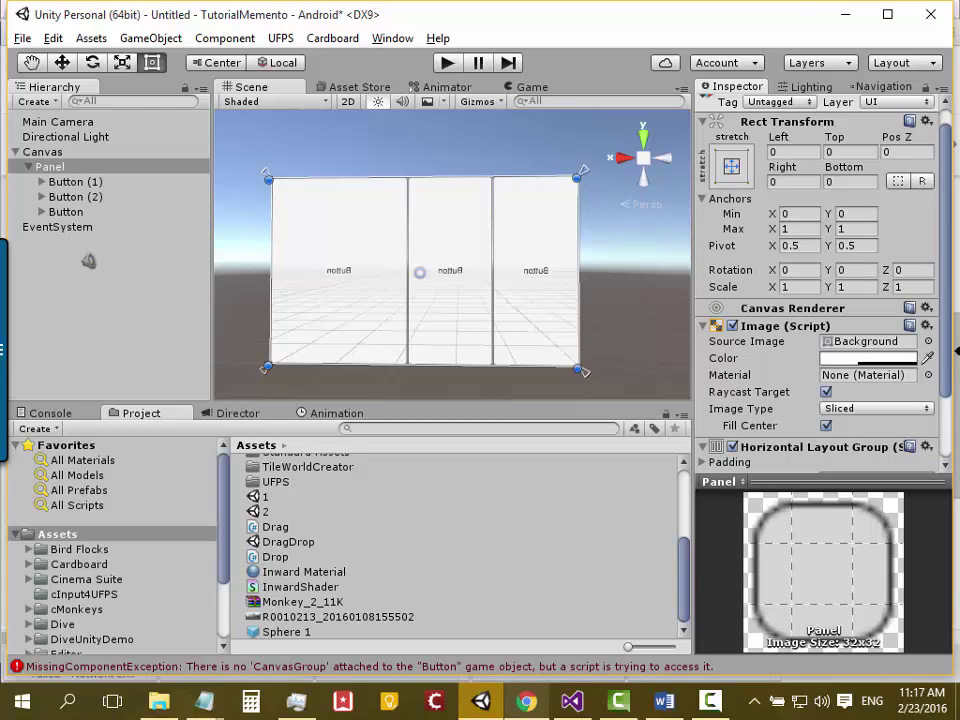
{"action": "scroll", "coordinate": [943, 311], "scroll_direction": "down", "scroll_amount": 3}
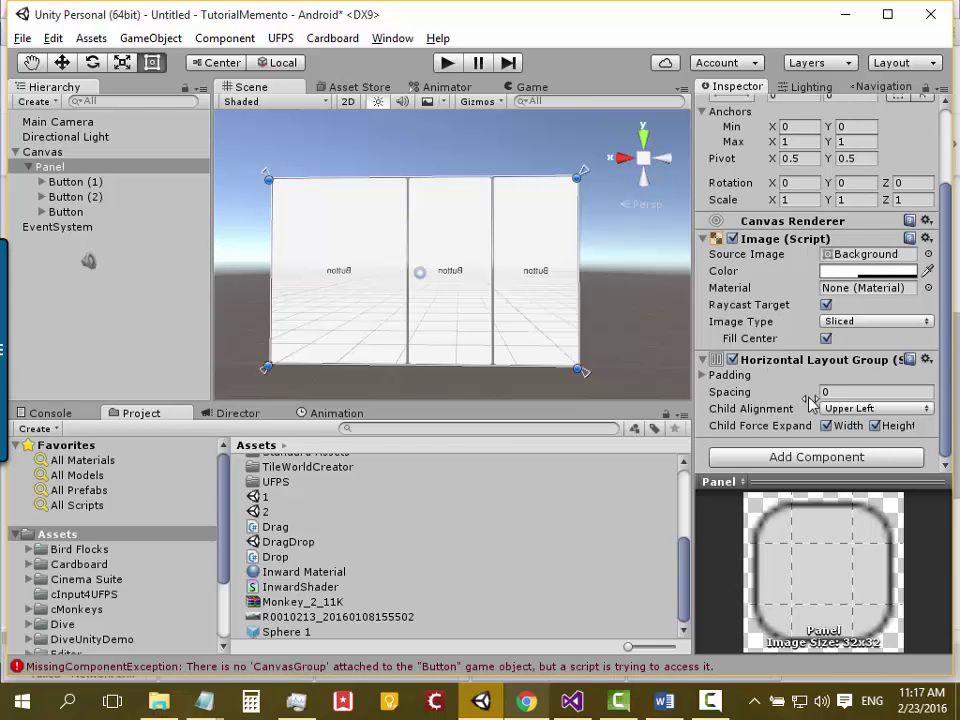
Compare Child Force Expand Width and Height on and off, leaving both enabled
{"action": "left_click", "coordinate": [826, 426]}
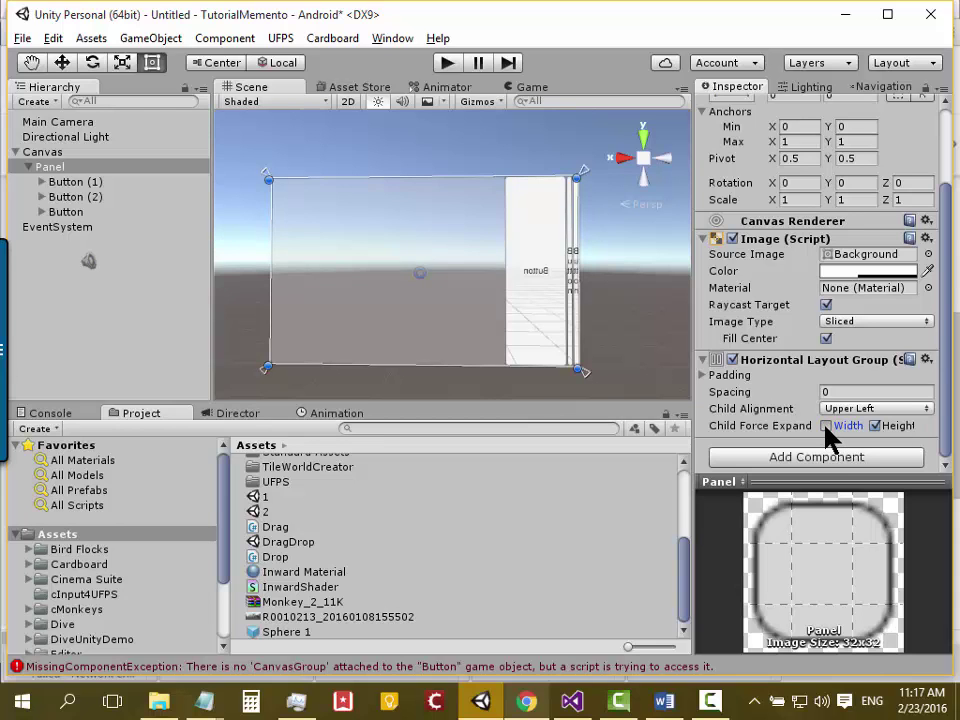
{"action": "left_click", "coordinate": [826, 426]}
{"action": "left_click", "coordinate": [826, 426]}
{"action": "left_click", "coordinate": [826, 426]}
{"action": "left_click", "coordinate": [826, 426]}
{"action": "left_click", "coordinate": [826, 426]}
{"action": "left_click", "coordinate": [826, 426]}
{"action": "left_click", "coordinate": [877, 426]}
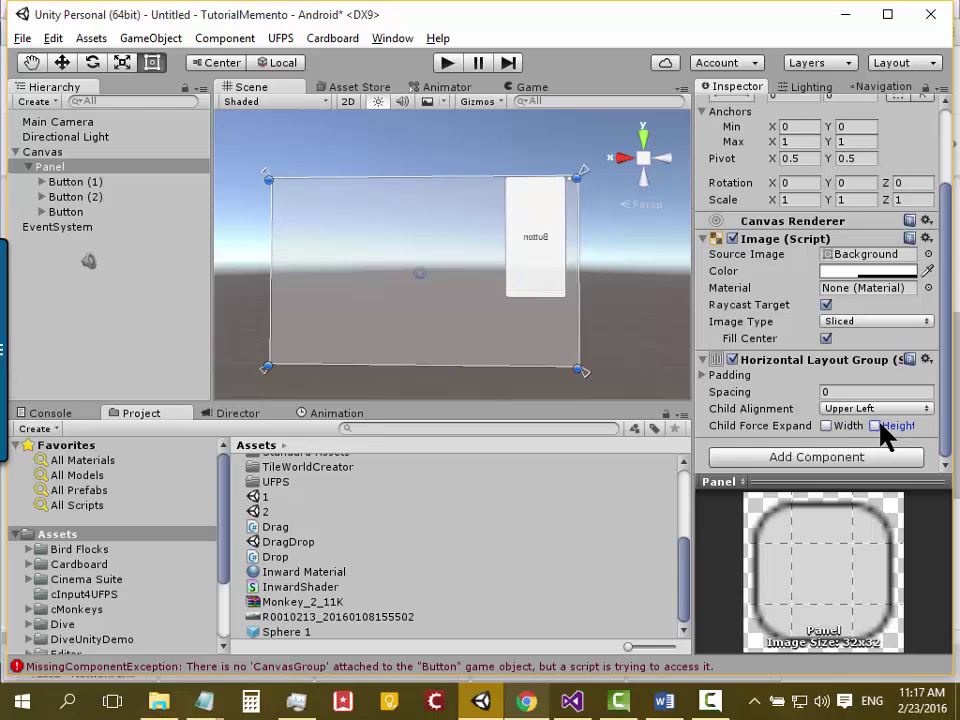
{"action": "left_click", "coordinate": [877, 426]}
{"action": "left_click", "coordinate": [877, 426]}
{"action": "left_click", "coordinate": [826, 426]}
{"action": "left_click", "coordinate": [826, 426]}
{"action": "left_click", "coordinate": [876, 426]}
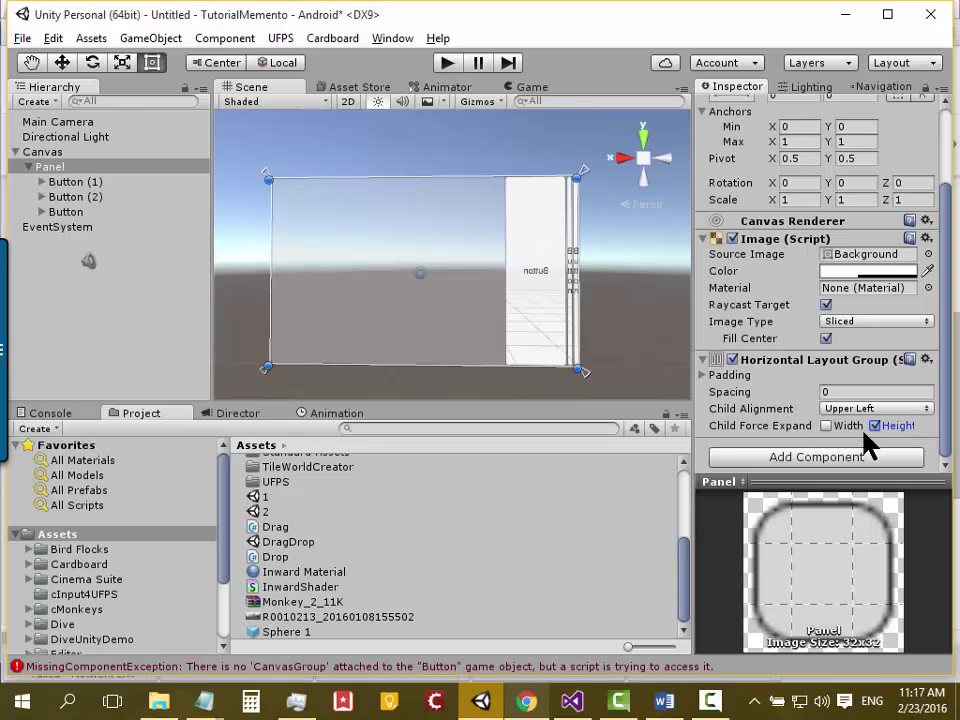
{"action": "left_click", "coordinate": [826, 426]}
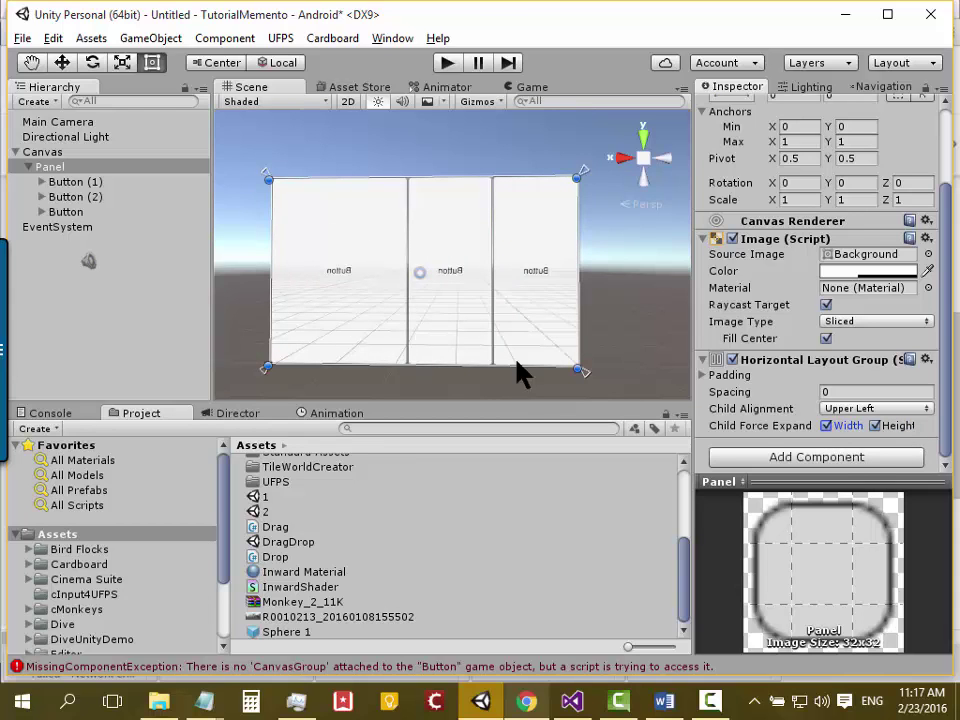
{"action": "left_click", "coordinate": [826, 426]}
{"action": "left_click", "coordinate": [826, 426]}
{"action": "left_click", "coordinate": [876, 426]}
{"action": "left_click", "coordinate": [876, 426]}
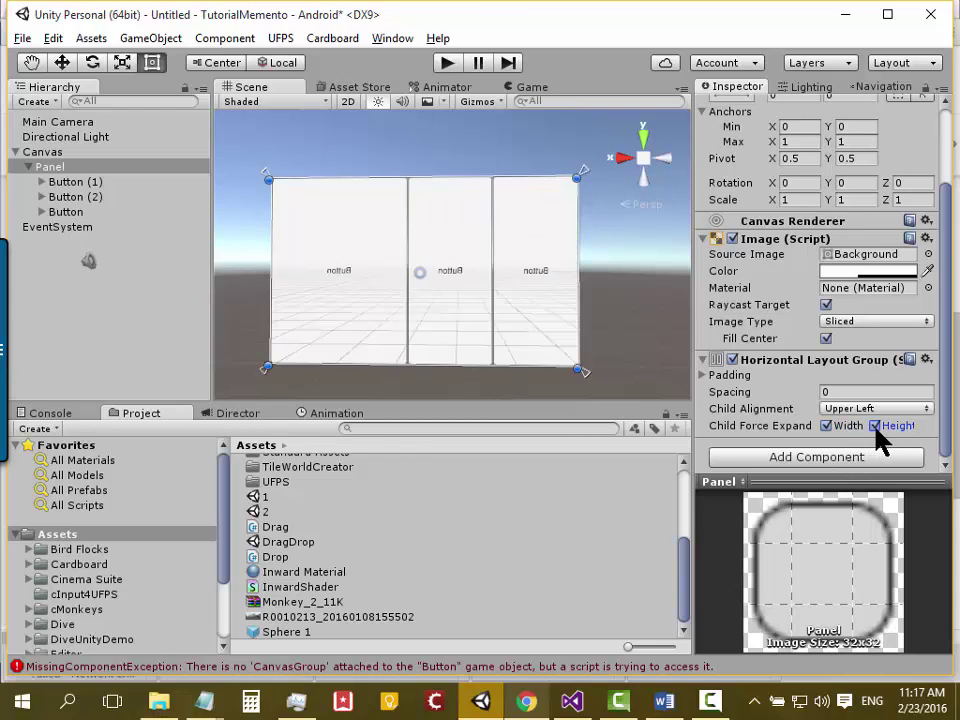
{"action": "left_click", "coordinate": [876, 426]}
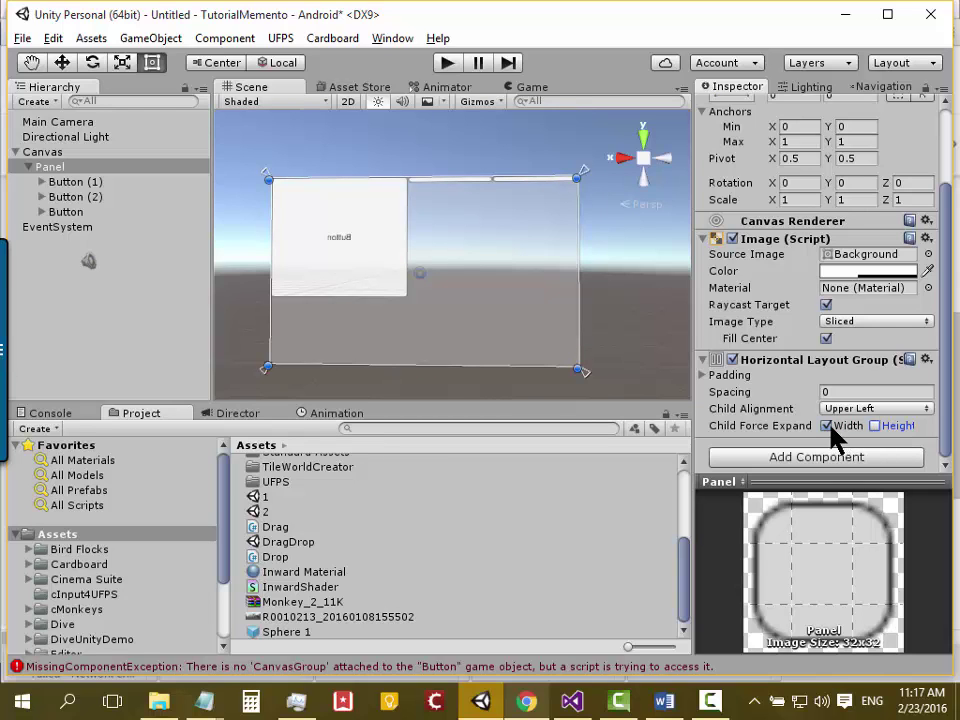
{"action": "left_click", "coordinate": [827, 426]}
{"action": "left_click", "coordinate": [827, 426]}
{"action": "left_click", "coordinate": [876, 426]}
Set the Horizontal Layout Group's Child Alignment to Middle Center
{"action": "left_click", "coordinate": [889, 408]}
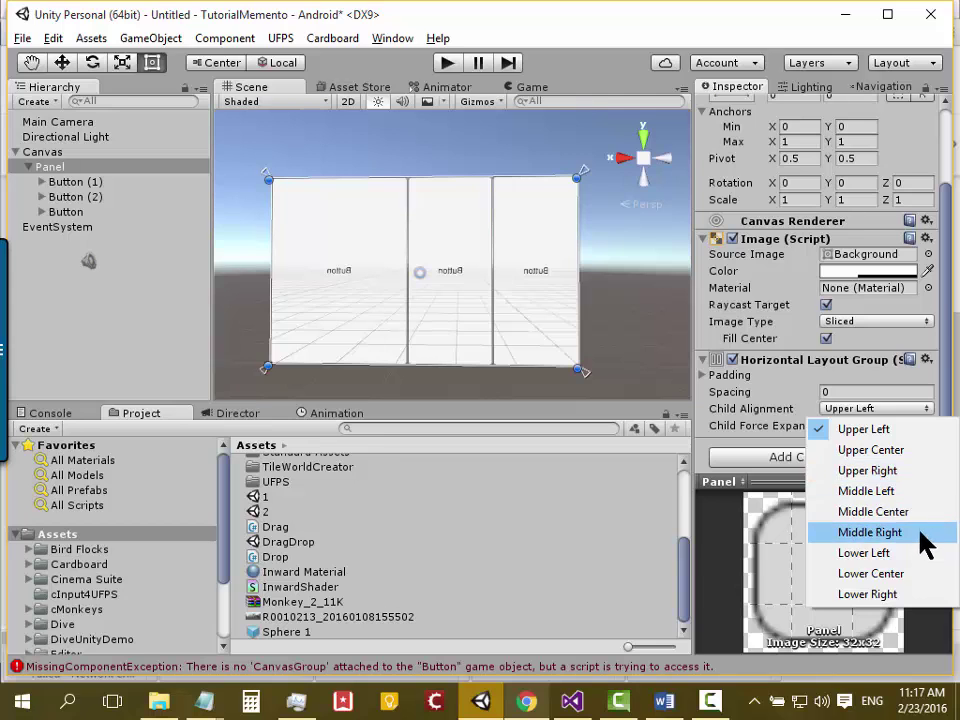
{"action": "left_click", "coordinate": [914, 516]}
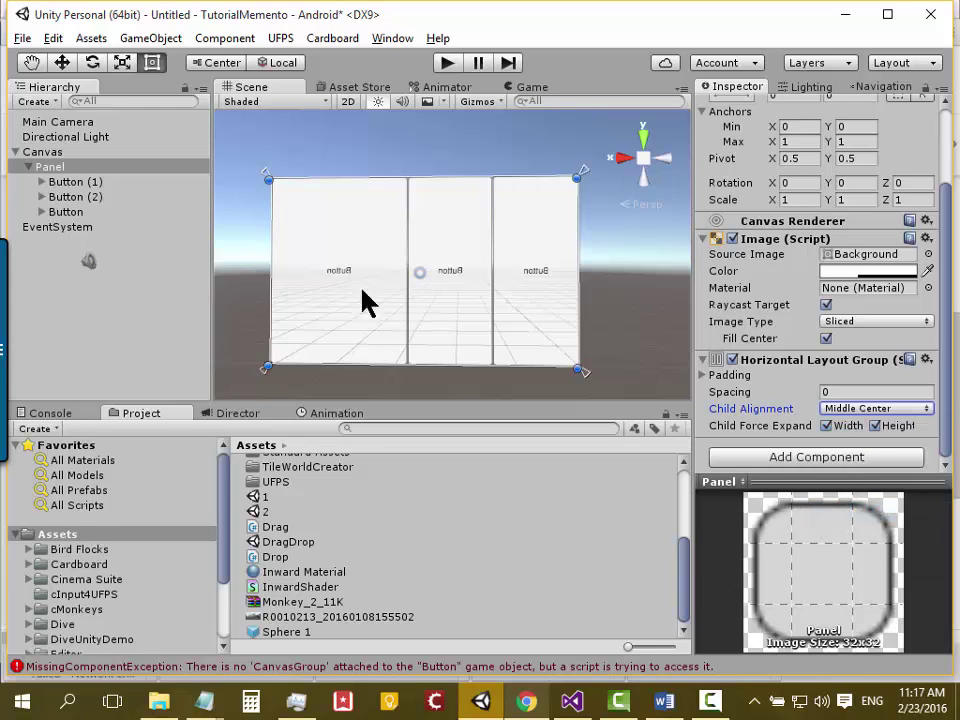
{"action": "left_click", "coordinate": [76, 213]}
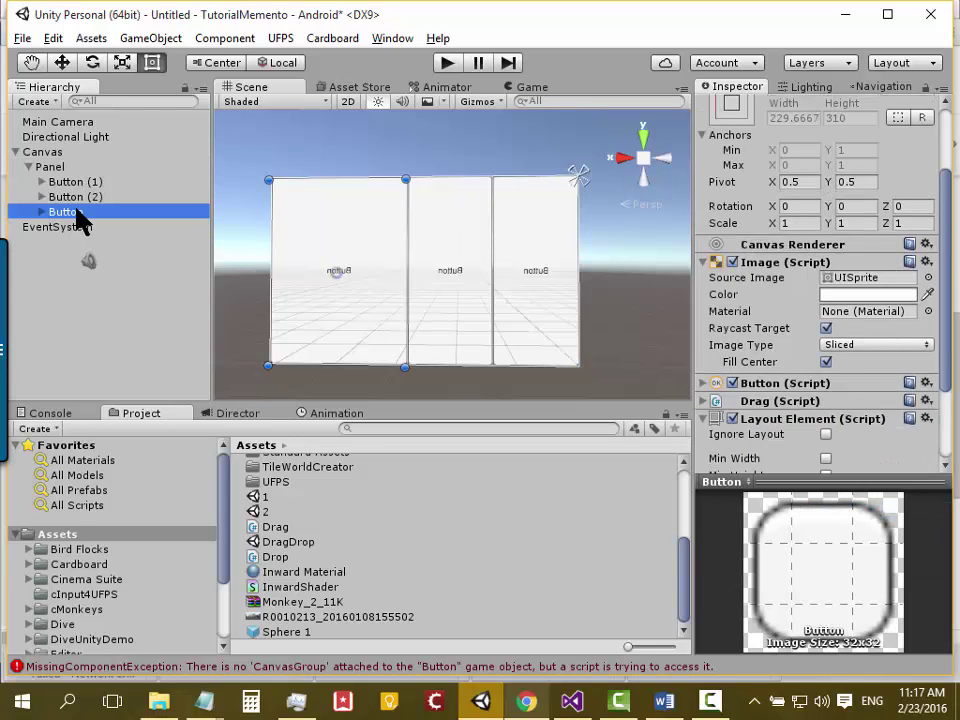
Enable Ignore Layout on the Button and drag it up and to the left, free of the panel
{"action": "scroll", "coordinate": [943, 418], "scroll_direction": "down", "scroll_amount": 3}
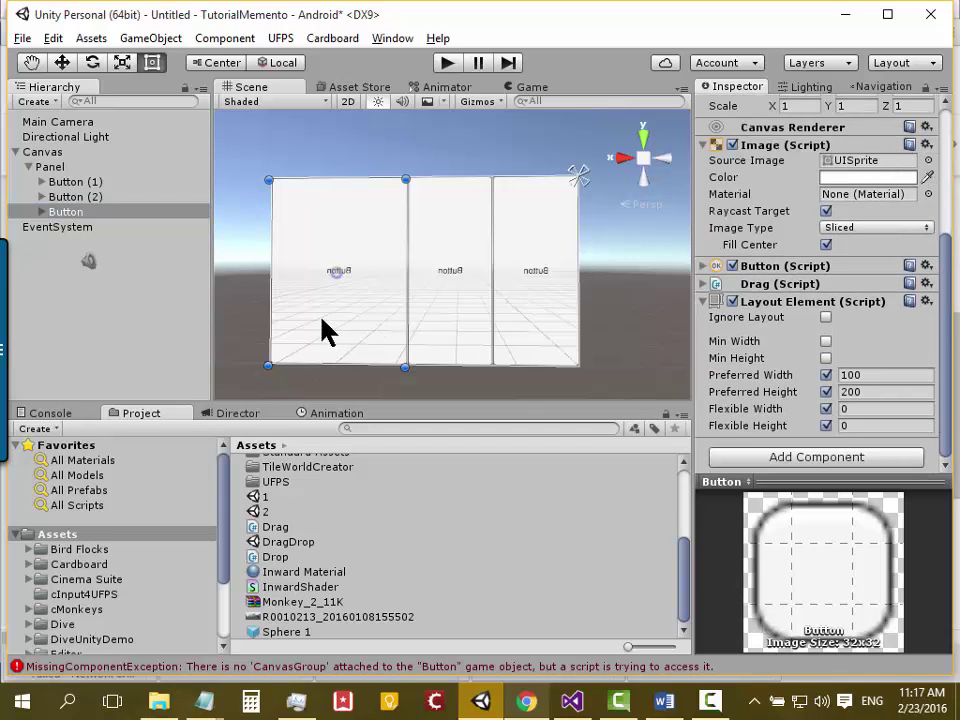
{"action": "left_click", "coordinate": [397, 222]}
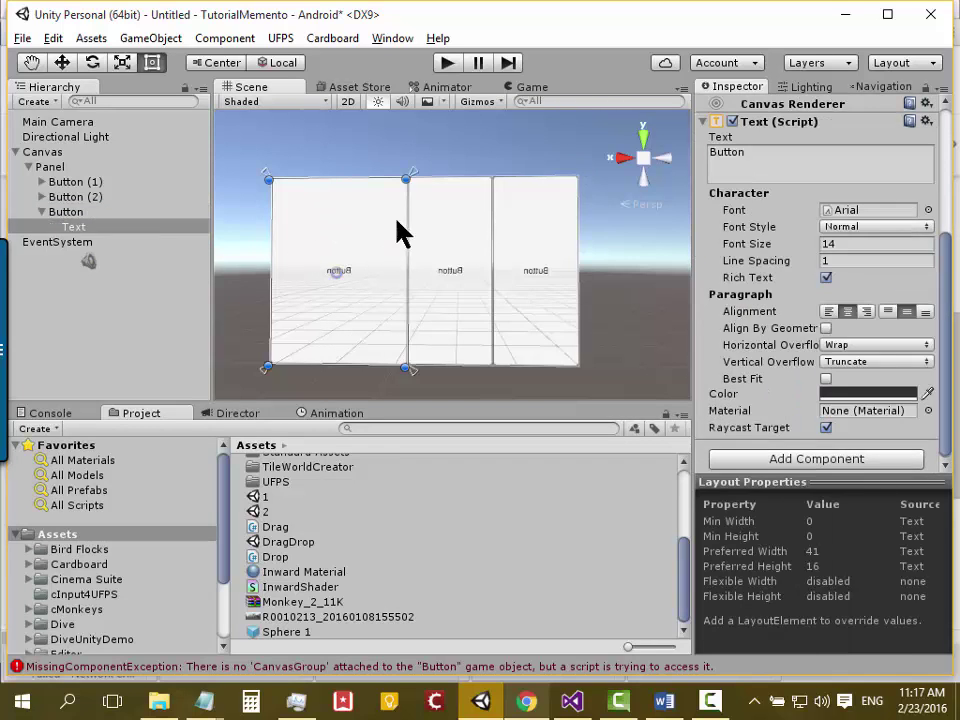
{"action": "left_click", "coordinate": [111, 212]}
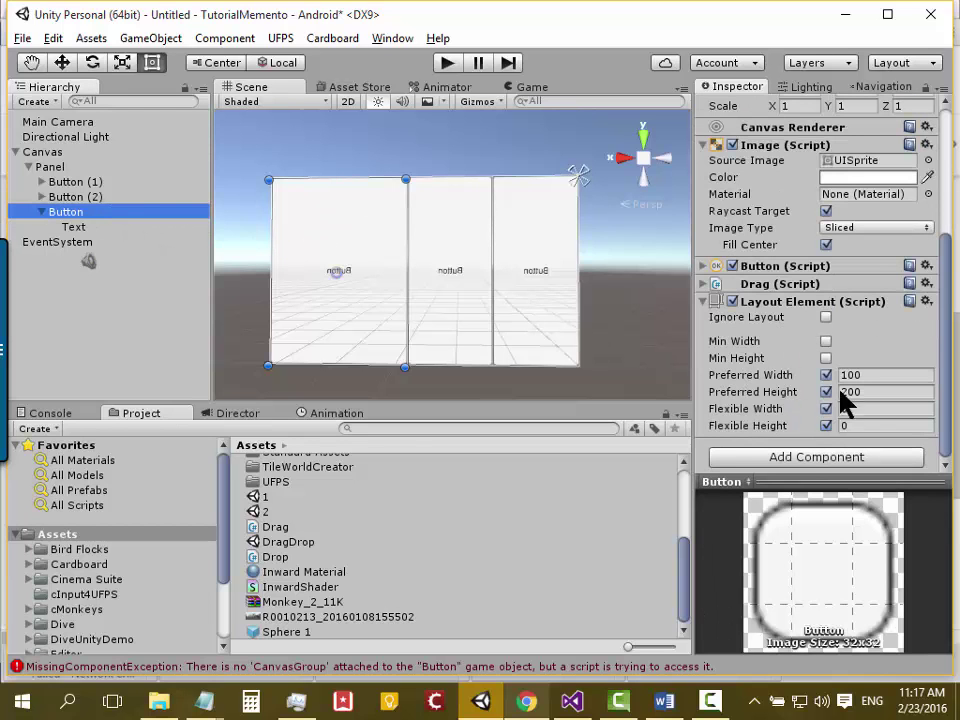
{"action": "left_click", "coordinate": [944, 420]}
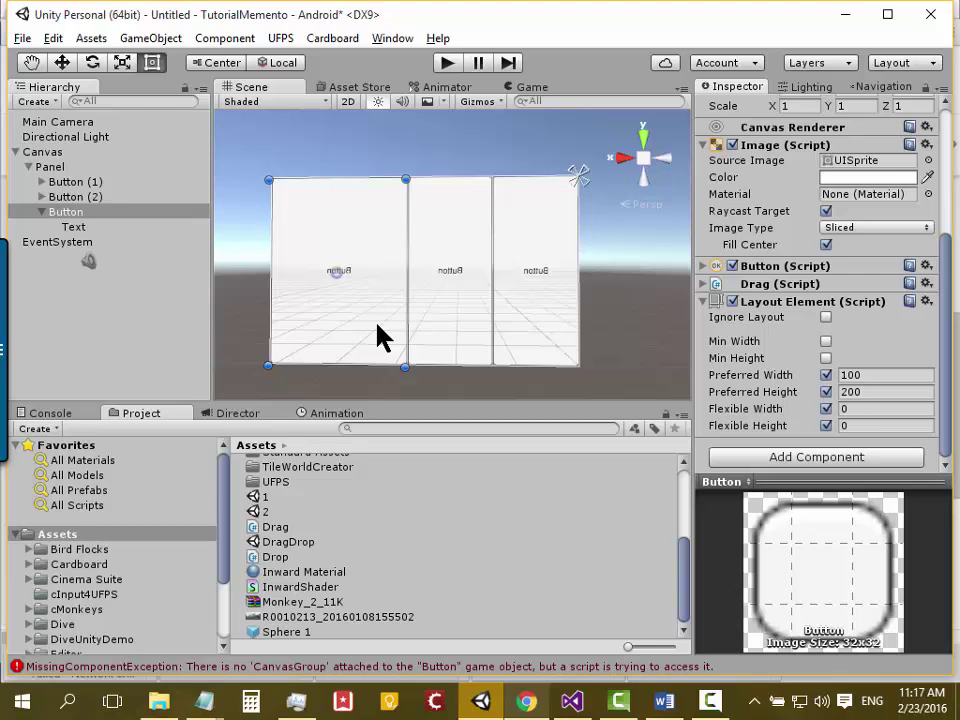
{"action": "left_click", "coordinate": [826, 318]}
{"action": "mouse_move", "coordinate": [301, 241]}
{"action": "left_mouse_down"}
{"action": "mouse_move", "coordinate": [319, 197]}
{"action": "mouse_move", "coordinate": [355, 160]}
{"action": "mouse_move", "coordinate": [355, 172]}
{"action": "left_mouse_up"}
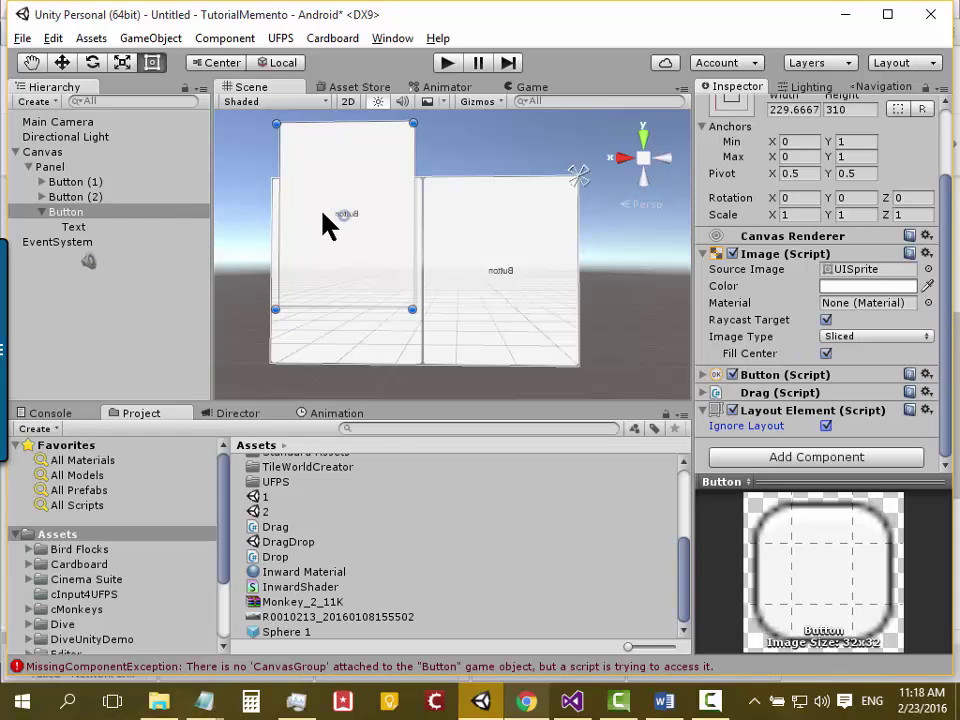
Turn Ignore Layout back off and reselect the Button to show its Layout Element (preferred 100×200)
{"action": "mouse_move", "coordinate": [945, 253]}
{"action": "left_mouse_down"}
{"action": "mouse_move", "coordinate": [946, 228]}
{"action": "mouse_move", "coordinate": [946, 247]}
{"action": "left_mouse_up"}
{"action": "left_click", "coordinate": [826, 426]}
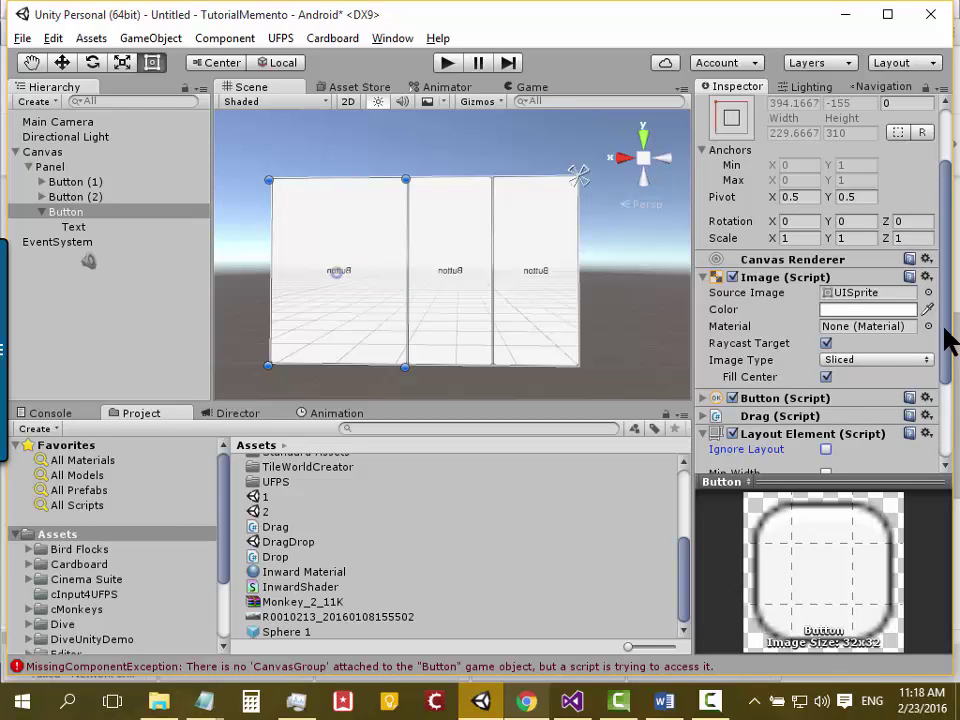
{"action": "left_click_drag", "start_coordinate": [945, 343], "coordinate": [945, 428]}
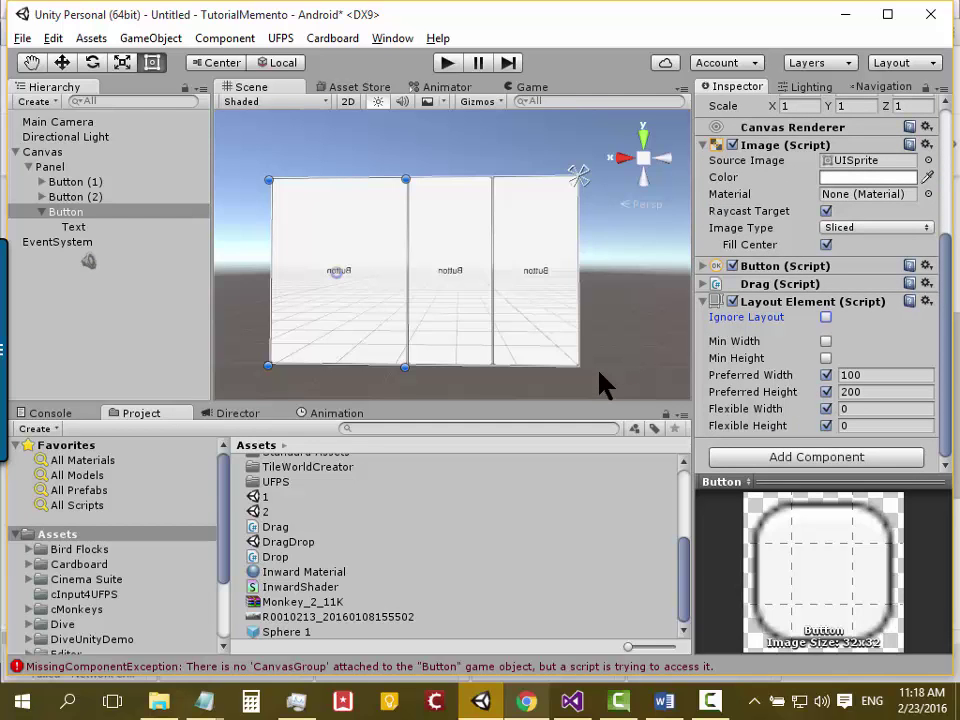
{"action": "left_click", "coordinate": [440, 243]}
{"action": "left_click", "coordinate": [370, 248]}
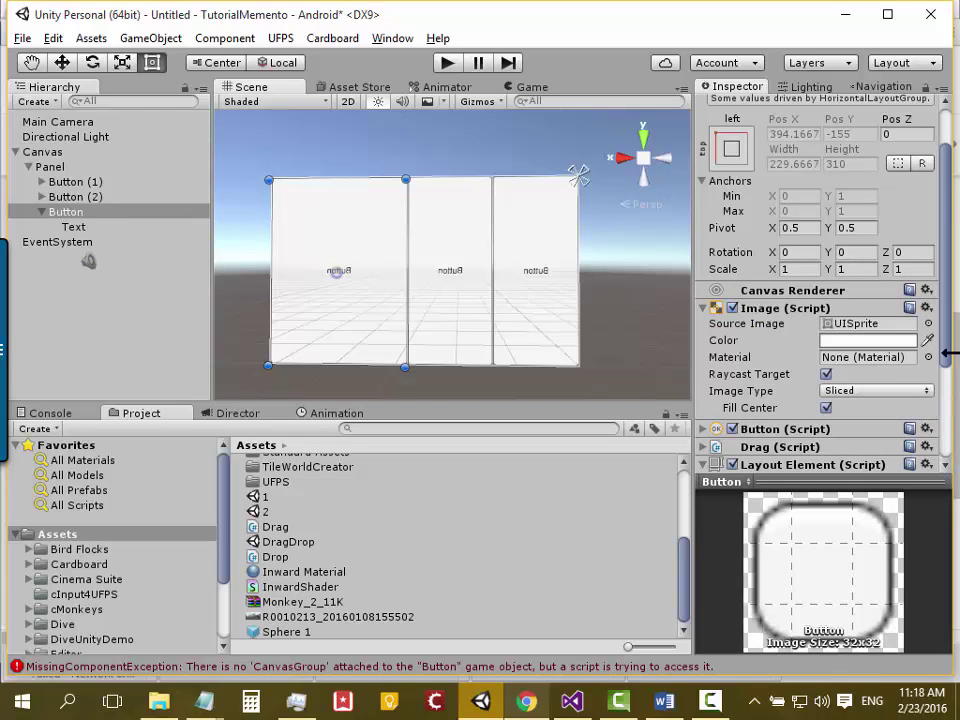
{"action": "left_click_drag", "start_coordinate": [943, 354], "coordinate": [949, 455]}
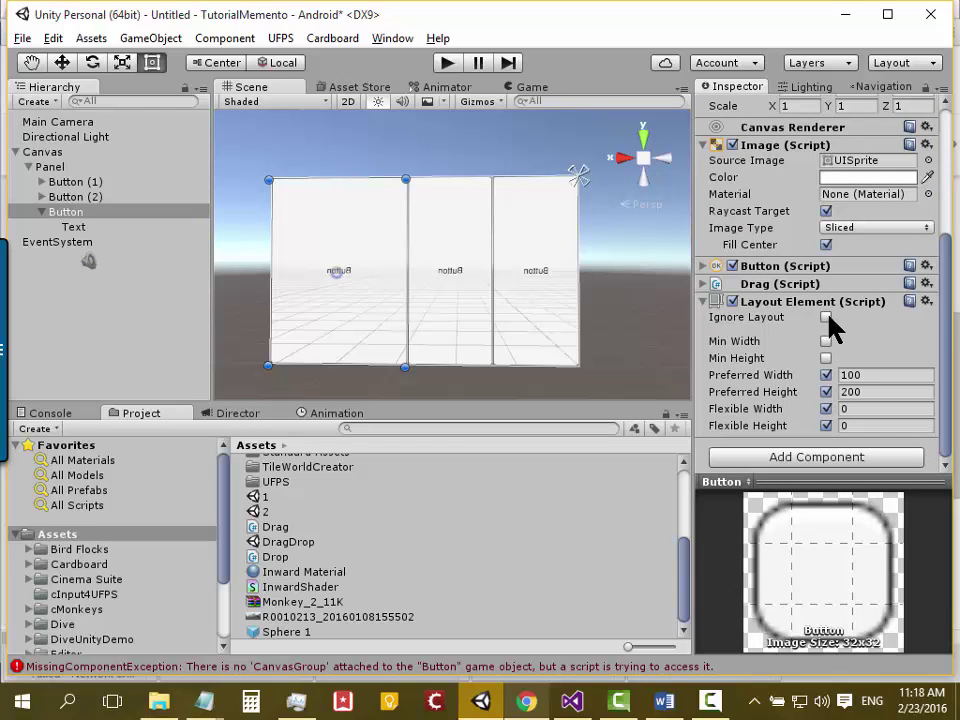
{"action": "left_click", "coordinate": [826, 317]}
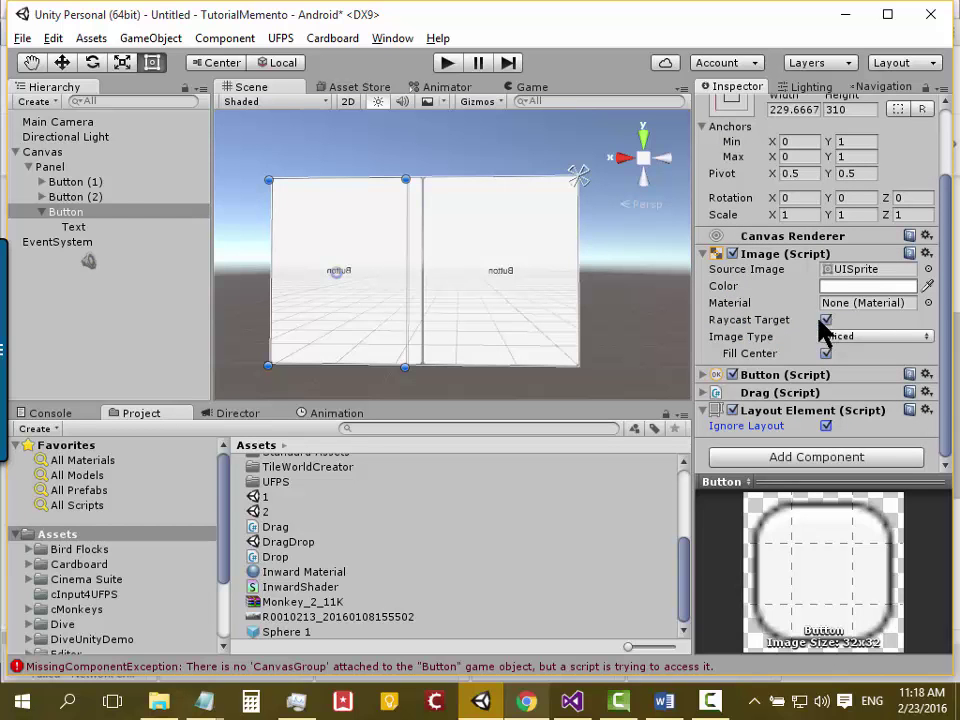
{"action": "mouse_move", "coordinate": [359, 243]}
{"action": "left_mouse_down"}
{"action": "mouse_move", "coordinate": [393, 113]}
{"action": "mouse_move", "coordinate": [434, 167]}
{"action": "mouse_move", "coordinate": [452, 145]}
{"action": "mouse_move", "coordinate": [395, 220]}
{"action": "mouse_move", "coordinate": [379, 199]}
{"action": "mouse_move", "coordinate": [439, 189]}
{"action": "mouse_move", "coordinate": [431, 171]}
{"action": "mouse_move", "coordinate": [354, 180]}
{"action": "mouse_move", "coordinate": [407, 182]}
{"action": "mouse_move", "coordinate": [427, 165]}
{"action": "left_mouse_up"}
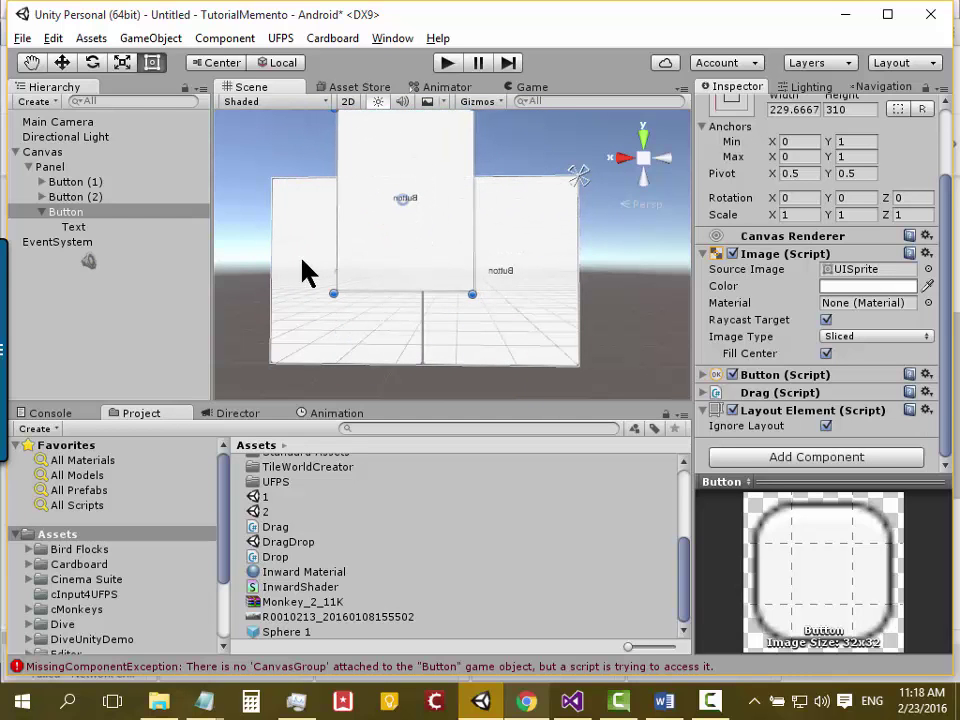
{"action": "mouse_move", "coordinate": [422, 167]}
{"action": "left_mouse_down"}
{"action": "mouse_move", "coordinate": [411, 199]}
{"action": "mouse_move", "coordinate": [401, 152]}
{"action": "mouse_move", "coordinate": [529, 206]}
{"action": "mouse_move", "coordinate": [366, 159]}
{"action": "mouse_move", "coordinate": [414, 137]}
{"action": "mouse_move", "coordinate": [454, 208]}
{"action": "mouse_move", "coordinate": [390, 139]}
{"action": "mouse_move", "coordinate": [396, 231]}
{"action": "mouse_move", "coordinate": [346, 262]}
{"action": "mouse_move", "coordinate": [396, 103]}
{"action": "mouse_move", "coordinate": [386, 210]}
{"action": "mouse_move", "coordinate": [393, 246]}
{"action": "mouse_move", "coordinate": [381, 255]}
{"action": "mouse_move", "coordinate": [338, 200]}
{"action": "mouse_move", "coordinate": [324, 133]}
{"action": "mouse_move", "coordinate": [351, 184]}
{"action": "mouse_move", "coordinate": [365, 140]}
{"action": "mouse_move", "coordinate": [379, 175]}
{"action": "left_mouse_up"}
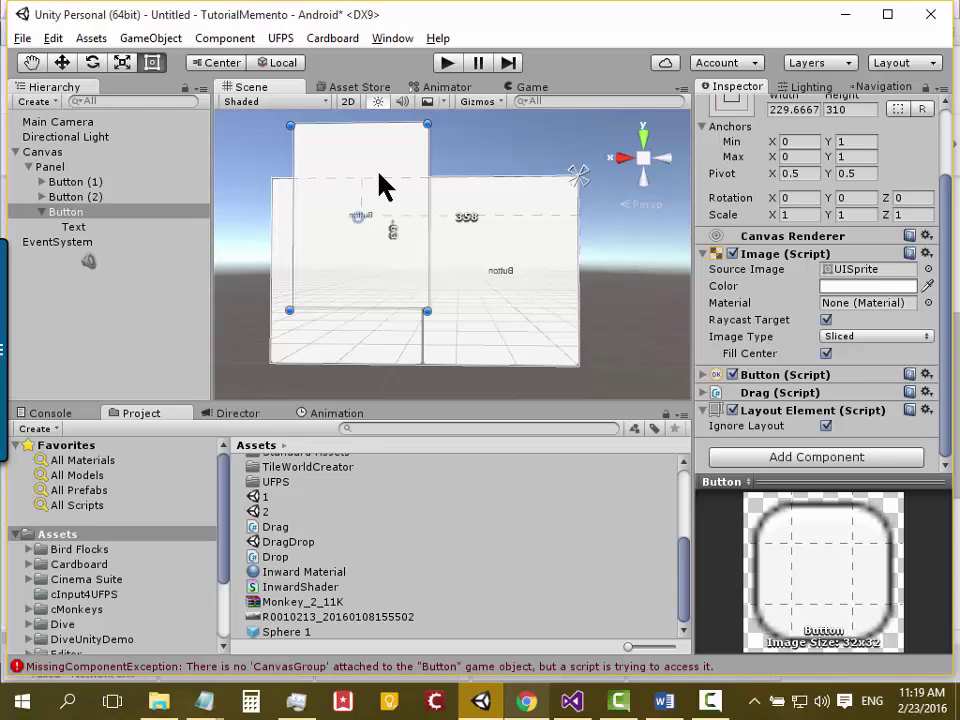
{"action": "left_click_drag", "start_coordinate": [381, 186], "coordinate": [381, 186]}
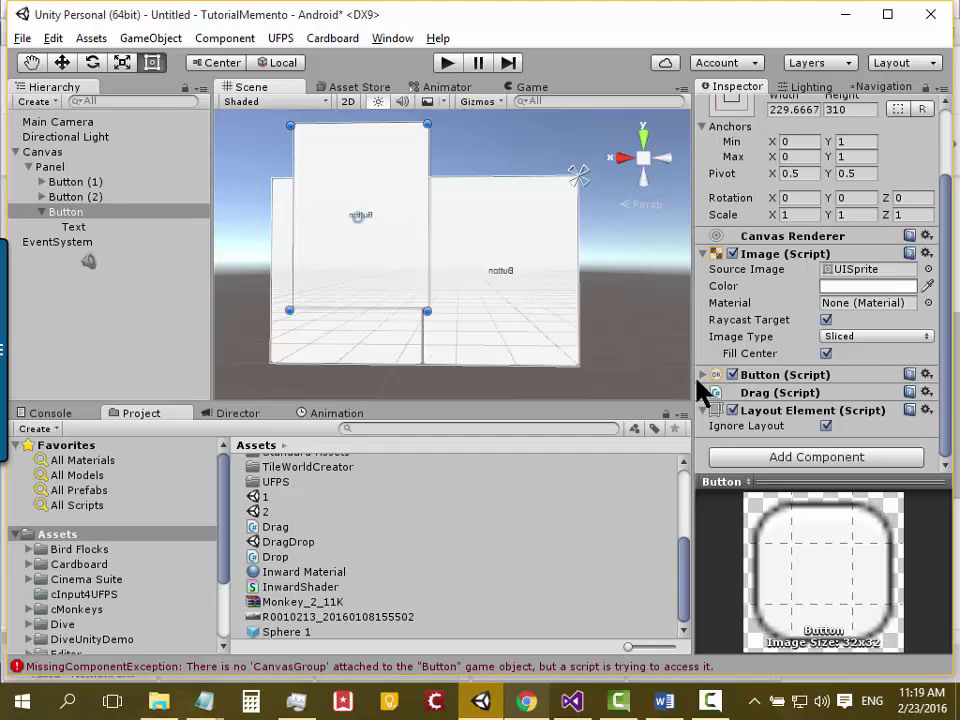
{"action": "left_click", "coordinate": [826, 425]}
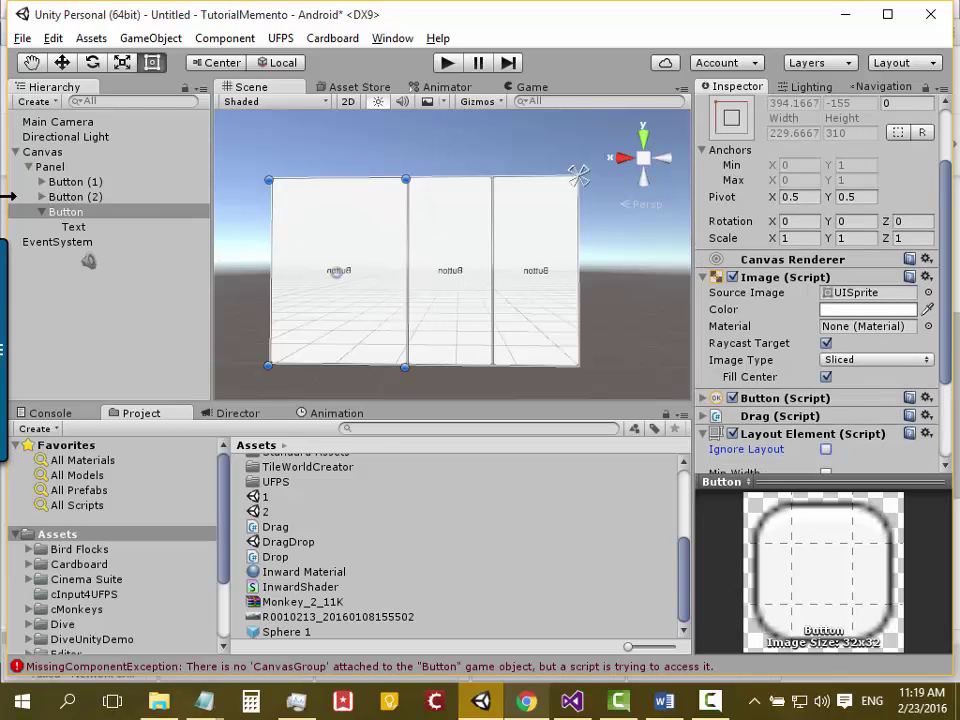
{"action": "scroll", "coordinate": [900, 343], "scroll_direction": "down", "scroll_amount": 3}
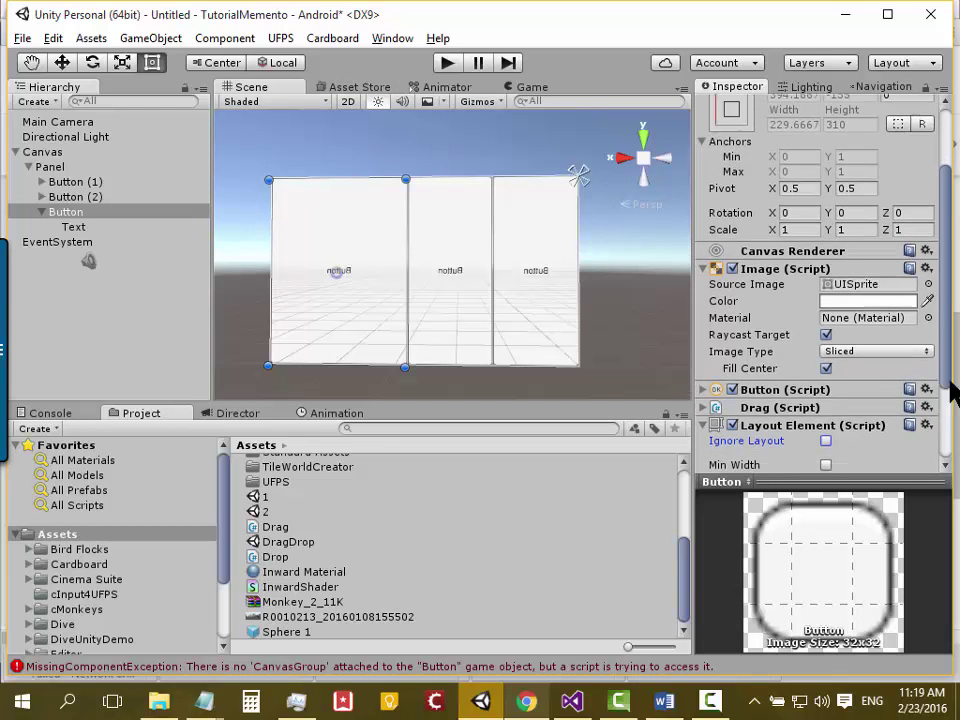
{"action": "left_click", "coordinate": [446, 63]}
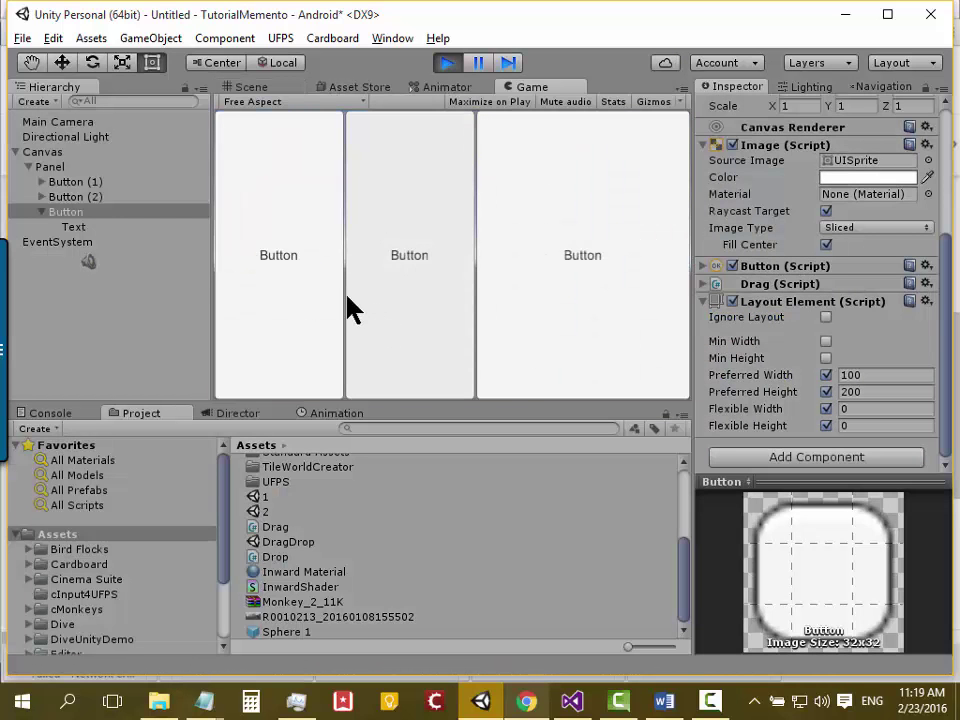
{"action": "left_click_drag", "start_coordinate": [562, 293], "coordinate": [550, 245]}
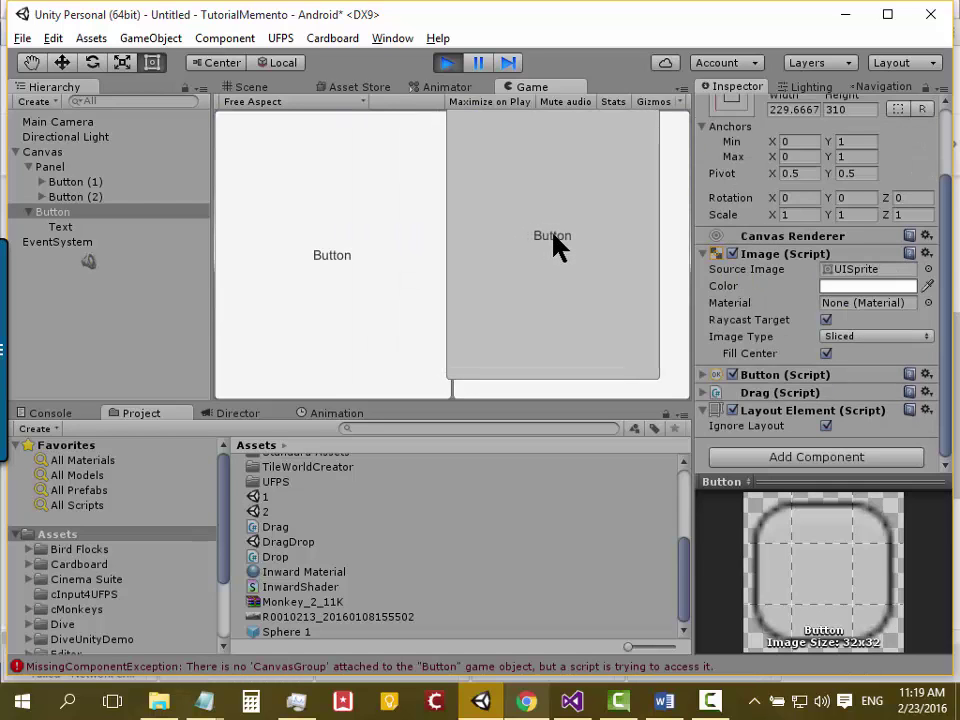
{"action": "mouse_move", "coordinate": [548, 246]}
{"action": "left_mouse_down"}
{"action": "mouse_move", "coordinate": [583, 218]}
{"action": "mouse_move", "coordinate": [590, 236]}
{"action": "left_mouse_up"}
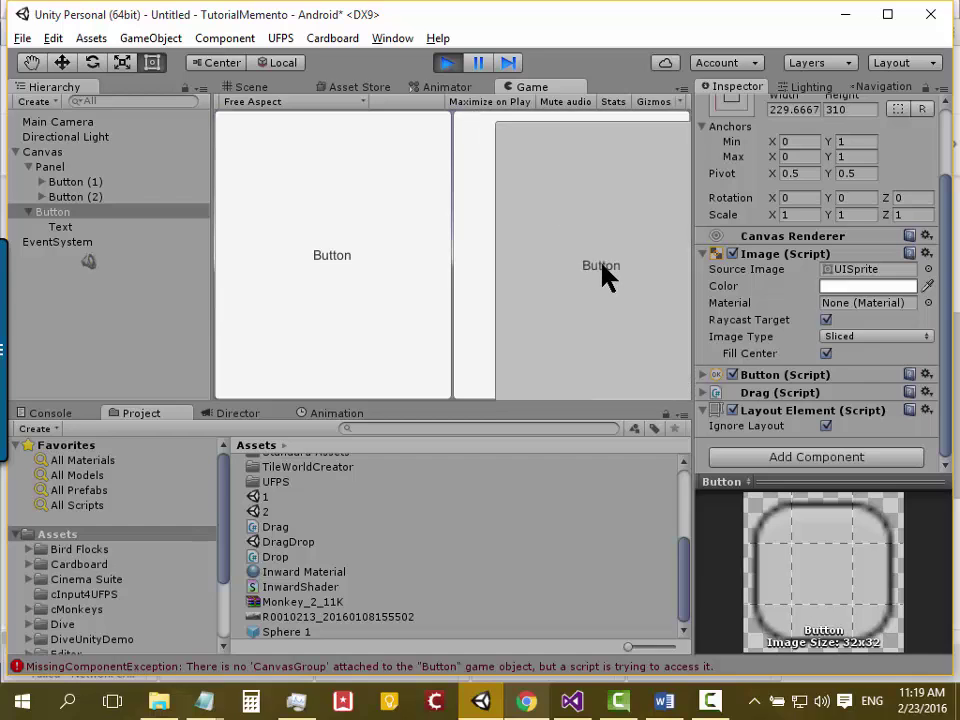
{"action": "mouse_move", "coordinate": [590, 236]}
{"action": "left_mouse_down"}
{"action": "mouse_move", "coordinate": [577, 250]}
{"action": "mouse_move", "coordinate": [608, 264]}
{"action": "left_mouse_up"}
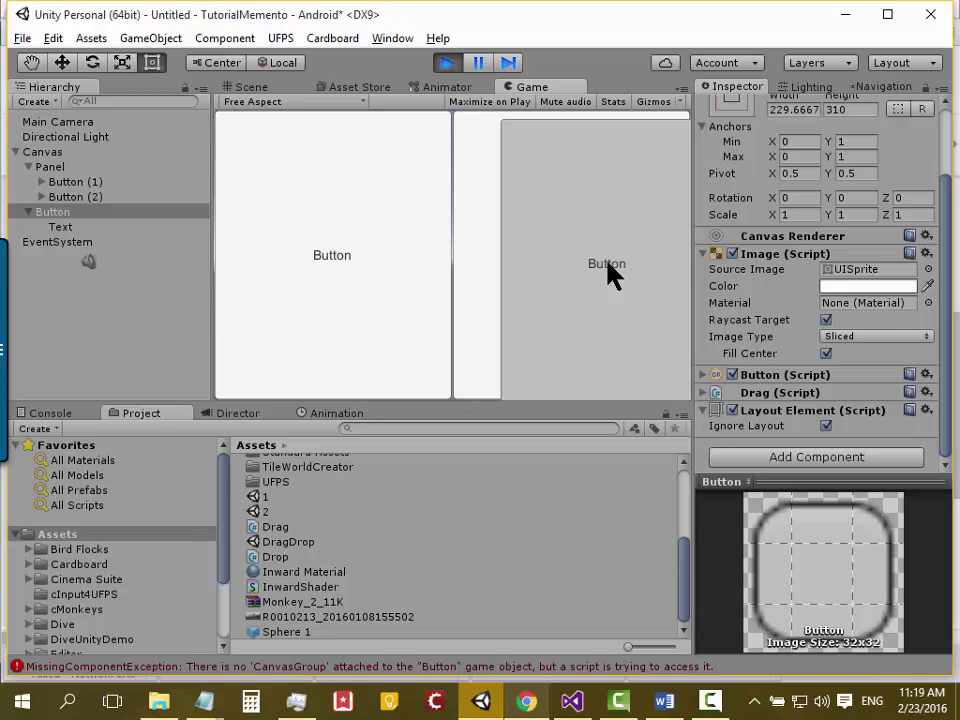
{"action": "mouse_move", "coordinate": [607, 264]}
{"action": "left_mouse_down"}
{"action": "mouse_move", "coordinate": [377, 212]}
{"action": "mouse_move", "coordinate": [538, 267]}
{"action": "mouse_move", "coordinate": [539, 186]}
{"action": "mouse_move", "coordinate": [621, 223]}
{"action": "mouse_move", "coordinate": [561, 161]}
{"action": "mouse_move", "coordinate": [555, 124]}
{"action": "left_mouse_up"}
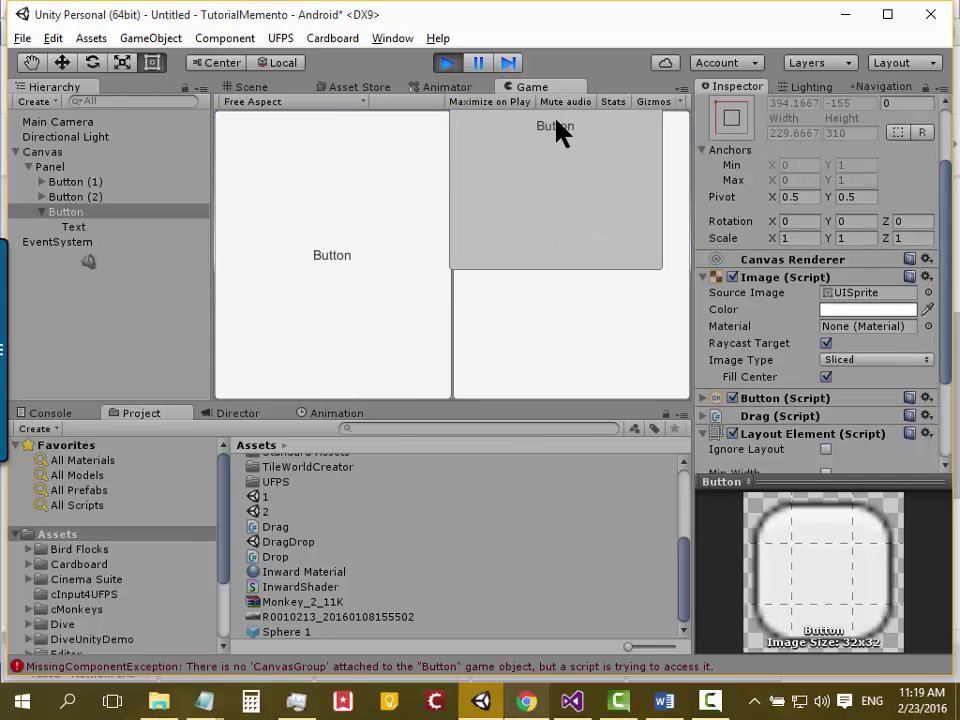
{"action": "left_click_drag", "start_coordinate": [564, 214], "coordinate": [566, 148]}
{"action": "left_click_drag", "start_coordinate": [579, 257], "coordinate": [574, 158]}
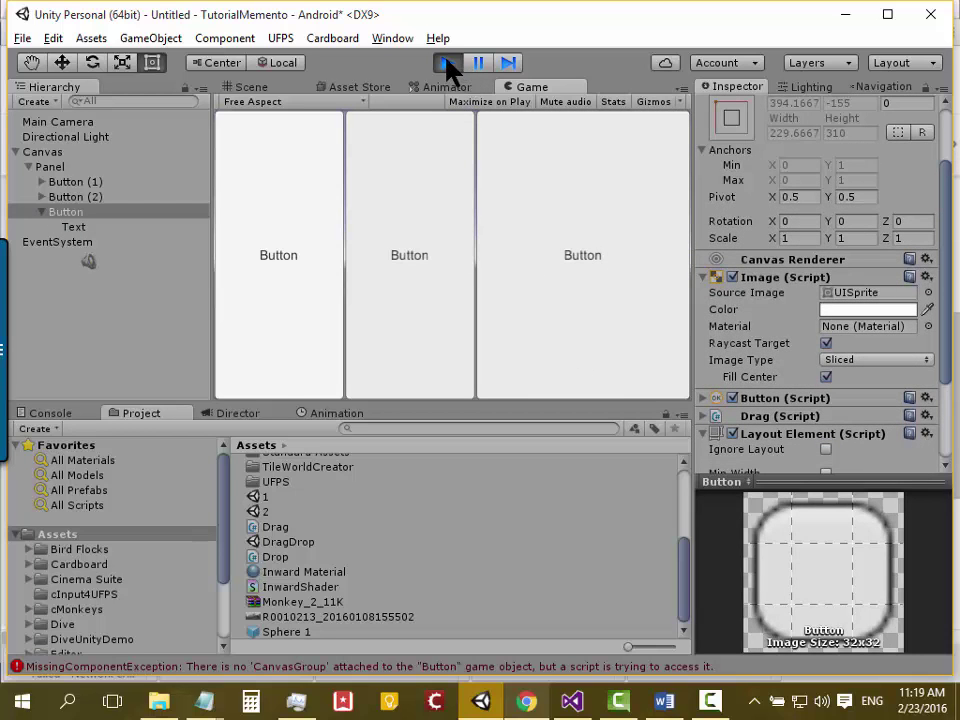
{"action": "left_click", "coordinate": [449, 63]}
{"action": "scroll", "coordinate": [948, 275], "scroll_direction": "down", "scroll_amount": 3}
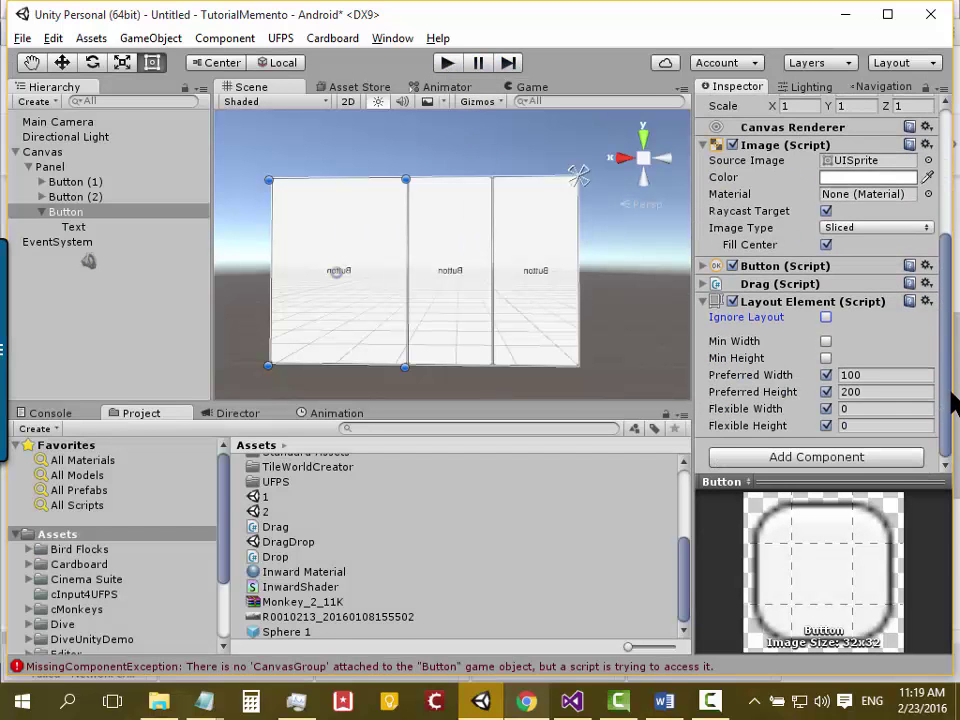
{"action": "left_click", "coordinate": [704, 302]}
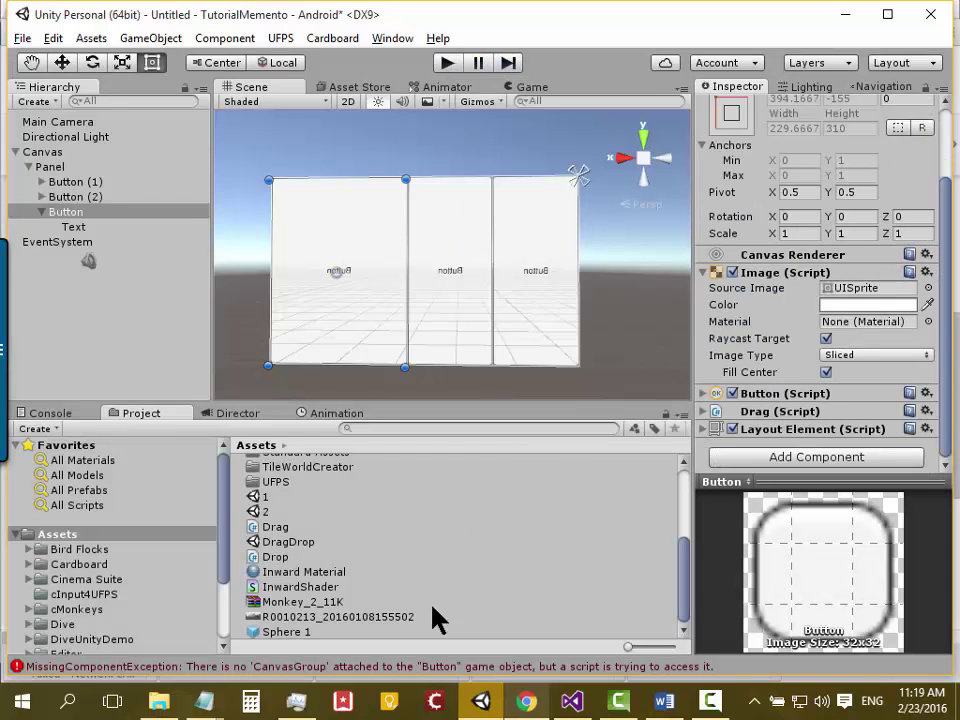
{"action": "left_click", "coordinate": [571, 702]}
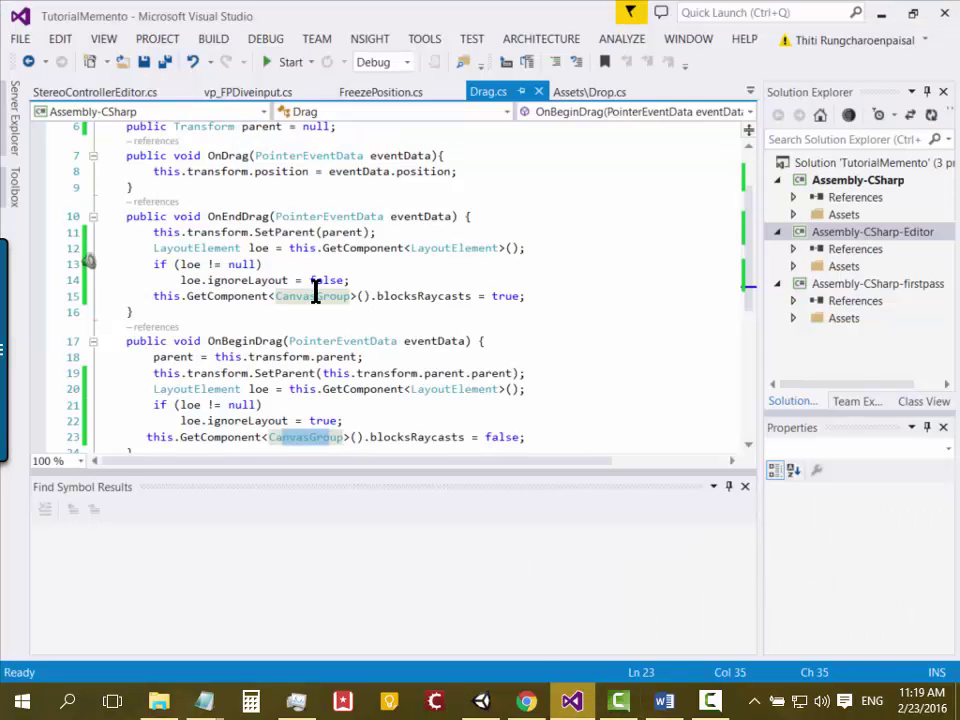
{"action": "mouse_move", "coordinate": [315, 300]}
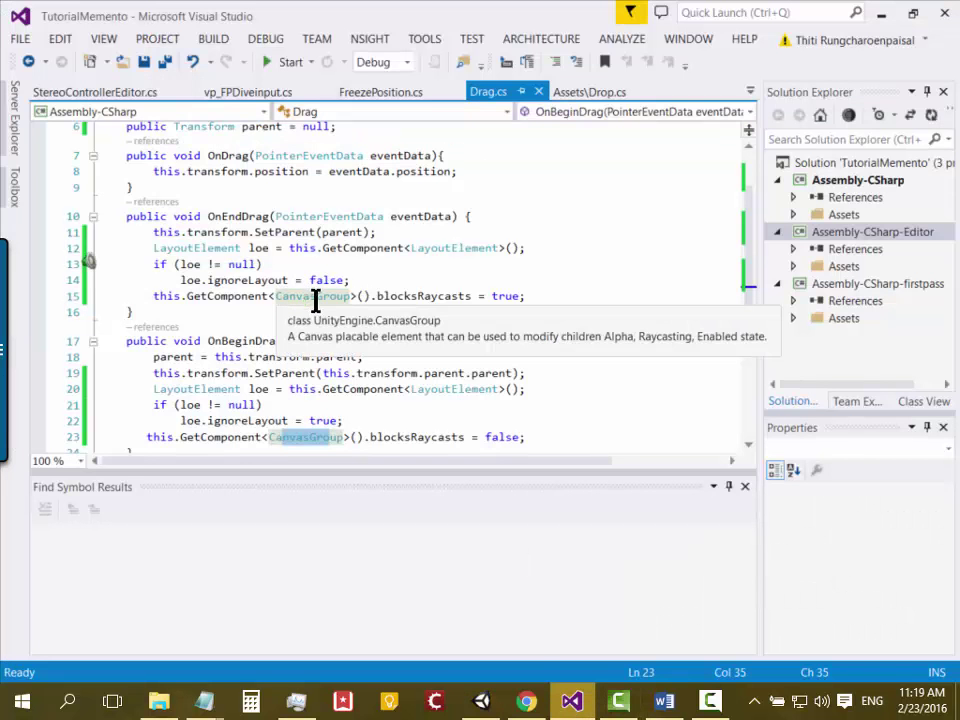
{"action": "left_click", "coordinate": [578, 703]}
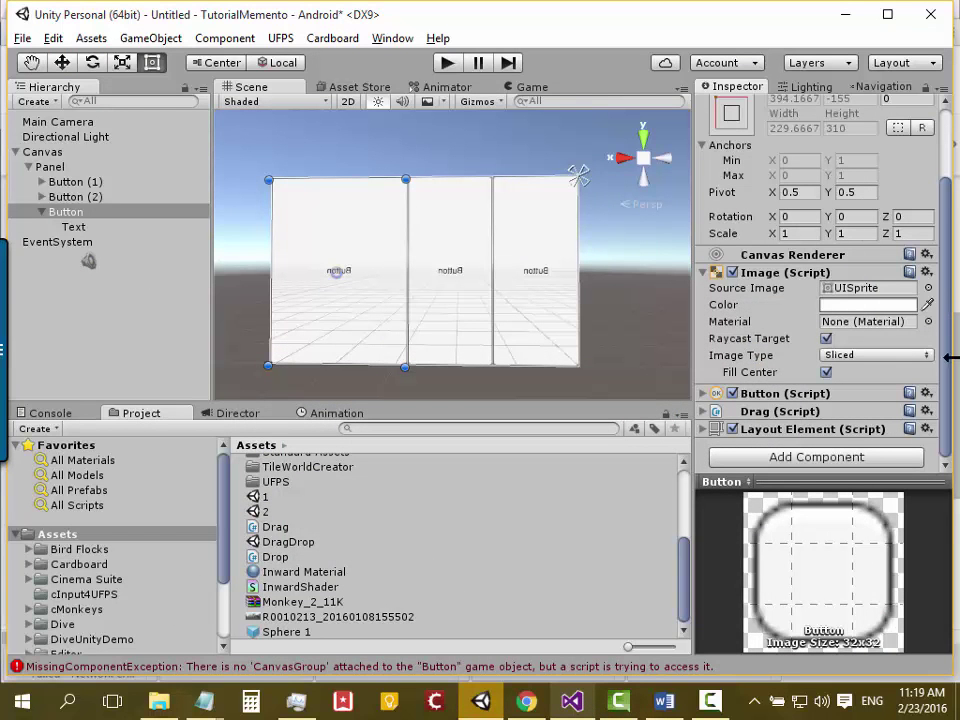
Search 'Can' in Add Component and add a Canvas Group to the Button
{"action": "left_click", "coordinate": [825, 461]}
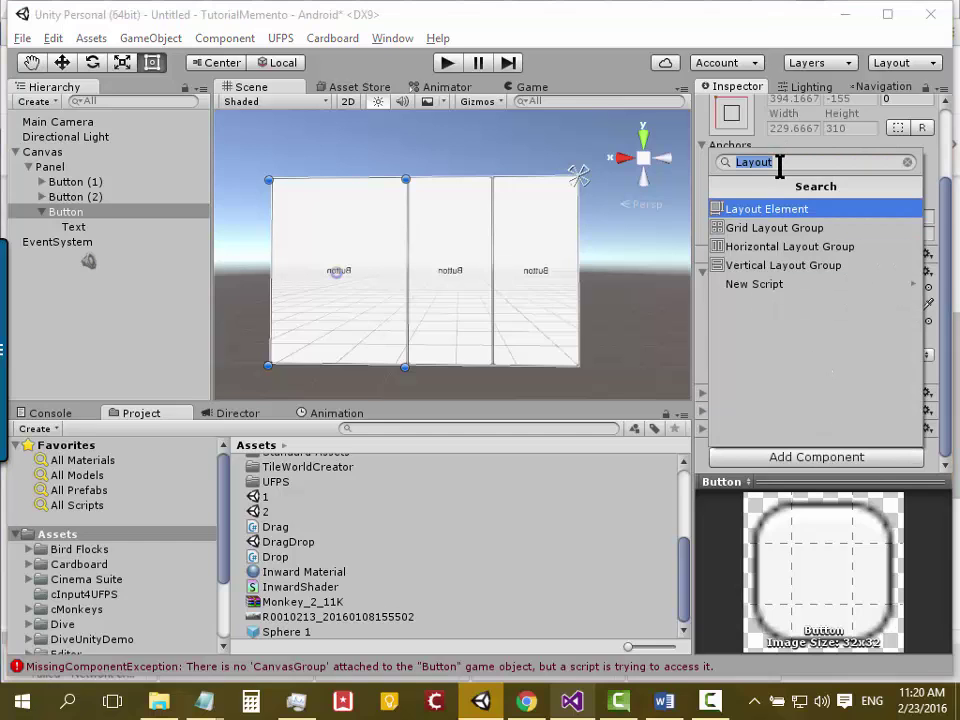
{"action": "type", "text": "Can"}
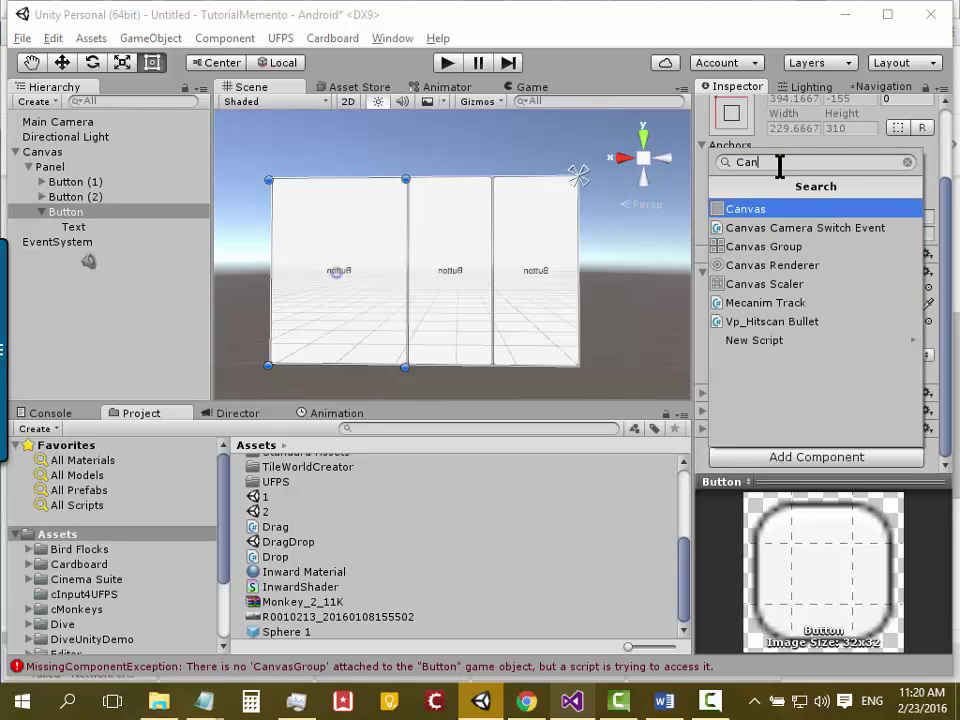
{"action": "key", "text": "Down"}
{"action": "key", "text": "Down"}
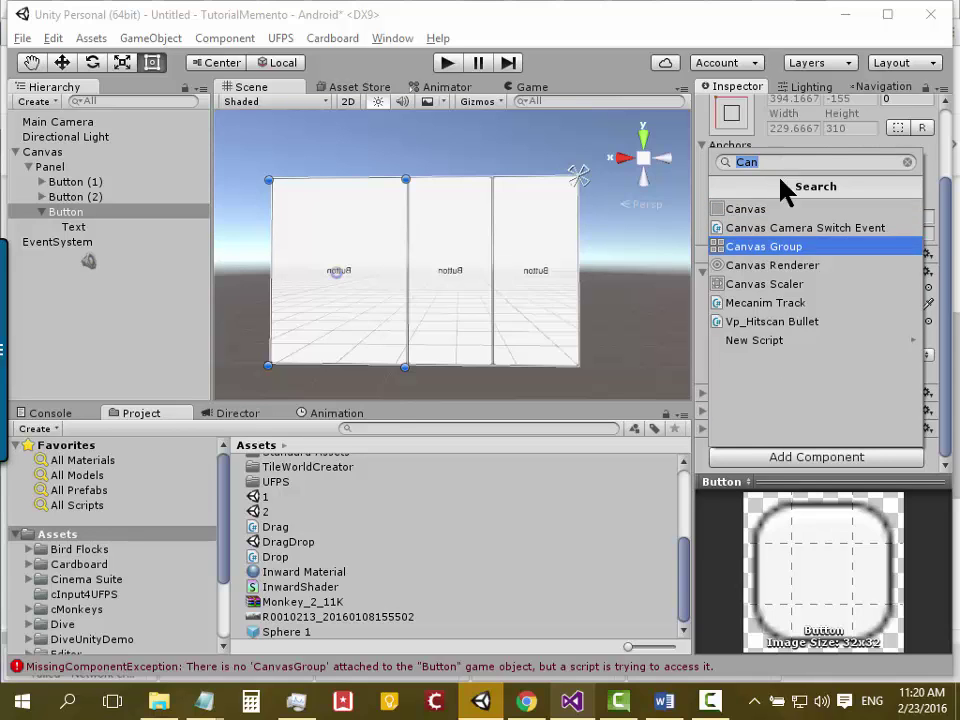
{"action": "left_click", "coordinate": [818, 257]}
Turn off the Canvas Group's Blocks Raycasts and run the scene to test dragging
{"action": "scroll", "coordinate": [945, 340], "scroll_direction": "down", "scroll_amount": 3}
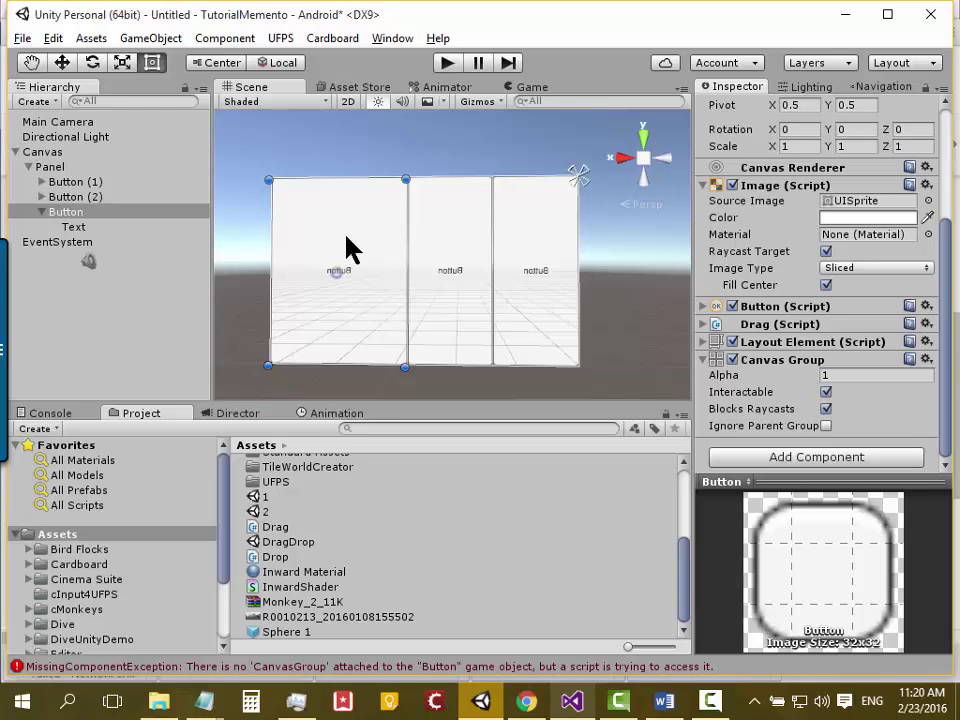
{"action": "left_click", "coordinate": [826, 409]}
{"action": "left_click", "coordinate": [444, 64]}
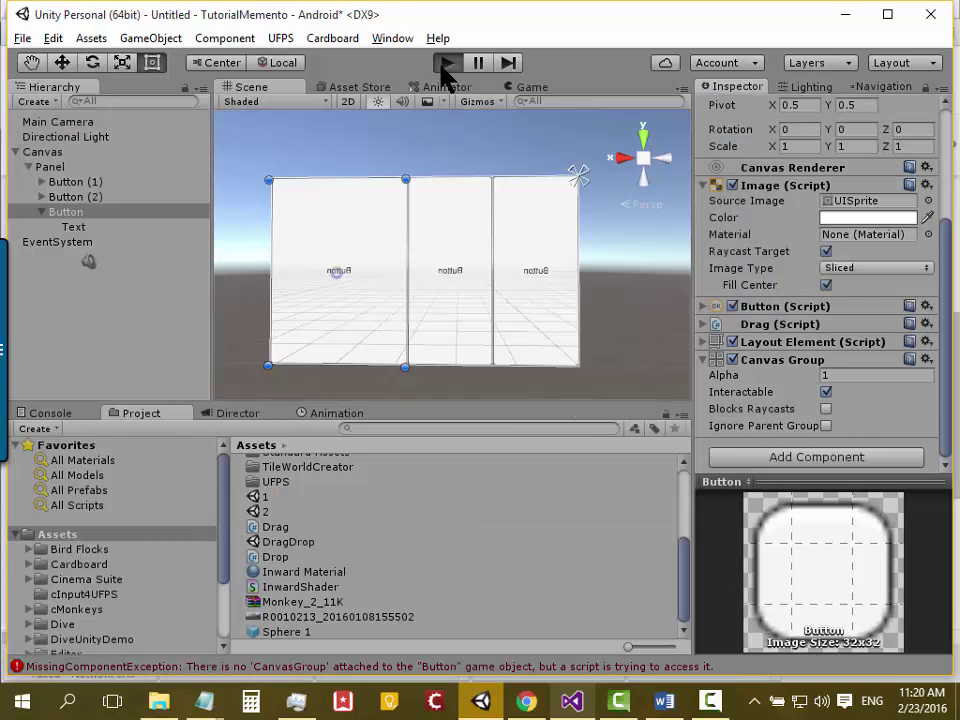
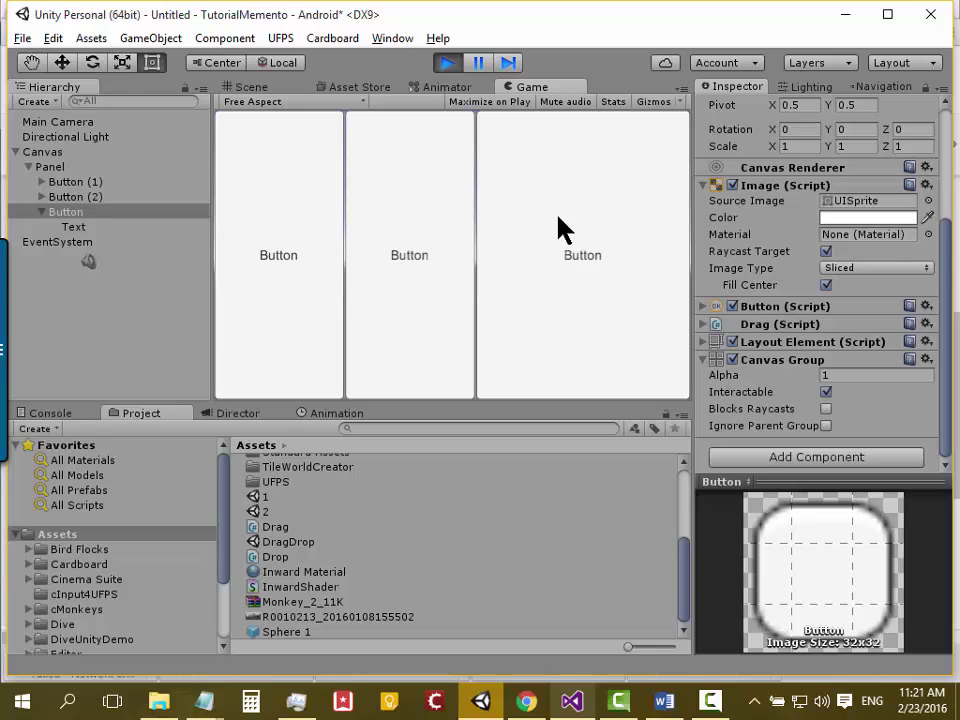
Stop the game, enable Blocks Raycasts on the Button's Canvas Group, and replay the scene
{"action": "left_click", "coordinate": [447, 62]}
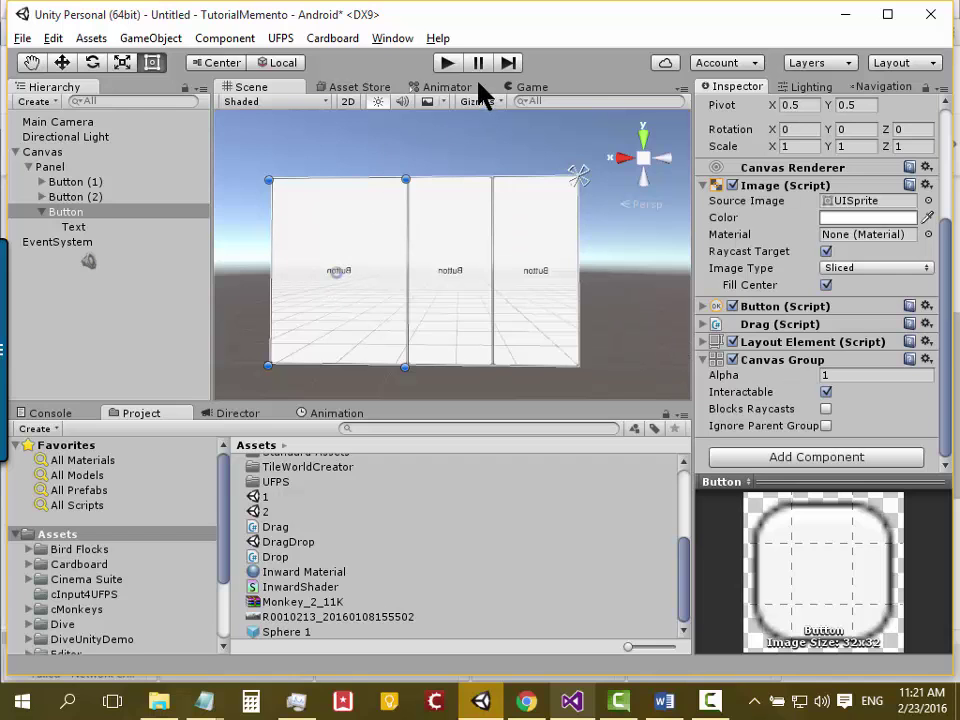
{"action": "left_click", "coordinate": [826, 408]}
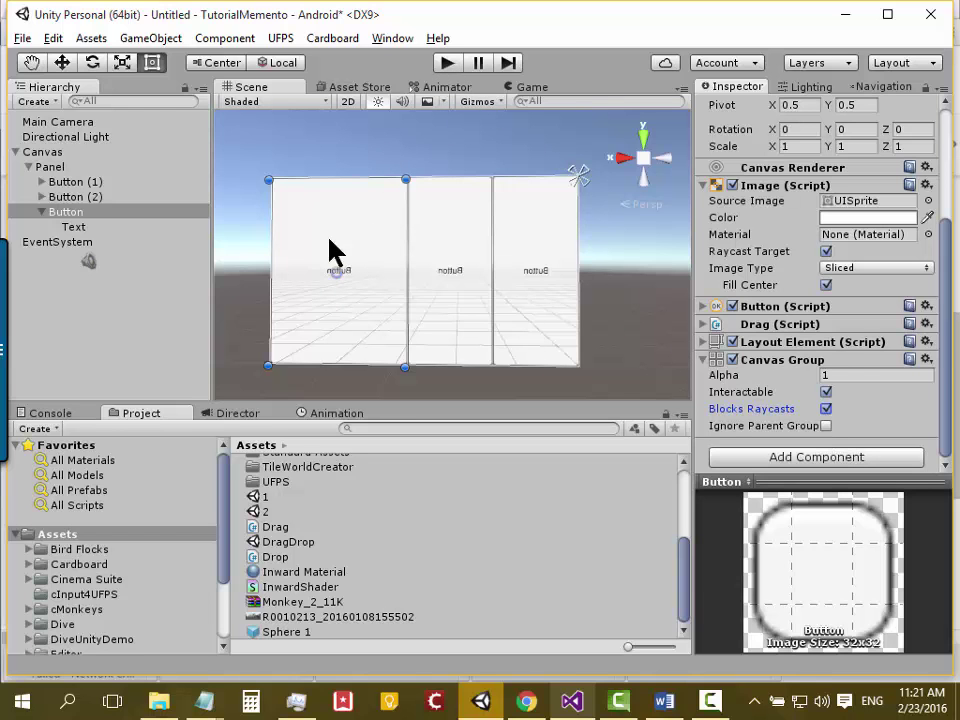
{"action": "left_click", "coordinate": [447, 62]}
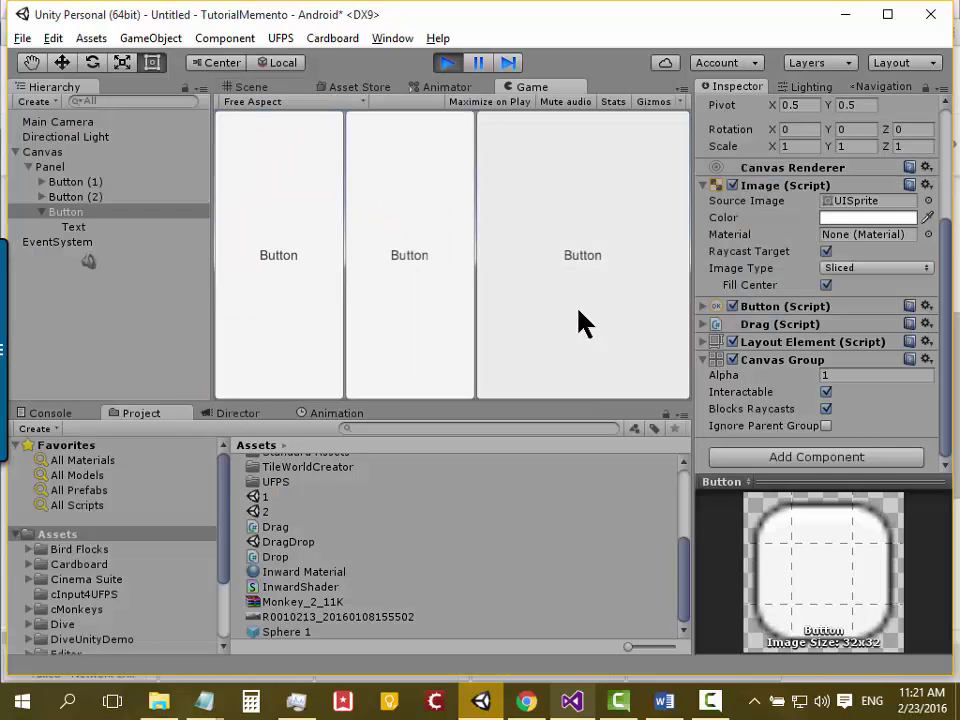
{"action": "mouse_move", "coordinate": [561, 306]}
{"action": "left_mouse_down"}
{"action": "mouse_move", "coordinate": [590, 315]}
{"action": "mouse_move", "coordinate": [550, 122]}
{"action": "mouse_move", "coordinate": [603, 186]}
{"action": "left_mouse_up"}
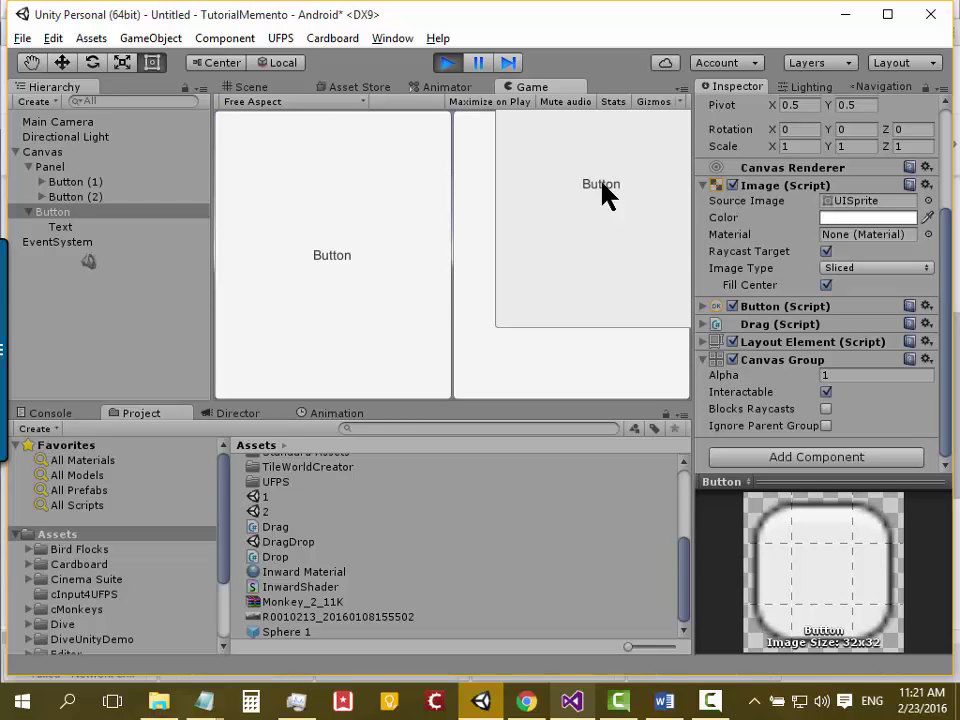
{"action": "left_click_drag", "start_coordinate": [603, 193], "coordinate": [580, 255]}
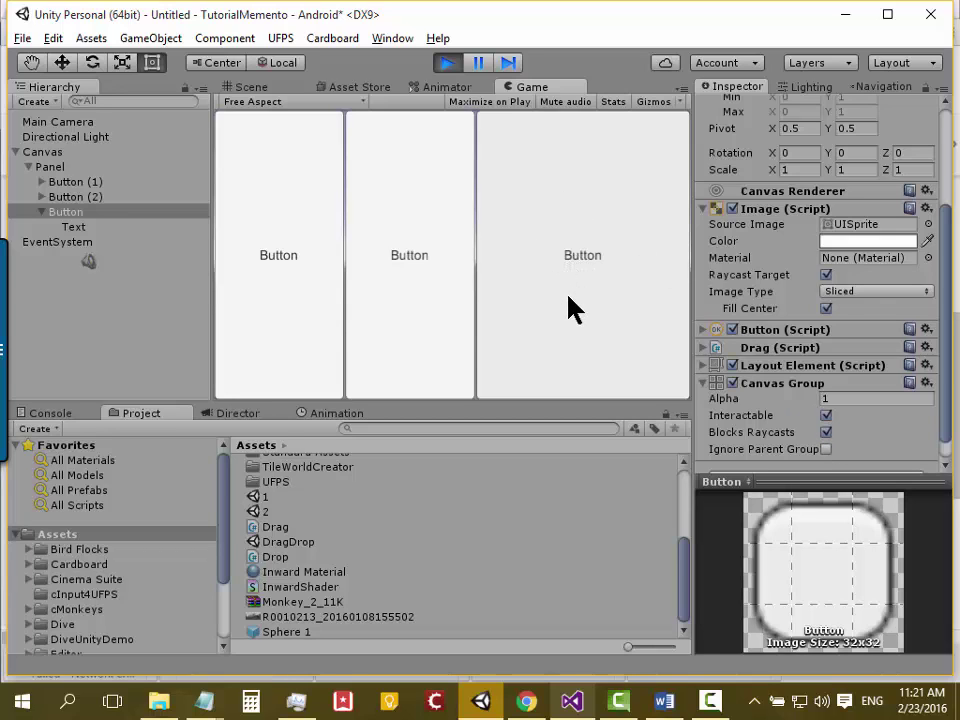
{"action": "left_click_drag", "start_coordinate": [568, 306], "coordinate": [562, 208]}
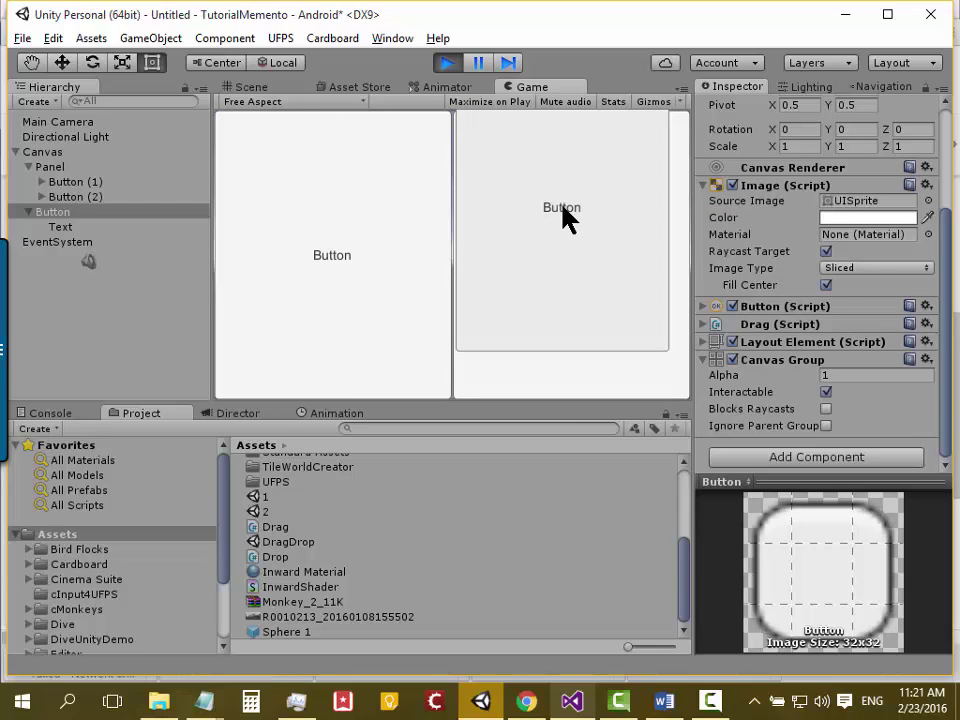
{"action": "mouse_move", "coordinate": [563, 208]}
{"action": "left_mouse_down"}
{"action": "mouse_move", "coordinate": [556, 144]}
{"action": "mouse_move", "coordinate": [392, 236]}
{"action": "mouse_move", "coordinate": [541, 200]}
{"action": "left_mouse_up"}
{"action": "mouse_move", "coordinate": [571, 187]}
{"action": "left_mouse_down"}
{"action": "mouse_move", "coordinate": [603, 227]}
{"action": "mouse_move", "coordinate": [514, 191]}
{"action": "left_mouse_up"}
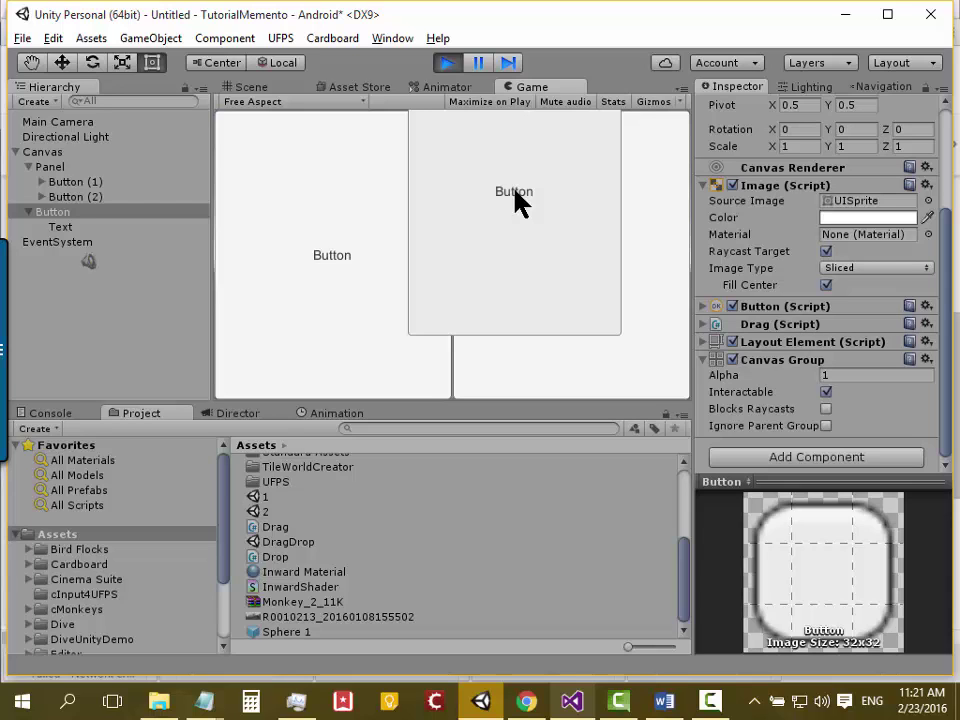
{"action": "left_click_drag", "start_coordinate": [515, 193], "coordinate": [563, 186]}
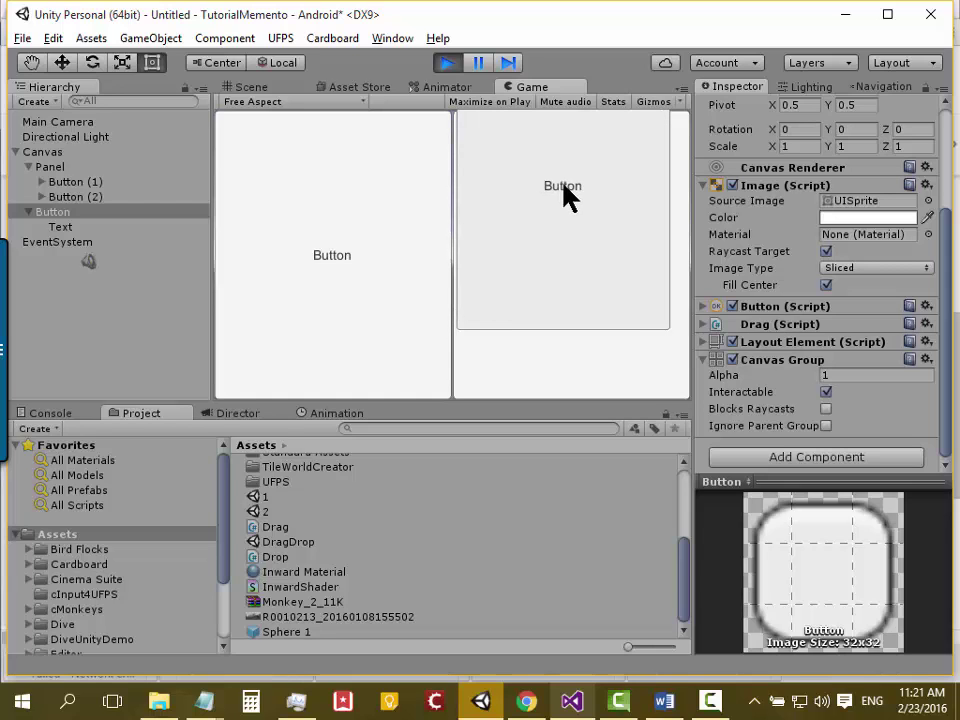
{"action": "left_click_drag", "start_coordinate": [563, 185], "coordinate": [570, 240]}
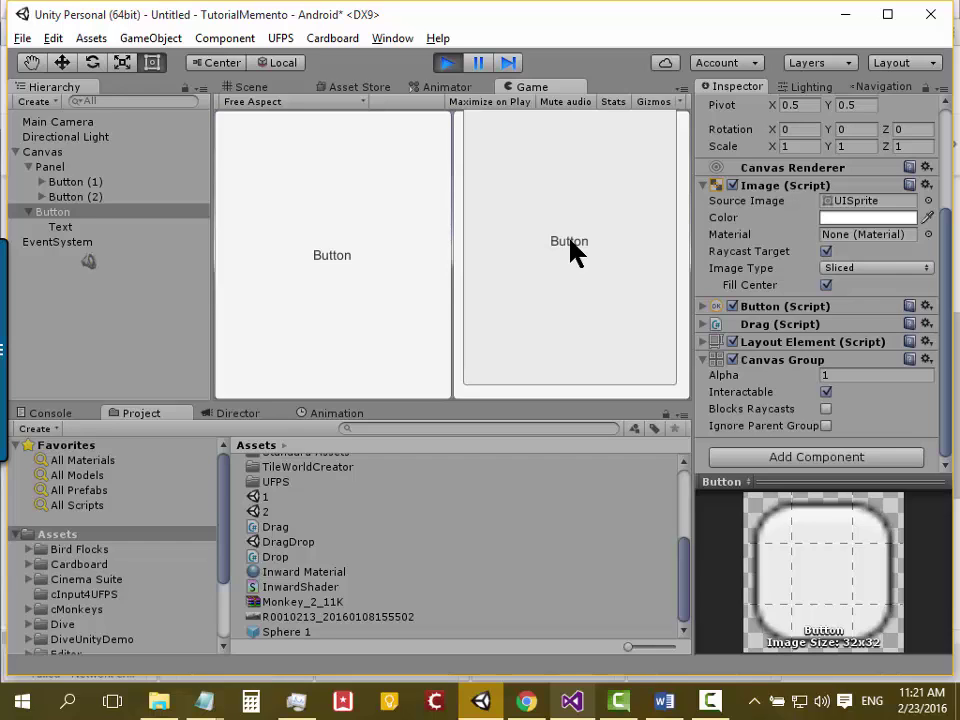
{"action": "left_click_drag", "start_coordinate": [570, 250], "coordinate": [571, 251]}
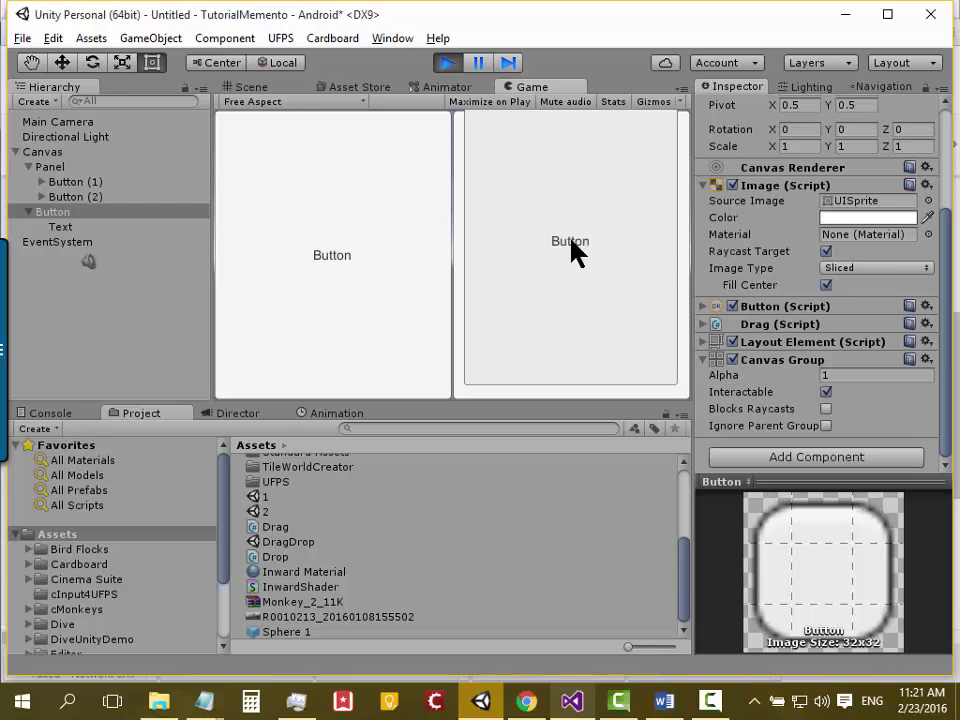
{"action": "mouse_move", "coordinate": [571, 241]}
{"action": "left_mouse_down"}
{"action": "mouse_move", "coordinate": [510, 130]}
{"action": "mouse_move", "coordinate": [514, 229]}
{"action": "mouse_move", "coordinate": [531, 170]}
{"action": "left_mouse_up"}
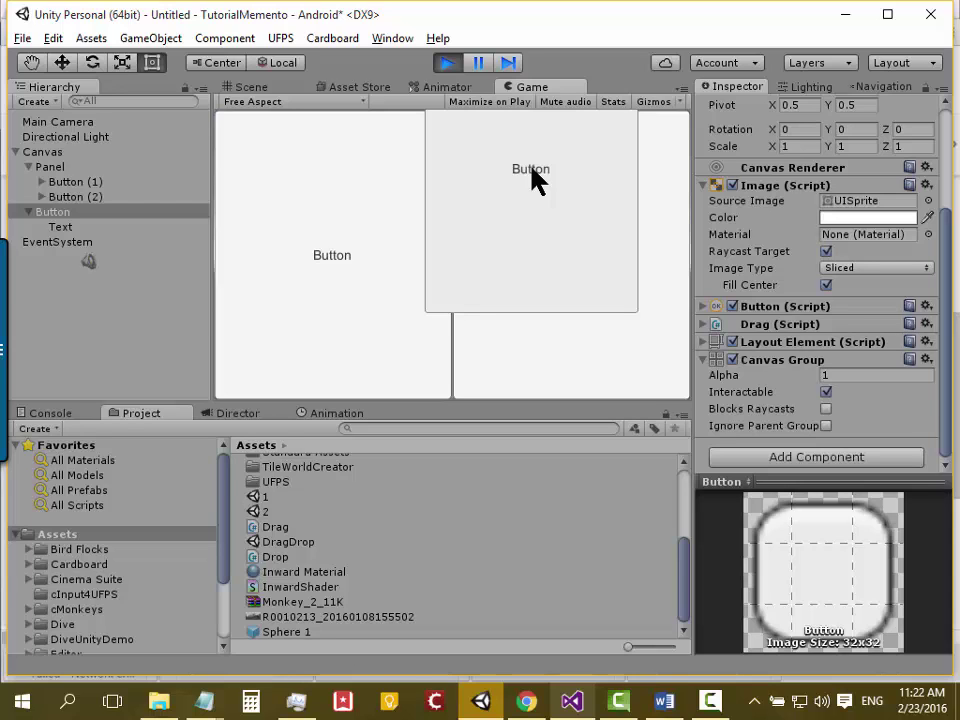
{"action": "mouse_move", "coordinate": [531, 171]}
{"action": "left_mouse_down"}
{"action": "mouse_move", "coordinate": [585, 263]}
{"action": "mouse_move", "coordinate": [578, 188]}
{"action": "mouse_move", "coordinate": [582, 205]}
{"action": "left_mouse_up"}
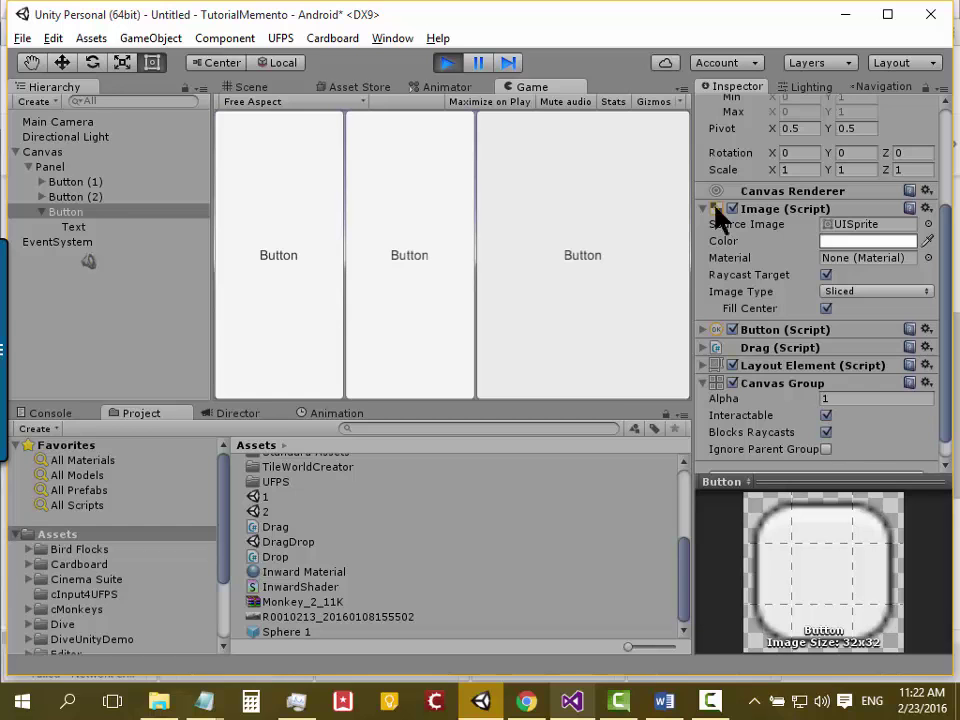
{"action": "left_click", "coordinate": [572, 702]}
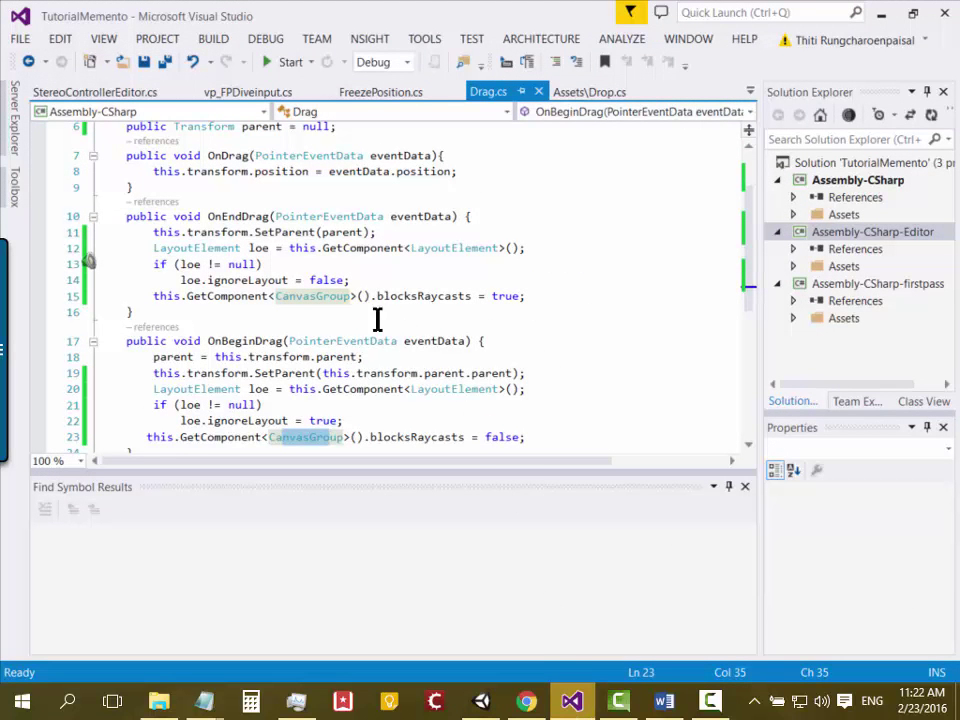
{"action": "scroll", "coordinate": [276, 242], "scroll_direction": "up", "scroll_amount": 1}
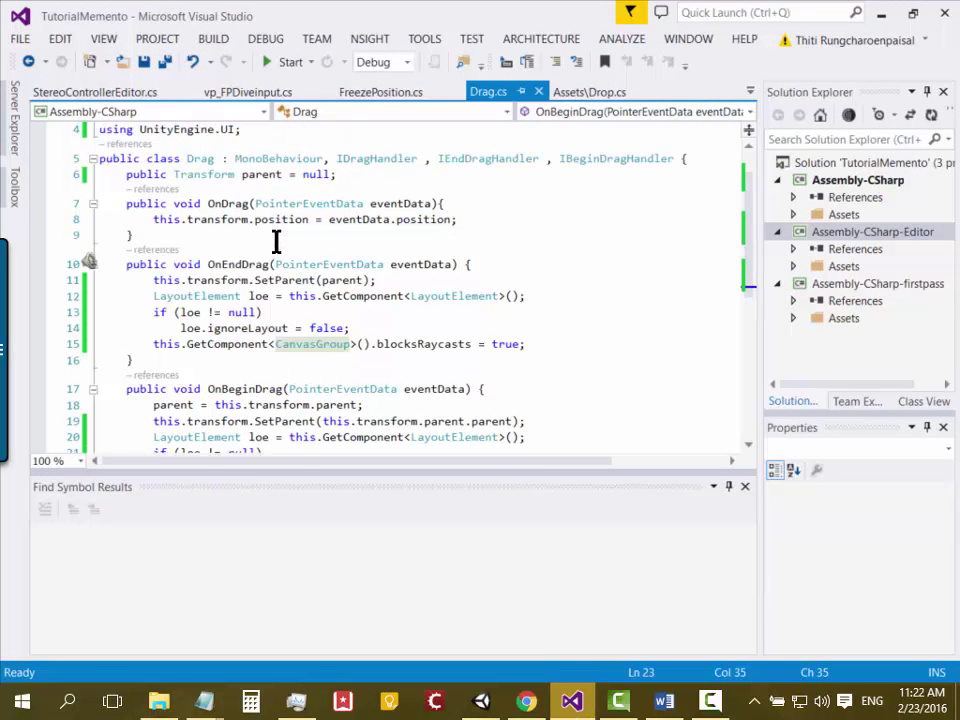
{"action": "double_click", "coordinate": [232, 264]}
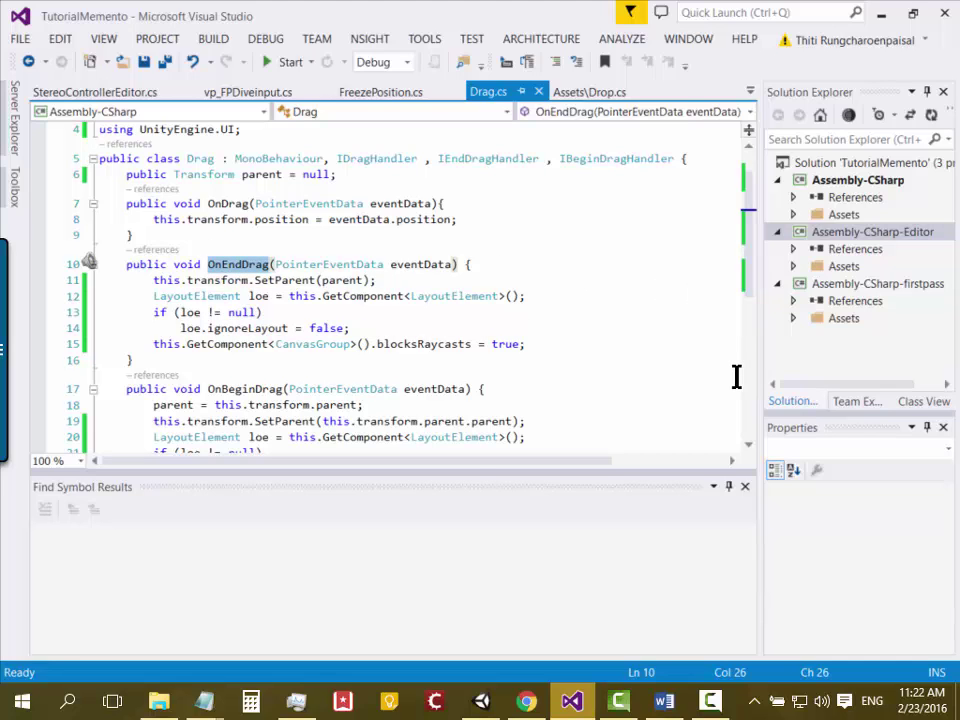
{"action": "left_click", "coordinate": [453, 352]}
{"action": "left_click_drag", "start_coordinate": [377, 344], "coordinate": [455, 344]}
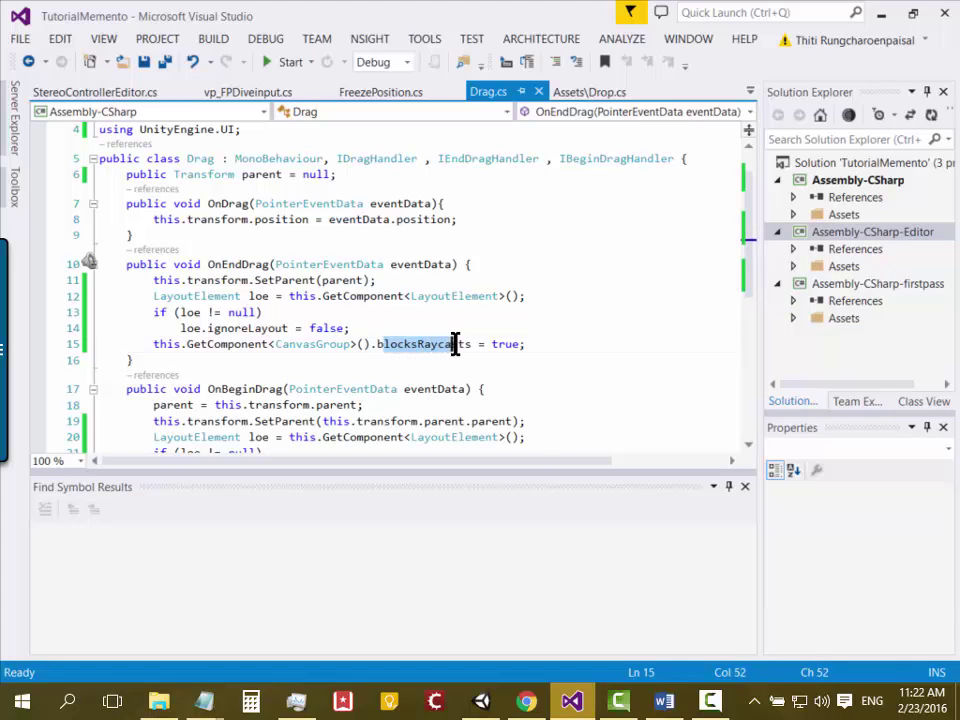
{"action": "left_click", "coordinate": [510, 344]}
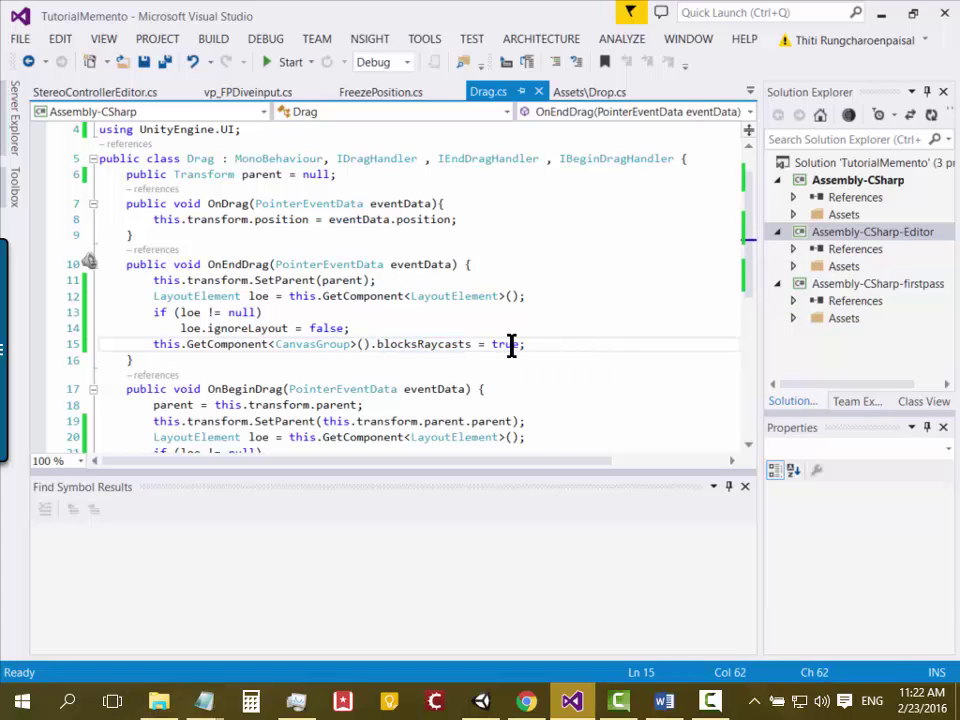
{"action": "left_click_drag", "start_coordinate": [514, 344], "coordinate": [492, 345]}
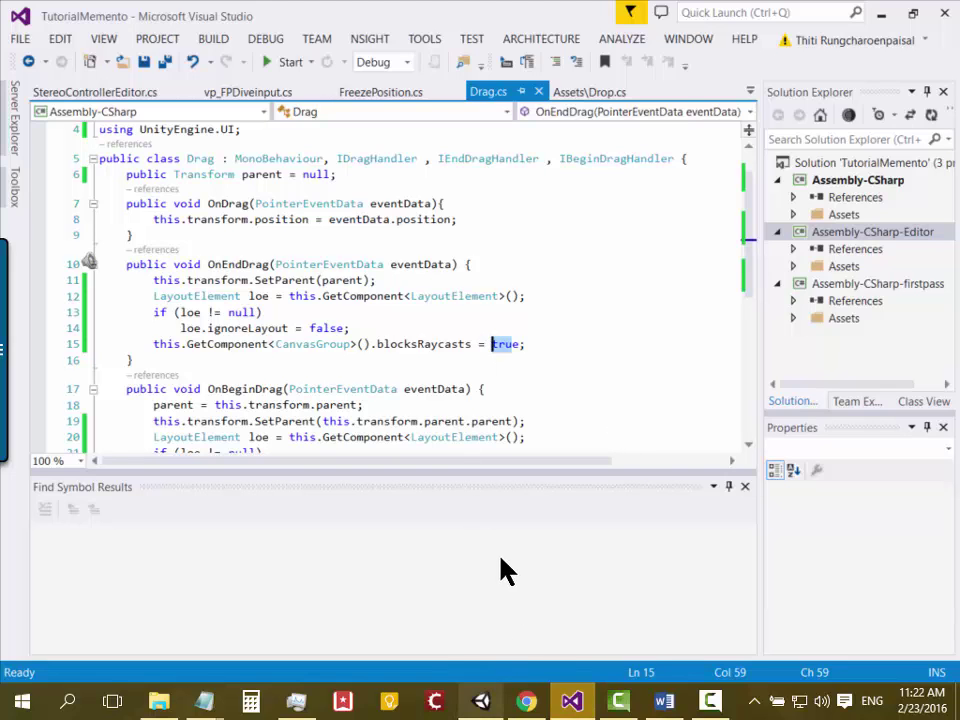
{"action": "left_click", "coordinate": [479, 706]}
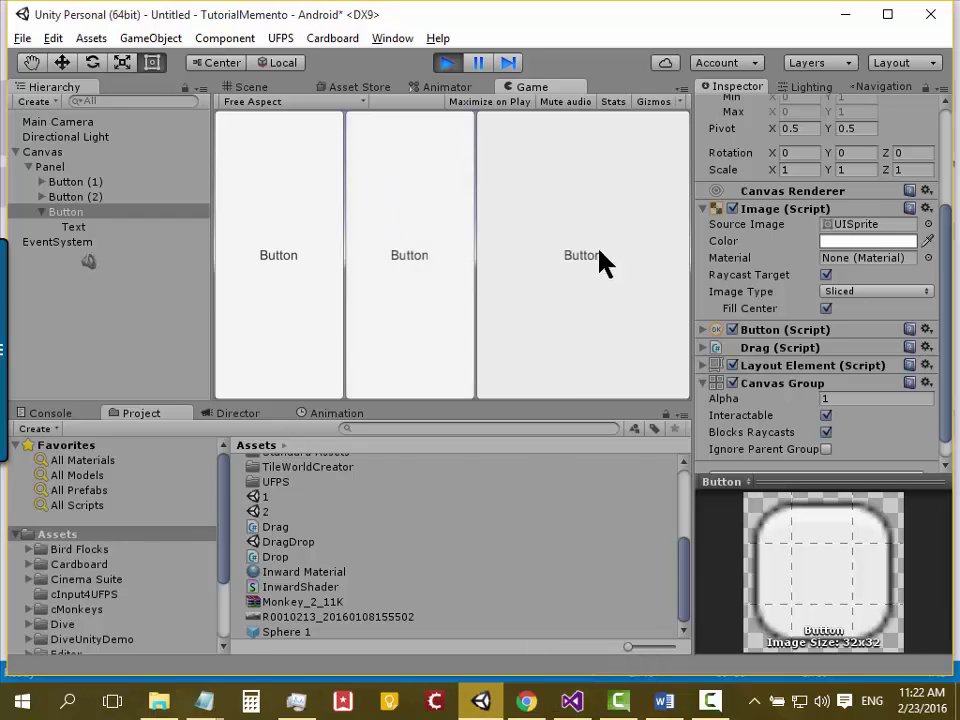
Drag the third button out of the row, drop it back as third, and stop the game
{"action": "left_click_drag", "start_coordinate": [570, 238], "coordinate": [474, 163]}
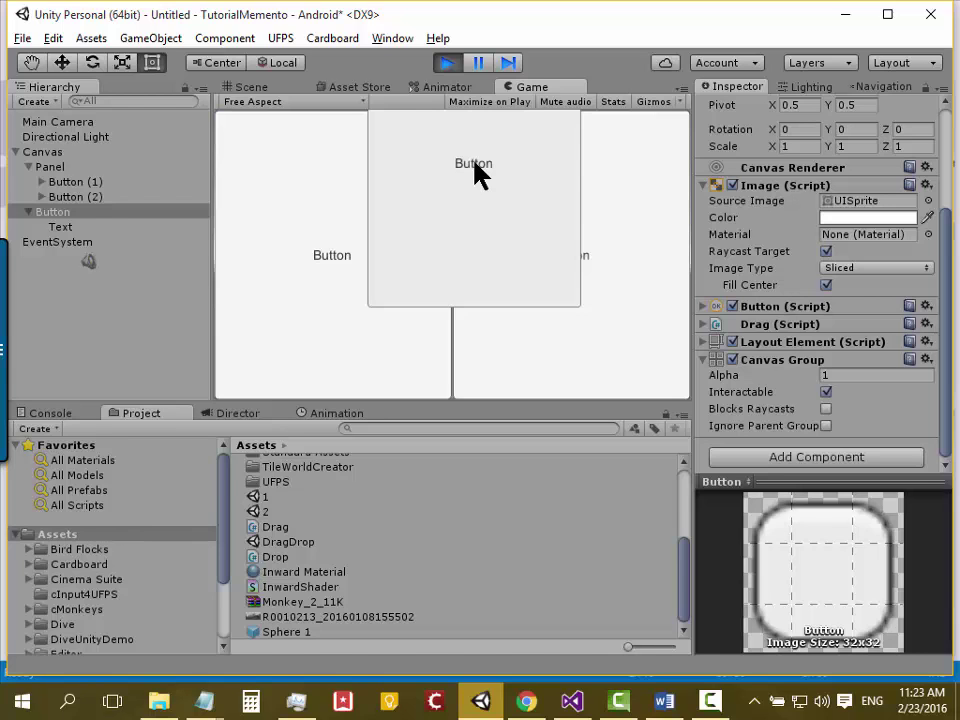
{"action": "mouse_move", "coordinate": [478, 175]}
{"action": "left_mouse_down"}
{"action": "mouse_move", "coordinate": [452, 180]}
{"action": "mouse_move", "coordinate": [625, 147]}
{"action": "mouse_move", "coordinate": [598, 176]}
{"action": "mouse_move", "coordinate": [420, 200]}
{"action": "mouse_move", "coordinate": [450, 265]}
{"action": "left_mouse_up"}
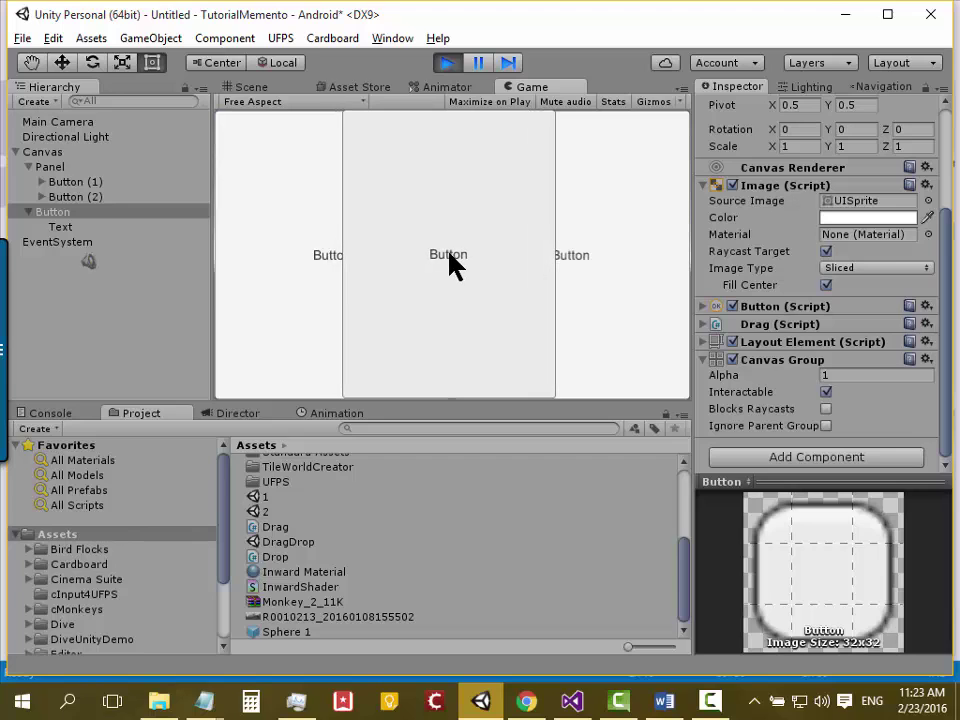
{"action": "left_click_drag", "start_coordinate": [450, 265], "coordinate": [451, 264]}
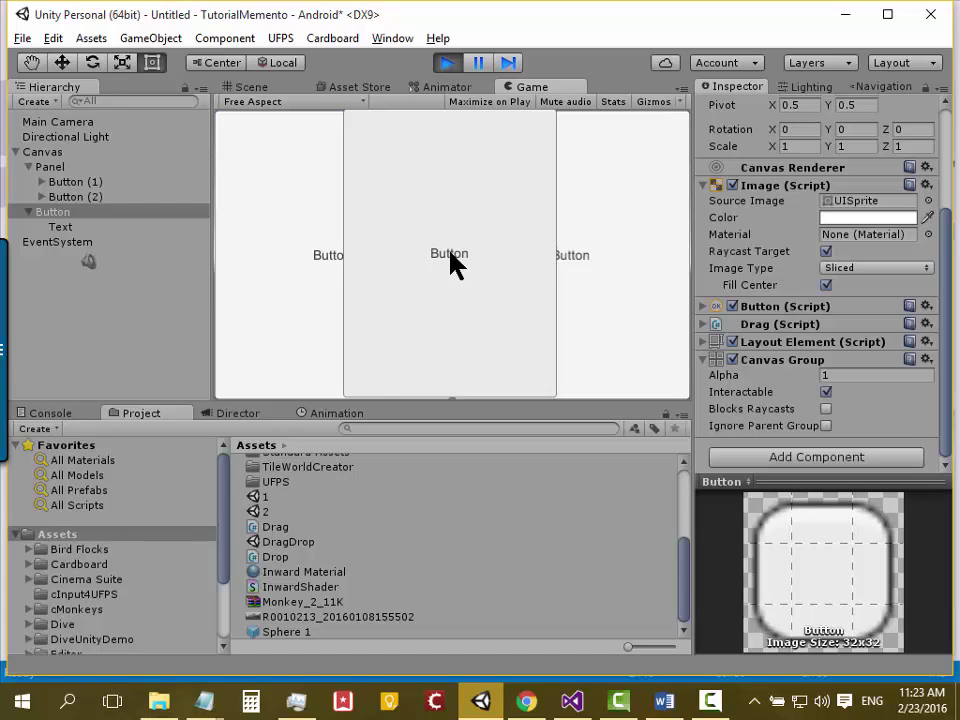
{"action": "left_click_drag", "start_coordinate": [450, 262], "coordinate": [634, 274]}
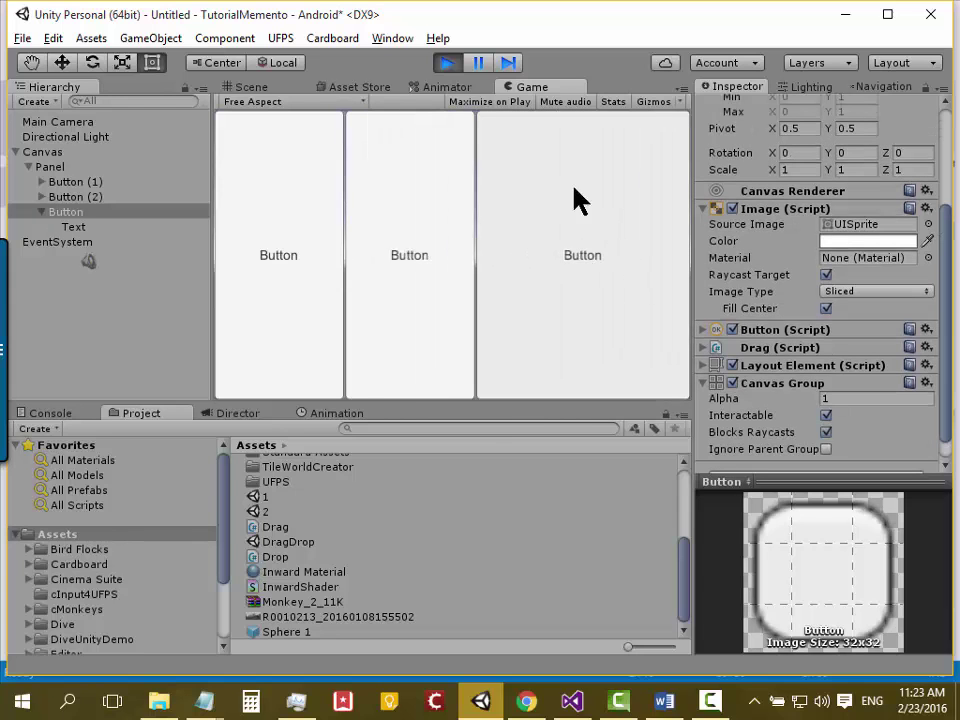
{"action": "left_click", "coordinate": [449, 63]}
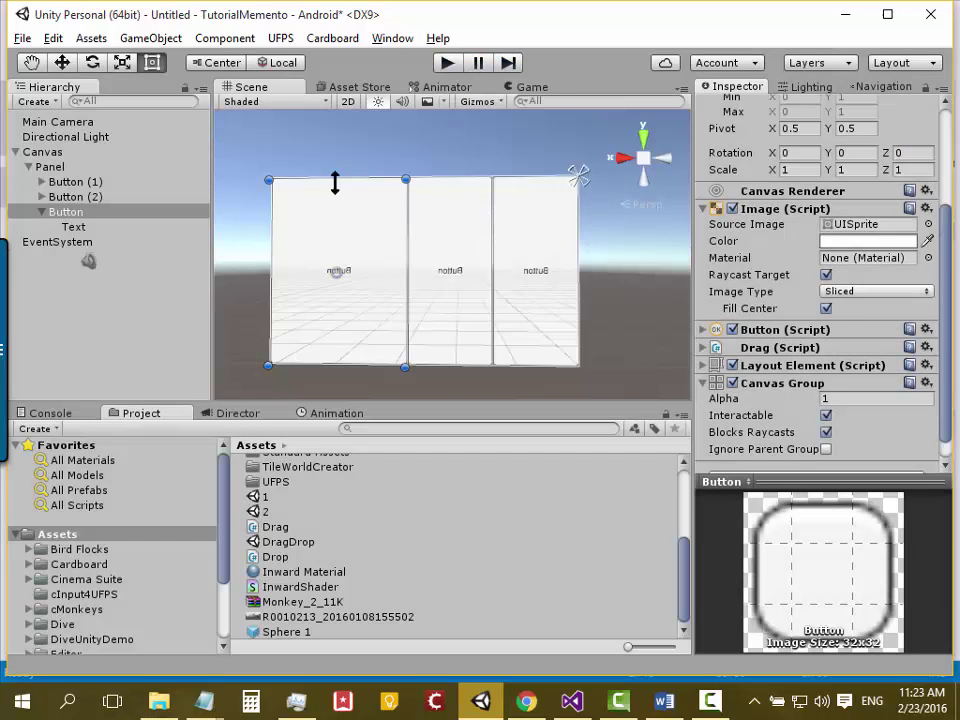
Delete the duplicates Button (1) and Button (2) from the Hierarchy
{"action": "left_click", "coordinate": [80, 183]}
{"action": "left_click", "coordinate": [71, 212]}
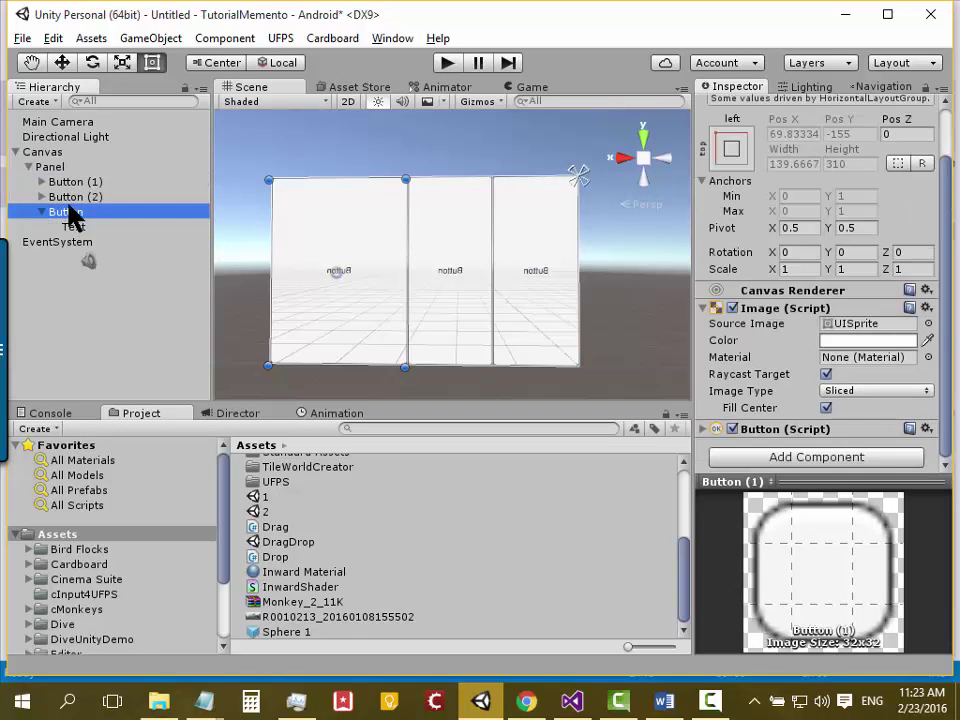
{"action": "left_click", "coordinate": [86, 181]}
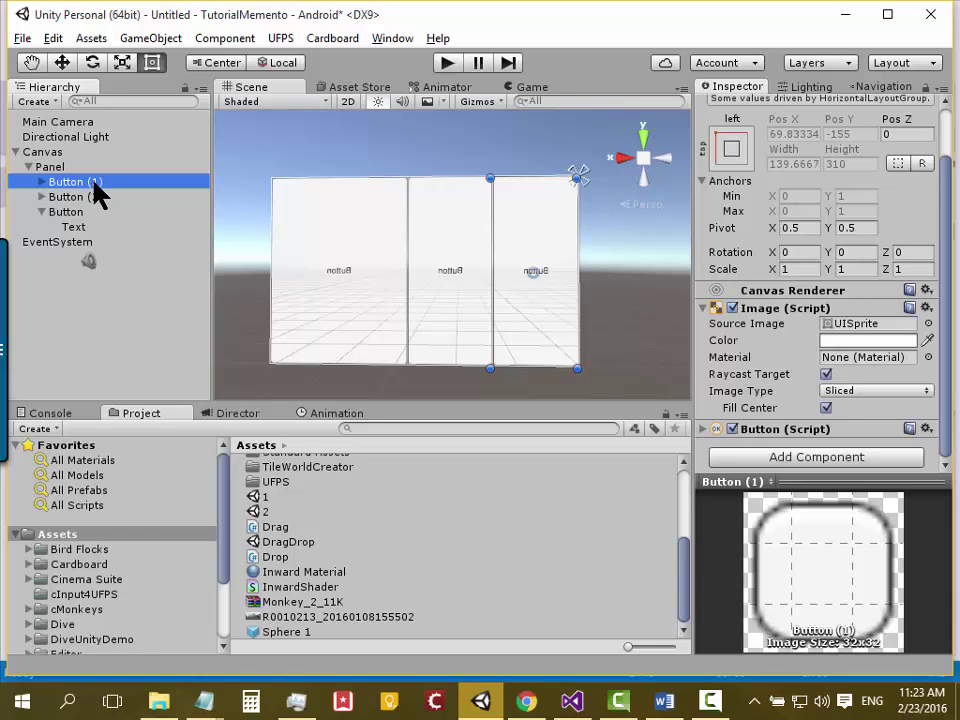
{"action": "key", "text": "Delete"}
{"action": "left_click", "coordinate": [93, 183]}
{"action": "key", "text": "Delete"}
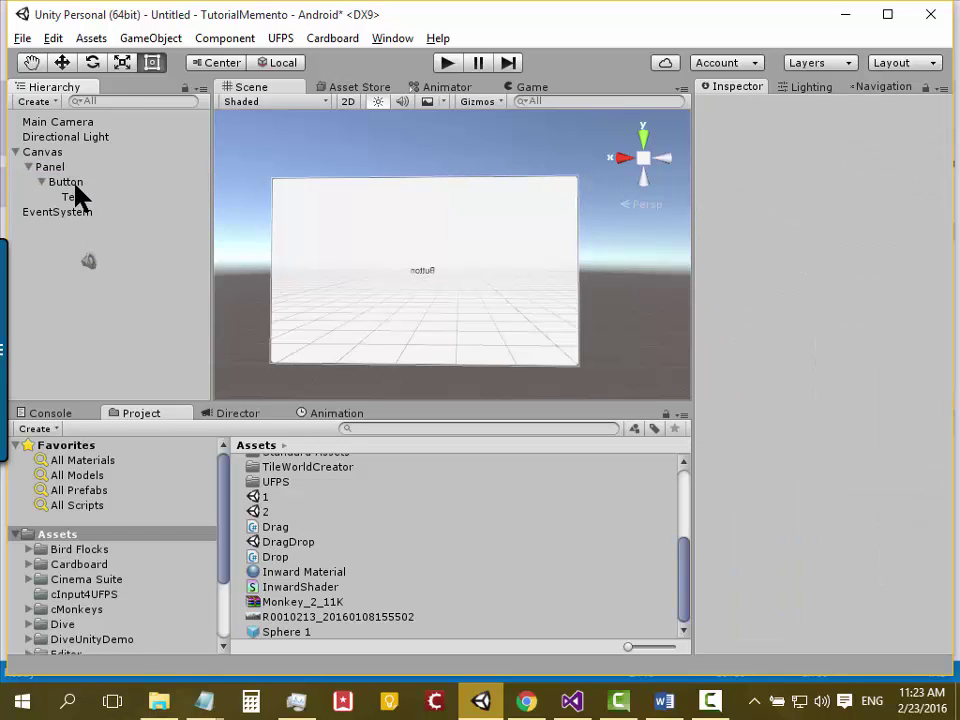
Drag the remaining Button into Assets to save it as a prefab
{"action": "left_click", "coordinate": [75, 185]}
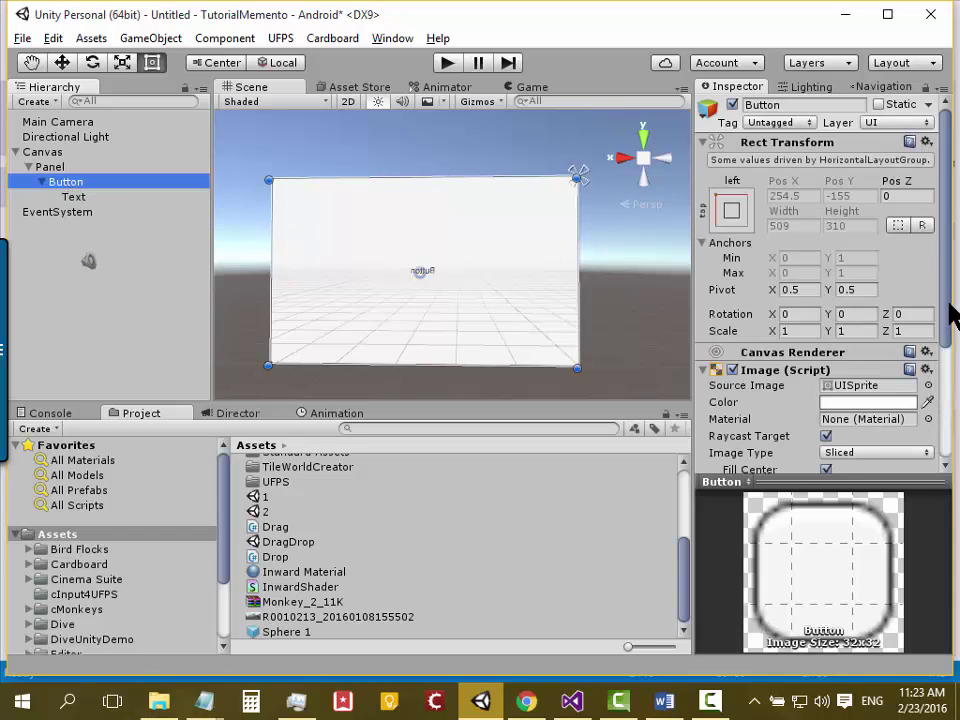
{"action": "scroll", "coordinate": [936, 435], "scroll_direction": "down", "scroll_amount": 5}
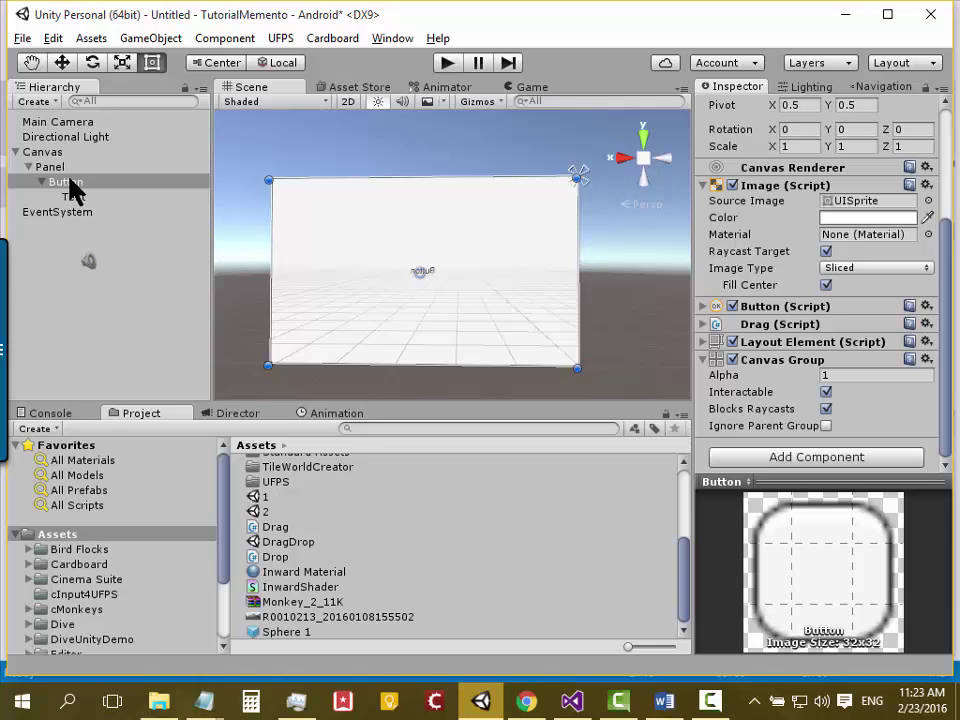
{"action": "mouse_move", "coordinate": [72, 190]}
{"action": "left_mouse_down"}
{"action": "mouse_move", "coordinate": [70, 538]}
{"action": "mouse_move", "coordinate": [90, 517]}
{"action": "left_mouse_up"}
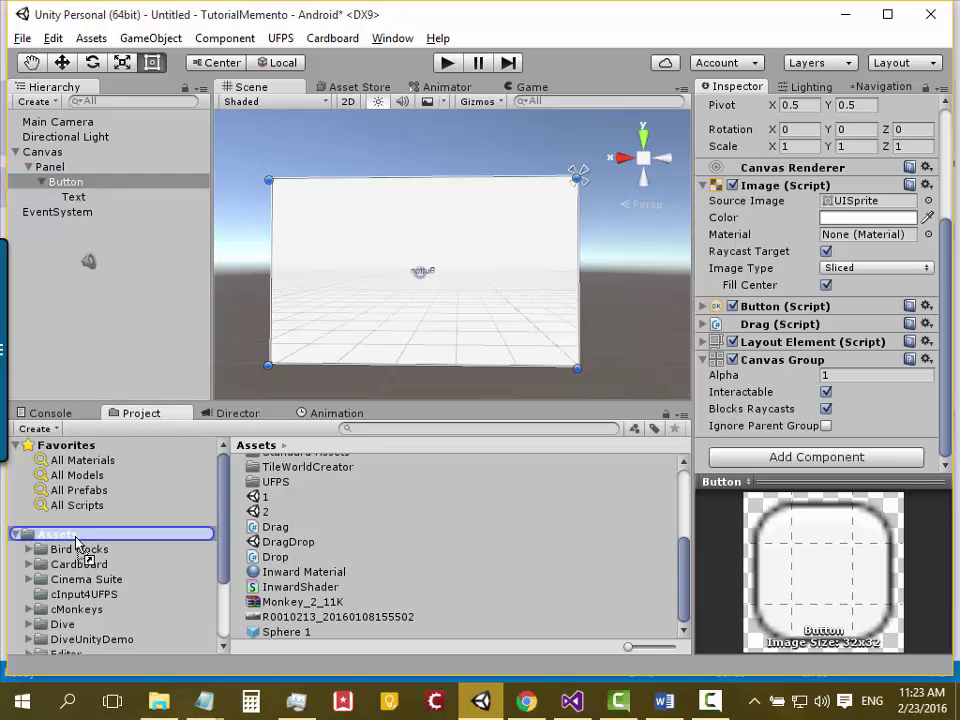
Confirm the Button prefab's name in the Project assets
{"action": "mouse_move", "coordinate": [90, 517]}
{"action": "left_mouse_down"}
{"action": "mouse_move", "coordinate": [96, 170]}
{"action": "mouse_move", "coordinate": [96, 538]}
{"action": "left_mouse_up"}
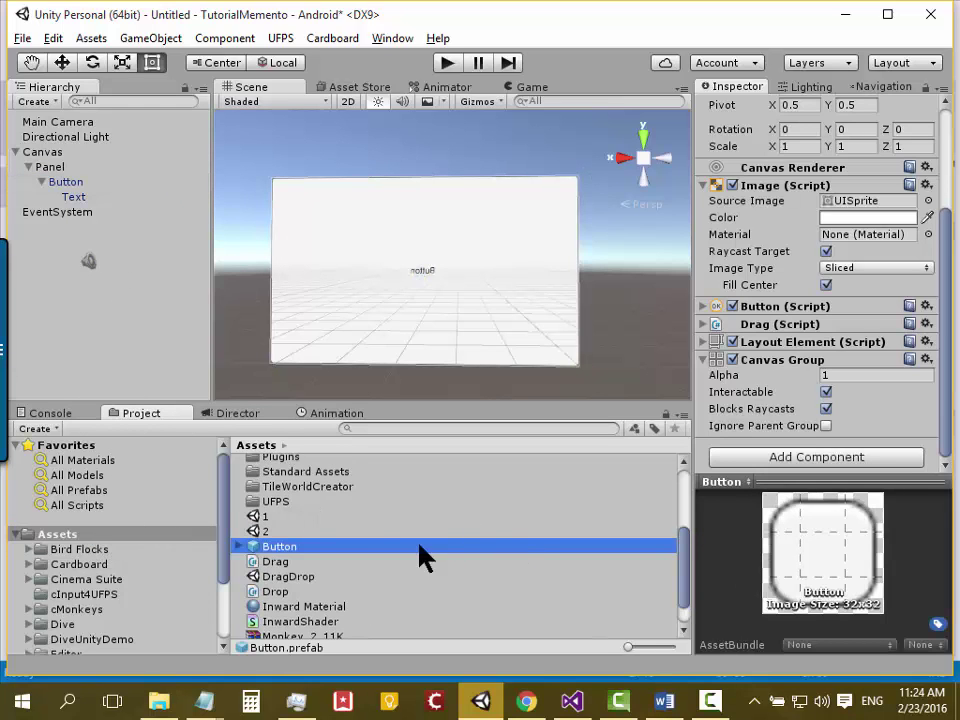
{"action": "left_click", "coordinate": [311, 550]}
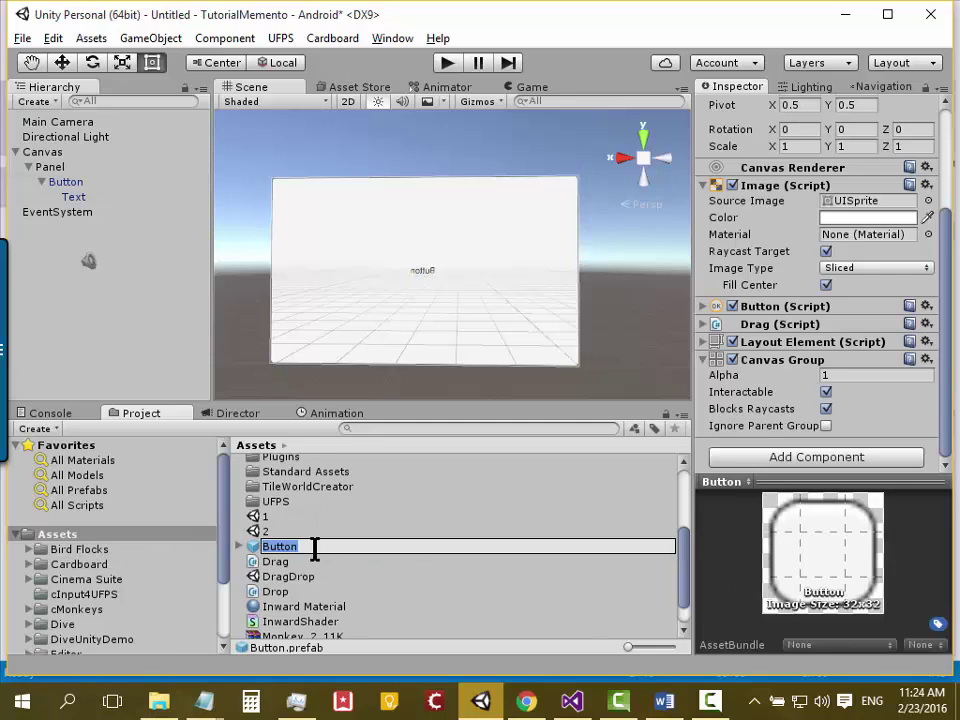
{"action": "left_click", "coordinate": [311, 550]}
{"action": "key", "text": "Return"}
Replace the scene Button with a Button prefab instance inside Panel
{"action": "left_click", "coordinate": [66, 182]}
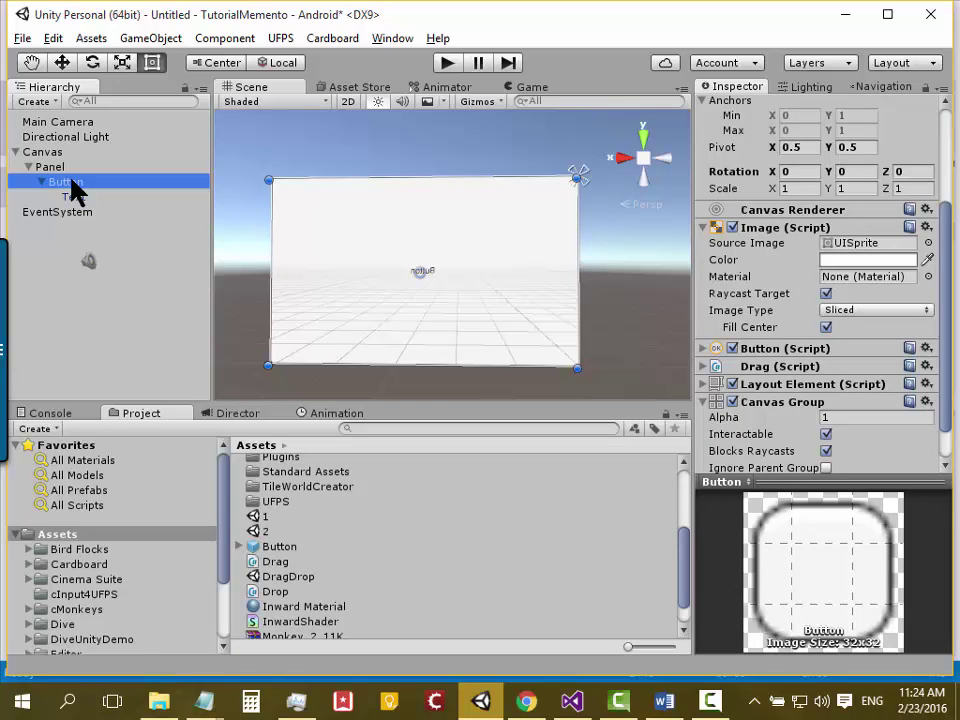
{"action": "key", "text": "Delete"}
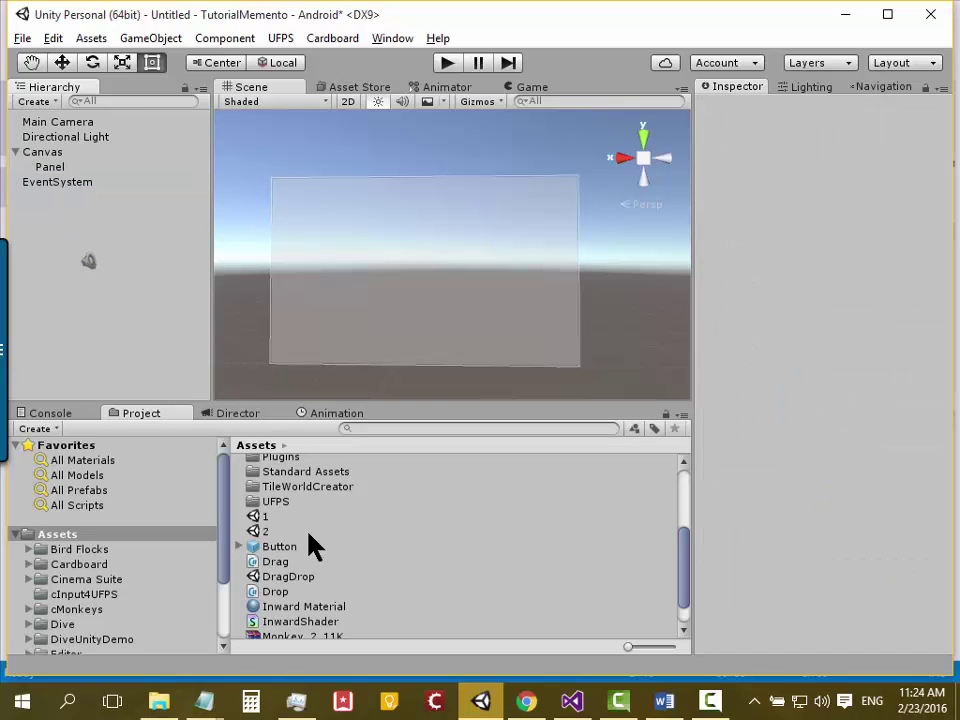
{"action": "left_click", "coordinate": [290, 547]}
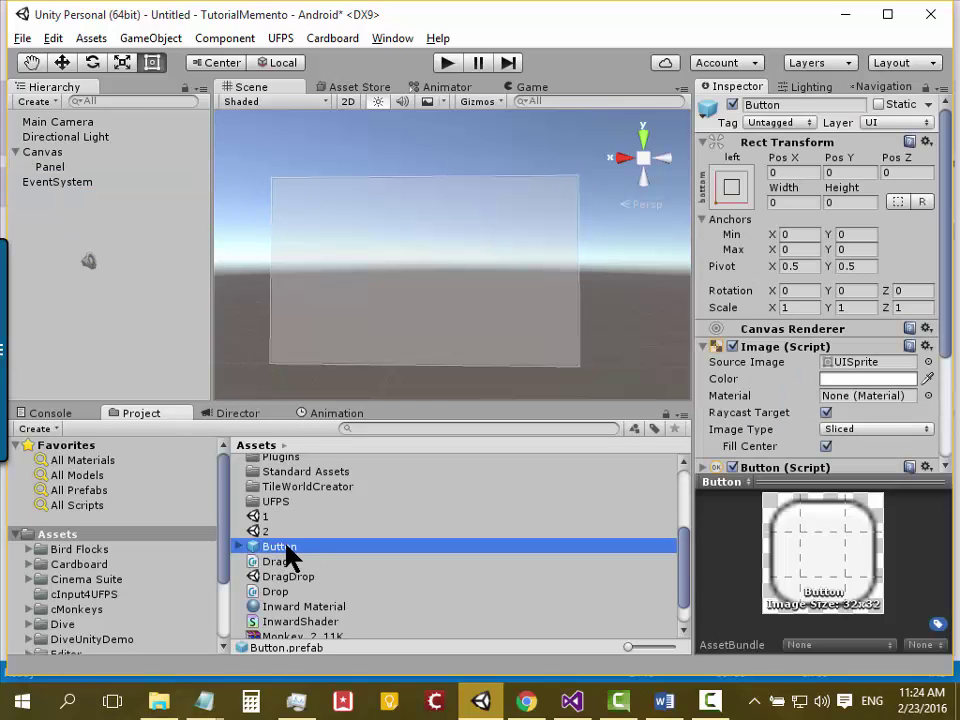
{"action": "left_click_drag", "start_coordinate": [286, 547], "coordinate": [72, 168]}
Undo and redo an accidental change, restoring the Button prefab instance
{"action": "left_click", "coordinate": [92, 182]}
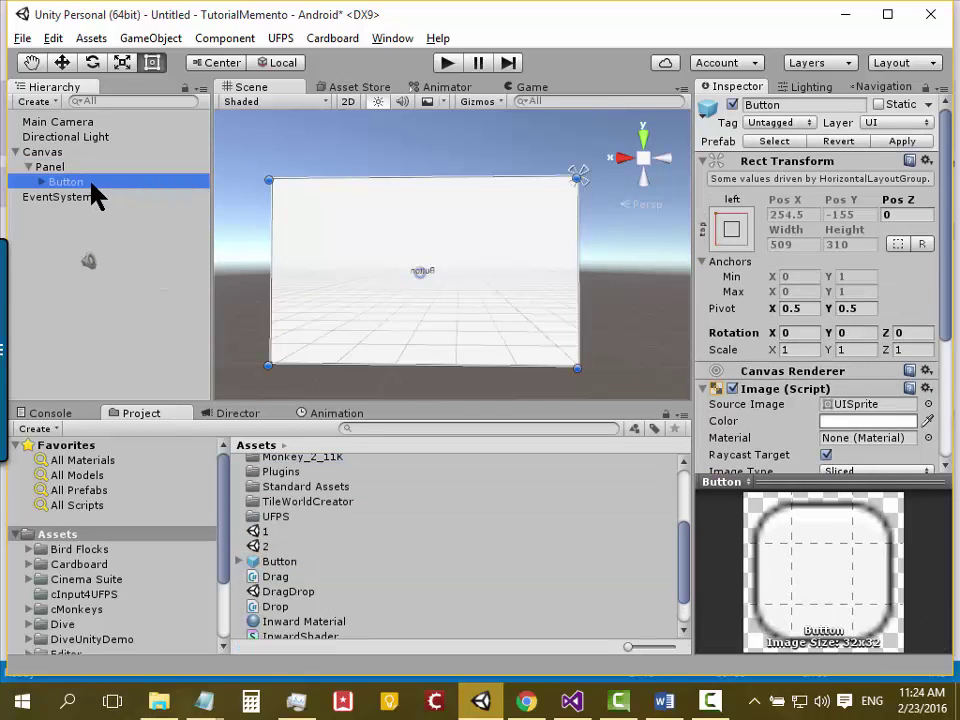
{"action": "left_click", "coordinate": [96, 180]}
{"action": "left_click_drag", "start_coordinate": [947, 275], "coordinate": [947, 428]}
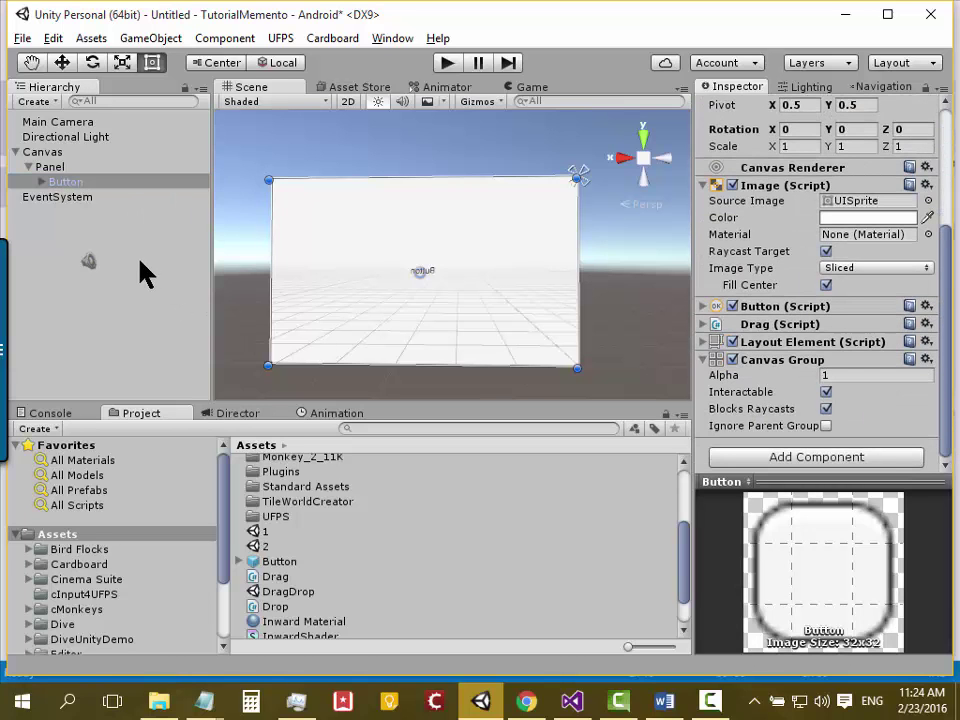
{"action": "key", "text": "ctrl+z"}
{"action": "key", "text": "ctrl+z"}
{"action": "key", "text": "ctrl+z"}
{"action": "key", "text": "ctrl+y"}
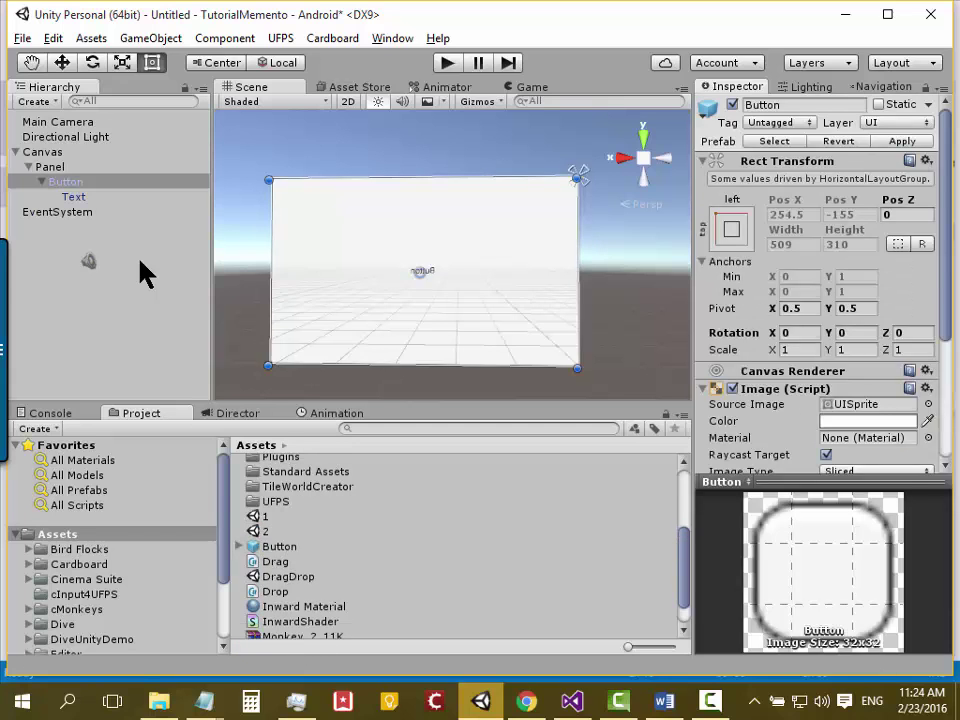
{"action": "left_click", "coordinate": [78, 182]}
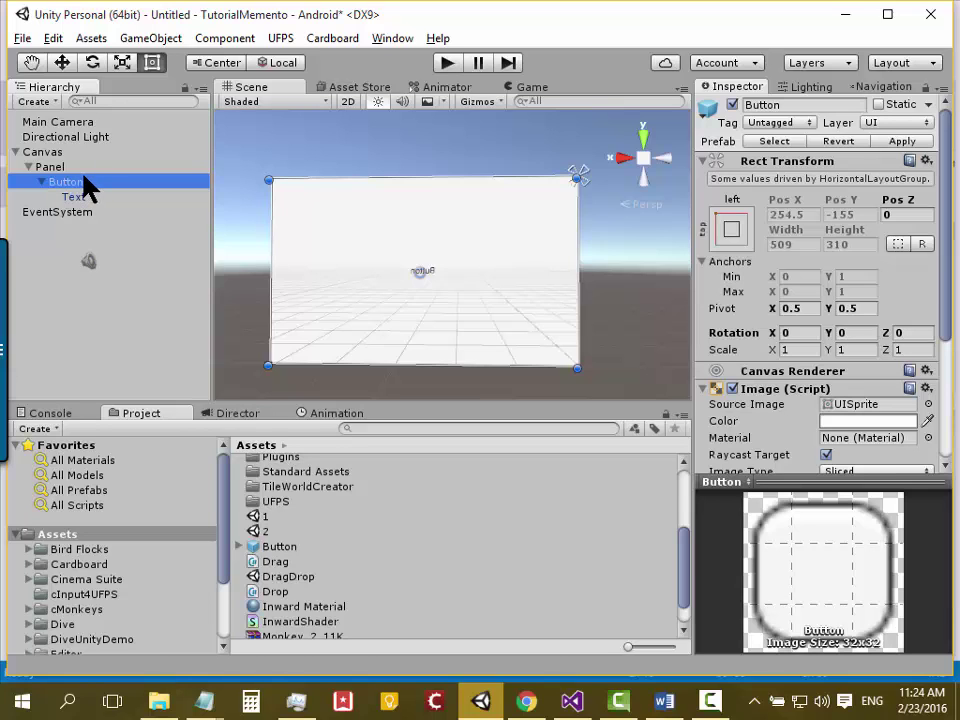
Move the Button prefab around within the Project panel's Assets
{"action": "mouse_move", "coordinate": [85, 187]}
{"action": "left_mouse_down"}
{"action": "mouse_move", "coordinate": [75, 340]}
{"action": "mouse_move", "coordinate": [89, 537]}
{"action": "left_mouse_up"}
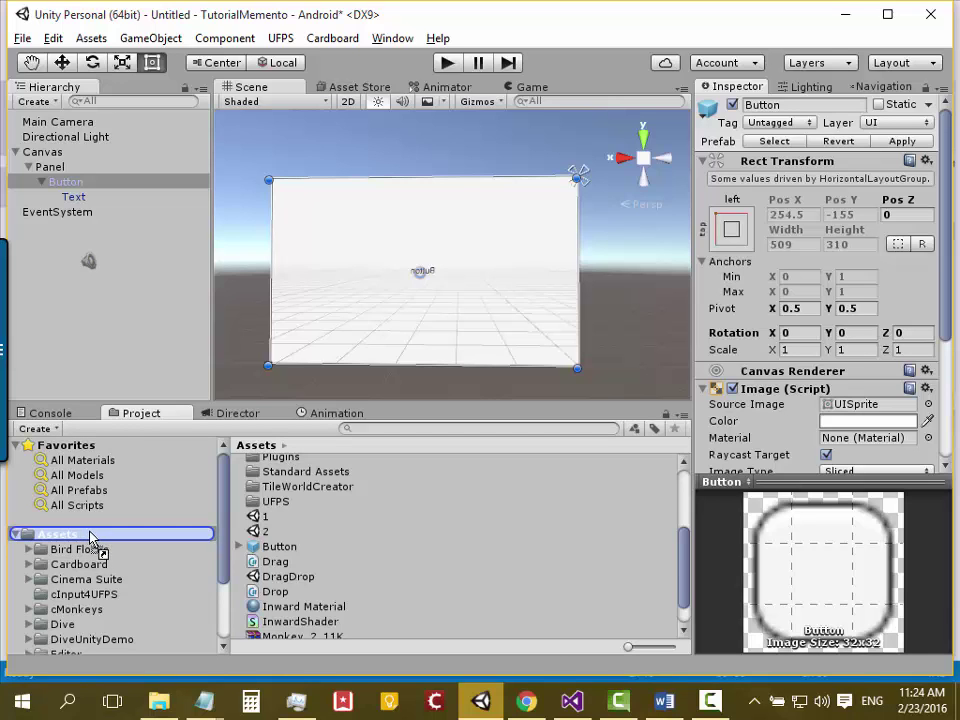
{"action": "mouse_move", "coordinate": [88, 537]}
{"action": "left_mouse_down"}
{"action": "mouse_move", "coordinate": [90, 444]}
{"action": "mouse_move", "coordinate": [103, 546]}
{"action": "left_mouse_up"}
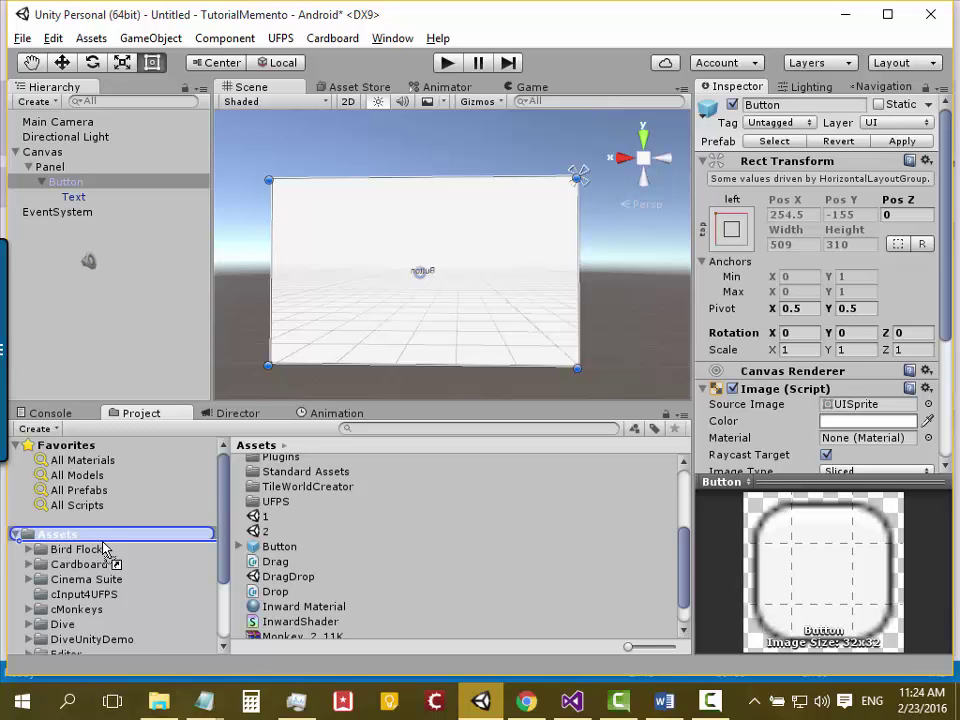
{"action": "mouse_move", "coordinate": [103, 546]}
{"action": "left_mouse_down"}
{"action": "mouse_move", "coordinate": [116, 516]}
{"action": "mouse_move", "coordinate": [118, 545]}
{"action": "mouse_move", "coordinate": [315, 563]}
{"action": "left_mouse_up"}
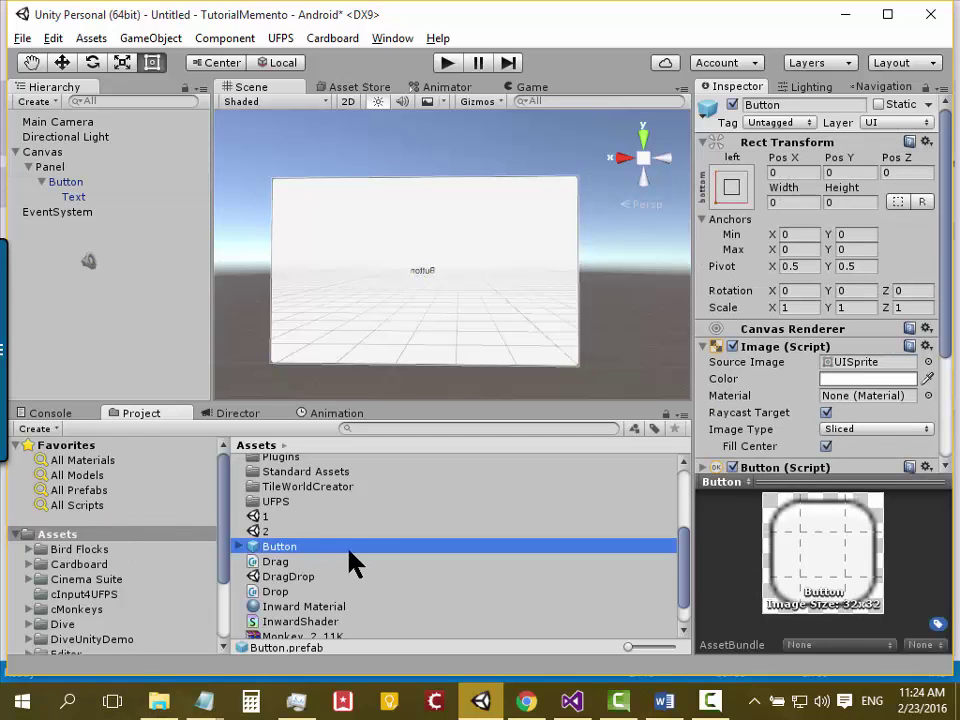
{"action": "scroll", "coordinate": [942, 273], "scroll_direction": "down", "scroll_amount": 3}
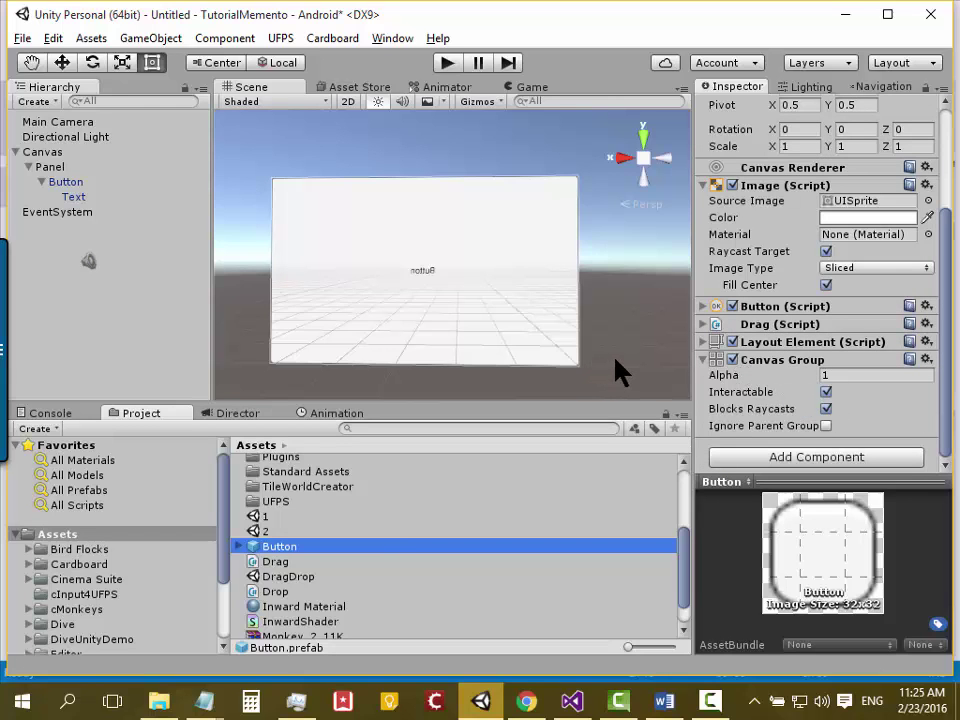
Delete the Button from Panel and add a fresh Button prefab instance
{"action": "left_click", "coordinate": [75, 183]}
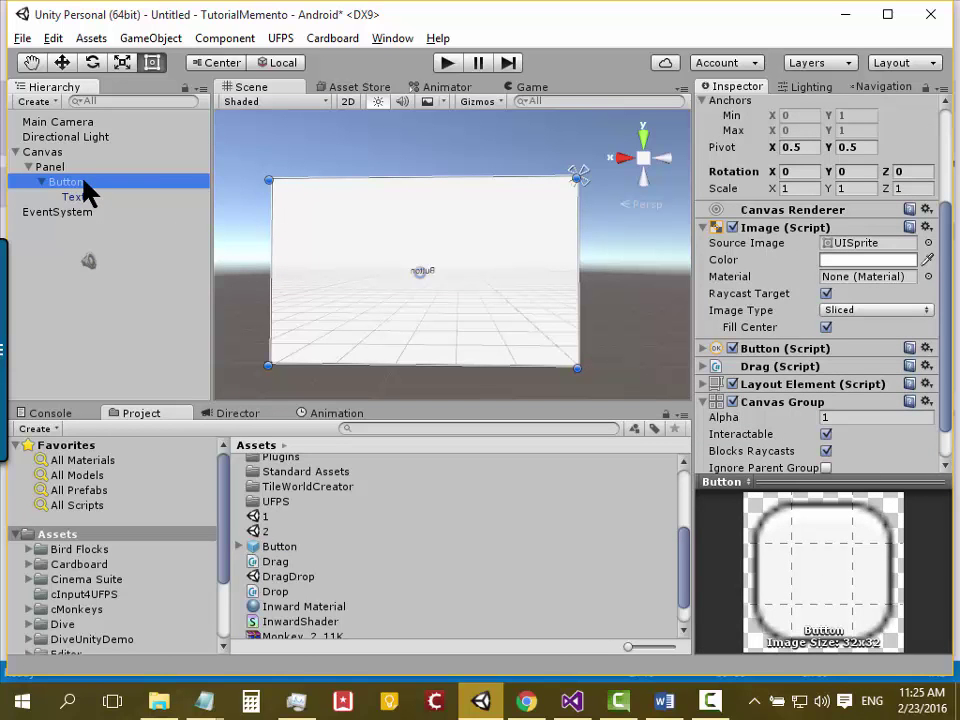
{"action": "key", "text": "Delete"}
{"action": "mouse_move", "coordinate": [255, 548]}
{"action": "left_mouse_down"}
{"action": "mouse_move", "coordinate": [112, 298]}
{"action": "mouse_move", "coordinate": [70, 172]}
{"action": "left_mouse_up"}
{"action": "left_click", "coordinate": [78, 181]}
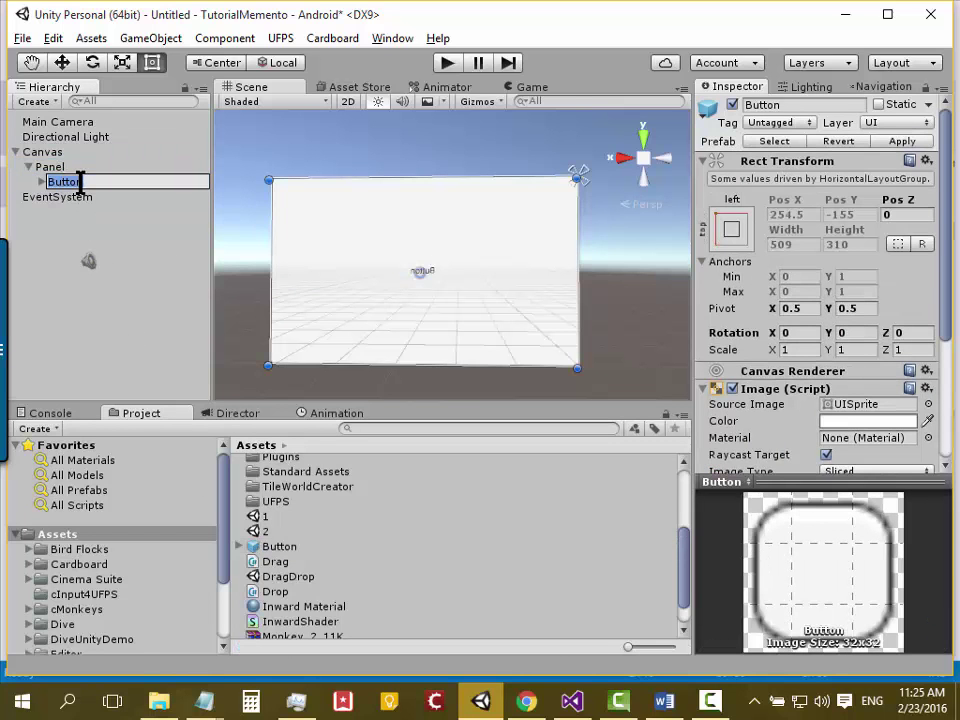
{"action": "left_click", "coordinate": [111, 213]}
Duplicate the Button three times, creating Button (1) through Button (3)
{"action": "right_click", "coordinate": [99, 181]}
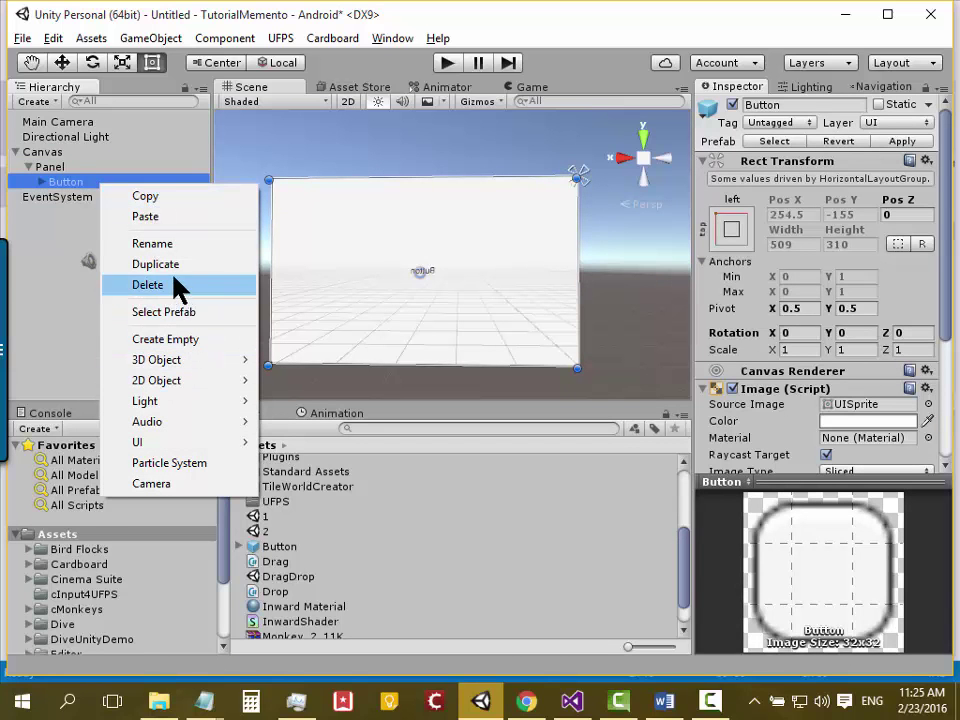
{"action": "left_click", "coordinate": [175, 276]}
{"action": "right_click", "coordinate": [132, 198]}
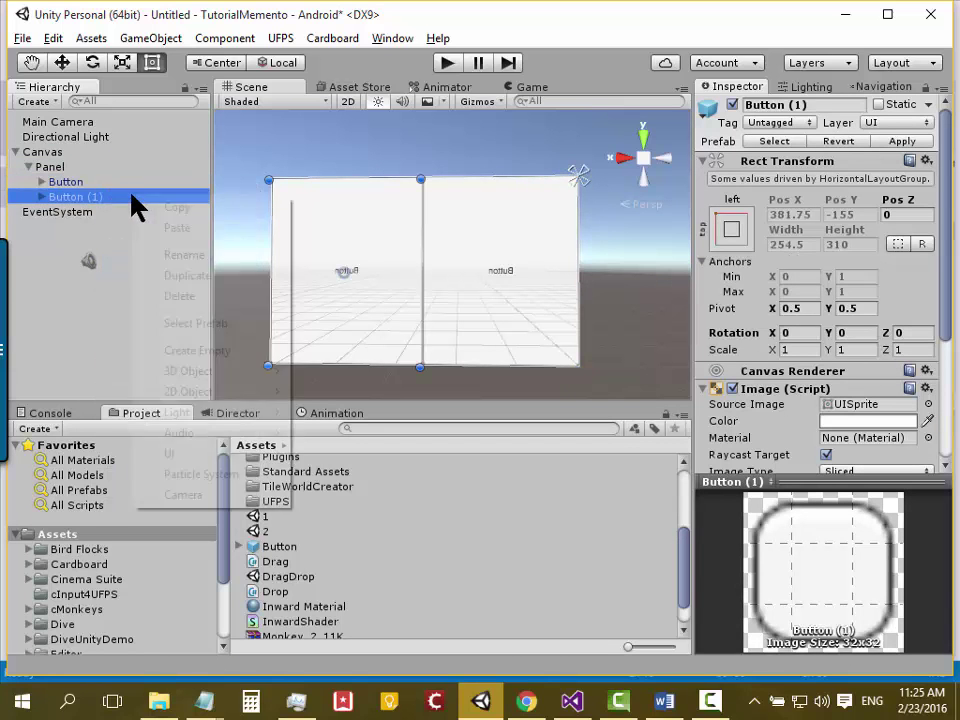
{"action": "left_click", "coordinate": [205, 277]}
{"action": "right_click", "coordinate": [138, 211]}
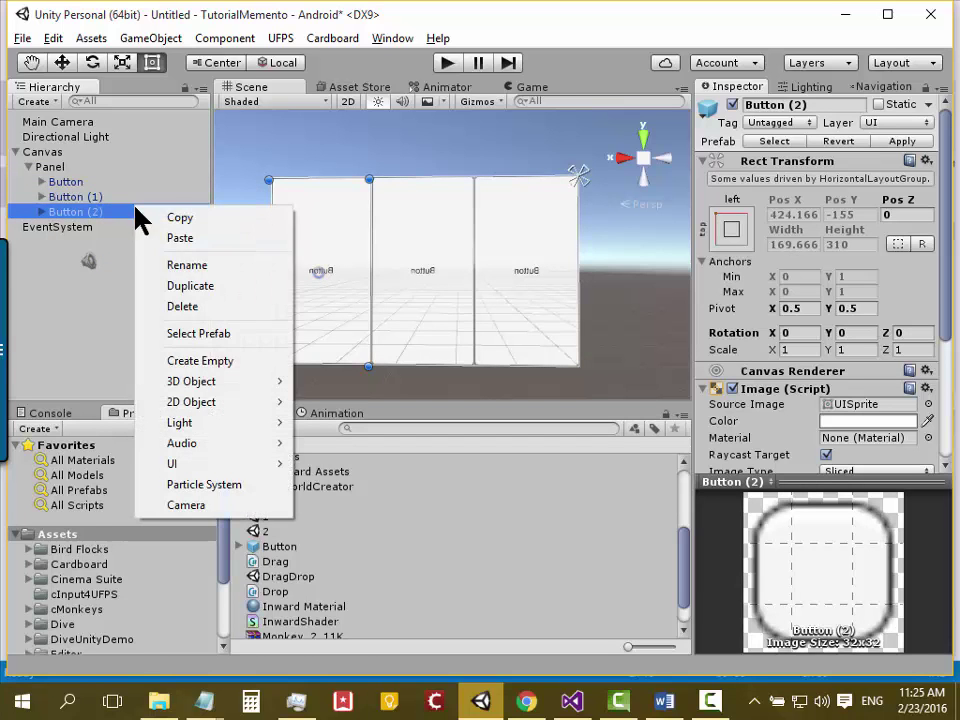
{"action": "left_click", "coordinate": [214, 287]}
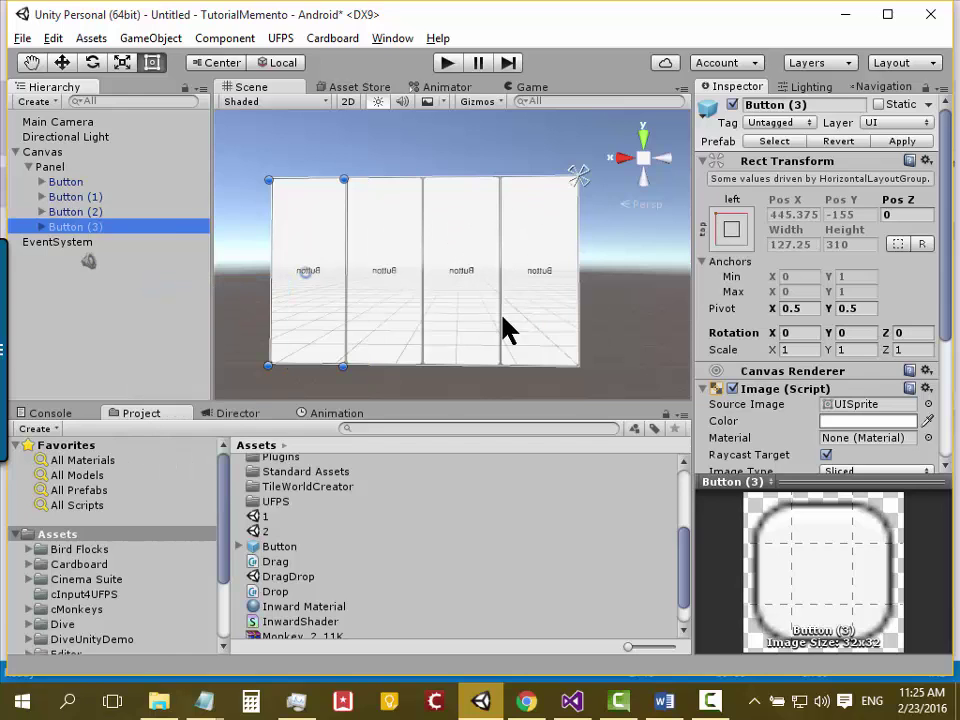
Drag the Panel's bottom edge up with the Rect tool to a Bottom offset of 141.5
{"action": "left_click", "coordinate": [63, 167]}
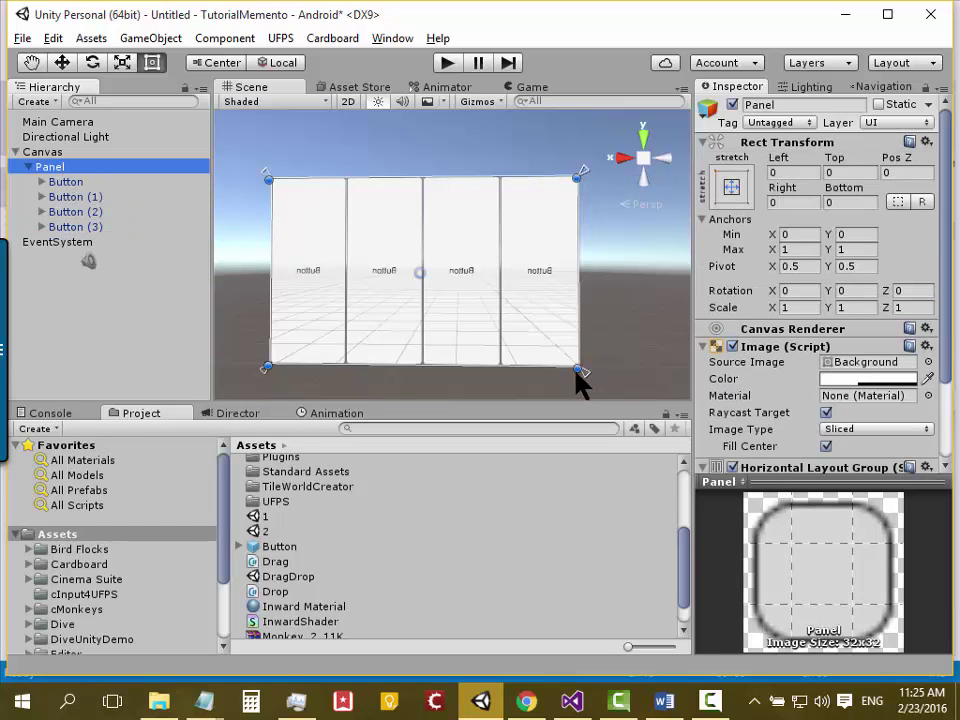
{"action": "left_click_drag", "start_coordinate": [577, 372], "coordinate": [577, 283]}
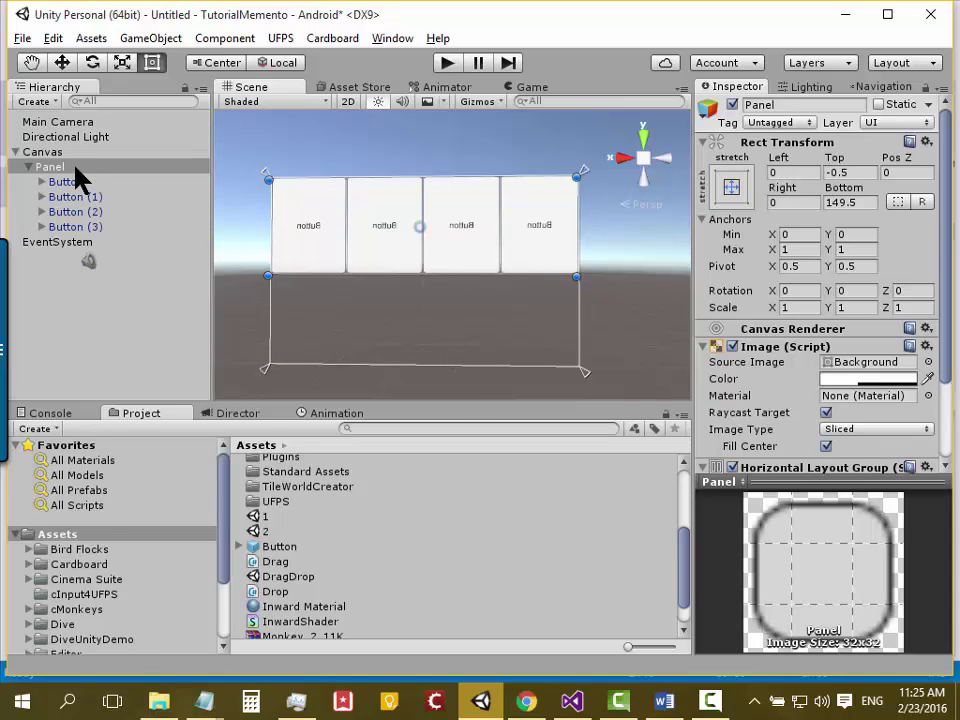
{"action": "left_click", "coordinate": [75, 167]}
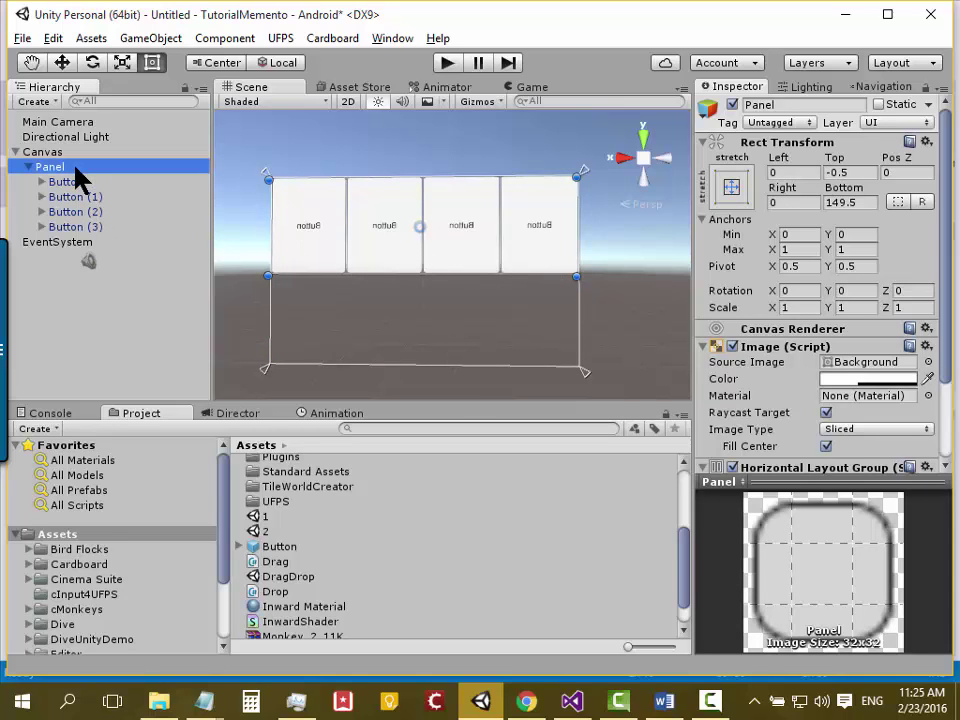
{"action": "left_click", "coordinate": [153, 65]}
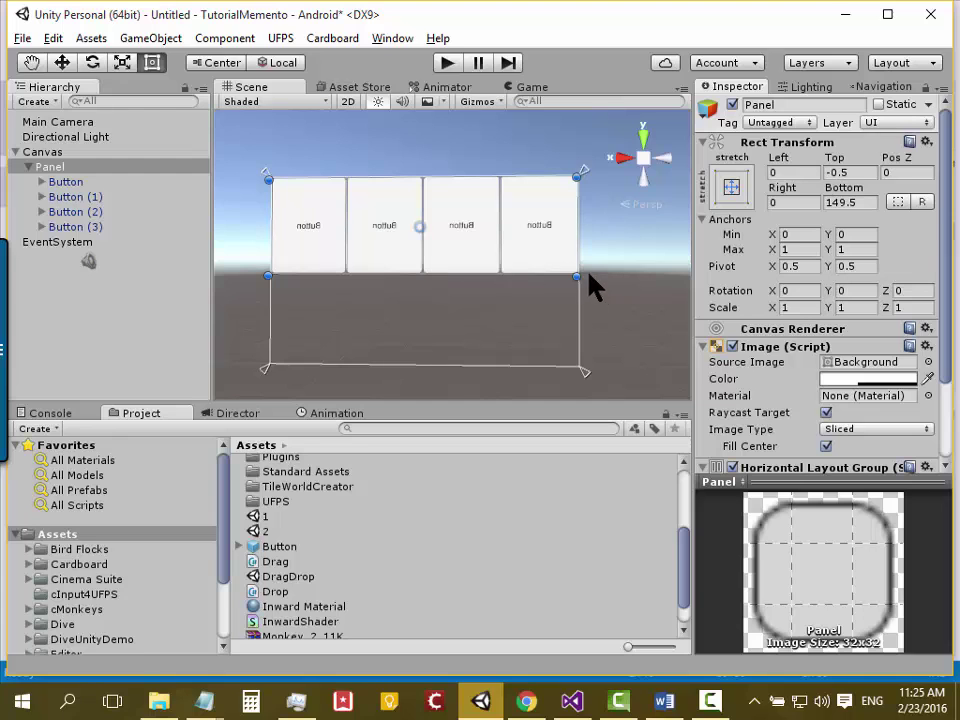
{"action": "mouse_move", "coordinate": [576, 276]}
{"action": "left_mouse_down"}
{"action": "mouse_move", "coordinate": [588, 348]}
{"action": "mouse_move", "coordinate": [577, 280]}
{"action": "left_mouse_up"}
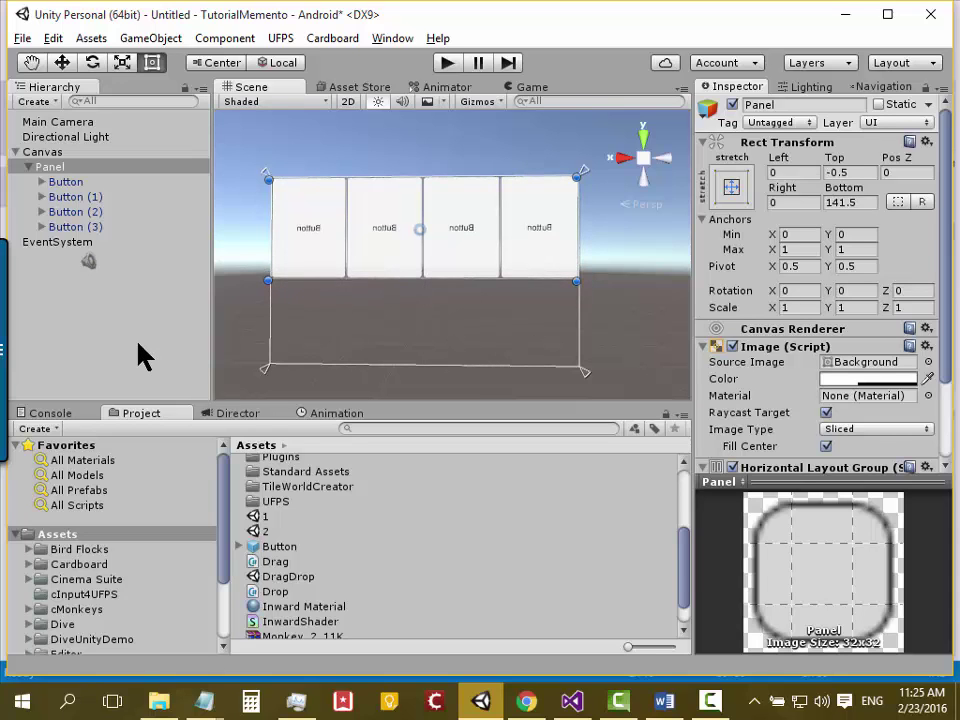
Duplicate Panel as Panel (1) and move it lower to Top 63.5, Bottom 77.5
{"action": "right_click", "coordinate": [43, 168]}
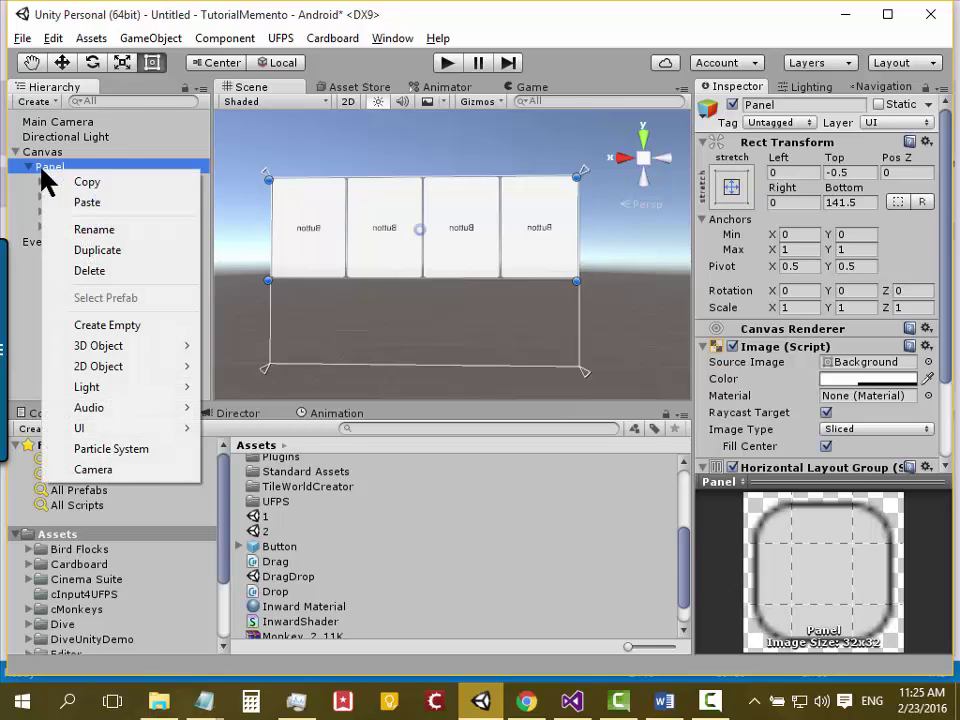
{"action": "left_click", "coordinate": [133, 252]}
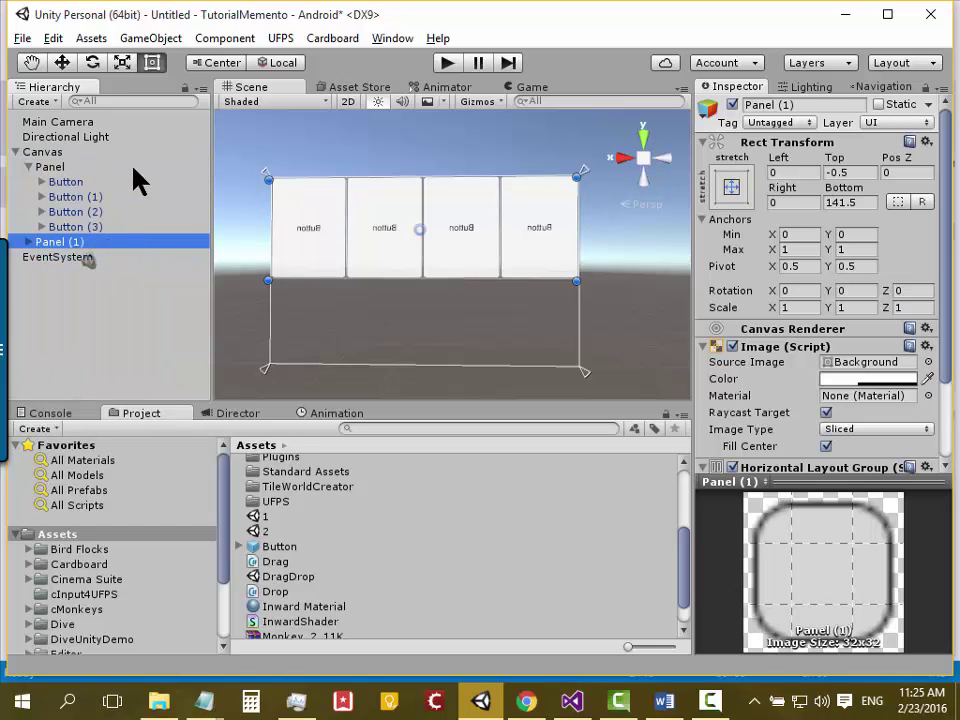
{"action": "mouse_move", "coordinate": [320, 230]}
{"action": "left_mouse_down"}
{"action": "mouse_move", "coordinate": [328, 286]}
{"action": "mouse_move", "coordinate": [341, 287]}
{"action": "mouse_move", "coordinate": [320, 333]}
{"action": "mouse_move", "coordinate": [317, 311]}
{"action": "mouse_move", "coordinate": [324, 343]}
{"action": "mouse_move", "coordinate": [319, 316]}
{"action": "mouse_move", "coordinate": [343, 279]}
{"action": "mouse_move", "coordinate": [336, 261]}
{"action": "left_mouse_up"}
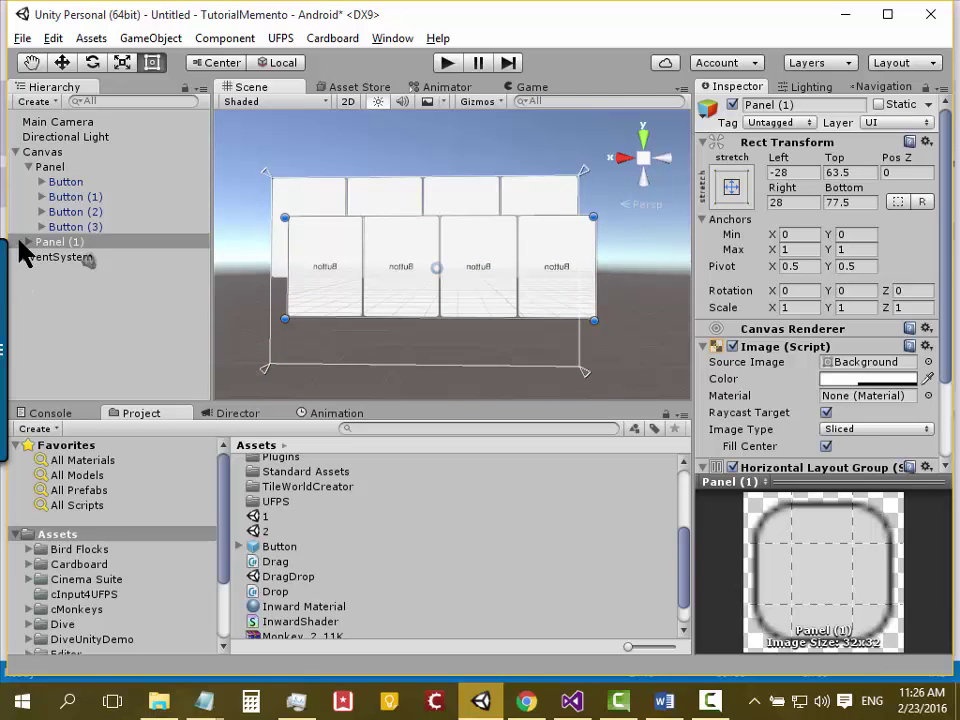
{"action": "left_click", "coordinate": [34, 242]}
{"action": "left_click", "coordinate": [28, 242]}
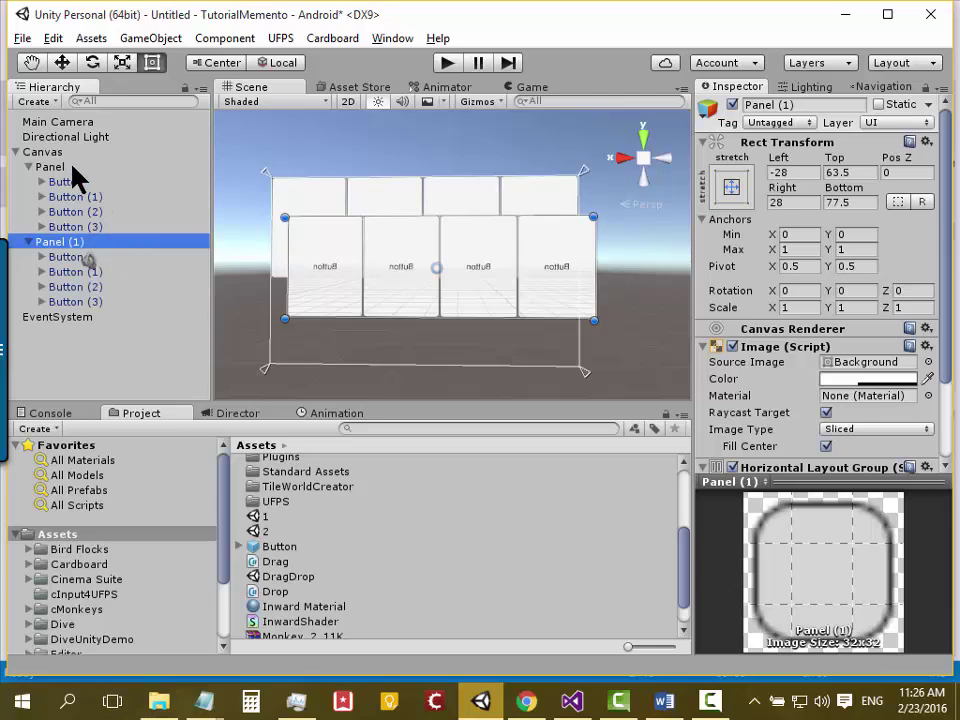
{"action": "left_click", "coordinate": [45, 152]}
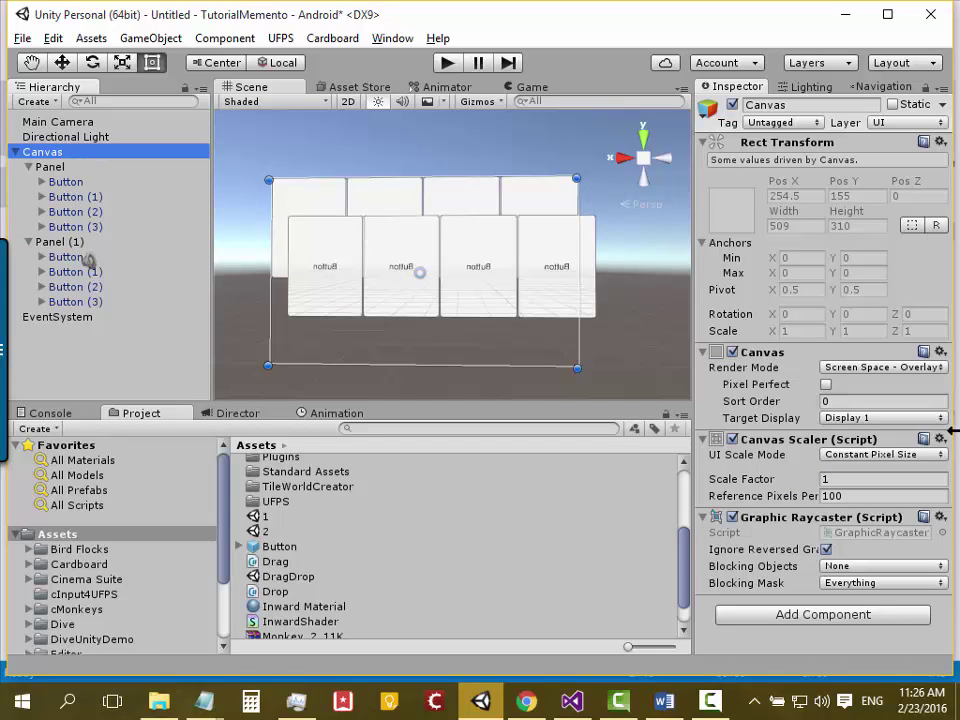
Add a Vertical Layout Group component to the Canvas from the Layout category
{"action": "left_click", "coordinate": [837, 620]}
{"action": "type", "text": "Can"}
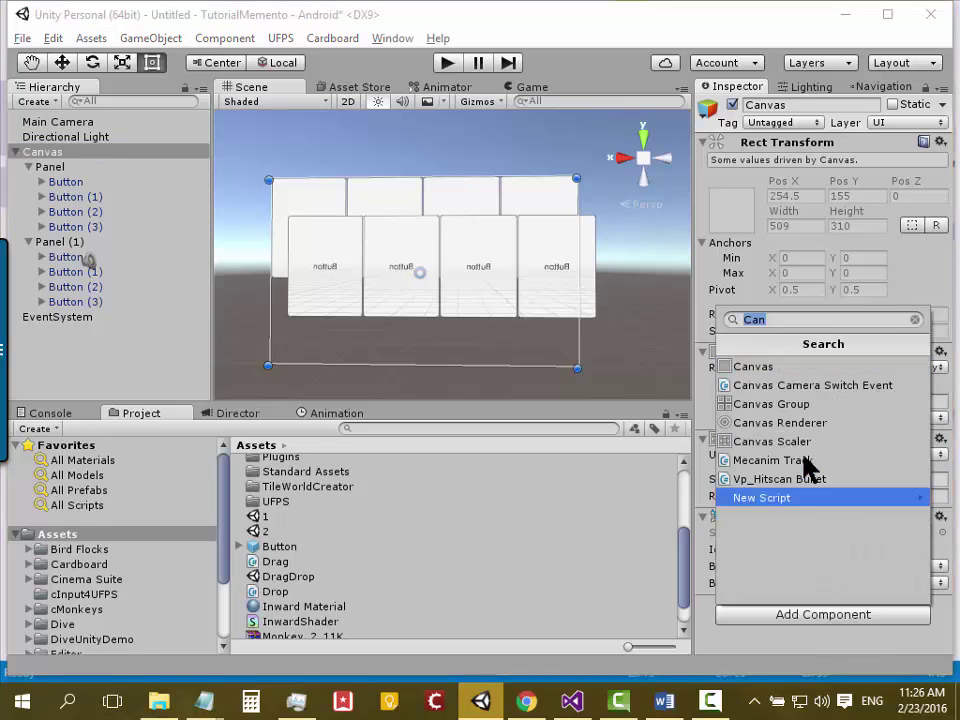
{"action": "key", "text": "BackSpace"}
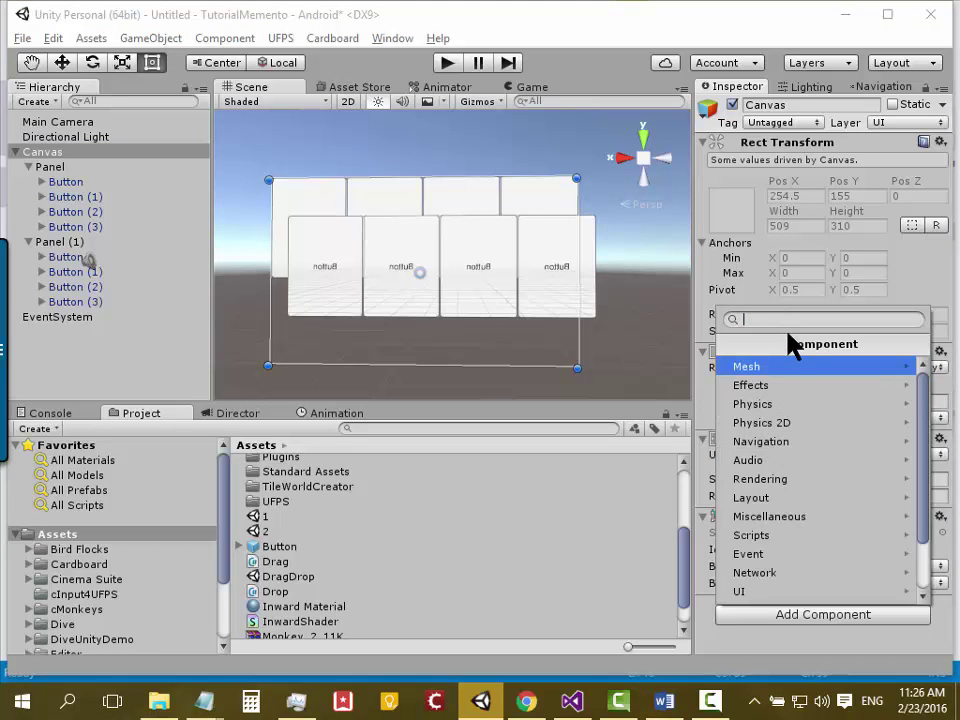
{"action": "left_click", "coordinate": [793, 500]}
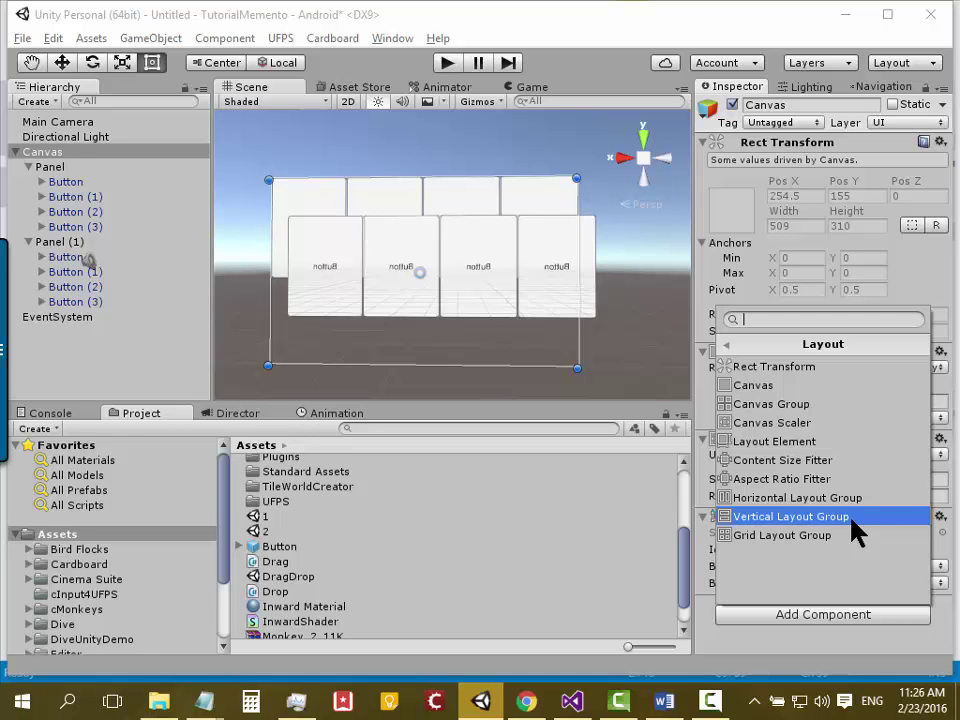
{"action": "left_click", "coordinate": [851, 518]}
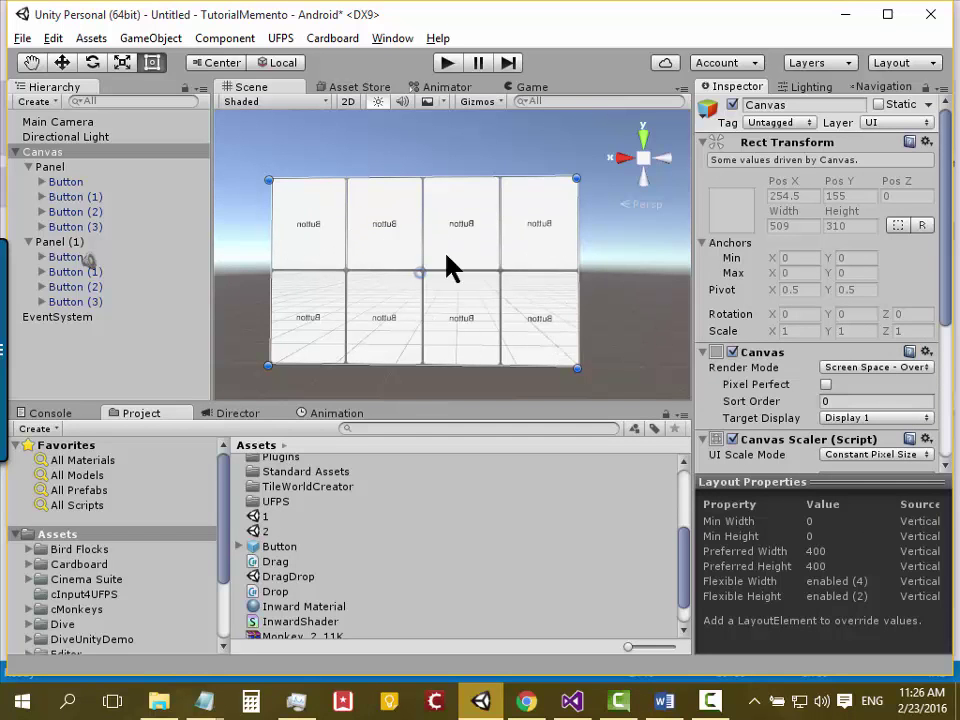
{"action": "left_click", "coordinate": [50, 166]}
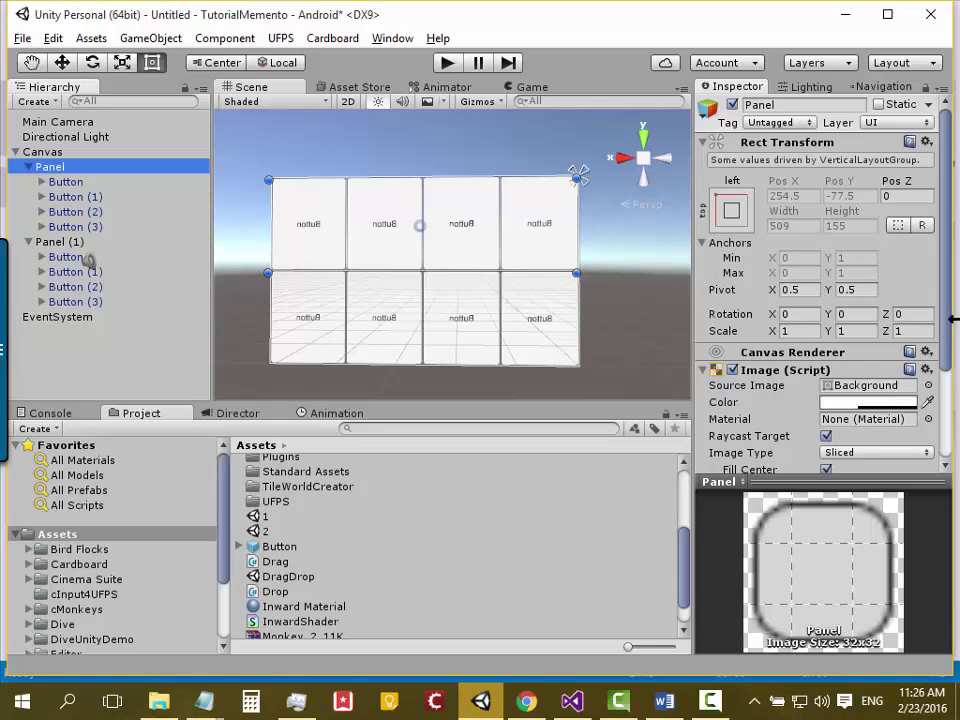
{"action": "scroll", "coordinate": [950, 300], "scroll_direction": "down", "scroll_amount": 5}
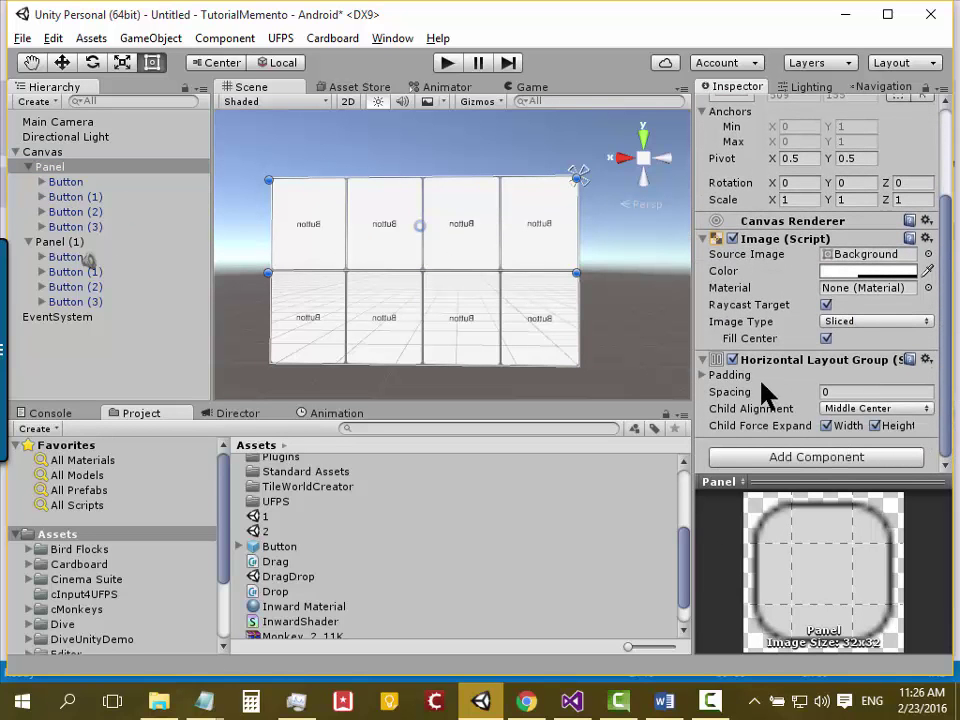
{"action": "left_click", "coordinate": [34, 150]}
{"action": "scroll", "coordinate": [950, 330], "scroll_direction": "down", "scroll_amount": 4}
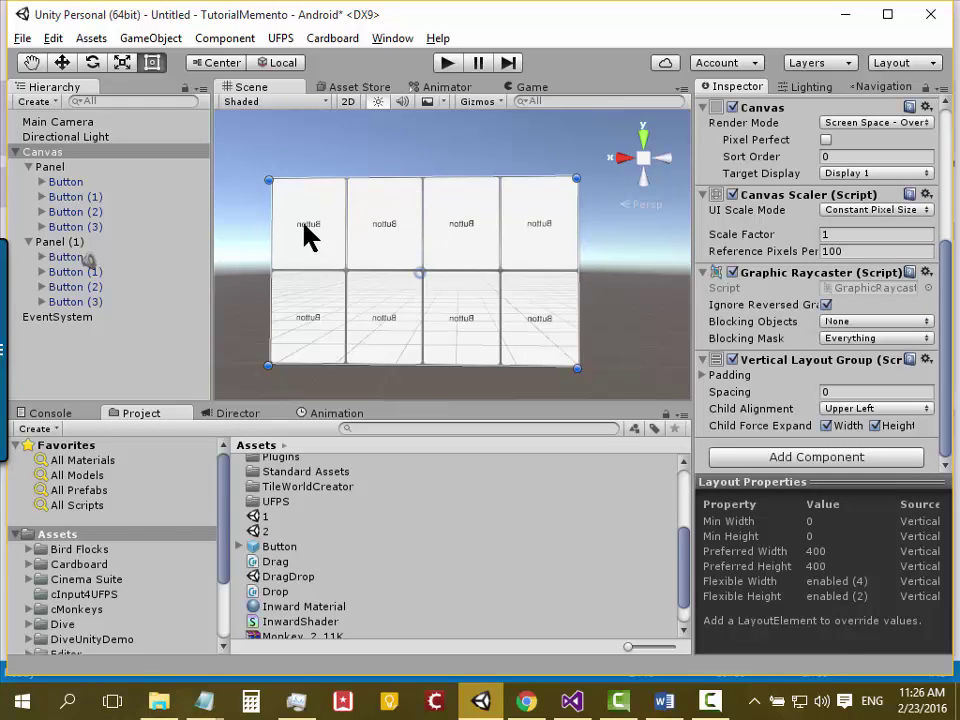
{"action": "left_click", "coordinate": [45, 167]}
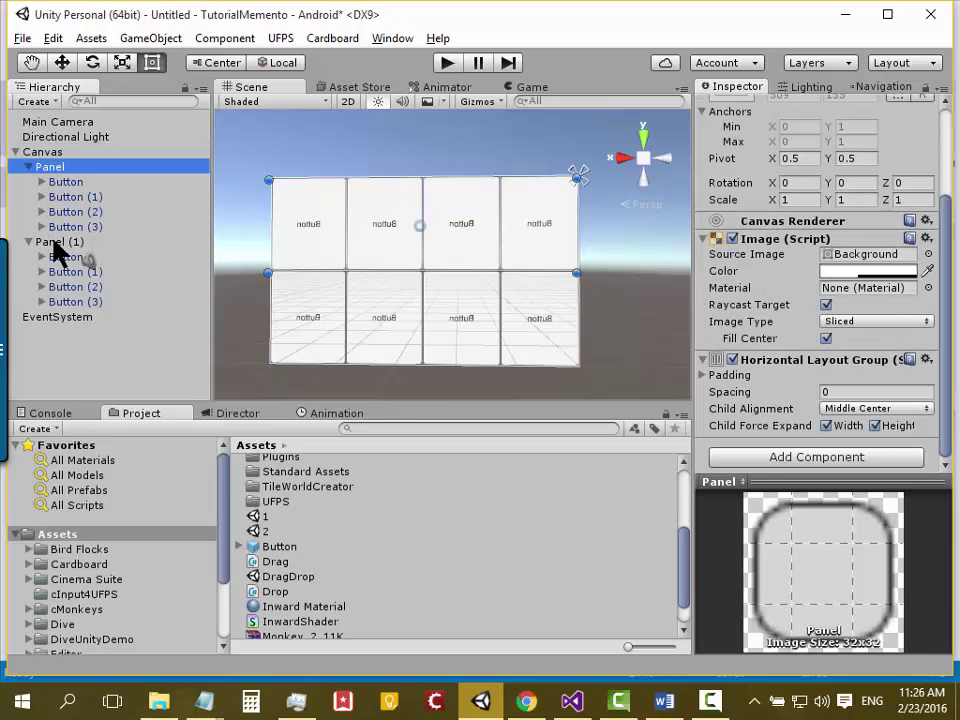
{"action": "left_click", "coordinate": [58, 242]}
{"action": "left_click", "coordinate": [64, 167]}
{"action": "left_click", "coordinate": [64, 243]}
{"action": "left_click", "coordinate": [58, 168]}
{"action": "left_click", "coordinate": [64, 242]}
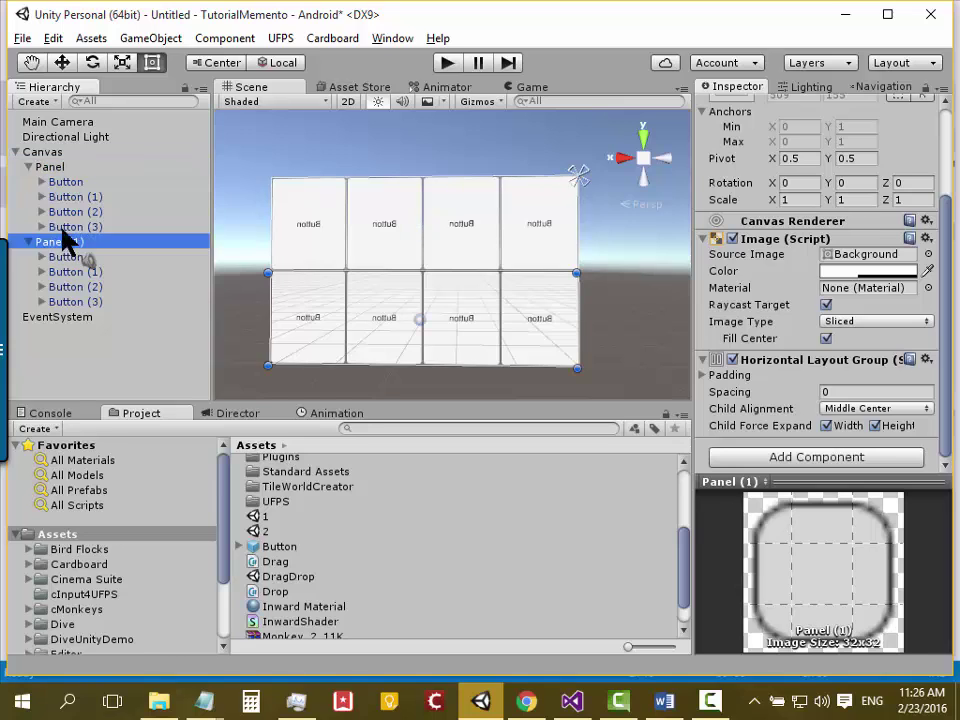
{"action": "left_click", "coordinate": [56, 168]}
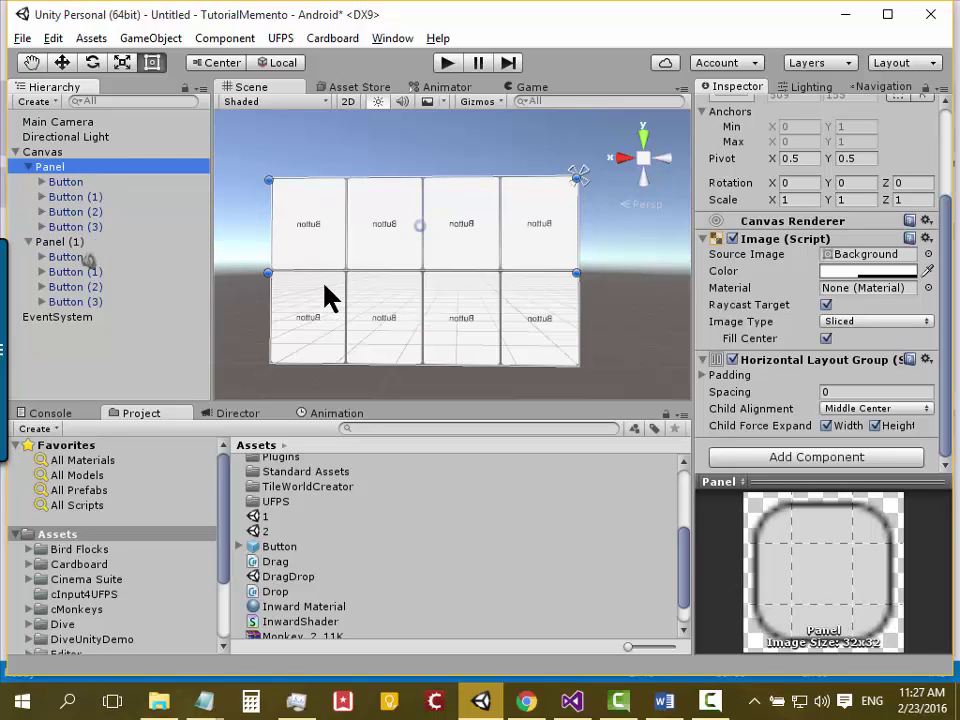
{"action": "left_click", "coordinate": [447, 64]}
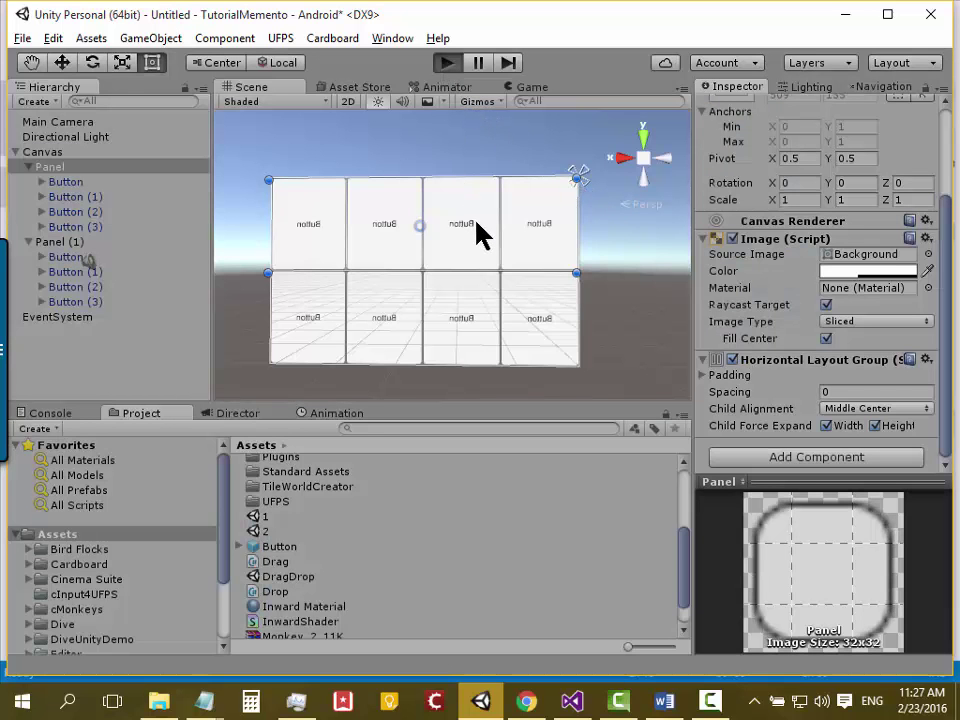
{"action": "mouse_move", "coordinate": [429, 285]}
{"action": "left_mouse_down"}
{"action": "mouse_move", "coordinate": [497, 150]}
{"action": "mouse_move", "coordinate": [416, 315]}
{"action": "left_mouse_up"}
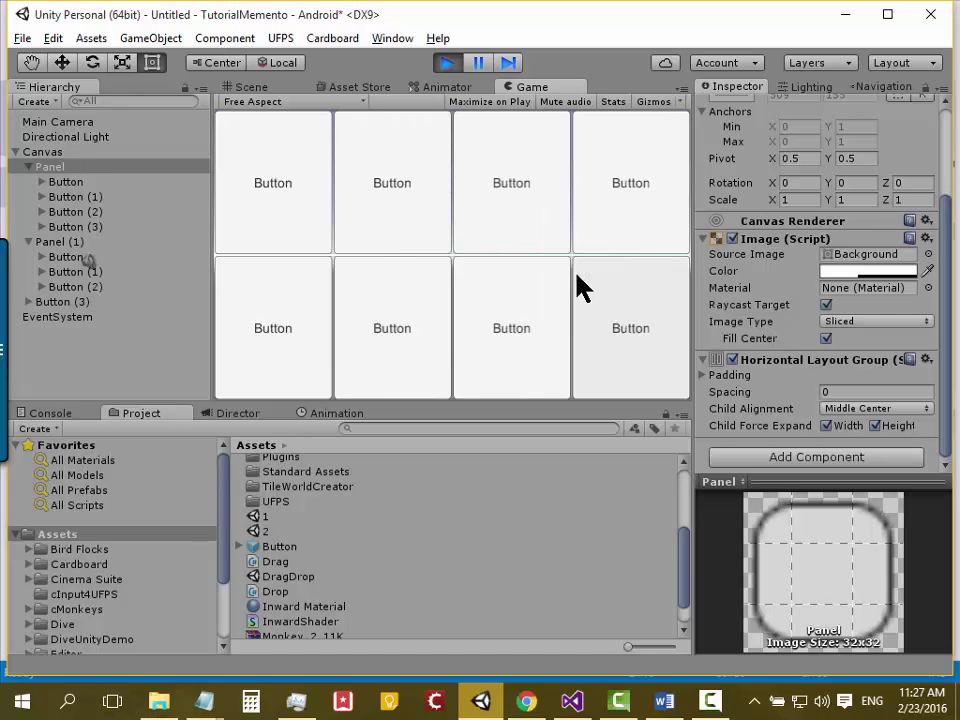
{"action": "mouse_move", "coordinate": [295, 305]}
{"action": "left_mouse_down"}
{"action": "mouse_move", "coordinate": [405, 185]}
{"action": "mouse_move", "coordinate": [399, 300]}
{"action": "left_mouse_up"}
{"action": "mouse_move", "coordinate": [400, 240]}
{"action": "left_mouse_down"}
{"action": "mouse_move", "coordinate": [390, 335]}
{"action": "mouse_move", "coordinate": [508, 171]}
{"action": "left_mouse_up"}
{"action": "mouse_move", "coordinate": [405, 200]}
{"action": "left_mouse_down"}
{"action": "mouse_move", "coordinate": [388, 320]}
{"action": "mouse_move", "coordinate": [285, 193]}
{"action": "mouse_move", "coordinate": [390, 369]}
{"action": "mouse_move", "coordinate": [499, 189]}
{"action": "mouse_move", "coordinate": [476, 372]}
{"action": "mouse_move", "coordinate": [490, 180]}
{"action": "left_mouse_up"}
{"action": "mouse_move", "coordinate": [242, 321]}
{"action": "left_mouse_down"}
{"action": "mouse_move", "coordinate": [348, 130]}
{"action": "mouse_move", "coordinate": [549, 336]}
{"action": "left_mouse_up"}
{"action": "mouse_move", "coordinate": [600, 250]}
{"action": "left_mouse_down"}
{"action": "mouse_move", "coordinate": [620, 210]}
{"action": "mouse_move", "coordinate": [476, 294]}
{"action": "left_mouse_up"}
{"action": "mouse_move", "coordinate": [370, 262]}
{"action": "left_mouse_down"}
{"action": "mouse_move", "coordinate": [452, 310]}
{"action": "mouse_move", "coordinate": [330, 160]}
{"action": "mouse_move", "coordinate": [345, 228]}
{"action": "left_mouse_up"}
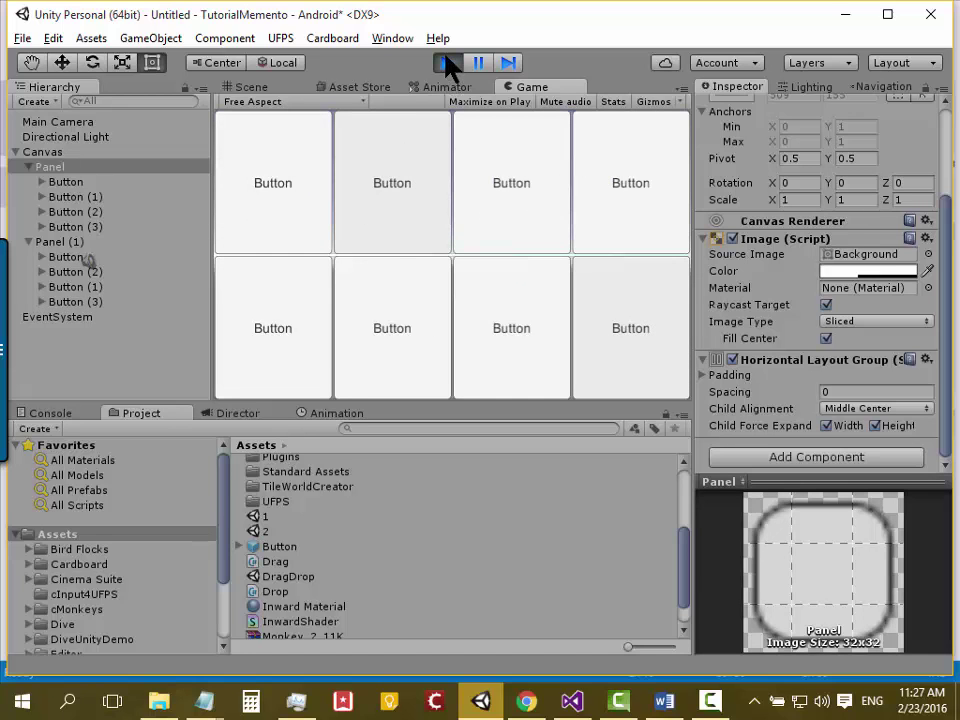
{"action": "left_click_drag", "start_coordinate": [318, 178], "coordinate": [321, 268]}
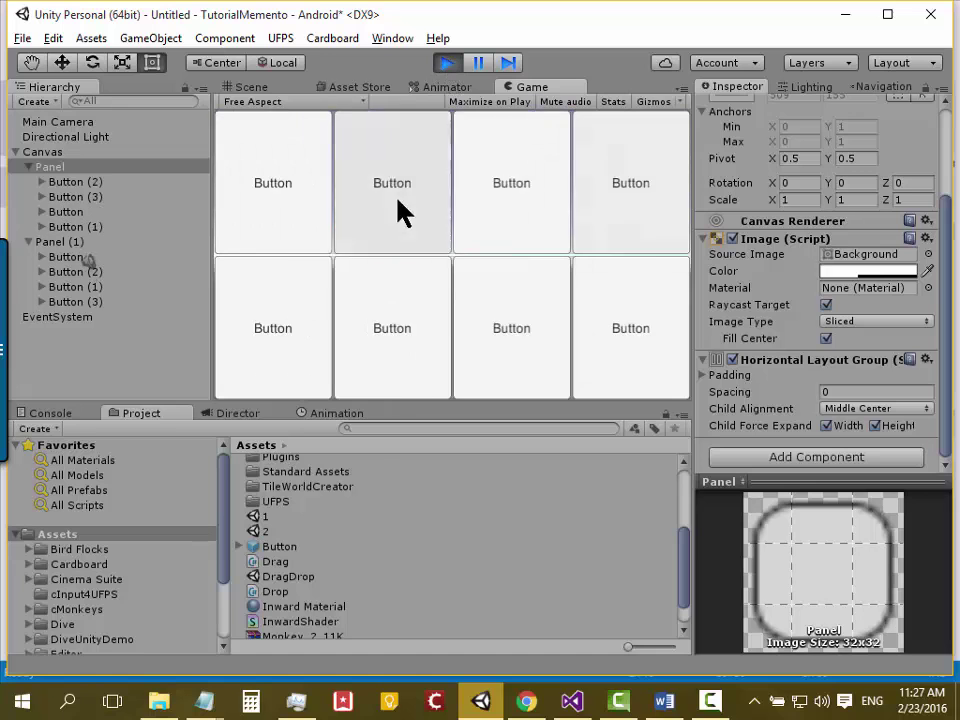
{"action": "left_click_drag", "start_coordinate": [358, 182], "coordinate": [285, 180]}
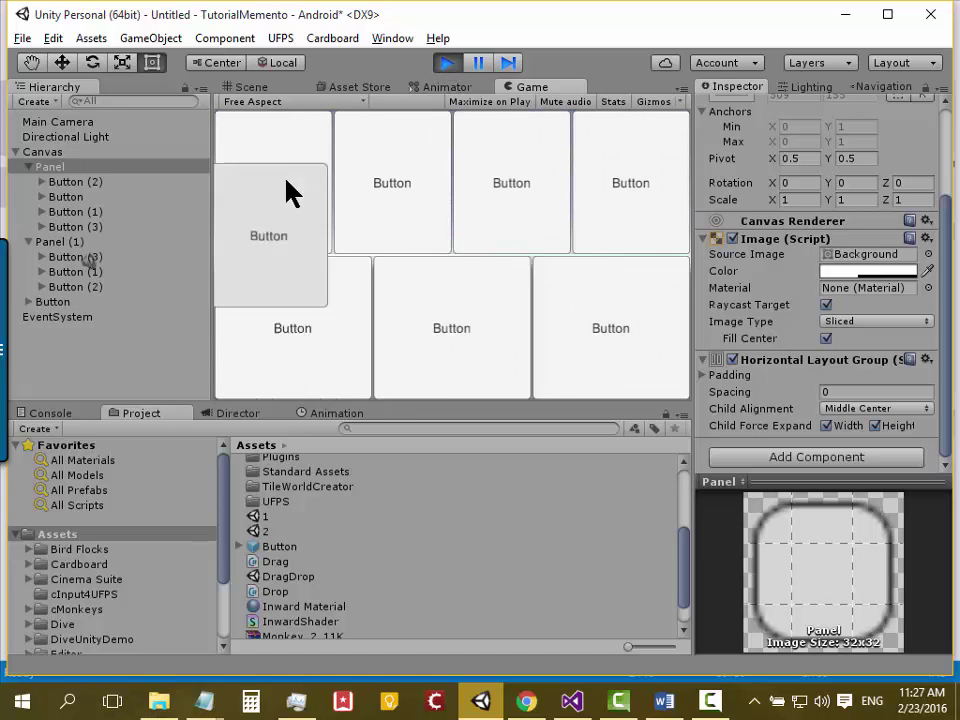
{"action": "left_click", "coordinate": [448, 64]}
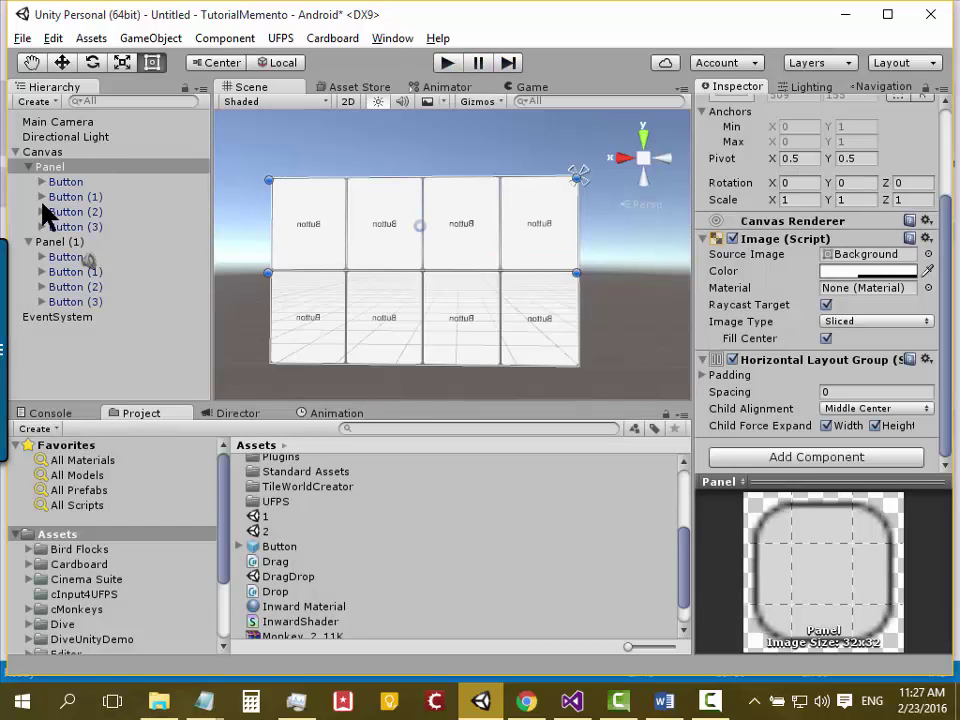
{"action": "left_click", "coordinate": [45, 152]}
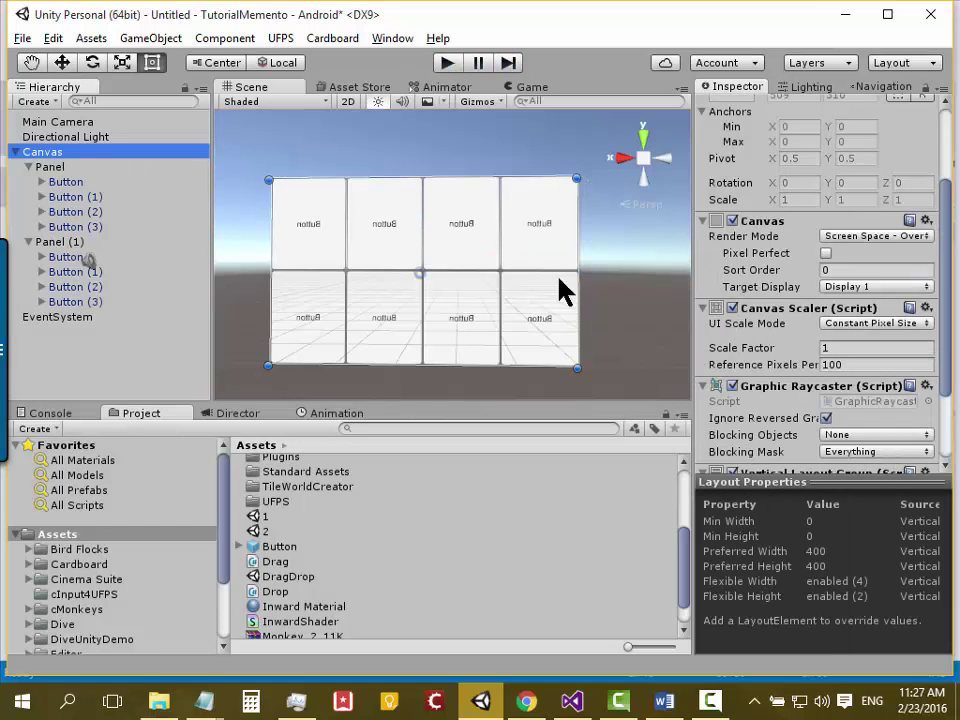
{"action": "scroll", "coordinate": [878, 428], "scroll_direction": "down", "scroll_amount": 3}
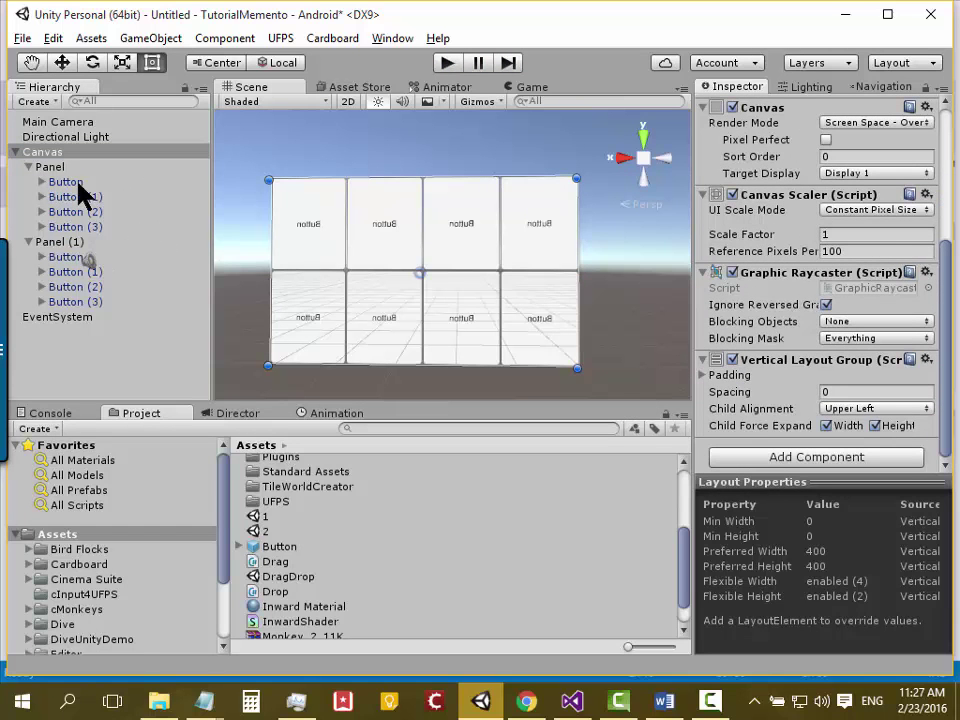
{"action": "left_click", "coordinate": [68, 168]}
{"action": "left_click", "coordinate": [335, 230]}
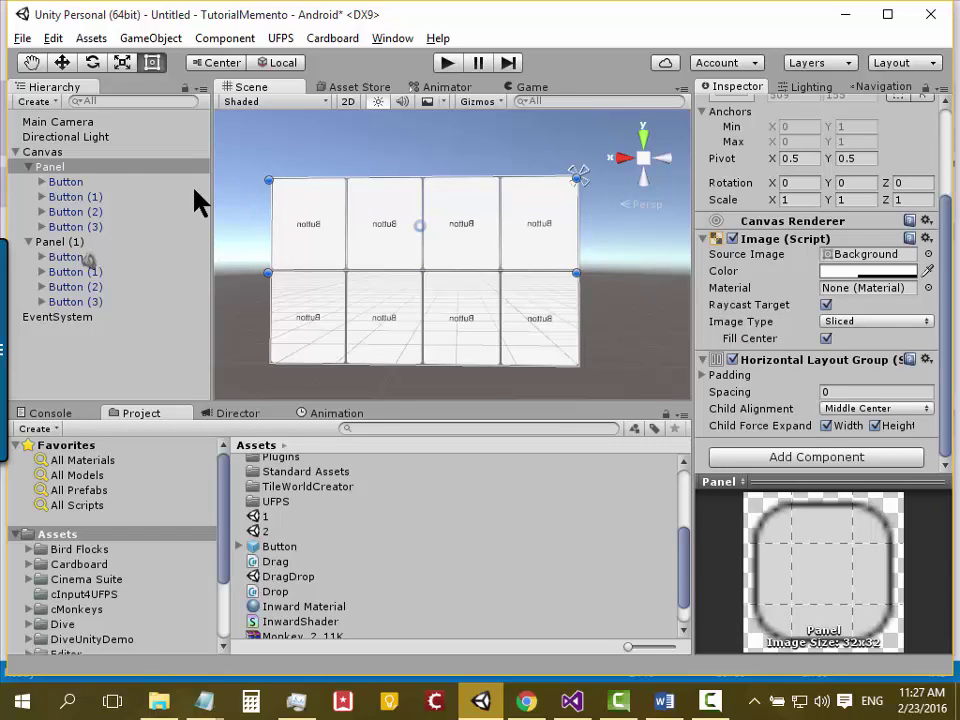
{"action": "left_click", "coordinate": [99, 170]}
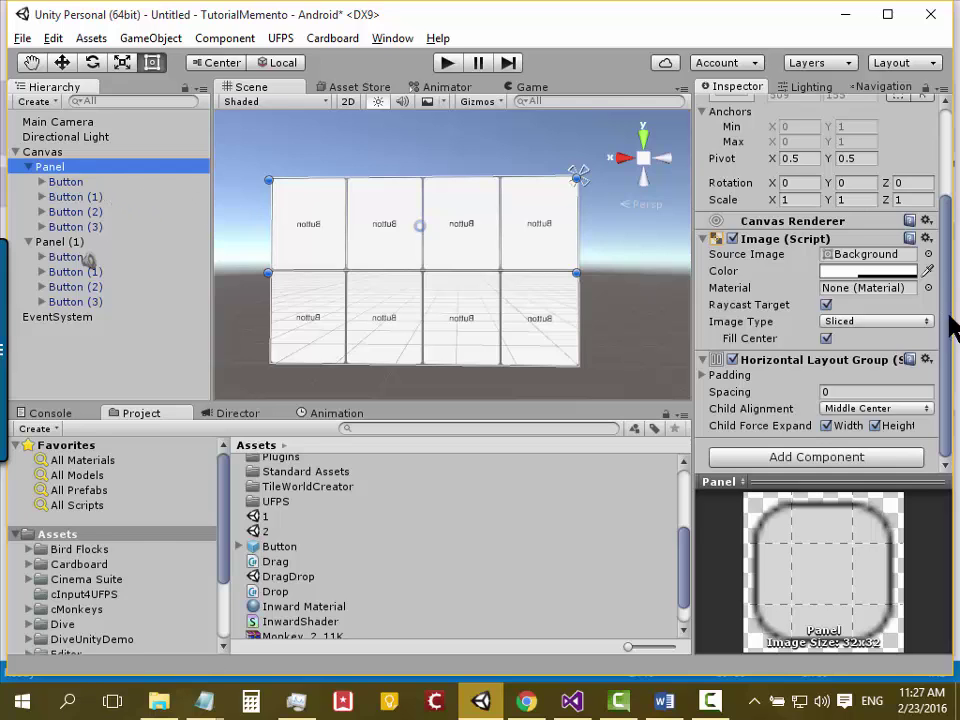
{"action": "left_click_drag", "start_coordinate": [945, 321], "coordinate": [953, 172]}
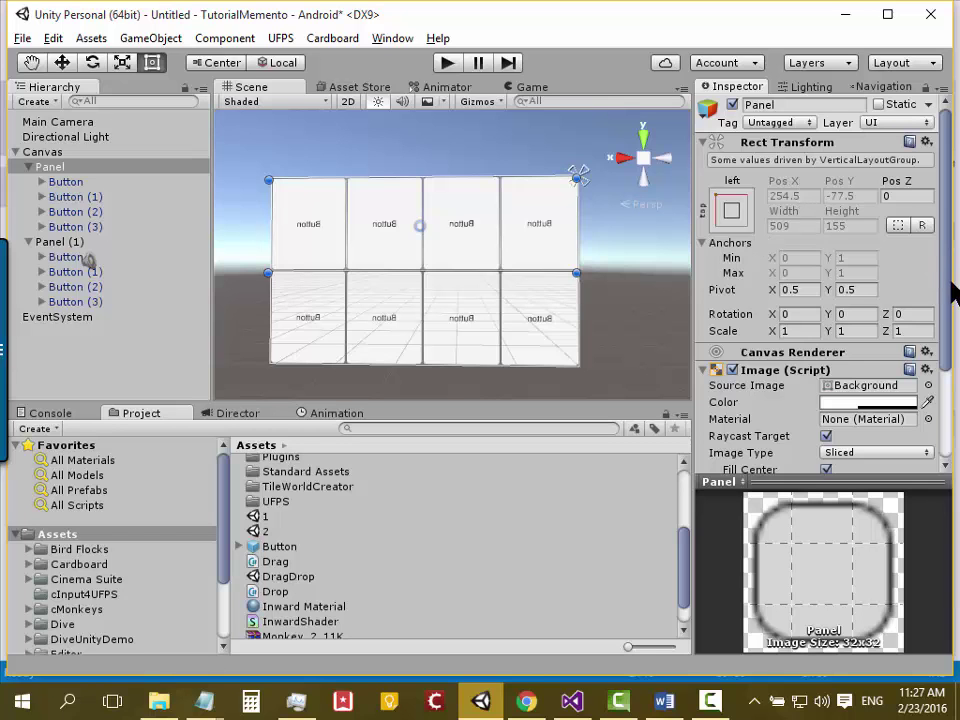
{"action": "scroll", "coordinate": [950, 350], "scroll_direction": "down", "scroll_amount": 3}
{"action": "scroll", "coordinate": [950, 350], "scroll_direction": "down", "scroll_amount": 2}
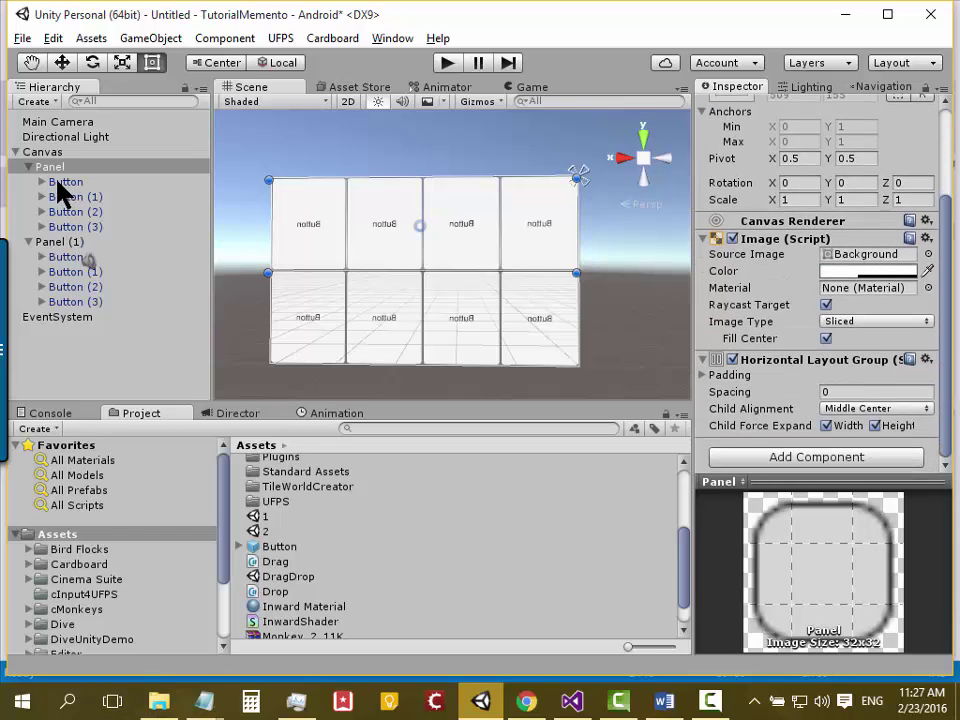
{"action": "left_click", "coordinate": [58, 182]}
{"action": "scroll", "coordinate": [950, 338], "scroll_direction": "up", "scroll_amount": 5}
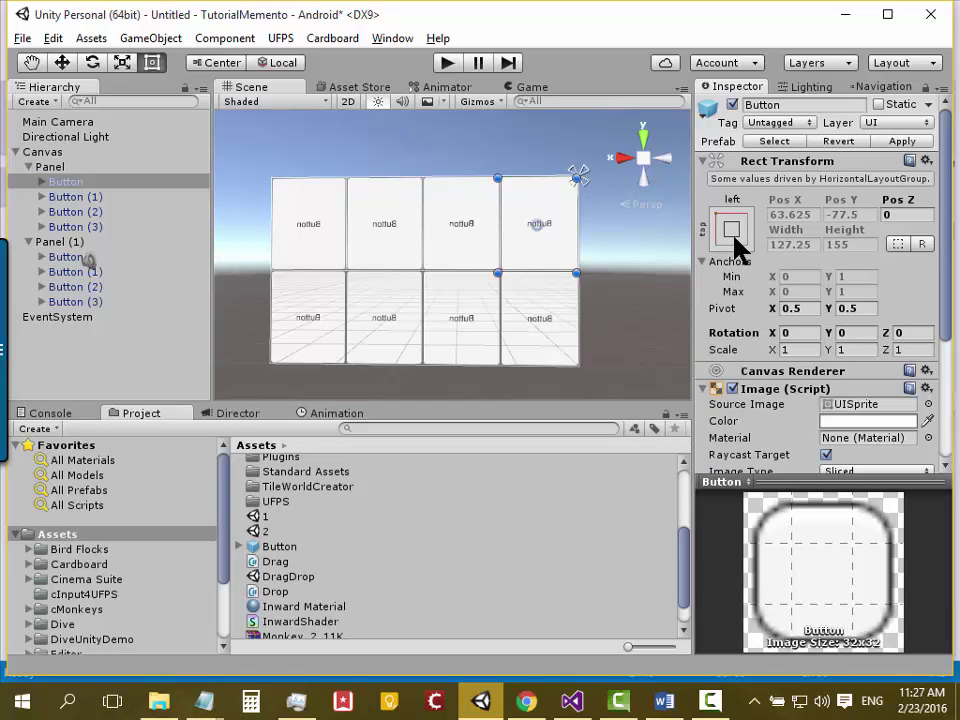
{"action": "scroll", "coordinate": [950, 340], "scroll_direction": "down", "scroll_amount": 5}
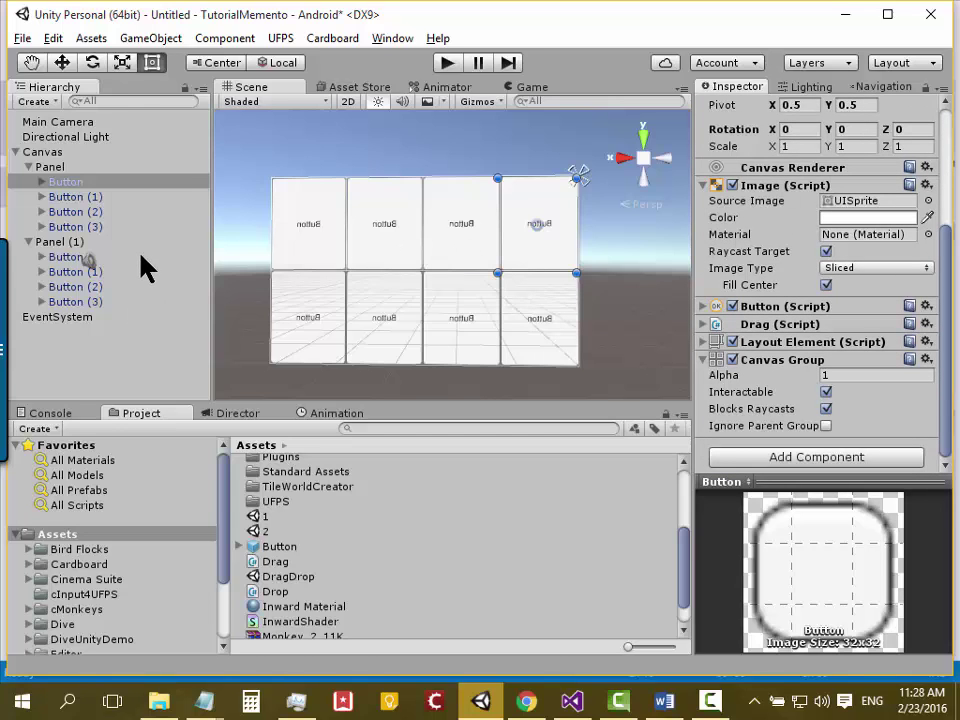
Compare the settings of Panel and Panel (1) in the Inspector
{"action": "left_click", "coordinate": [71, 170]}
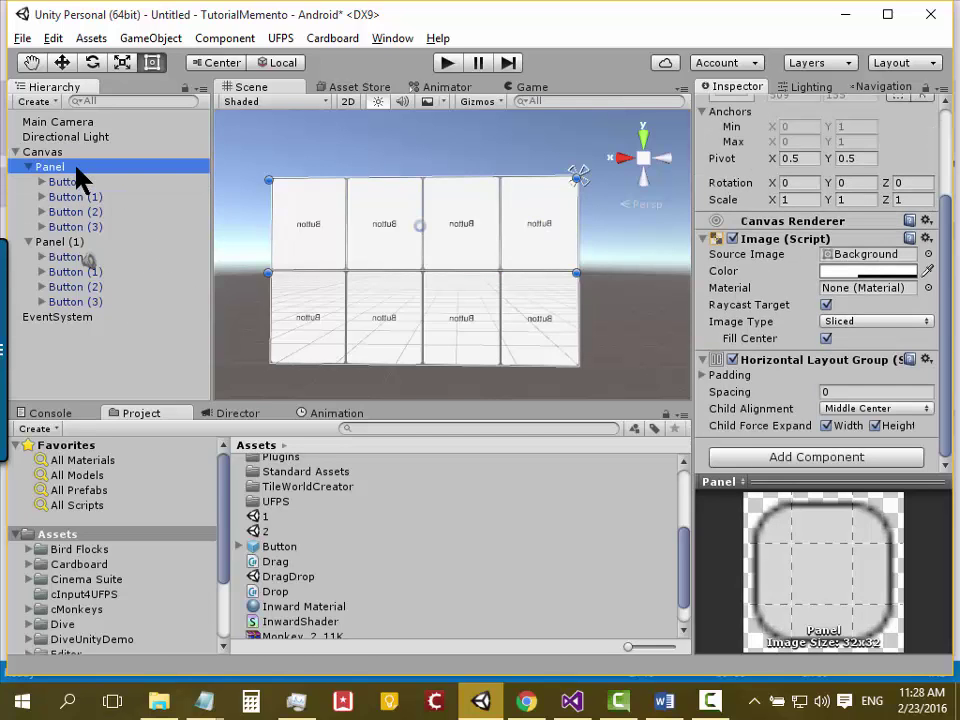
{"action": "left_click", "coordinate": [80, 245]}
{"action": "left_click", "coordinate": [76, 169]}
{"action": "left_click", "coordinate": [112, 241]}
{"action": "left_click", "coordinate": [60, 167]}
Attach the Drop script to Panel and Panel (1) via the 'Dr' component search
{"action": "left_click", "coordinate": [850, 465]}
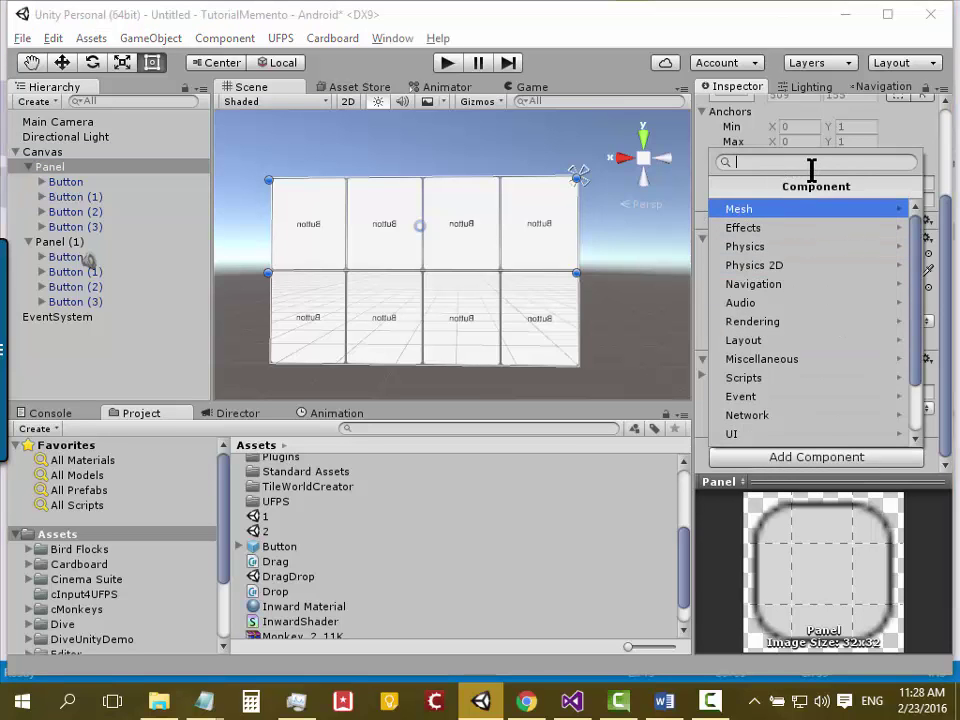
{"action": "type", "text": "Dr"}
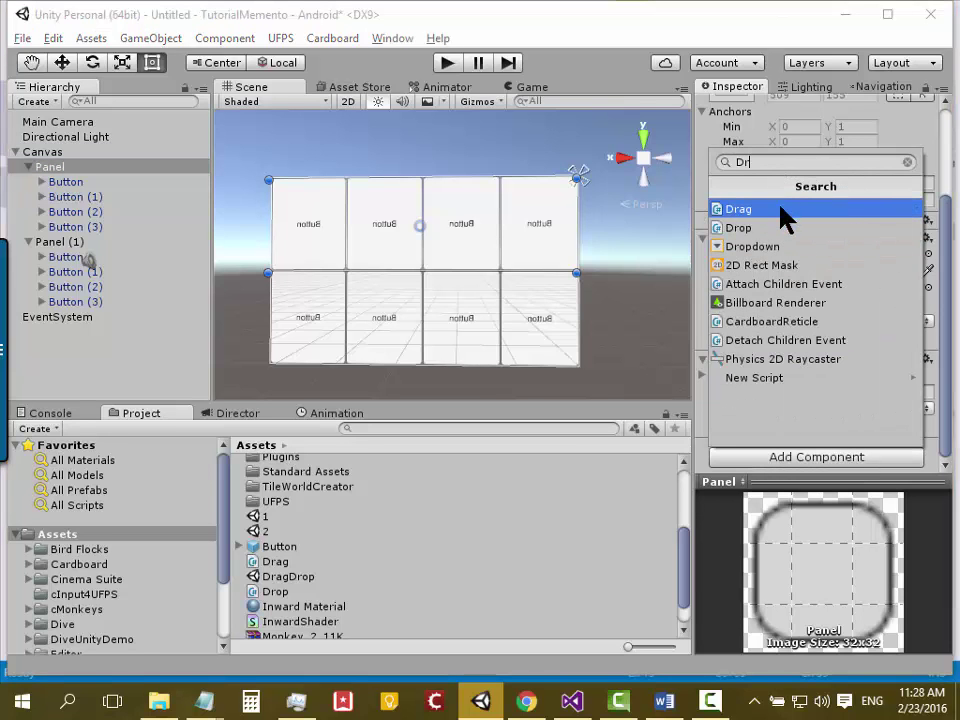
{"action": "left_click", "coordinate": [778, 229]}
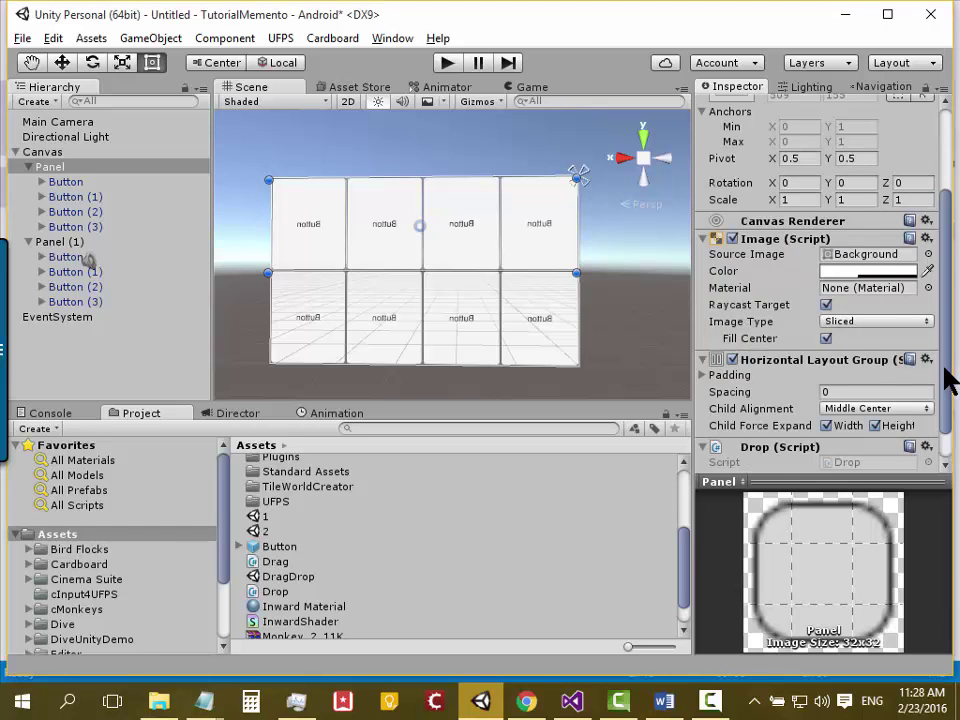
{"action": "scroll", "coordinate": [810, 410], "scroll_direction": "down", "scroll_amount": 2}
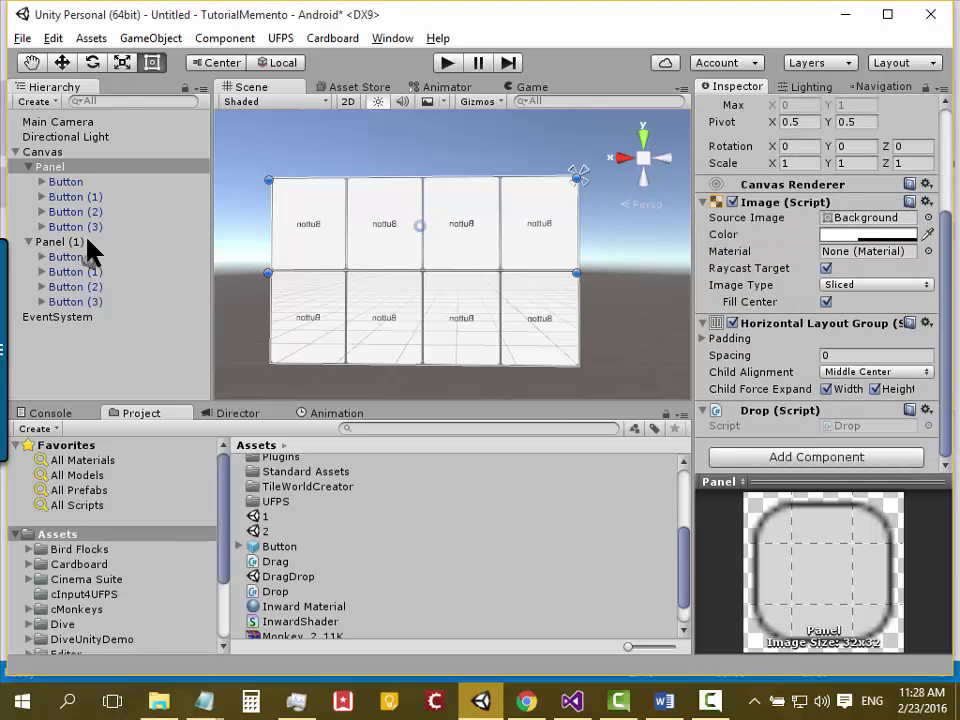
{"action": "left_click", "coordinate": [78, 248]}
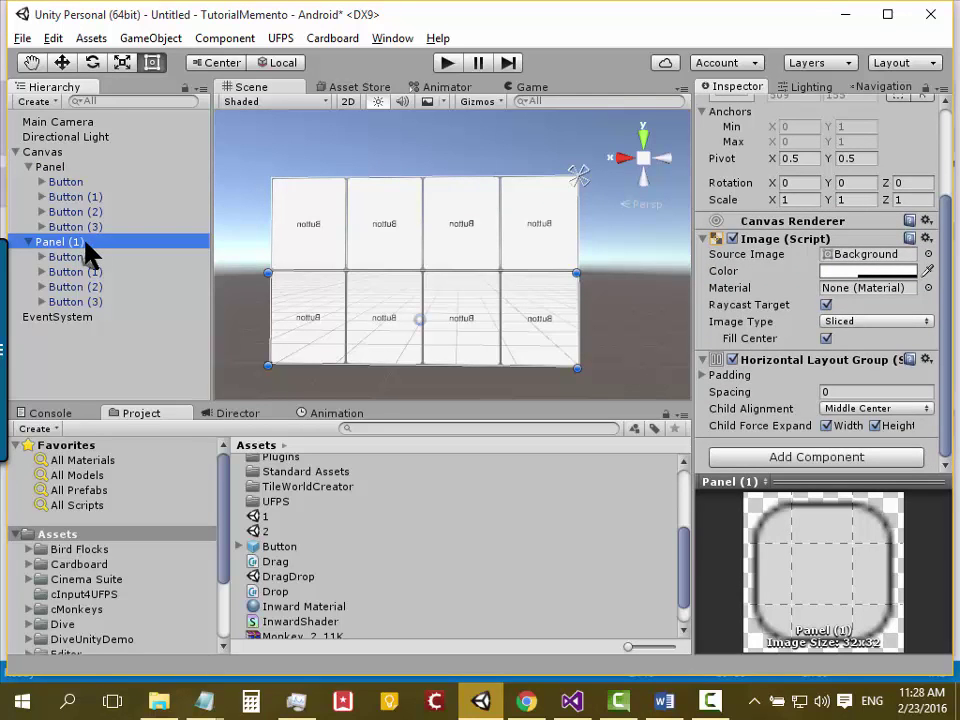
{"action": "left_click", "coordinate": [814, 458]}
{"action": "left_click", "coordinate": [768, 229]}
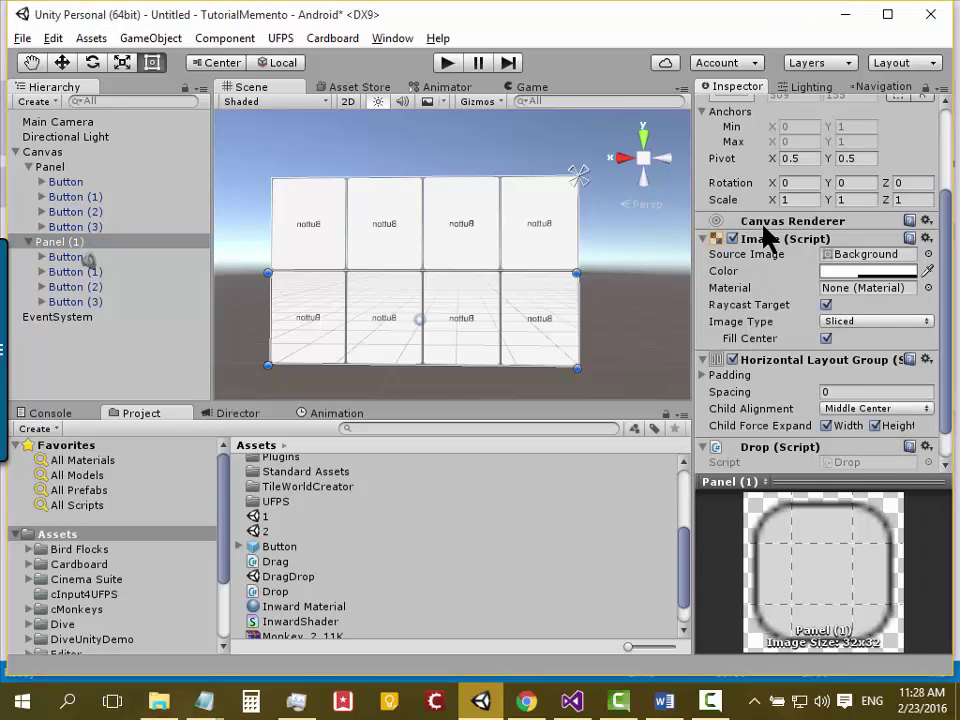
Enter Play mode and drag bottom buttons into the top panel, then top buttons down
{"action": "left_click", "coordinate": [448, 64]}
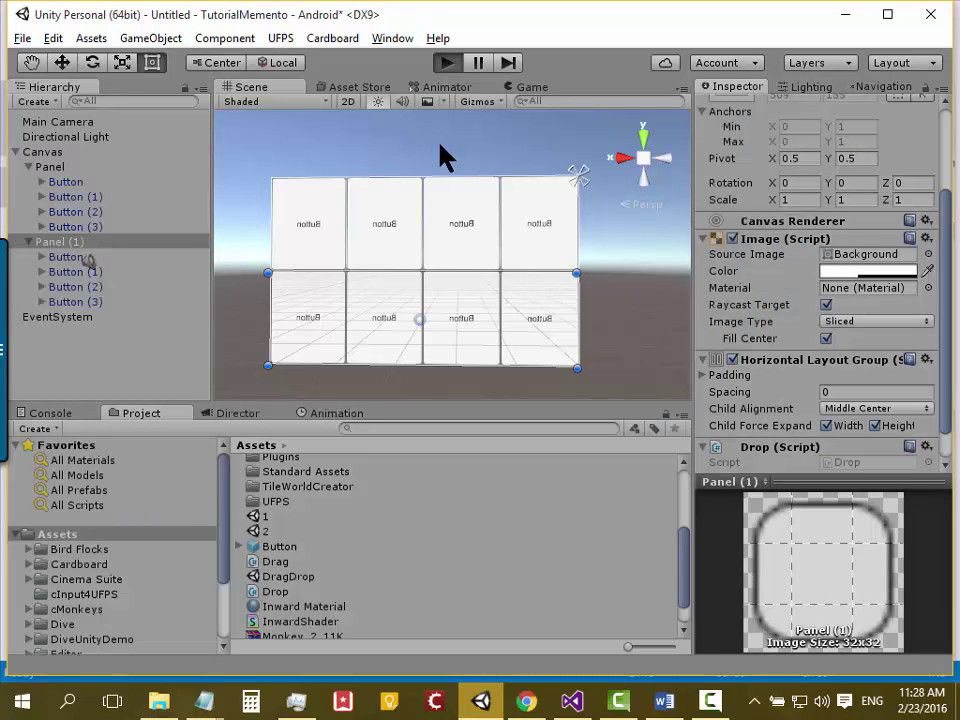
{"action": "left_click_drag", "start_coordinate": [273, 310], "coordinate": [291, 208]}
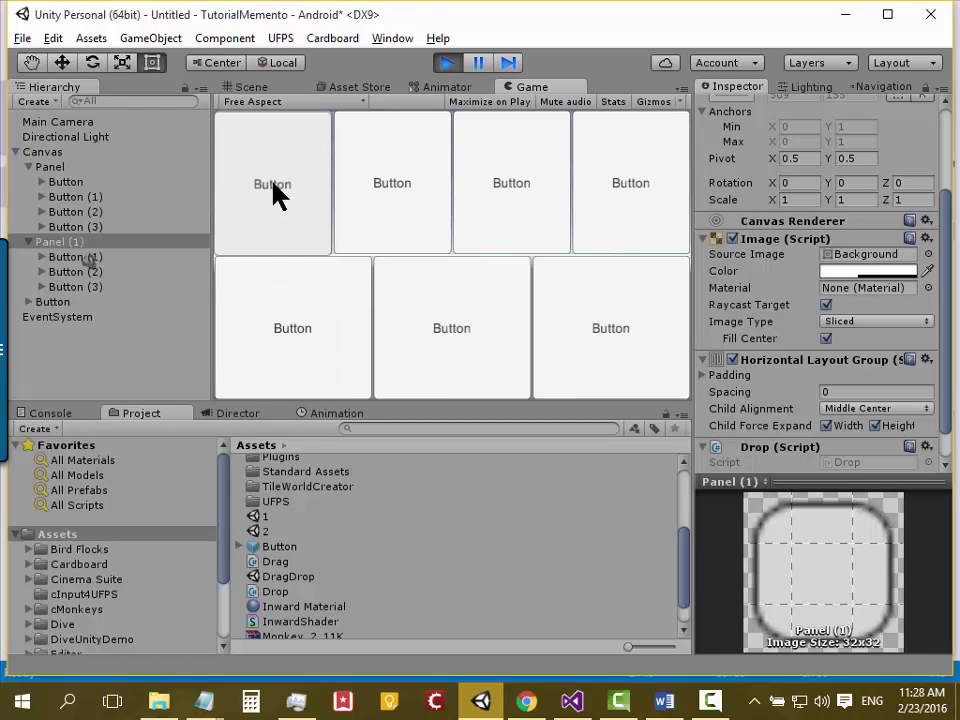
{"action": "left_click_drag", "start_coordinate": [298, 320], "coordinate": [292, 190]}
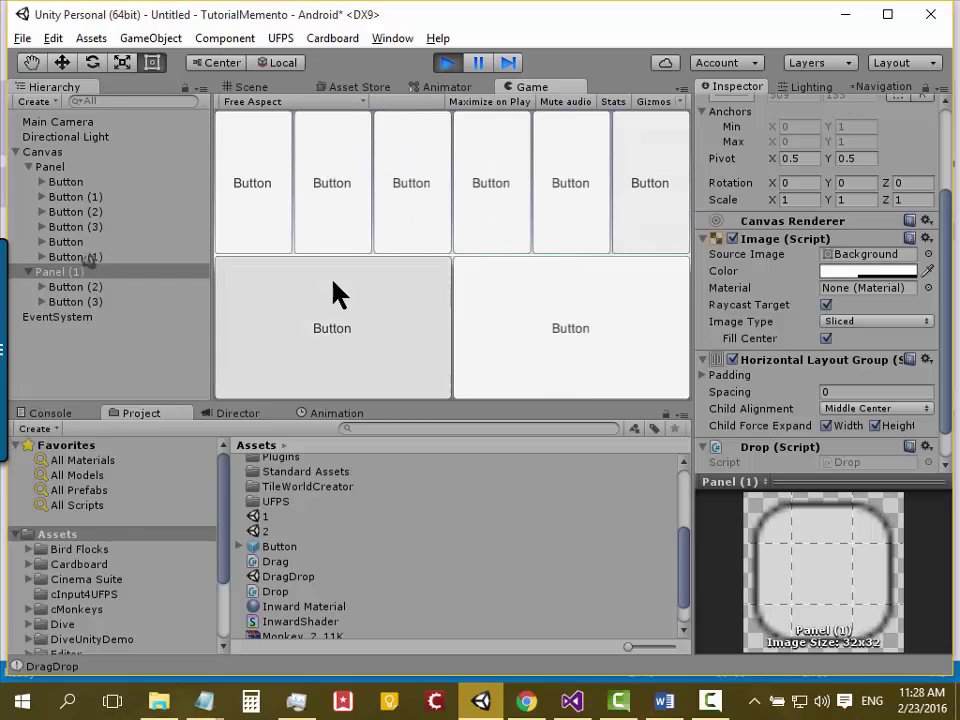
{"action": "left_click_drag", "start_coordinate": [336, 296], "coordinate": [309, 227]}
{"action": "left_click_drag", "start_coordinate": [429, 313], "coordinate": [393, 240]}
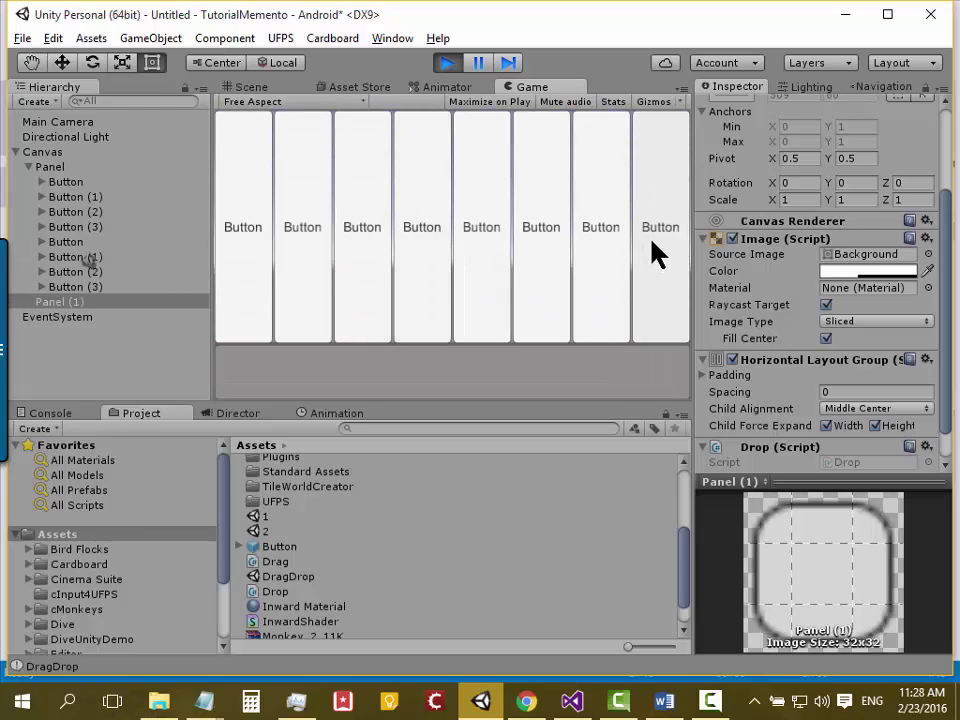
{"action": "left_click_drag", "start_coordinate": [654, 251], "coordinate": [647, 386]}
{"action": "left_click_drag", "start_coordinate": [626, 182], "coordinate": [560, 290]}
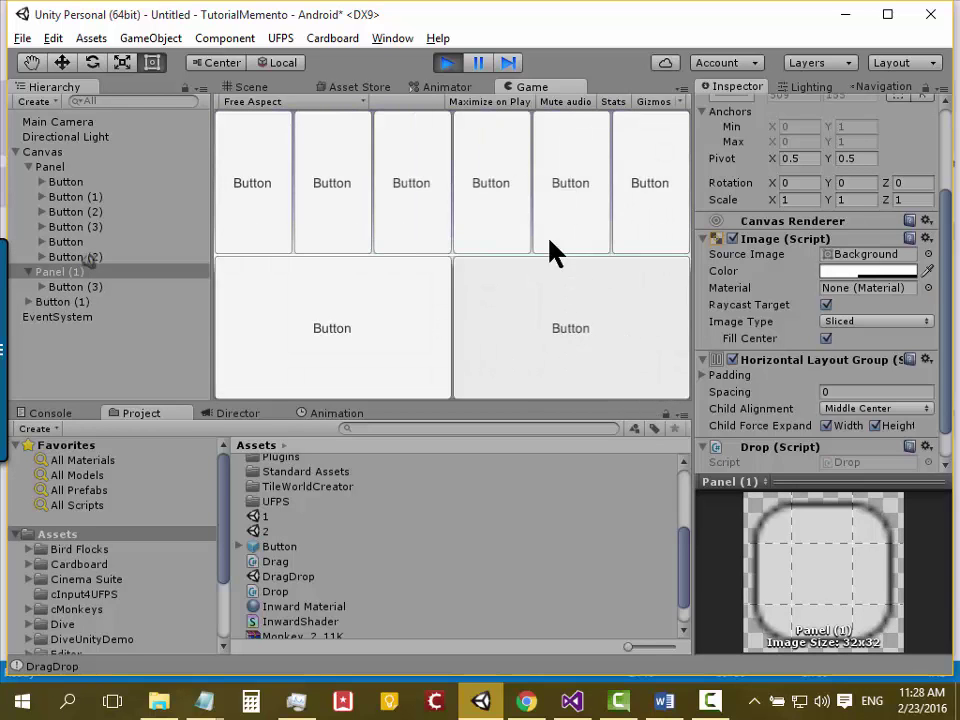
{"action": "left_click_drag", "start_coordinate": [549, 245], "coordinate": [465, 320]}
{"action": "mouse_move", "coordinate": [480, 208]}
{"action": "left_mouse_down"}
{"action": "mouse_move", "coordinate": [476, 326]}
{"action": "mouse_move", "coordinate": [531, 321]}
{"action": "left_mouse_up"}
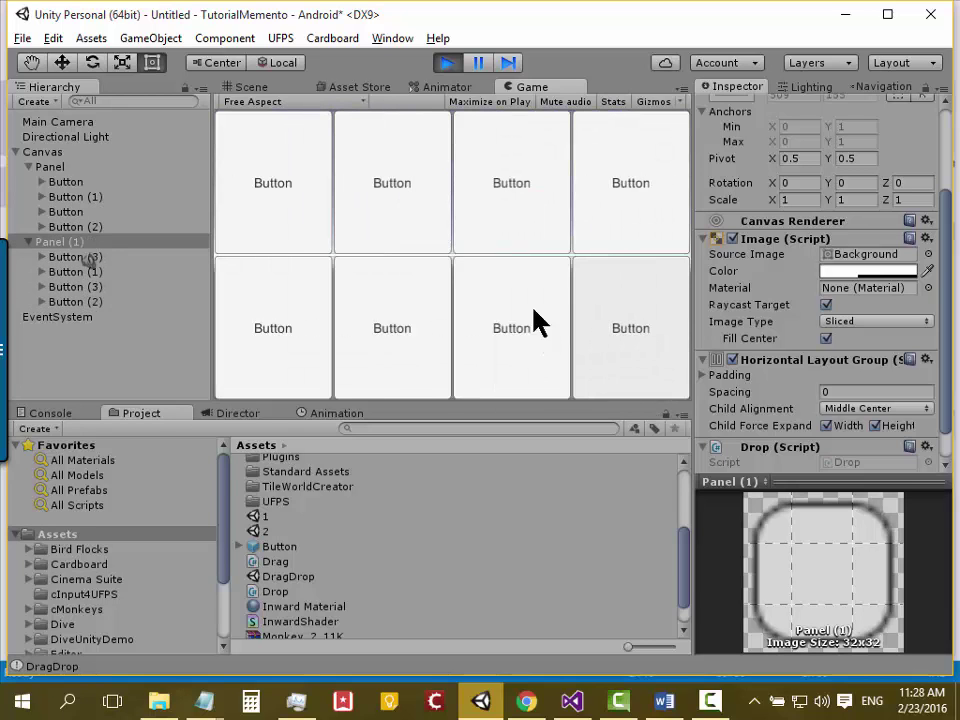
{"action": "left_click_drag", "start_coordinate": [422, 156], "coordinate": [388, 320]}
{"action": "left_click_drag", "start_coordinate": [338, 222], "coordinate": [298, 319]}
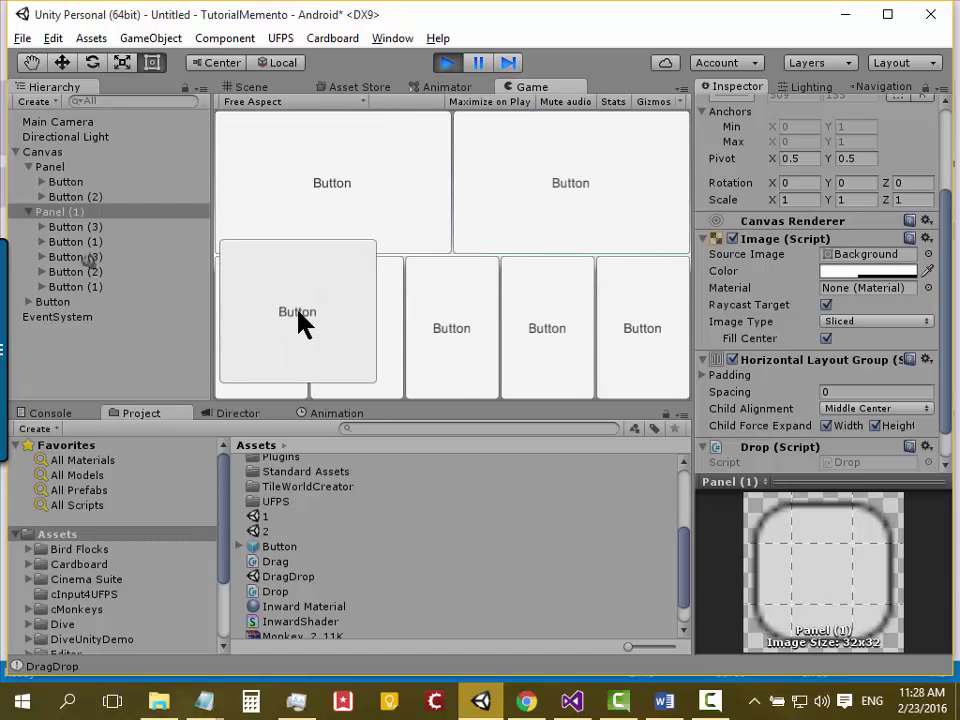
{"action": "left_click_drag", "start_coordinate": [390, 193], "coordinate": [392, 332]}
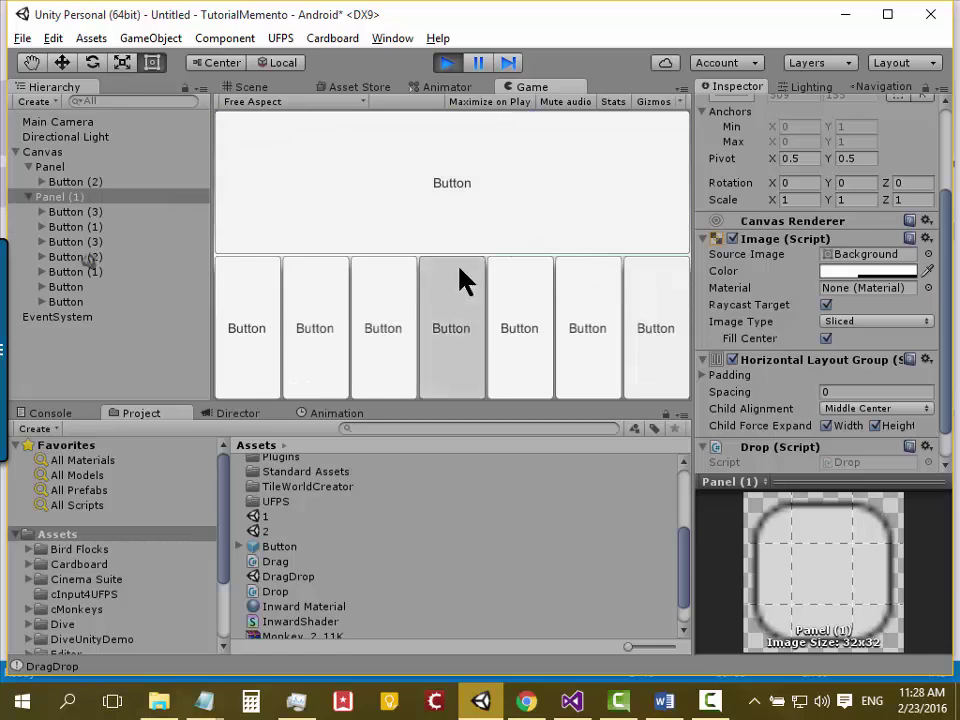
Move all the bottom-row buttons back up into the top panel
{"action": "left_click_drag", "start_coordinate": [465, 279], "coordinate": [460, 180]}
{"action": "left_click_drag", "start_coordinate": [508, 328], "coordinate": [531, 171]}
{"action": "left_click_drag", "start_coordinate": [560, 310], "coordinate": [590, 192]}
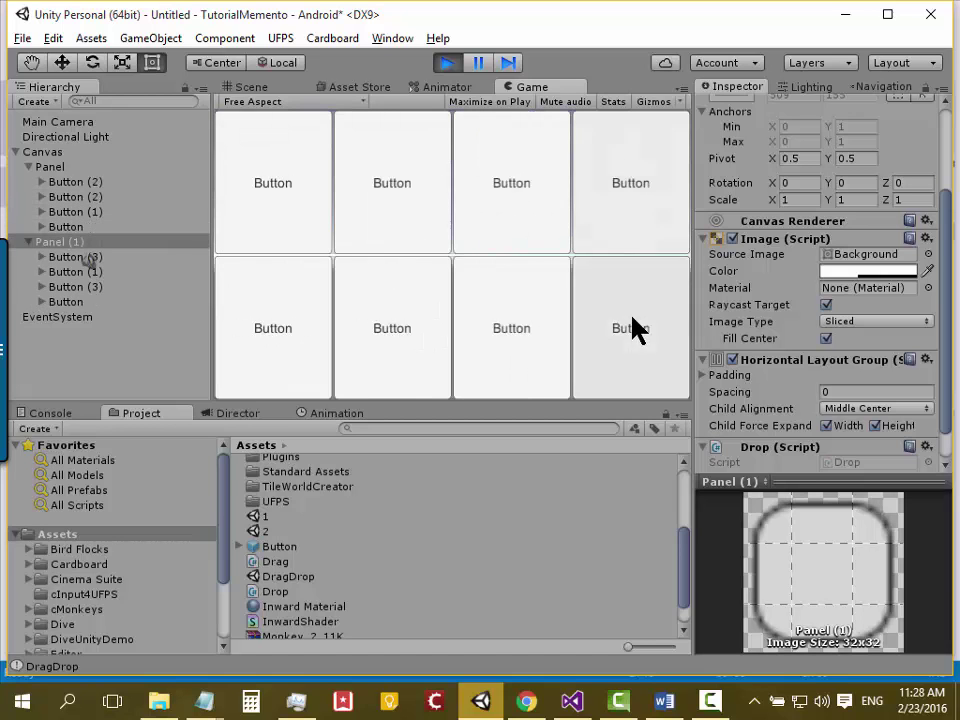
{"action": "left_click_drag", "start_coordinate": [632, 332], "coordinate": [630, 185]}
{"action": "mouse_move", "coordinate": [563, 321]}
{"action": "left_mouse_down"}
{"action": "mouse_move", "coordinate": [456, 221]}
{"action": "mouse_move", "coordinate": [450, 190]}
{"action": "left_mouse_up"}
{"action": "left_click_drag", "start_coordinate": [360, 320], "coordinate": [300, 190]}
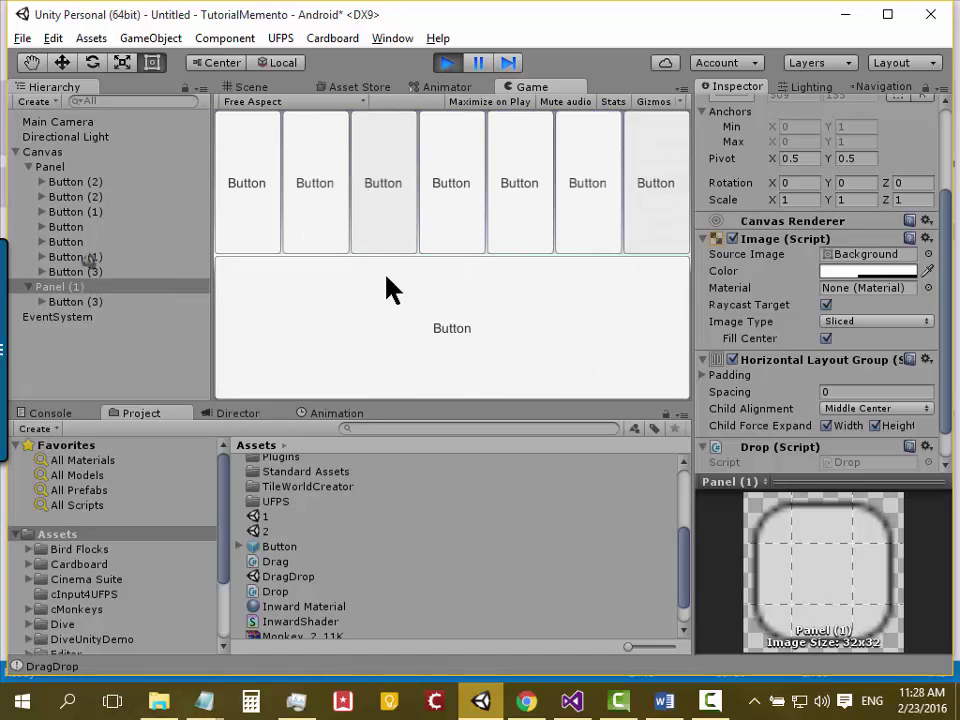
{"action": "left_click", "coordinate": [80, 290]}
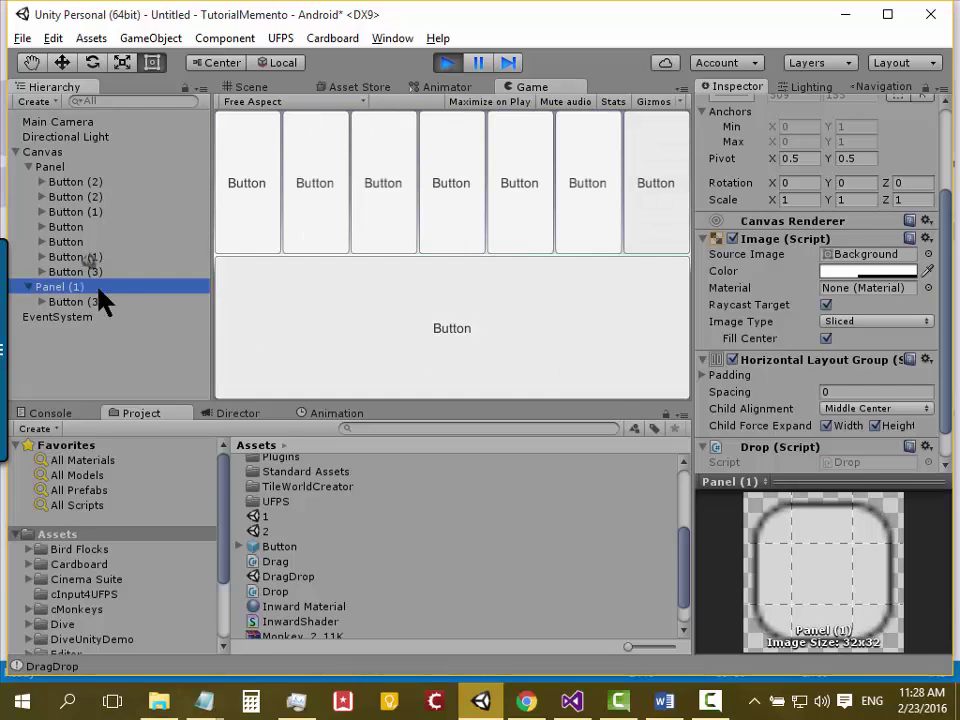
{"action": "left_click_drag", "start_coordinate": [345, 310], "coordinate": [349, 229]}
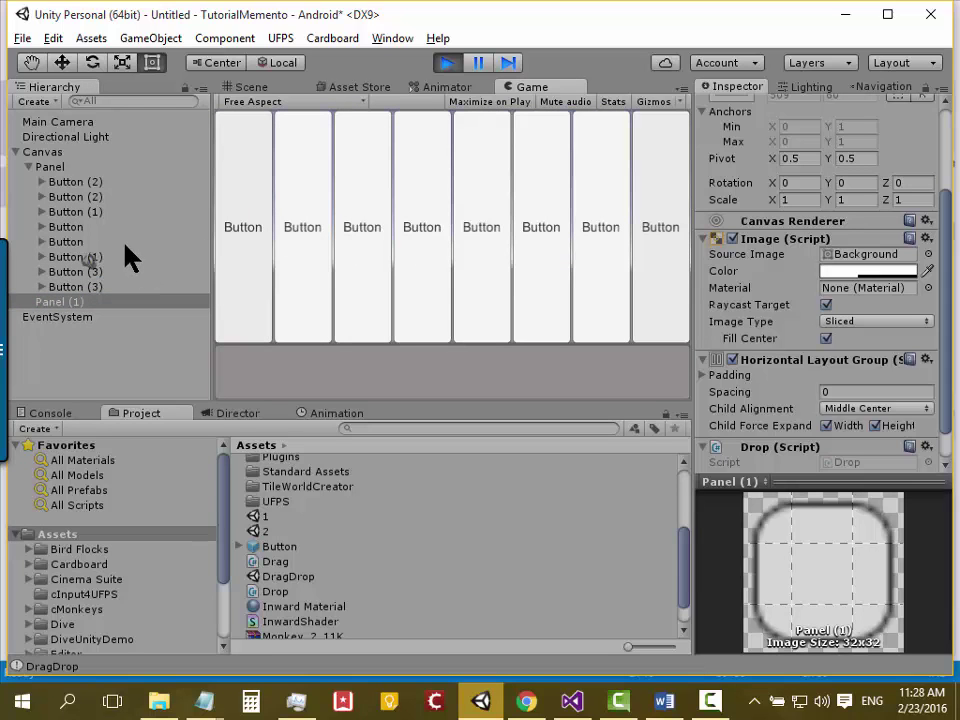
Drag top buttons into Panel (1), leaving four buttons in each row
{"action": "left_click_drag", "start_coordinate": [360, 231], "coordinate": [365, 352]}
{"action": "mouse_move", "coordinate": [246, 229]}
{"action": "left_mouse_down"}
{"action": "mouse_move", "coordinate": [272, 396]}
{"action": "mouse_move", "coordinate": [270, 379]}
{"action": "left_mouse_up"}
{"action": "mouse_move", "coordinate": [293, 189]}
{"action": "left_mouse_down"}
{"action": "mouse_move", "coordinate": [324, 300]}
{"action": "mouse_move", "coordinate": [332, 260]}
{"action": "left_mouse_up"}
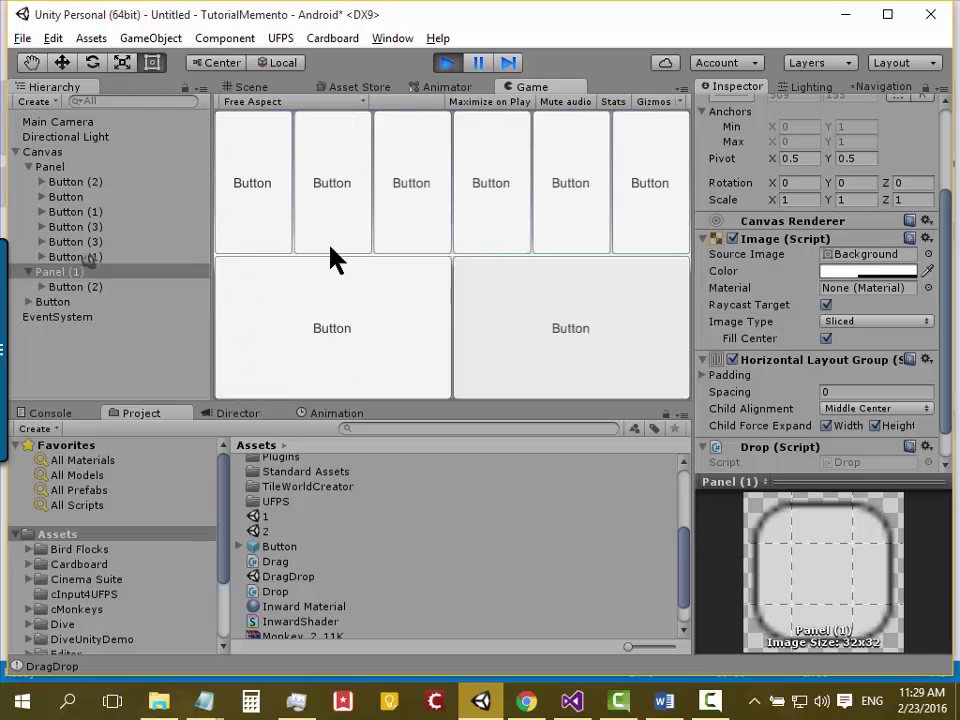
{"action": "left_click_drag", "start_coordinate": [343, 182], "coordinate": [355, 320]}
{"action": "mouse_move", "coordinate": [360, 187]}
{"action": "left_mouse_down"}
{"action": "mouse_move", "coordinate": [375, 358]}
{"action": "mouse_move", "coordinate": [372, 350]}
{"action": "left_mouse_up"}
{"action": "left_click_drag", "start_coordinate": [392, 206], "coordinate": [385, 330]}
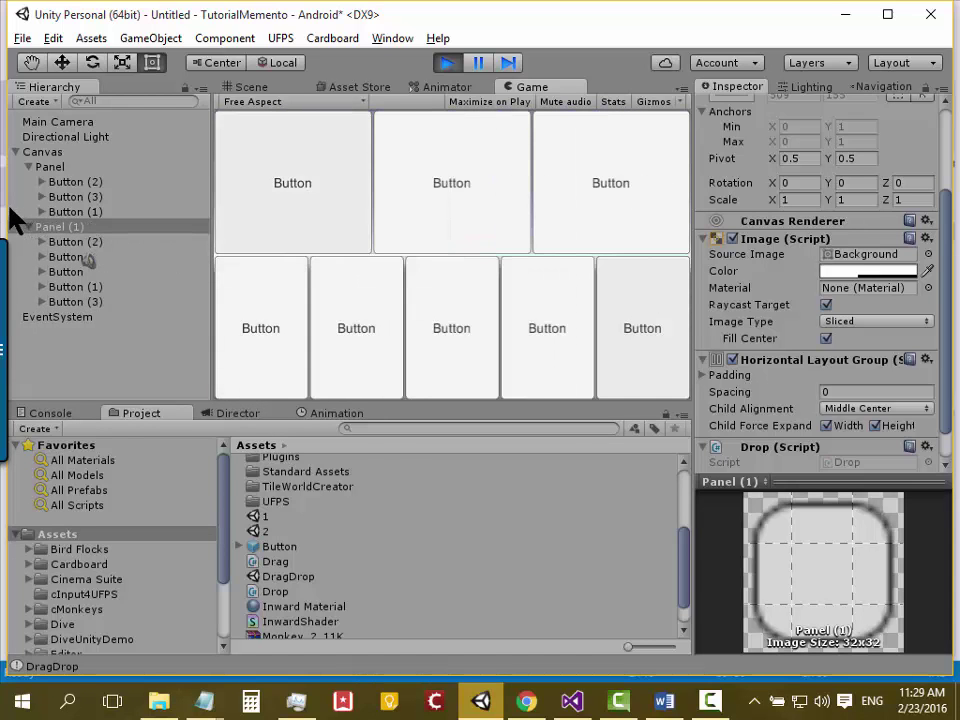
{"action": "left_click_drag", "start_coordinate": [289, 210], "coordinate": [360, 330]}
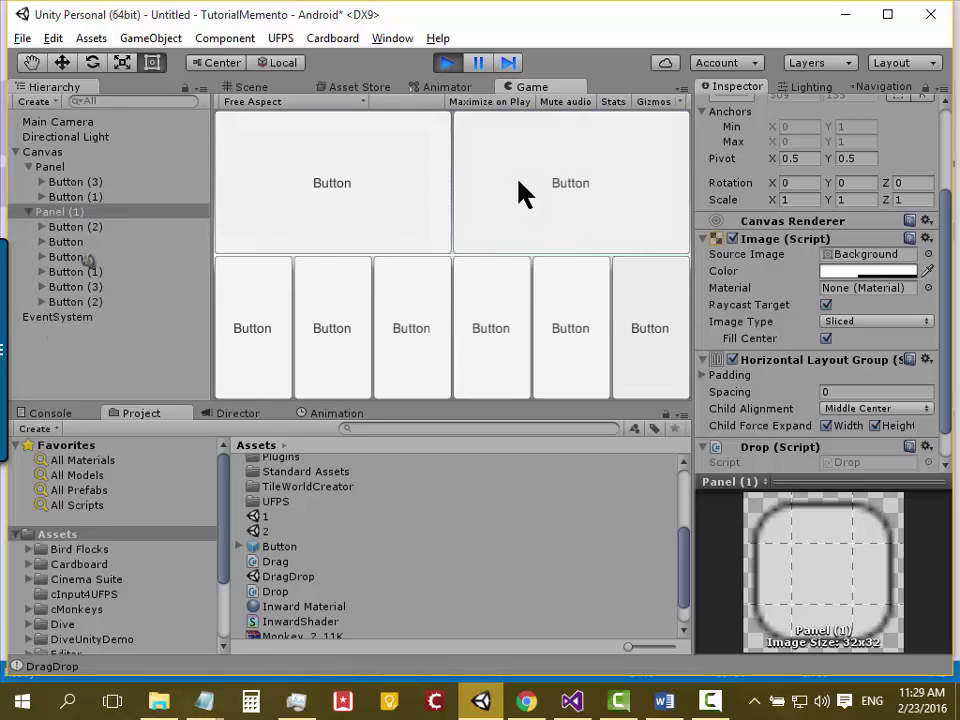
{"action": "left_click_drag", "start_coordinate": [516, 189], "coordinate": [536, 321]}
{"action": "mouse_move", "coordinate": [397, 310]}
{"action": "left_mouse_down"}
{"action": "mouse_move", "coordinate": [396, 176]}
{"action": "mouse_move", "coordinate": [403, 214]}
{"action": "left_mouse_up"}
{"action": "left_click_drag", "start_coordinate": [358, 294], "coordinate": [363, 180]}
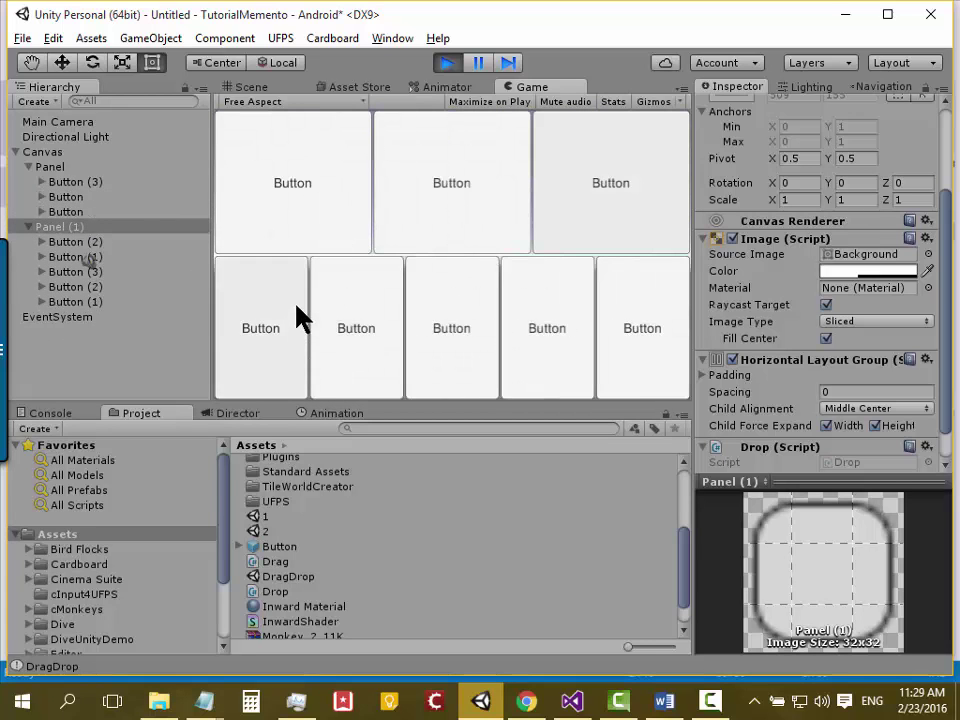
{"action": "left_click_drag", "start_coordinate": [300, 317], "coordinate": [306, 221]}
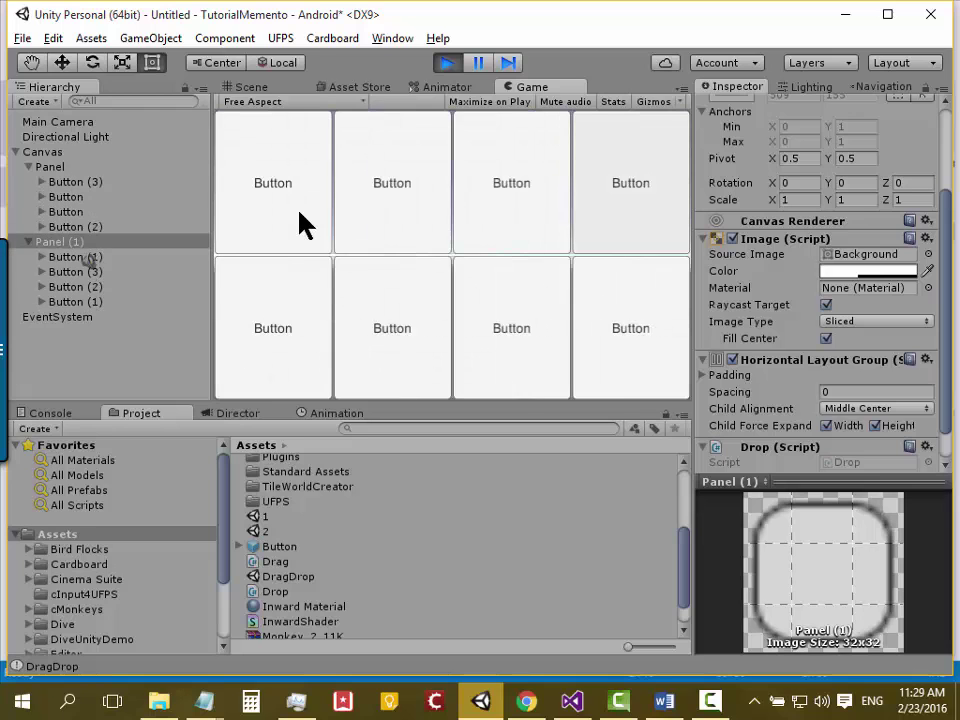
Stop Play mode and select the top Panel
{"action": "left_click", "coordinate": [448, 62]}
{"action": "left_click", "coordinate": [66, 167]}
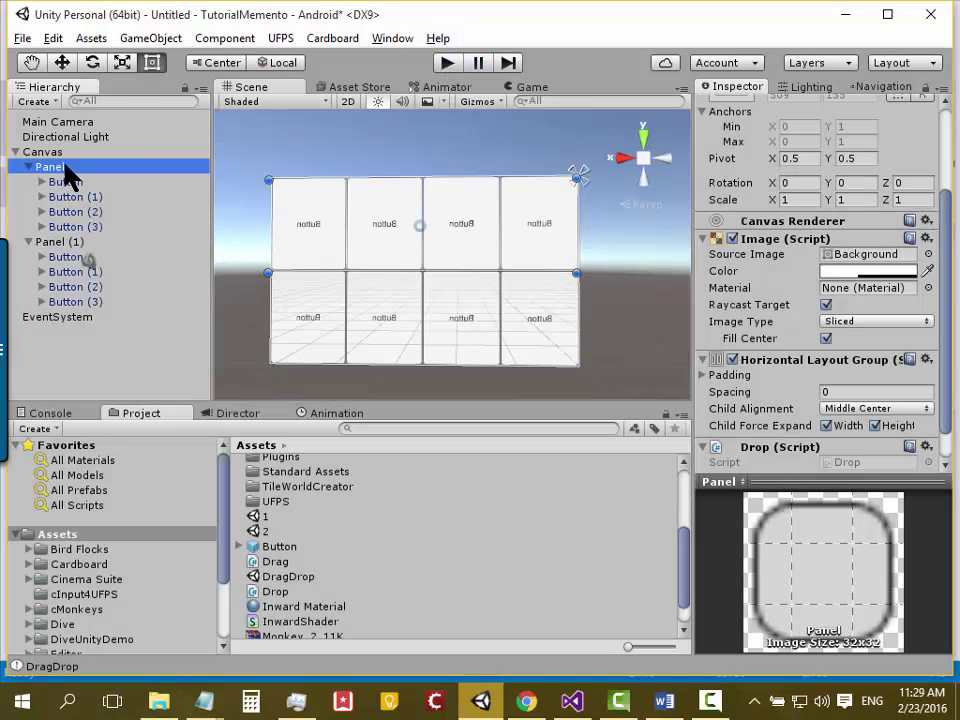
{"action": "scroll", "coordinate": [950, 250], "scroll_direction": "down", "scroll_amount": 2}
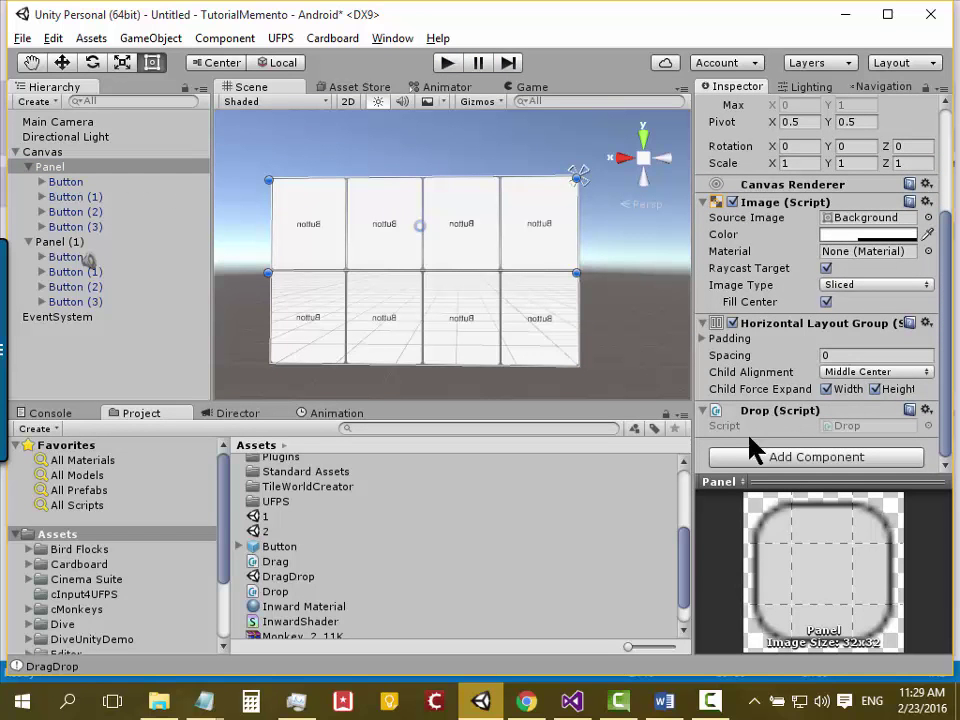
Review the OnDrop method in Drop.cs in Visual Studio, then check the Unity Scripts Drive folder
{"action": "left_click", "coordinate": [572, 700]}
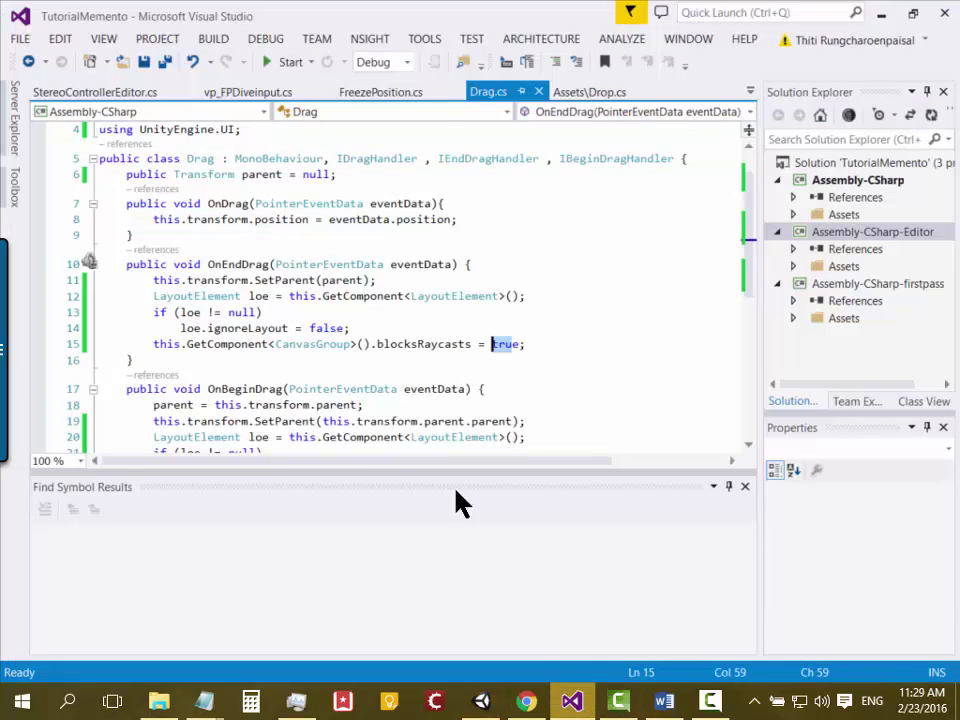
{"action": "left_click", "coordinate": [585, 92]}
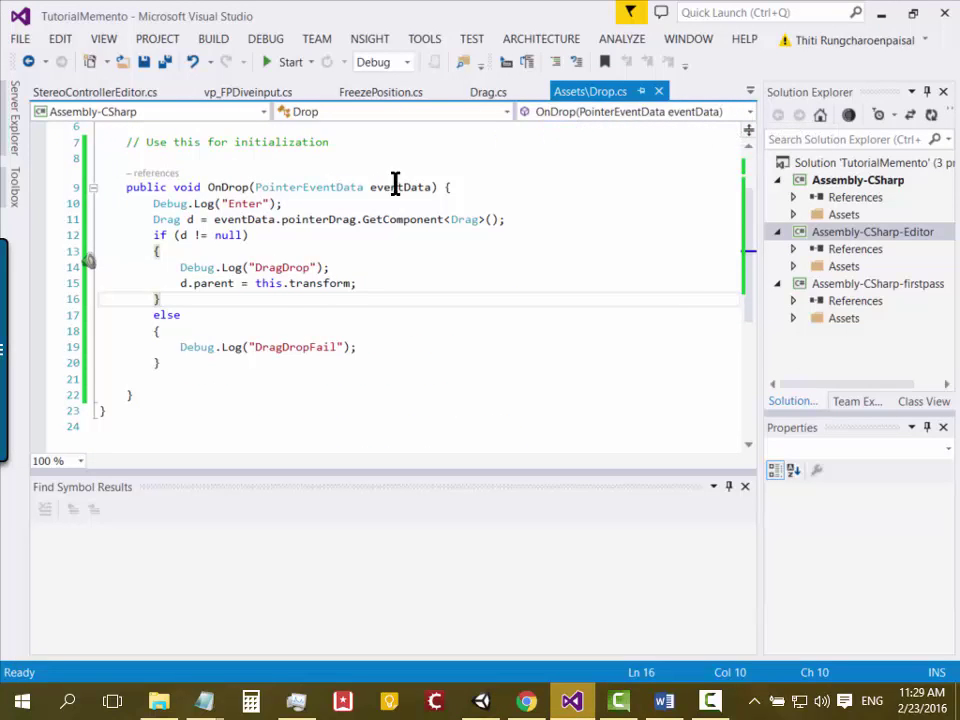
{"action": "key", "text": "Up"}
{"action": "key", "text": "Up"}
{"action": "key", "text": "End"}
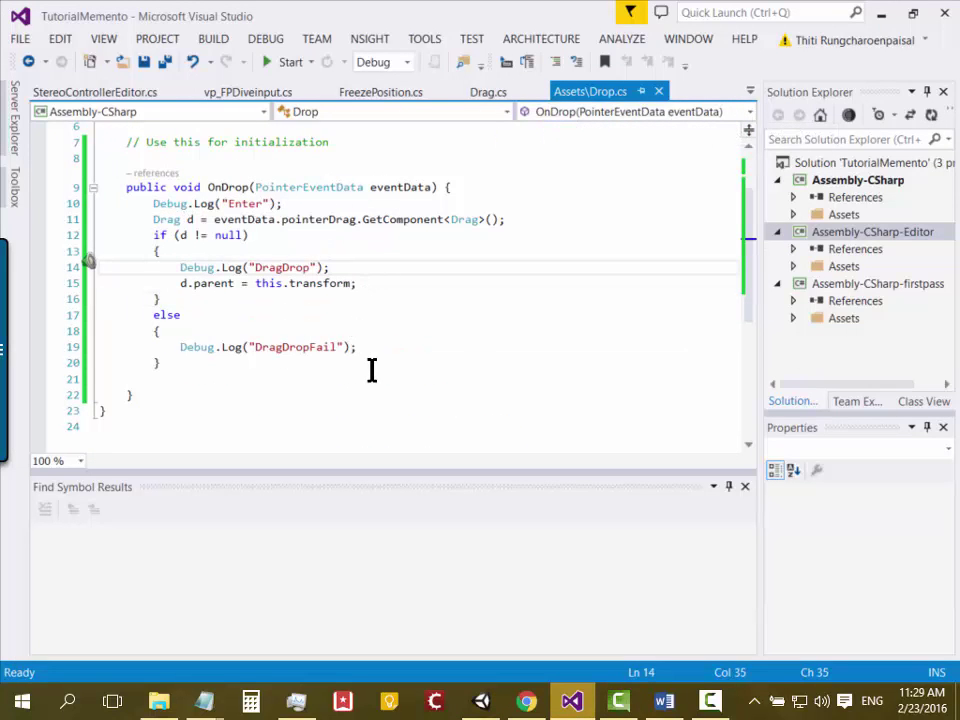
{"action": "left_click_drag", "start_coordinate": [356, 285], "coordinate": [181, 286]}
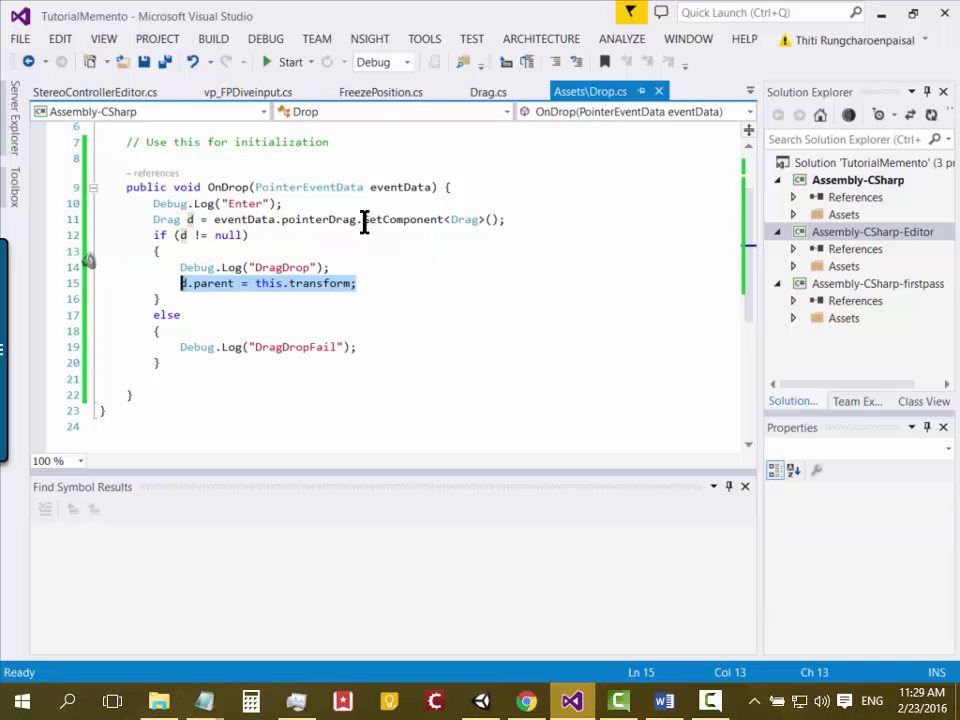
{"action": "left_click", "coordinate": [343, 267]}
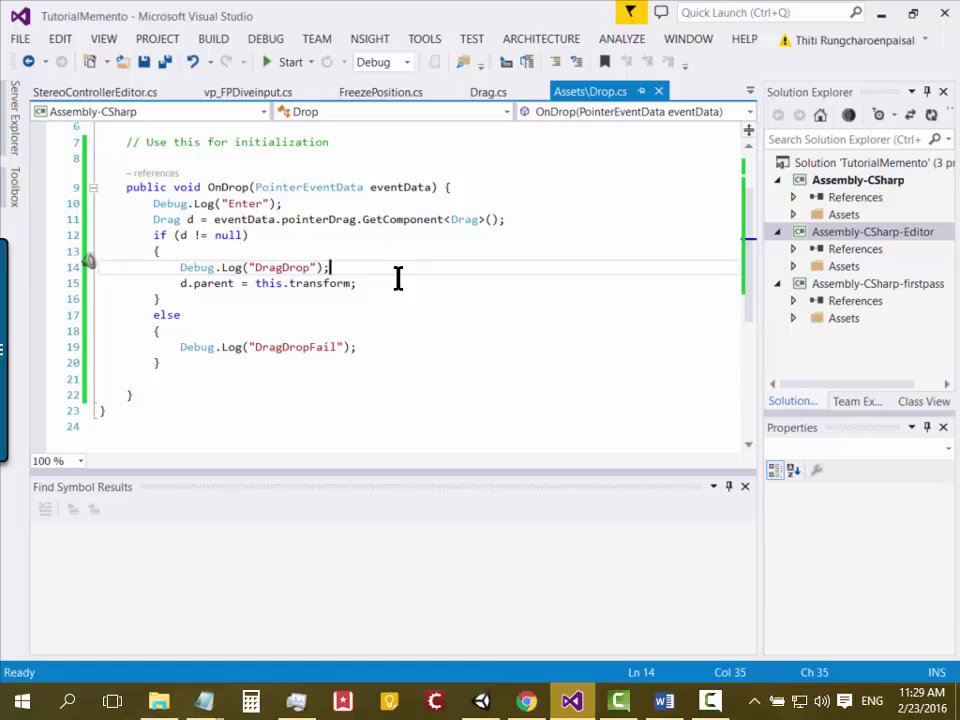
{"action": "left_click", "coordinate": [526, 701]}
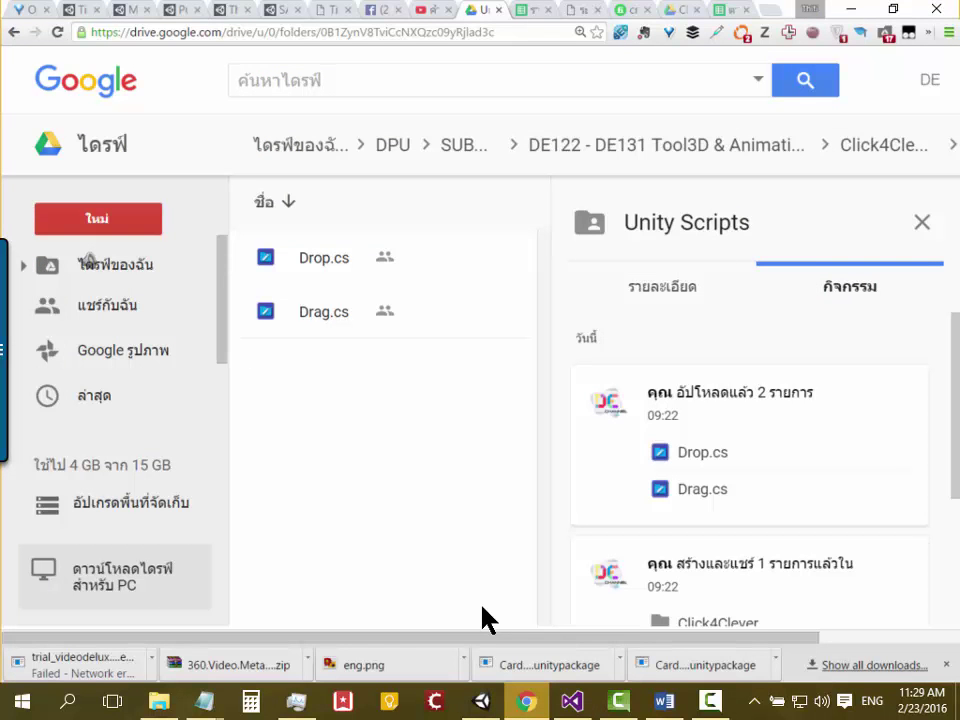
{"action": "left_click", "coordinate": [481, 701]}
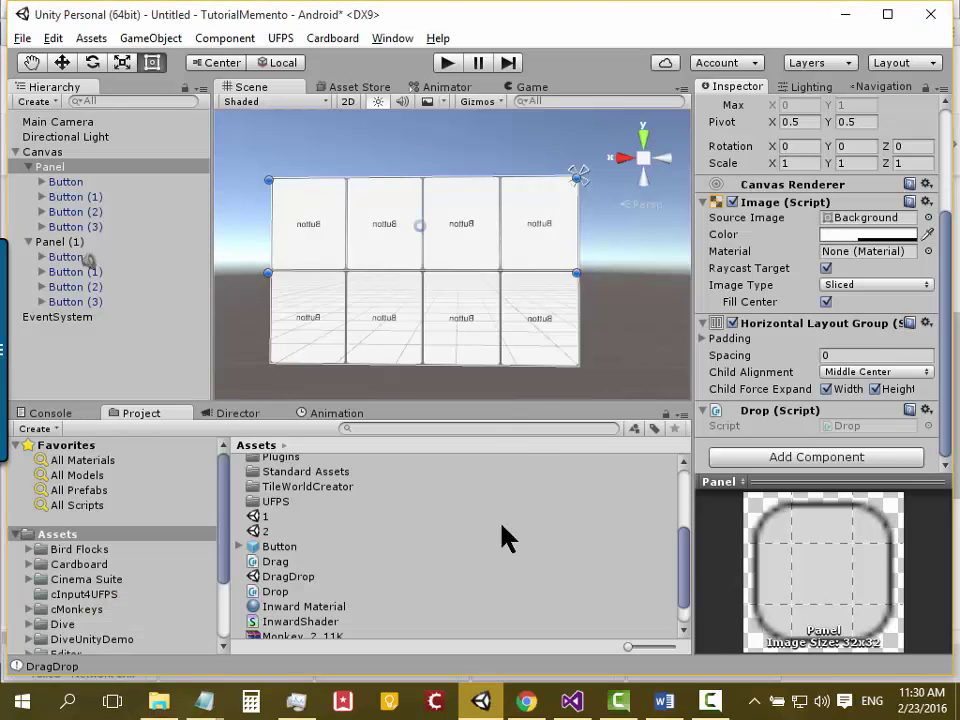
{"action": "left_click_drag", "start_coordinate": [945, 249], "coordinate": [955, 145]}
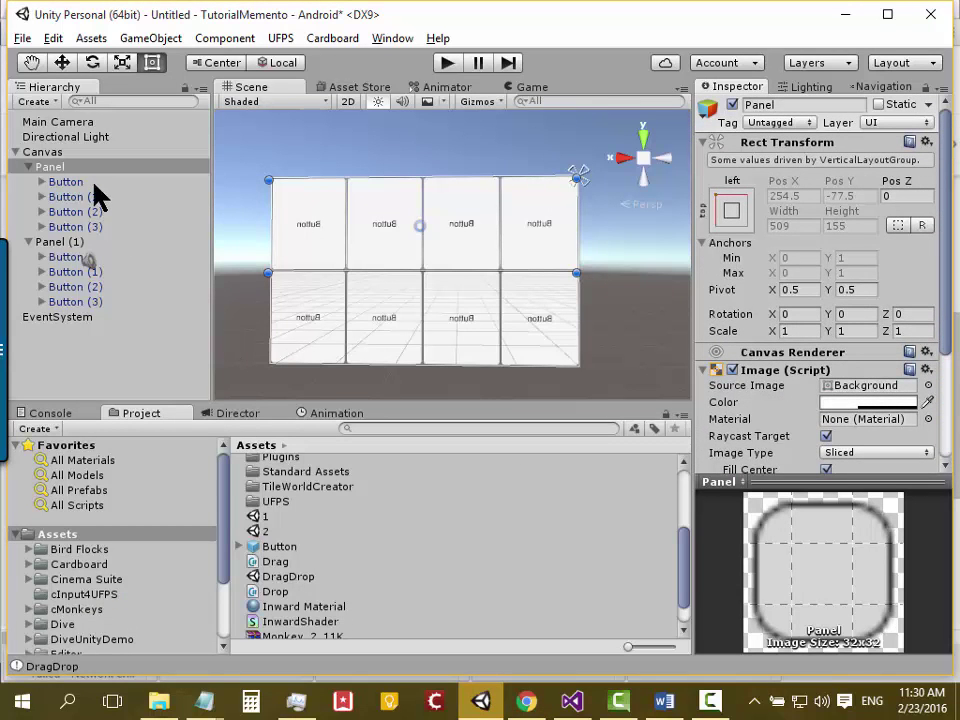
{"action": "left_click", "coordinate": [87, 182]}
{"action": "left_click", "coordinate": [77, 167]}
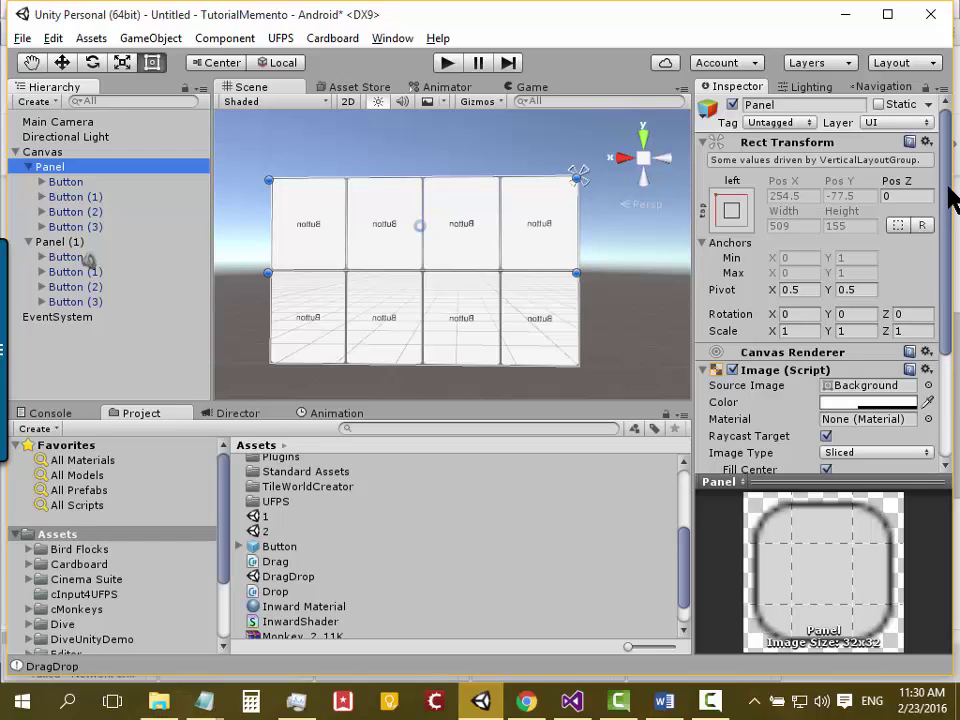
{"action": "left_click_drag", "start_coordinate": [940, 200], "coordinate": [943, 354]}
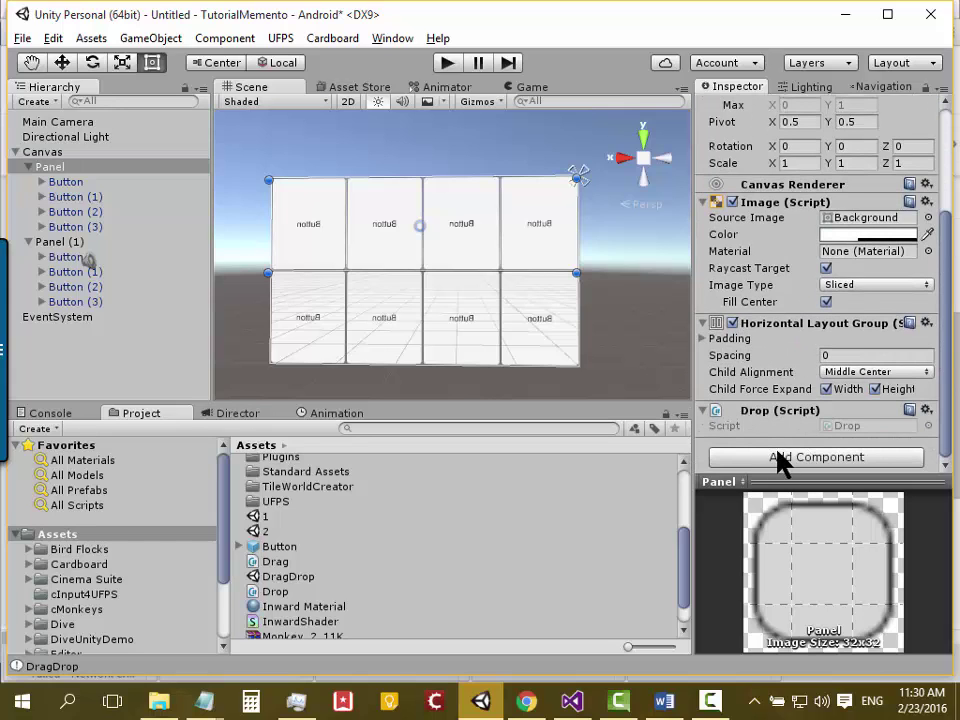
{"action": "left_click", "coordinate": [76, 168]}
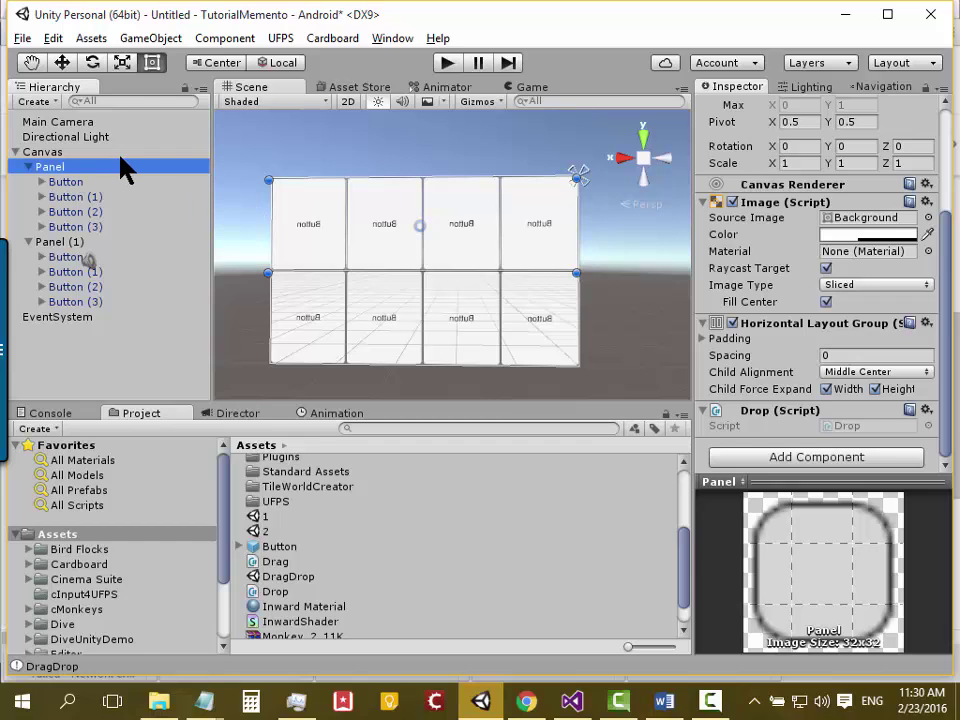
Add an Event Trigger component to the Panel by searching 'Eve'
{"action": "left_click", "coordinate": [845, 460]}
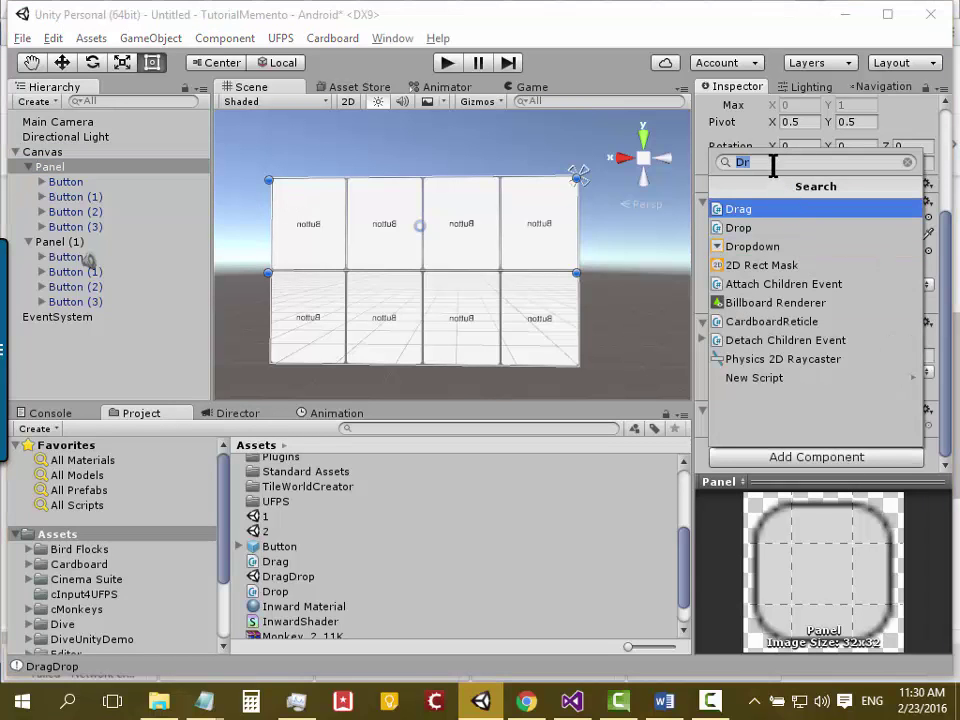
{"action": "type", "text": "Eve"}
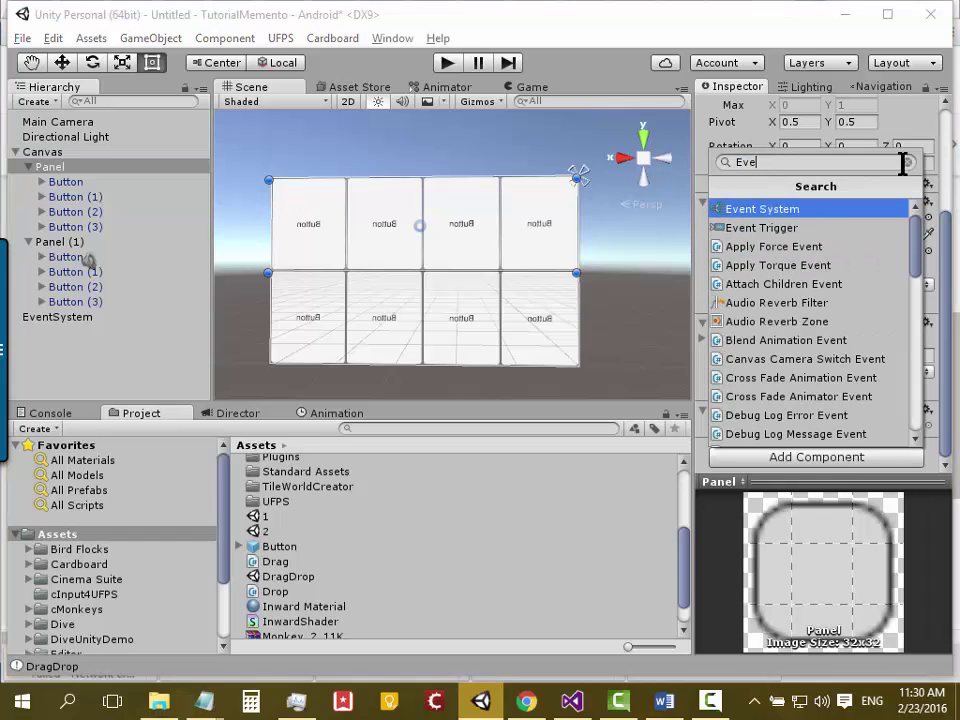
{"action": "key", "text": "Down"}
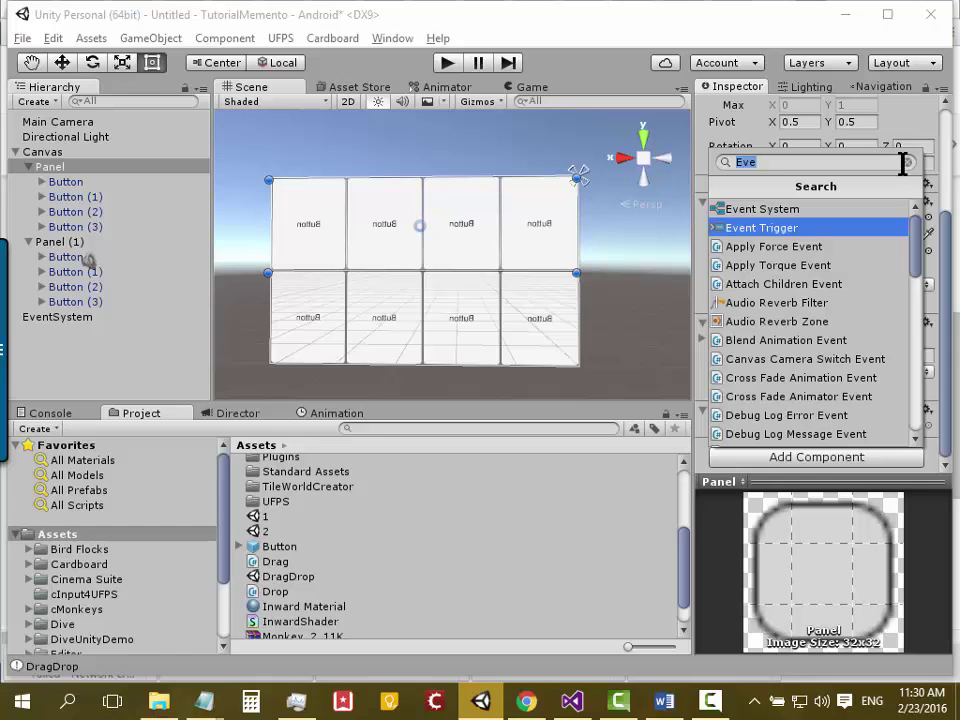
{"action": "key", "text": "Return"}
Add a Drop event type to the Panel's Event Trigger
{"action": "scroll", "coordinate": [950, 340], "scroll_direction": "down", "scroll_amount": 1}
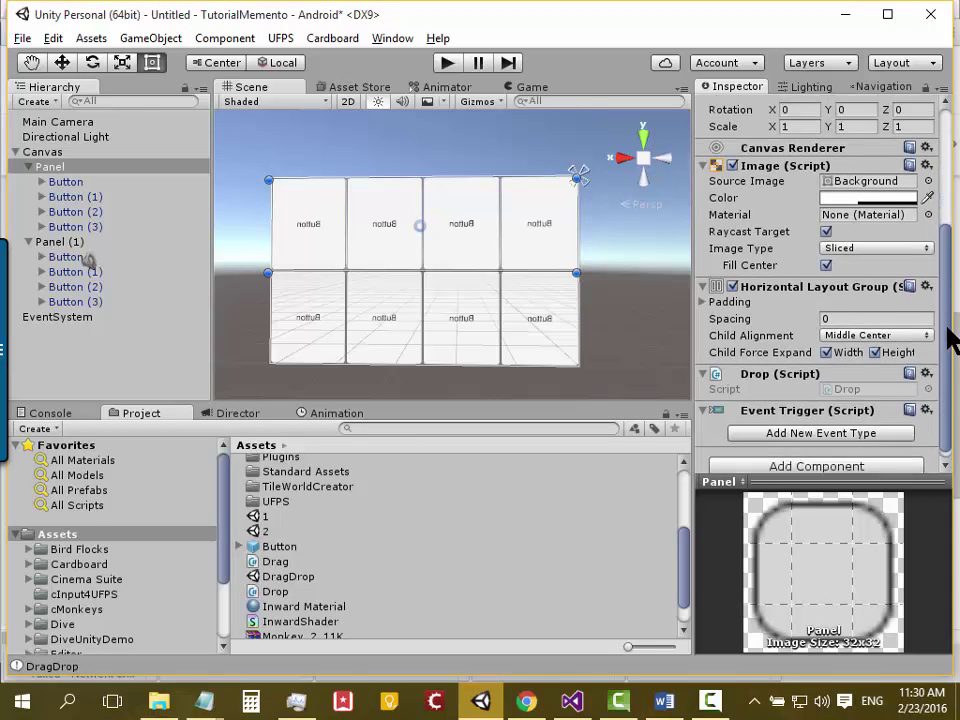
{"action": "scroll", "coordinate": [950, 340], "scroll_direction": "down", "scroll_amount": 1}
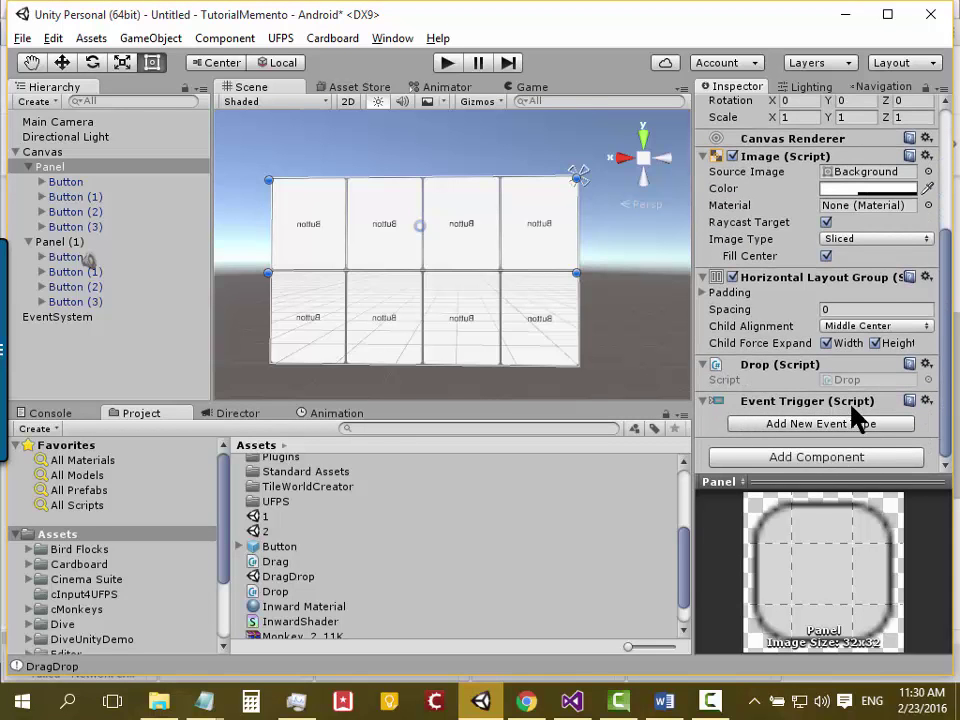
{"action": "left_click", "coordinate": [805, 425]}
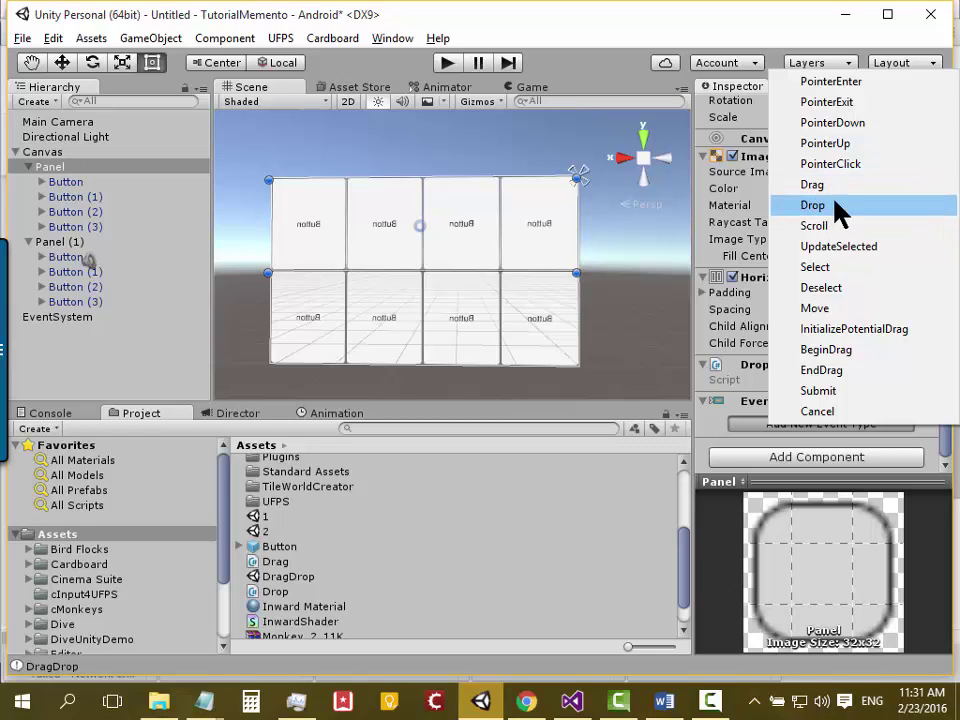
{"action": "left_click", "coordinate": [848, 207]}
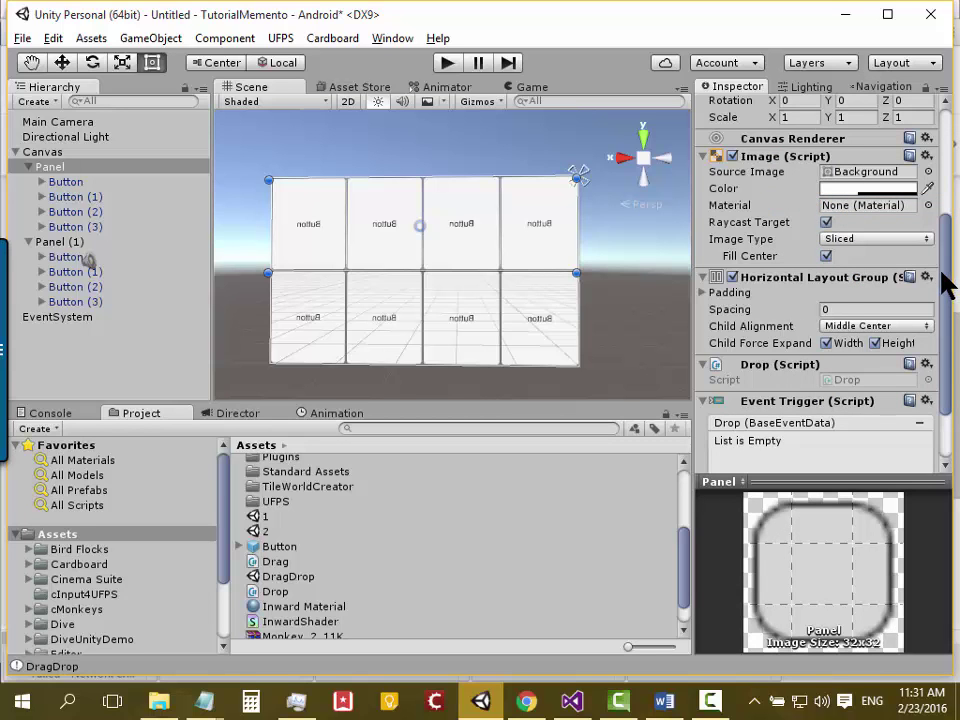
{"action": "scroll", "coordinate": [943, 260], "scroll_direction": "down", "scroll_amount": 3}
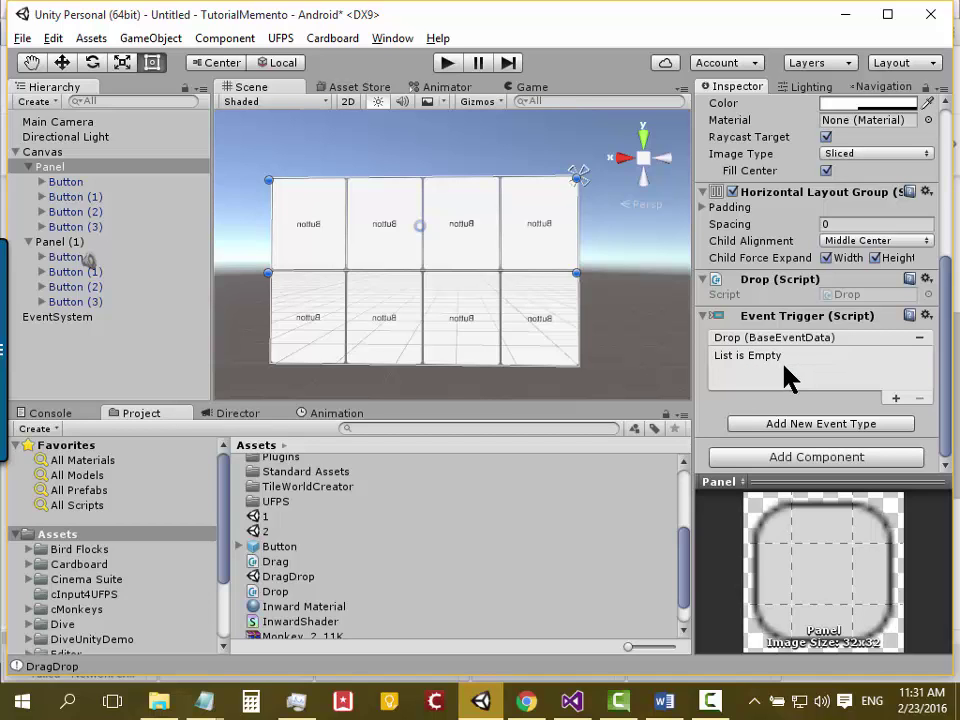
{"action": "left_click", "coordinate": [66, 182]}
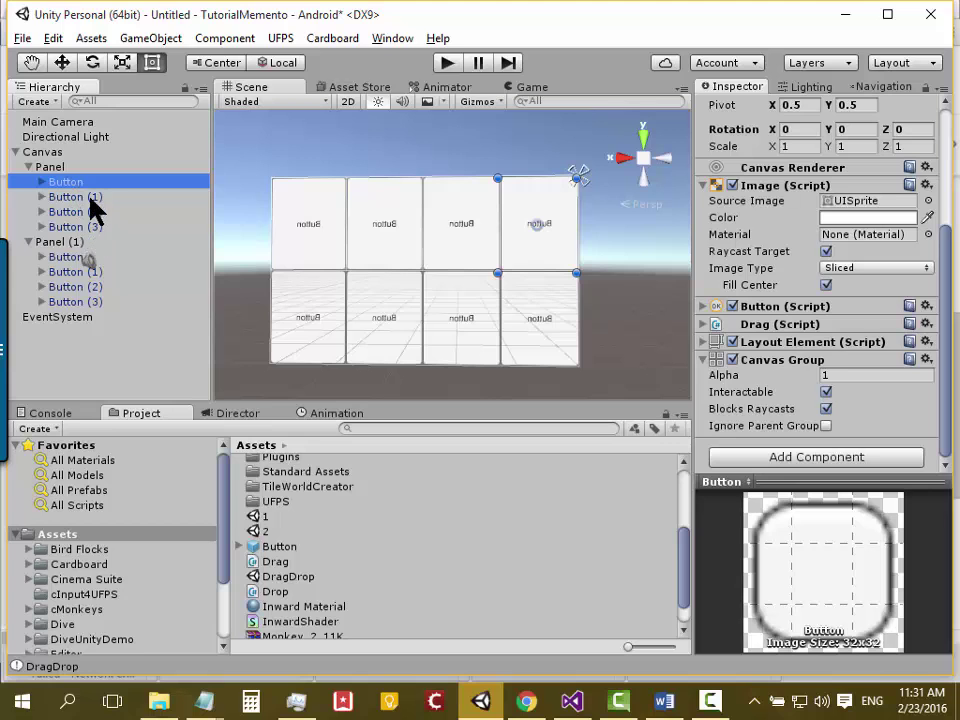
{"action": "left_click", "coordinate": [50, 166]}
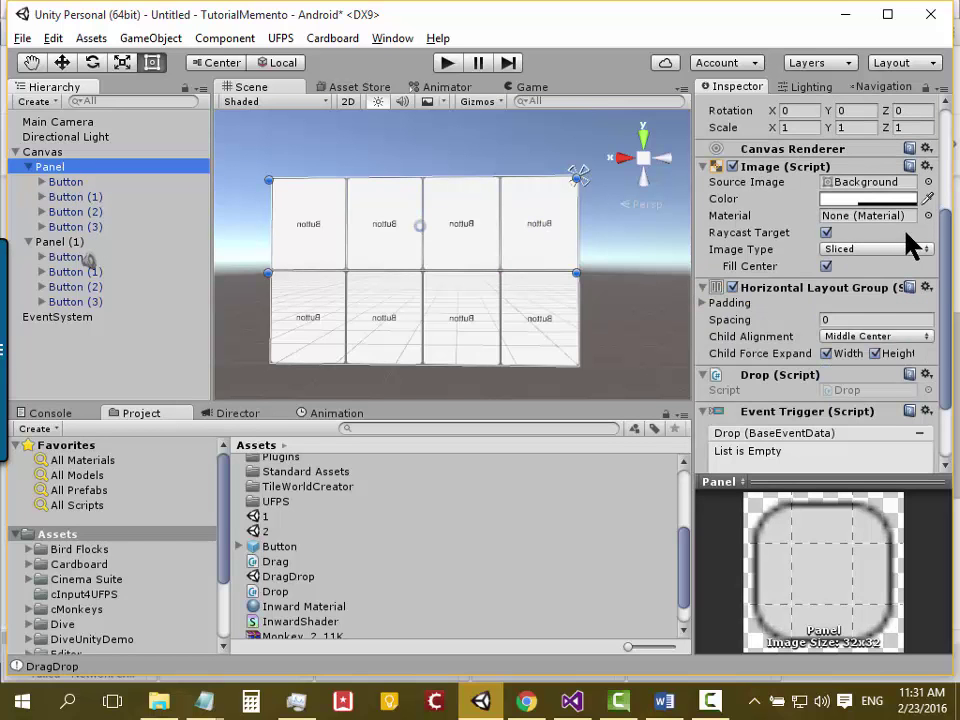
{"action": "scroll", "coordinate": [952, 280], "scroll_direction": "up", "scroll_amount": 3}
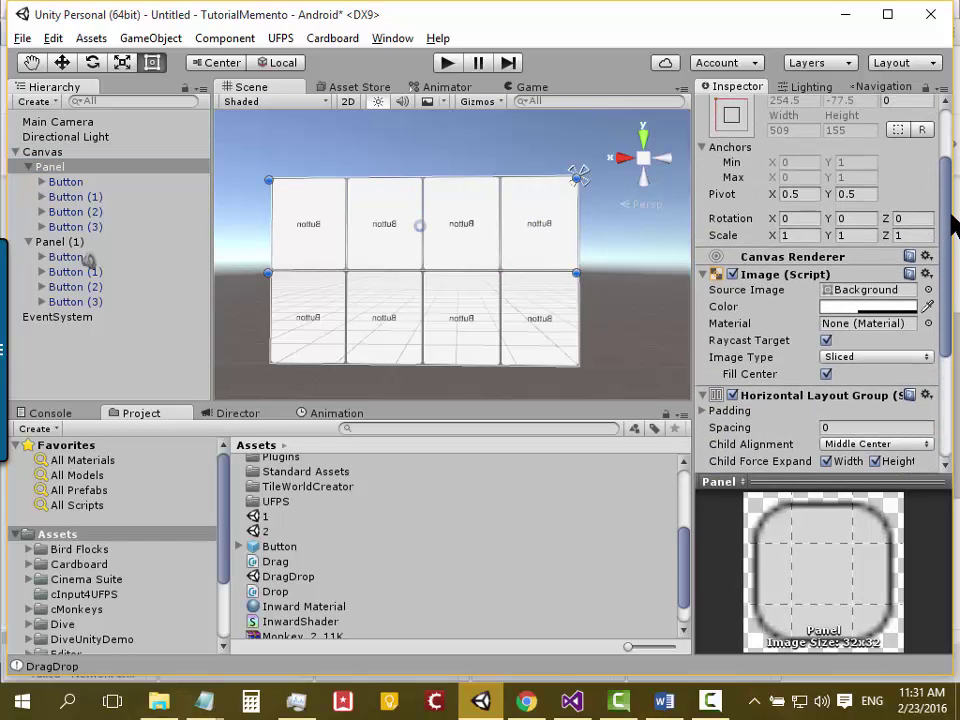
{"action": "left_click", "coordinate": [850, 307]}
{"action": "mouse_move", "coordinate": [652, 376]}
{"action": "left_mouse_down"}
{"action": "mouse_move", "coordinate": [731, 422]}
{"action": "mouse_move", "coordinate": [600, 331]}
{"action": "left_mouse_up"}
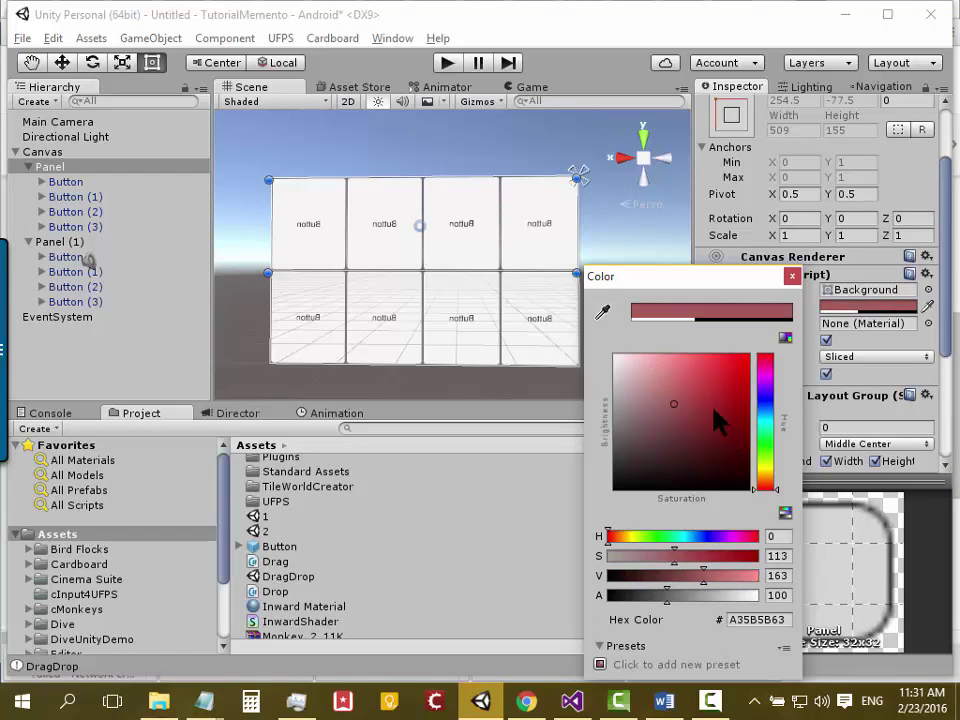
{"action": "left_click", "coordinate": [792, 276]}
{"action": "left_click", "coordinate": [95, 183]}
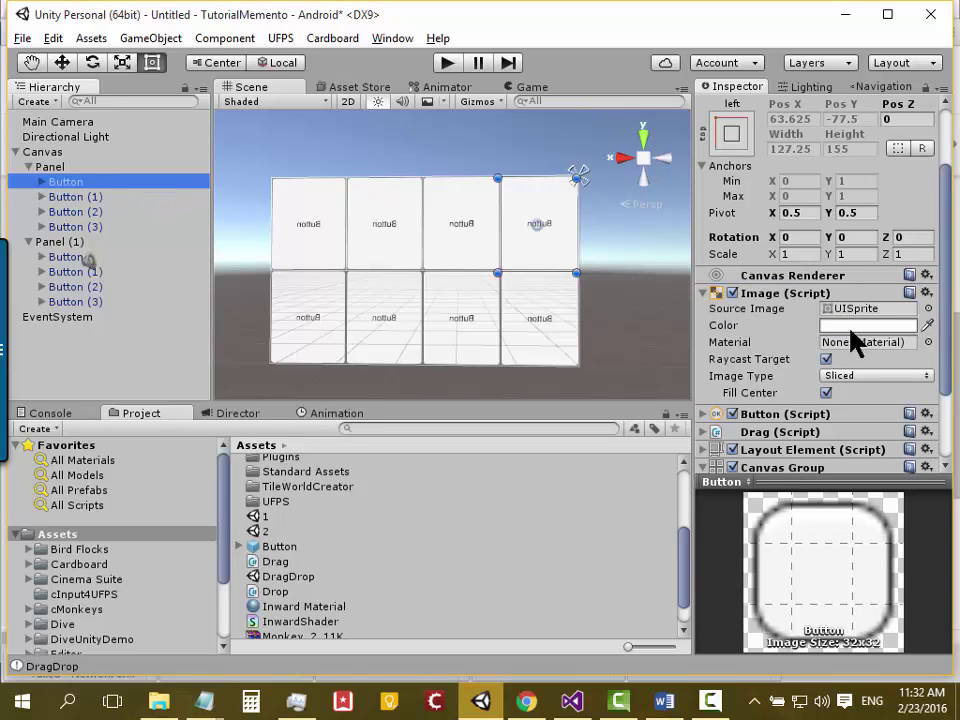
{"action": "scroll", "coordinate": [945, 330], "scroll_direction": "down", "scroll_amount": 3}
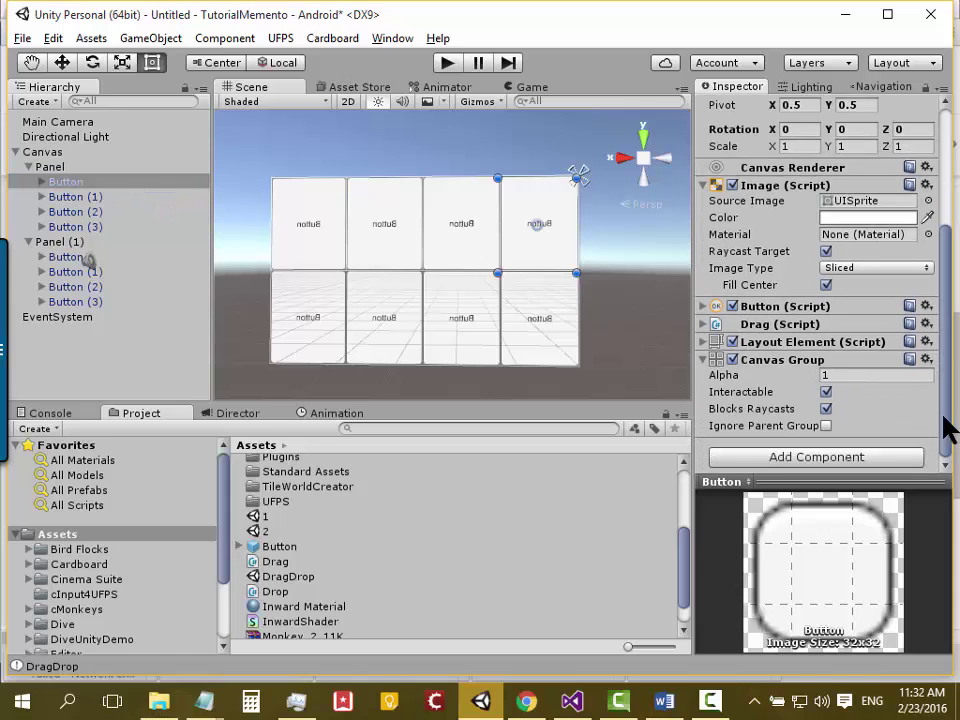
Add the Play Cutscene component to the first Button by searching 'Play'
{"action": "left_click", "coordinate": [768, 462]}
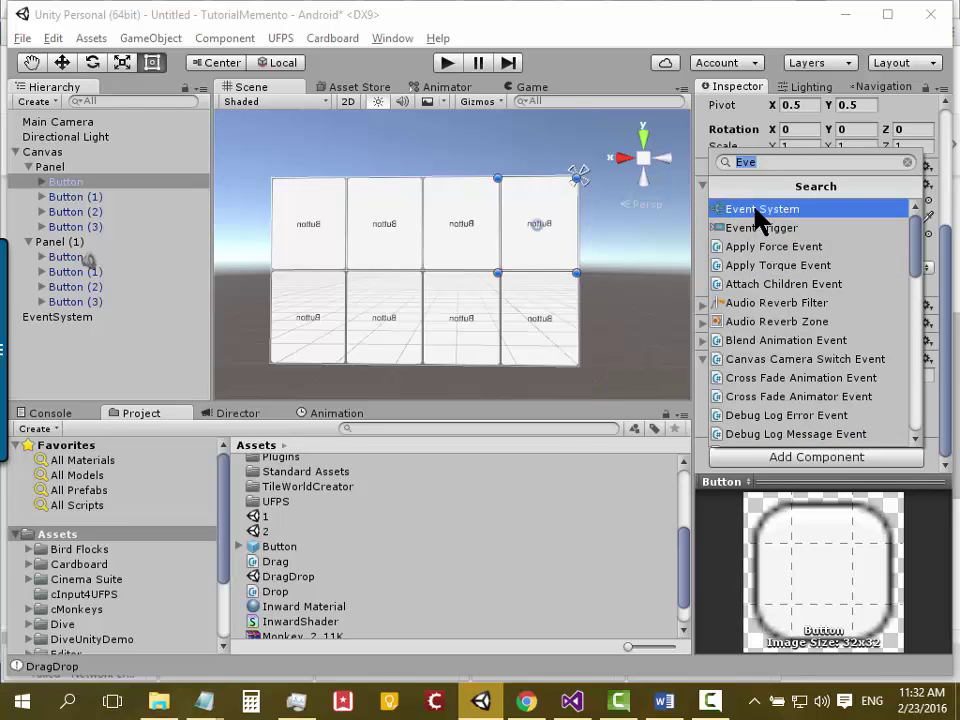
{"action": "type", "text": "Pla"}
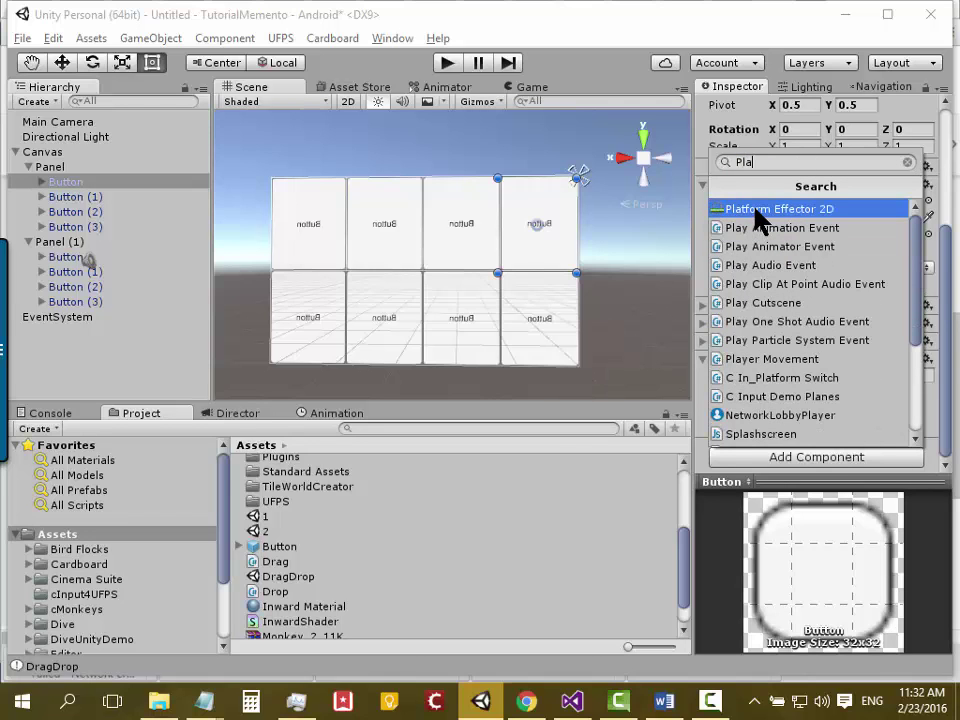
{"action": "type", "text": "y"}
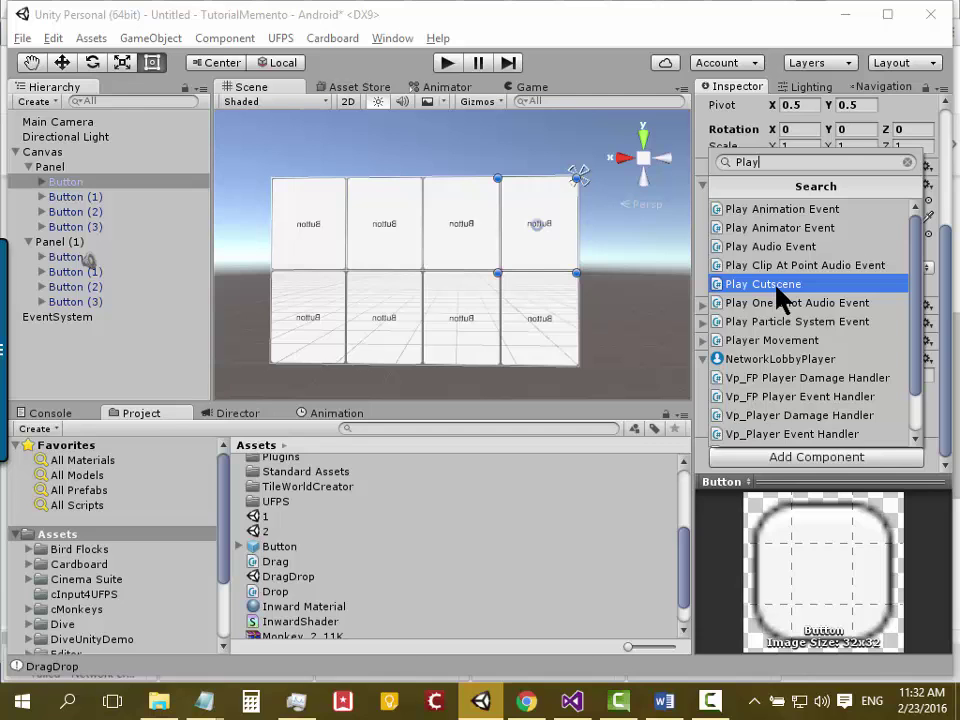
{"action": "left_click", "coordinate": [779, 286]}
{"action": "scroll", "coordinate": [938, 450], "scroll_direction": "down", "scroll_amount": 3}
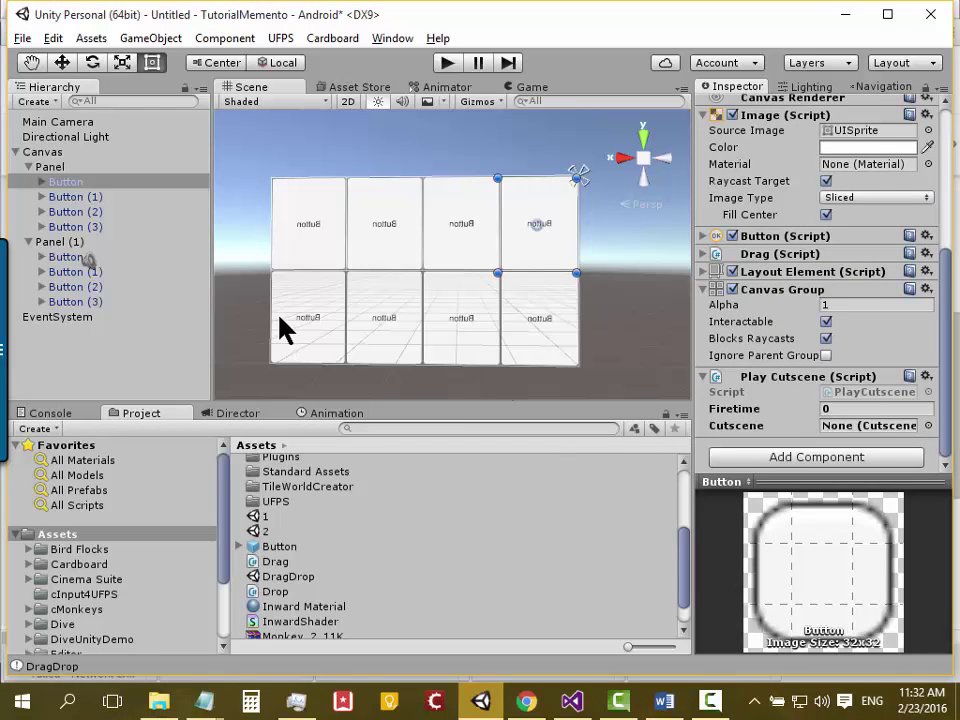
In Director, create a new cutscene with 0 audio tracks and 0 shot tracks
{"action": "left_click", "coordinate": [240, 415]}
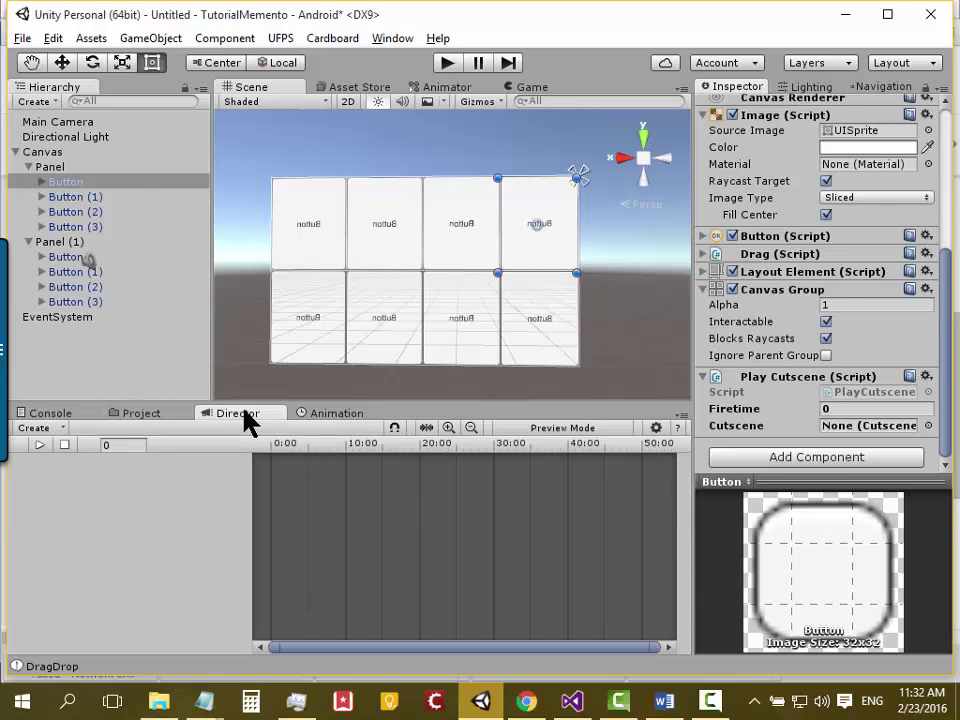
{"action": "left_click", "coordinate": [36, 429]}
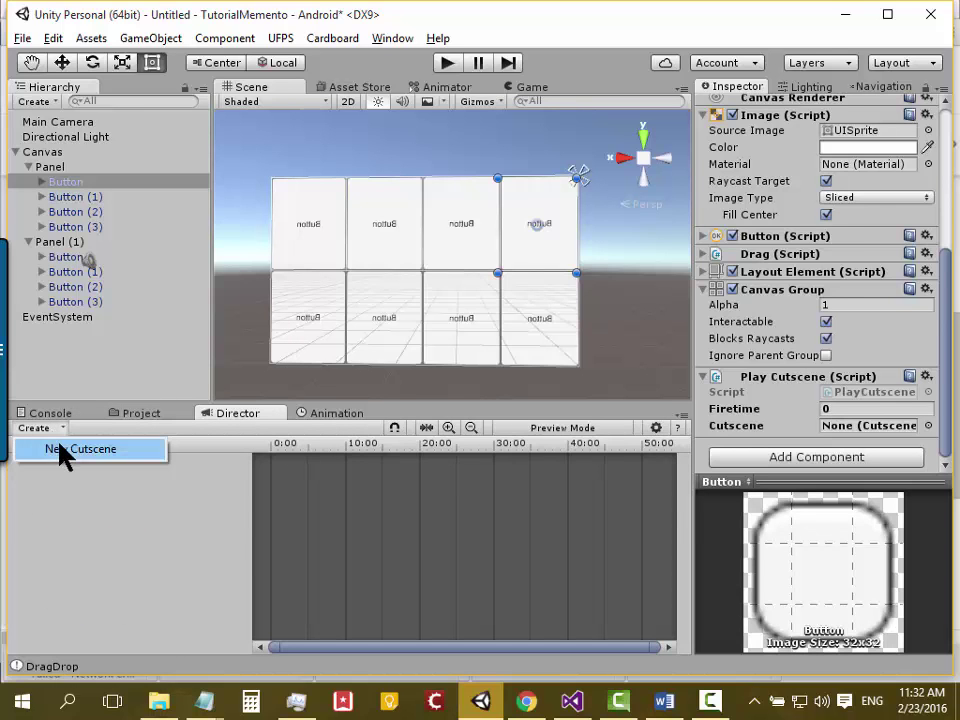
{"action": "left_click", "coordinate": [62, 448]}
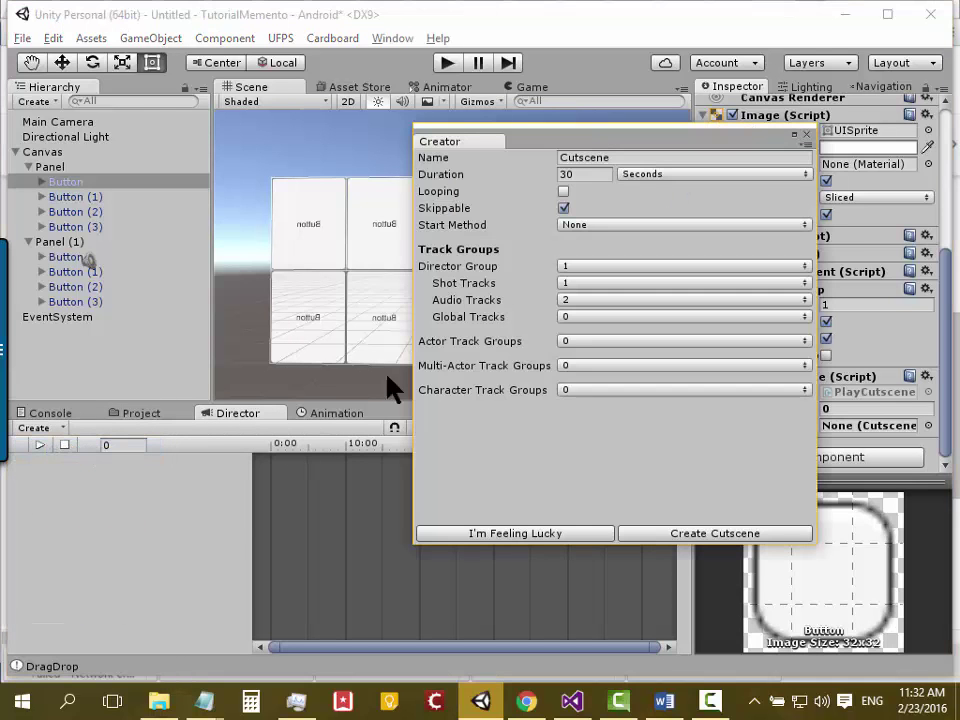
{"action": "left_click", "coordinate": [592, 316]}
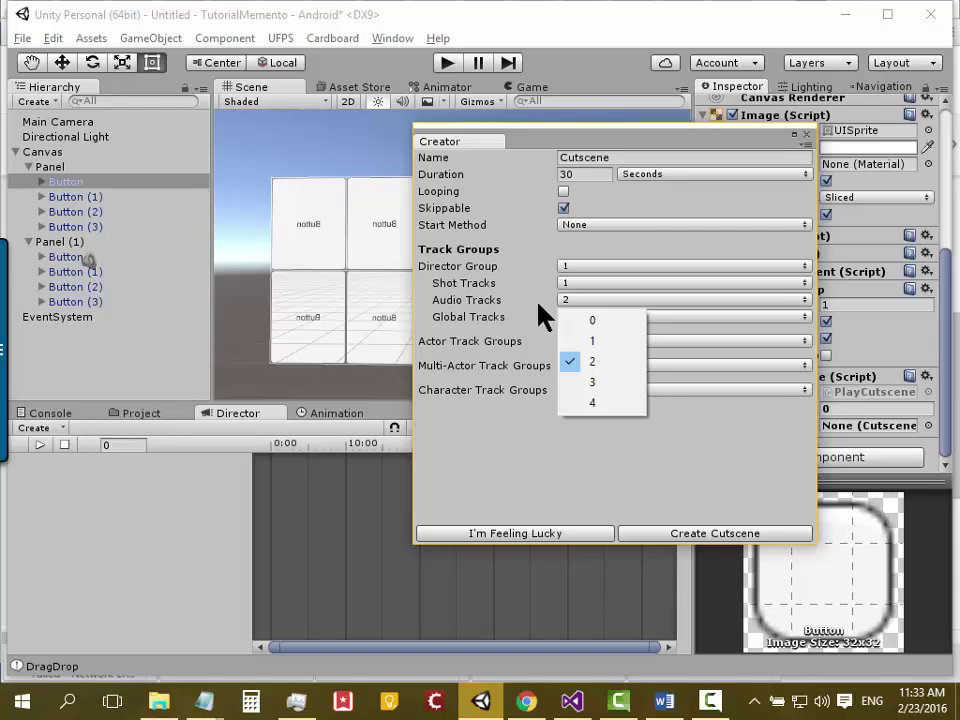
{"action": "left_click", "coordinate": [630, 320]}
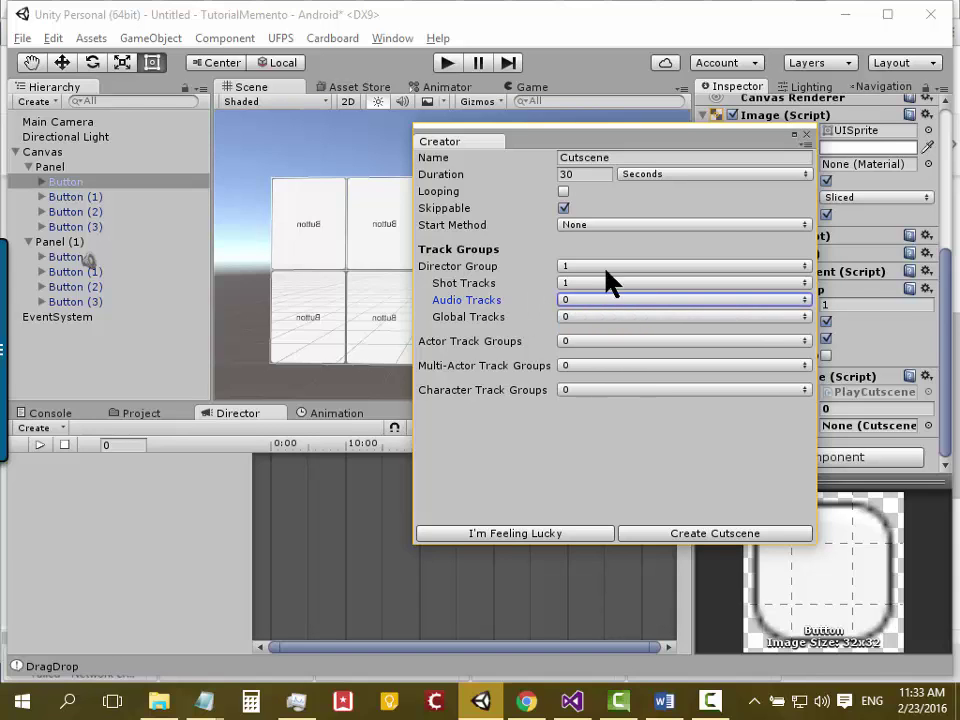
{"action": "left_click", "coordinate": [588, 283]}
{"action": "left_click", "coordinate": [594, 305]}
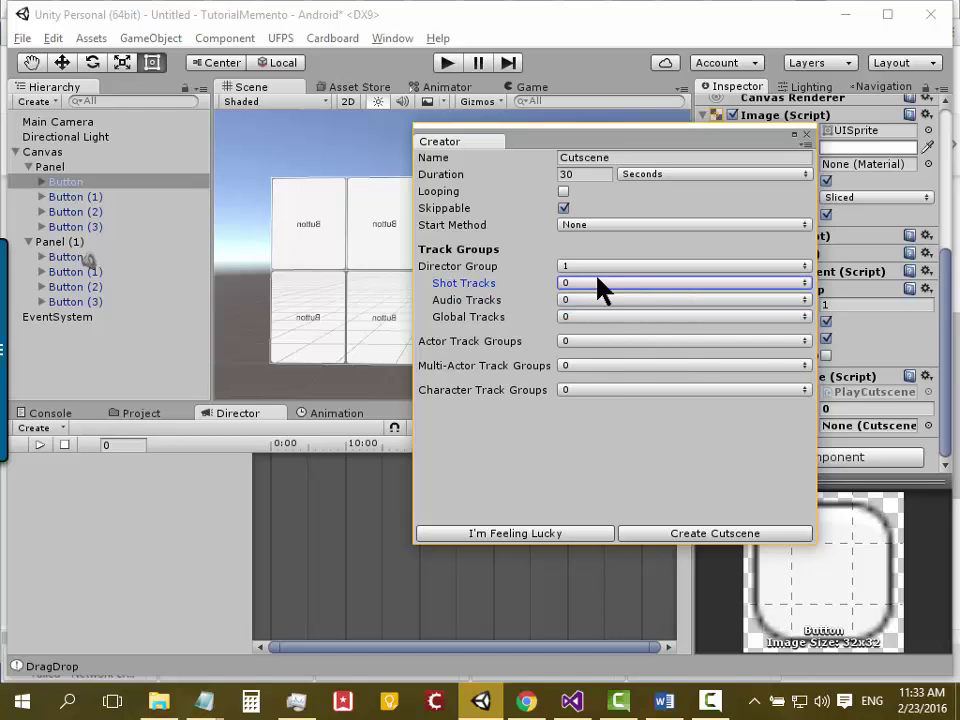
{"action": "left_click", "coordinate": [703, 533]}
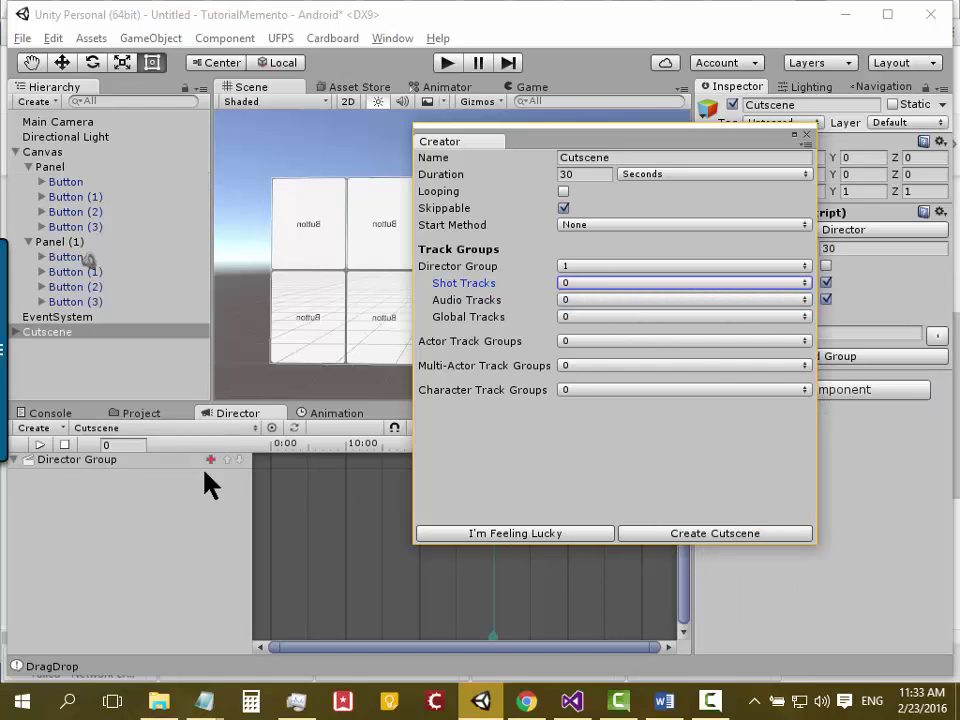
{"action": "left_click", "coordinate": [806, 134]}
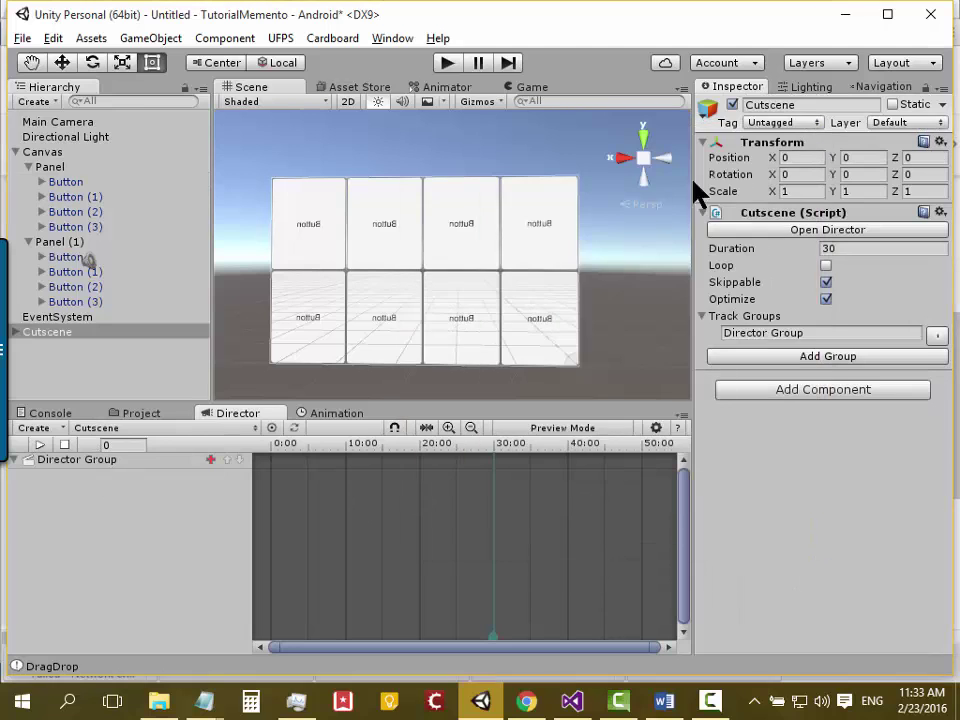
Add an Actor Track Group to the cutscene with the first Button as its actor
{"action": "left_click", "coordinate": [50, 428]}
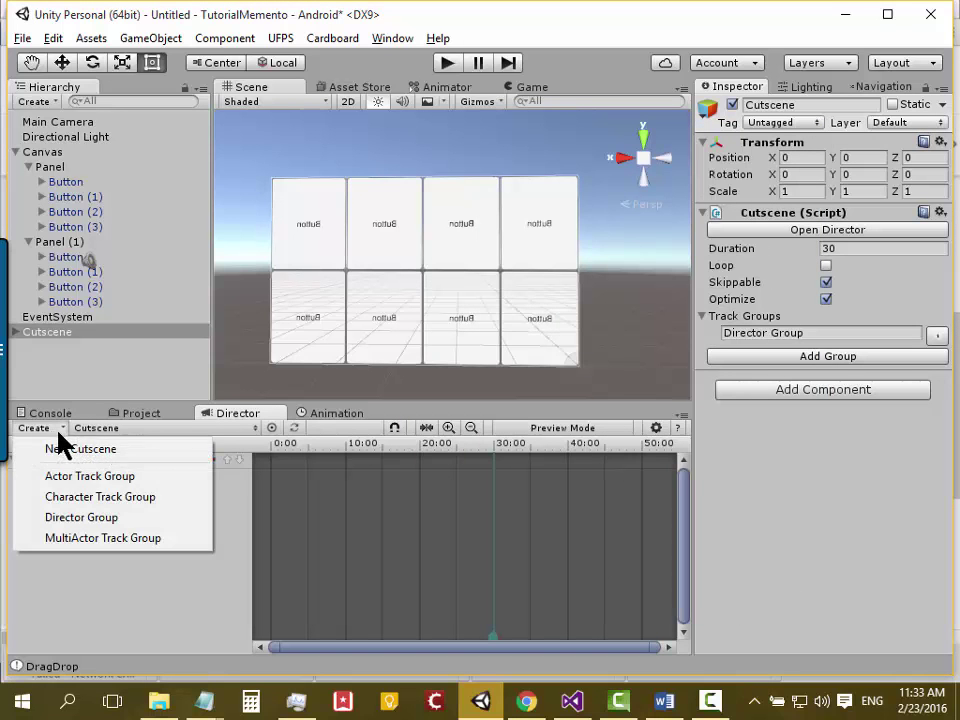
{"action": "left_click", "coordinate": [140, 478]}
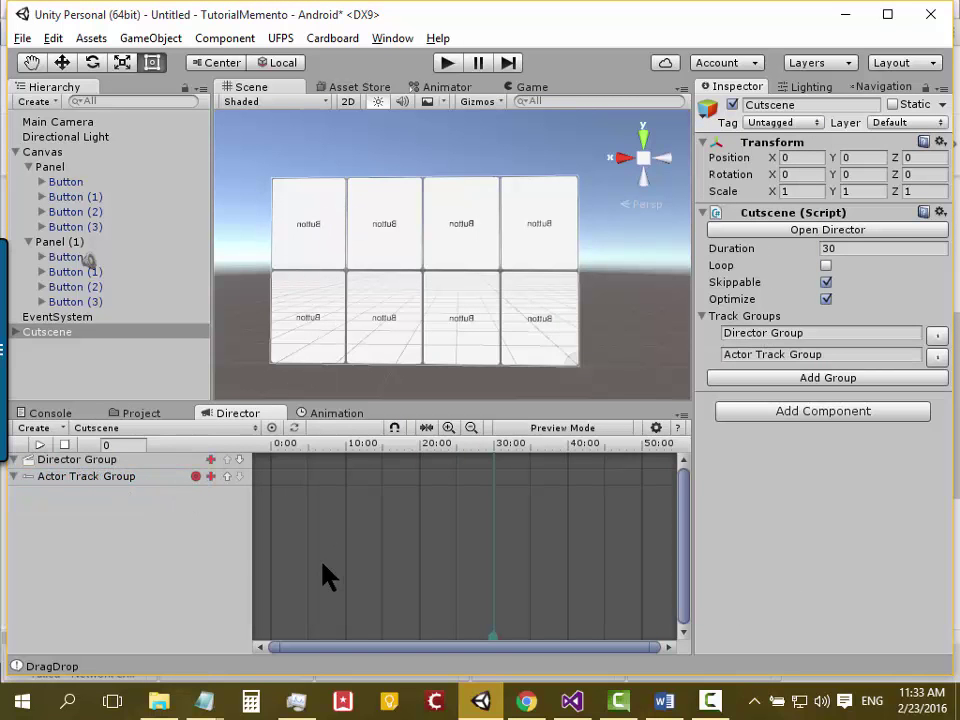
{"action": "left_click", "coordinate": [203, 477]}
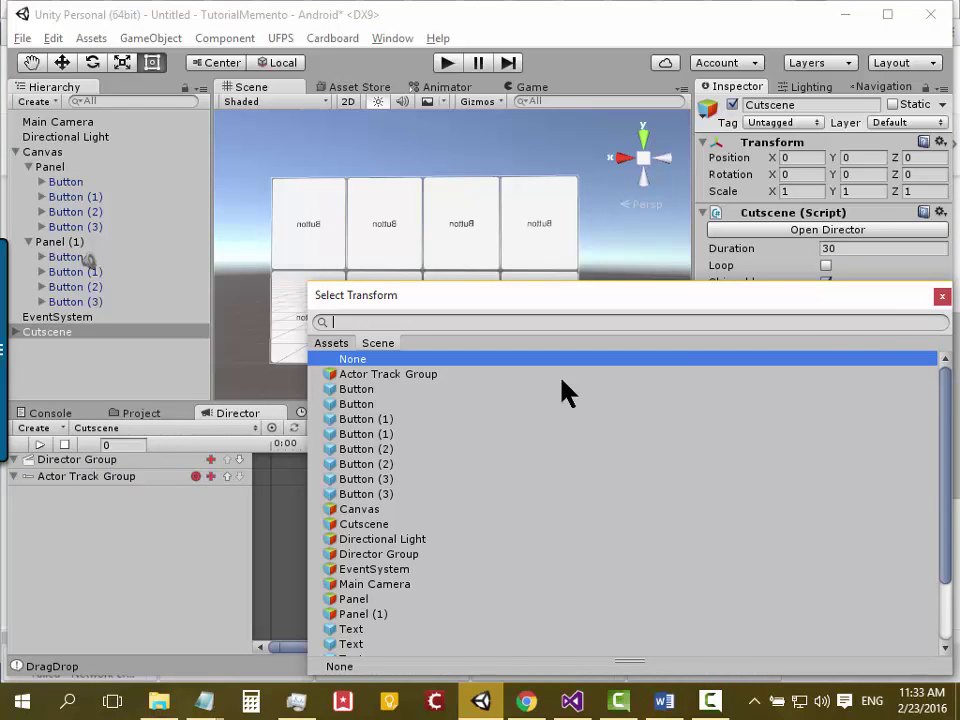
{"action": "double_click", "coordinate": [358, 390]}
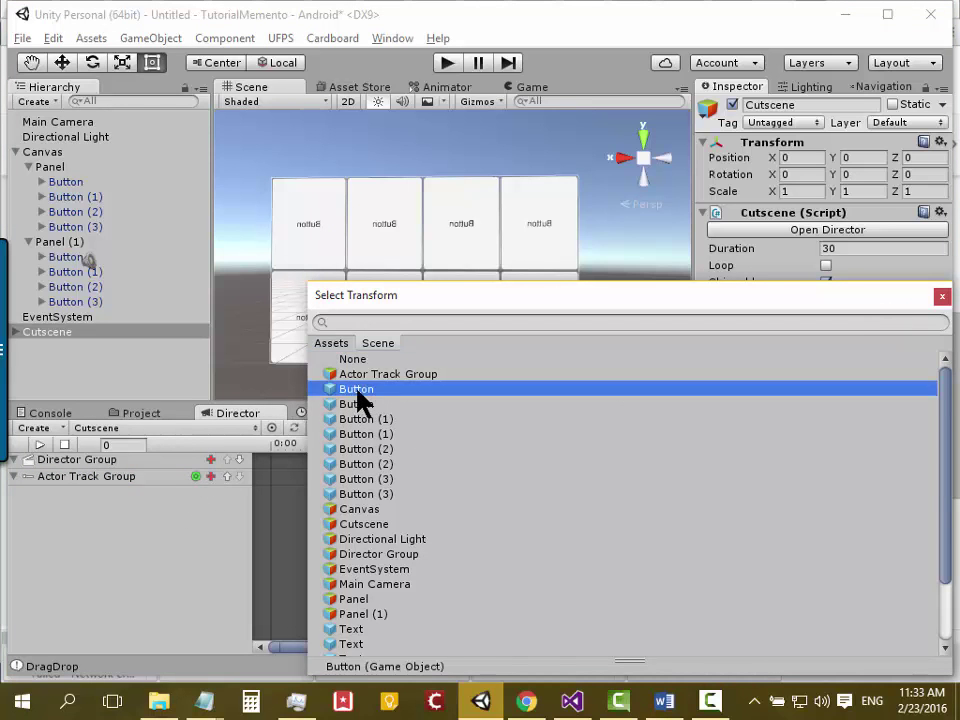
{"action": "left_click", "coordinate": [198, 477]}
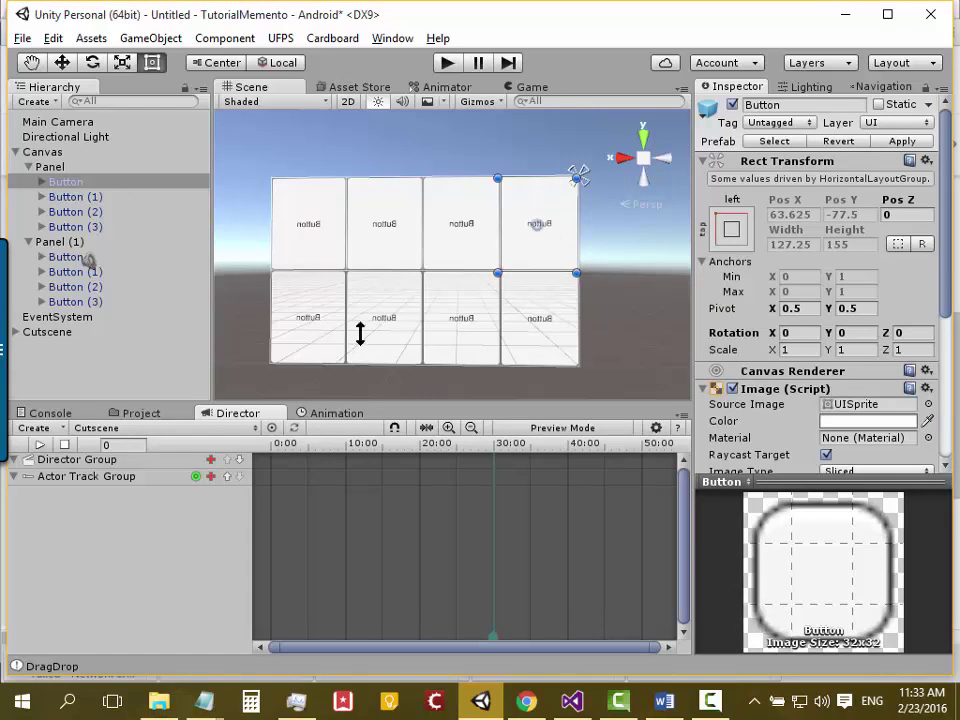
Give the actor group a Curve Track holding a new curve clip
{"action": "left_click", "coordinate": [211, 477]}
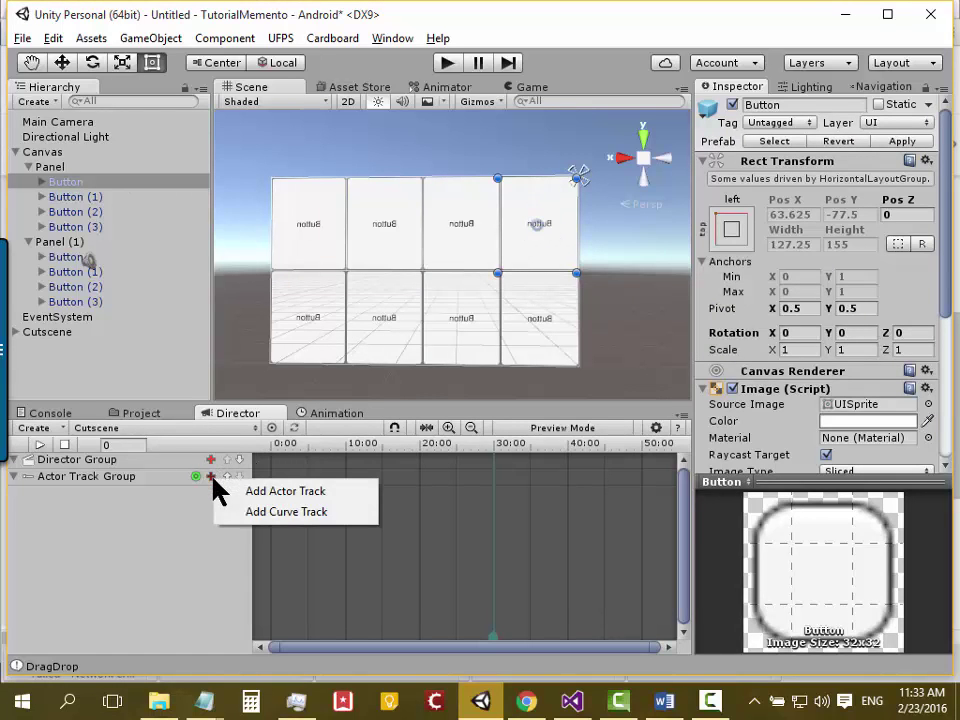
{"action": "left_click", "coordinate": [296, 514]}
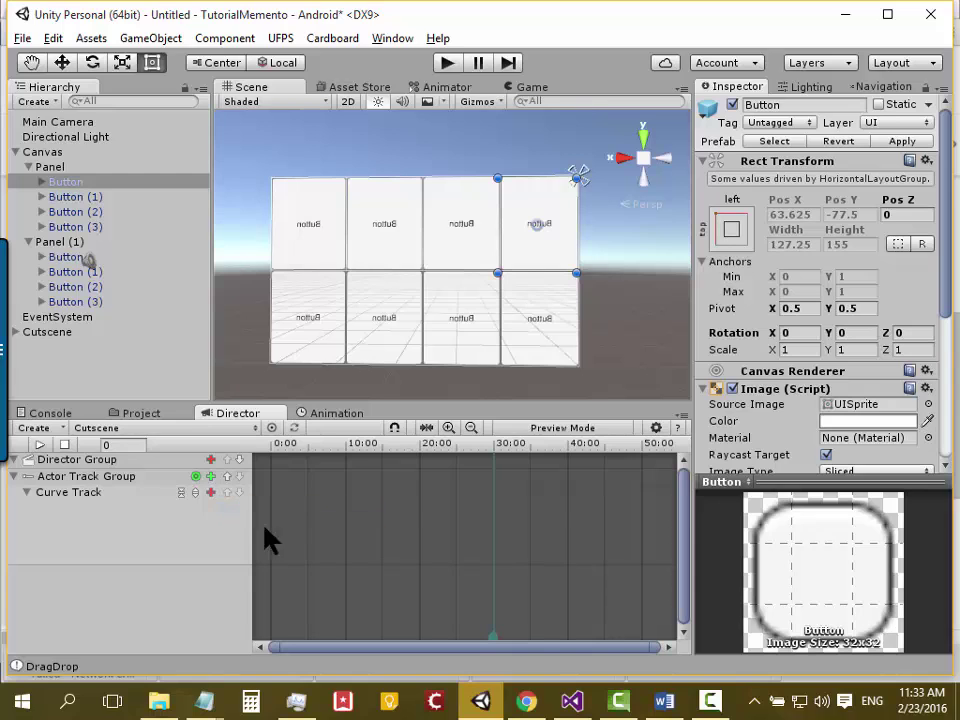
{"action": "left_click", "coordinate": [210, 492]}
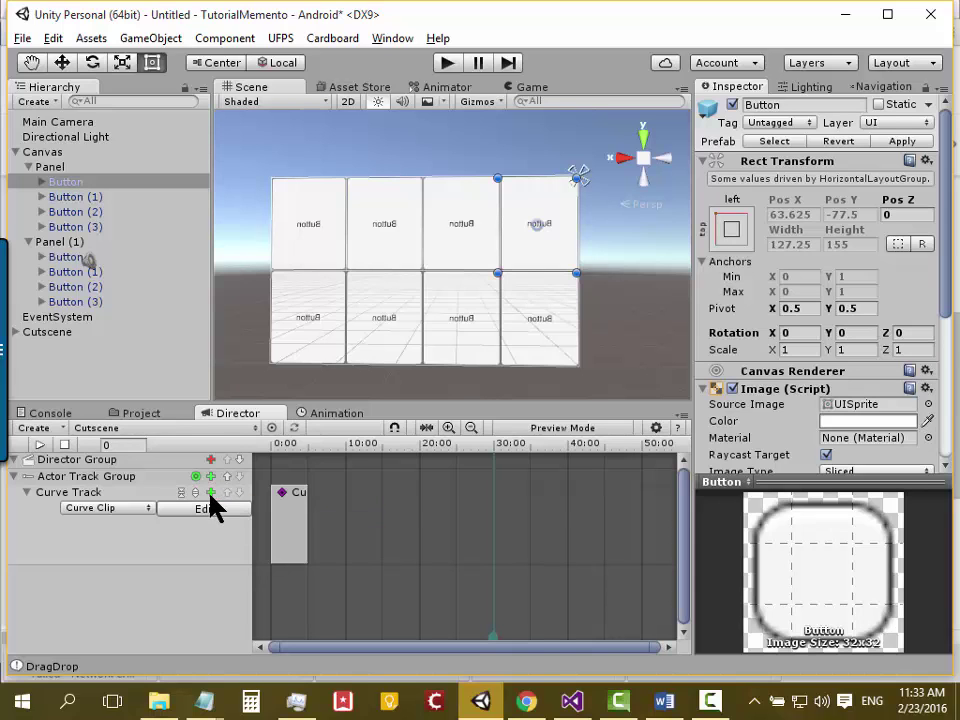
{"action": "left_click", "coordinate": [291, 509]}
Add an Image > color curve to the curve clip from its context menu
{"action": "right_click", "coordinate": [290, 508]}
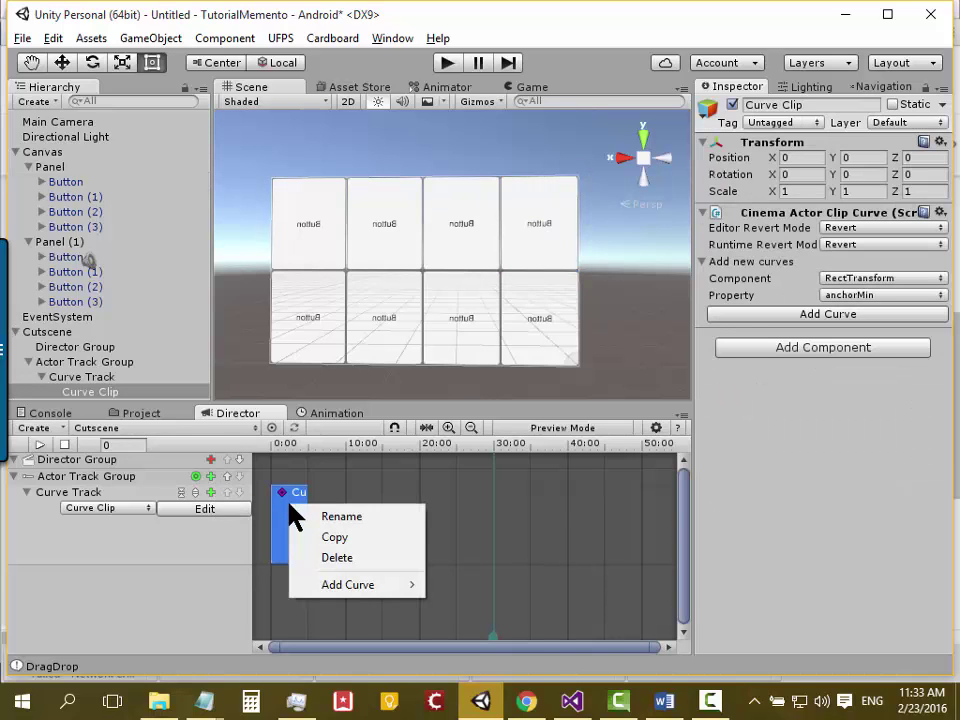
{"action": "mouse_move", "coordinate": [381, 583]}
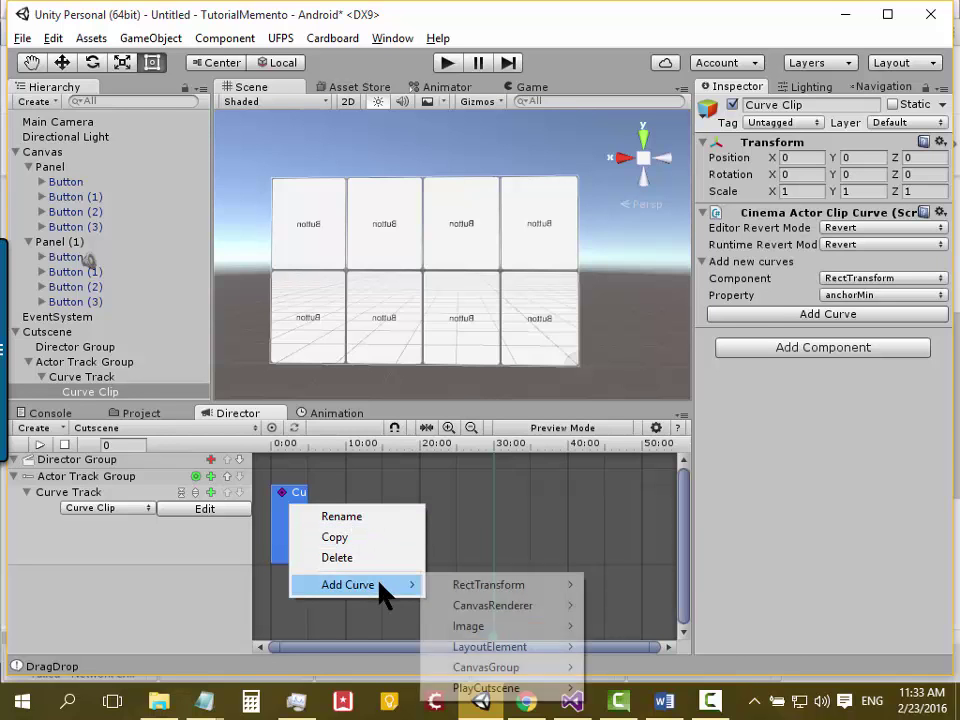
{"action": "mouse_move", "coordinate": [540, 588]}
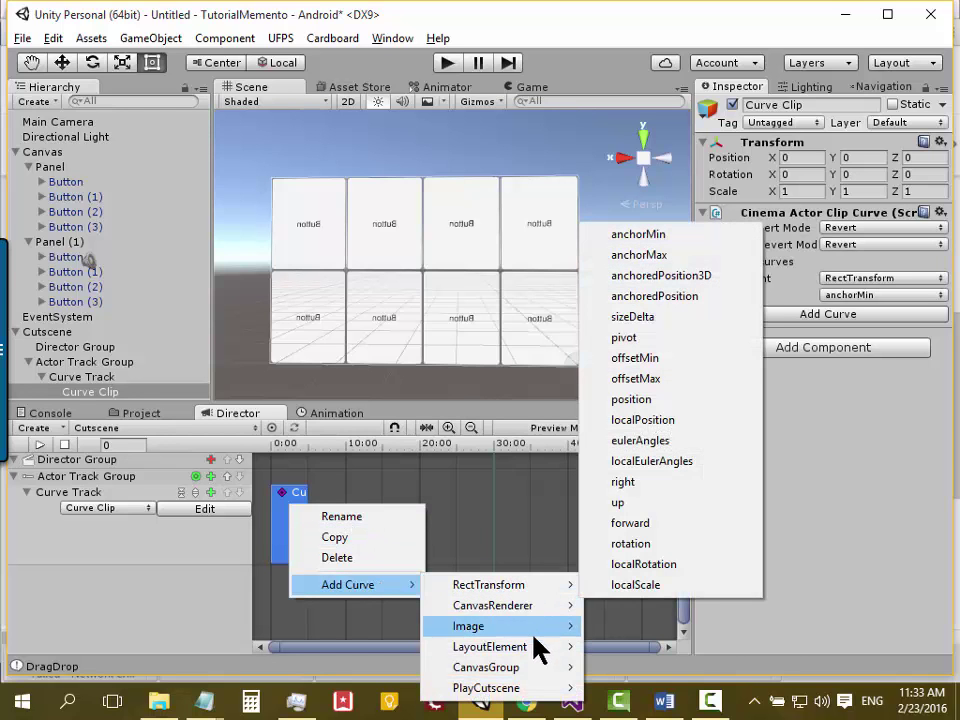
{"action": "mouse_move", "coordinate": [526, 688]}
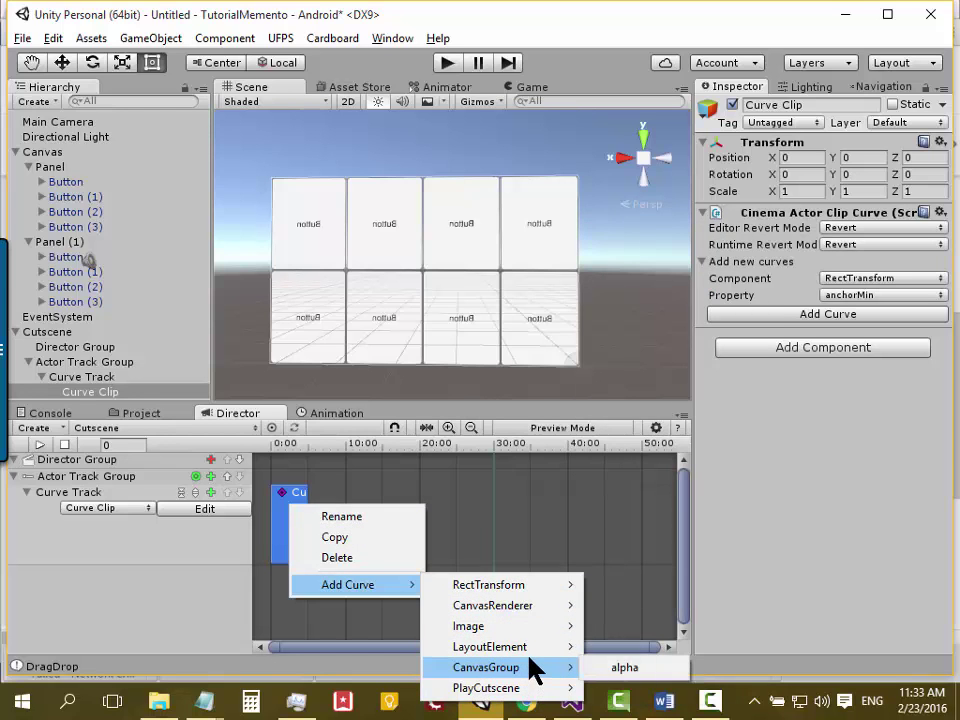
{"action": "mouse_move", "coordinate": [535, 630]}
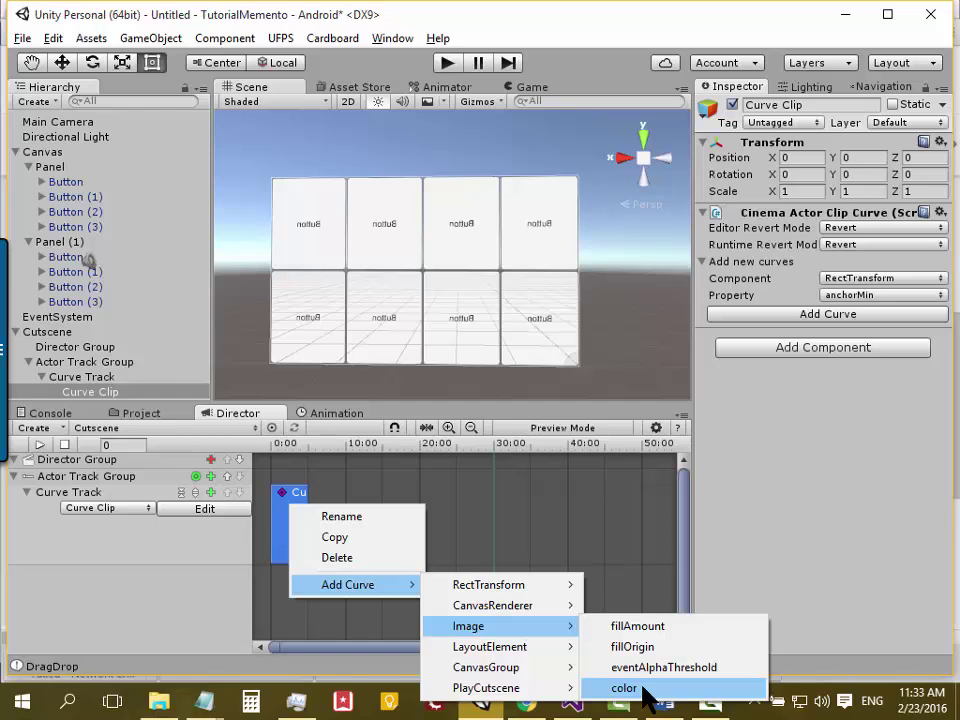
{"action": "left_click", "coordinate": [643, 688]}
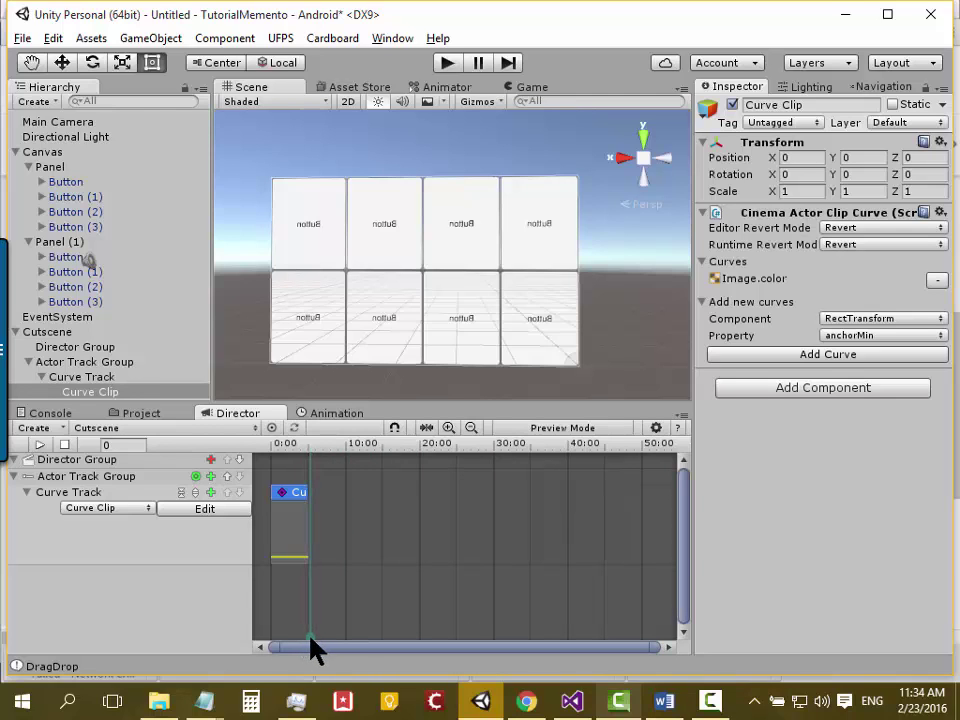
With the playhead at 0, key the Button's Image colour as red
{"action": "left_click", "coordinate": [204, 510]}
{"action": "left_click", "coordinate": [289, 447]}
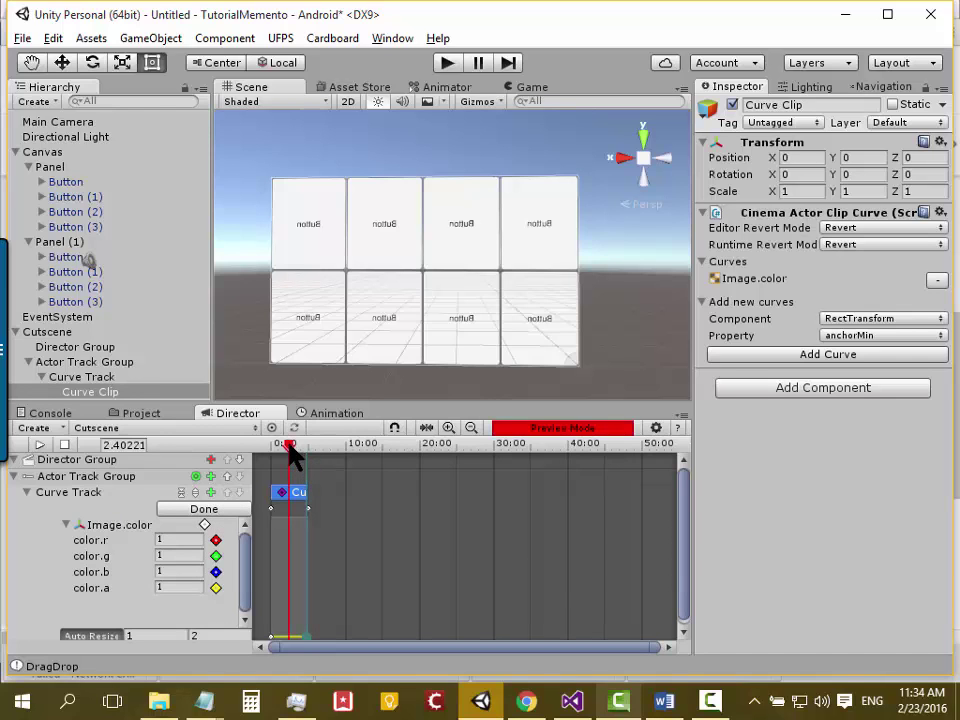
{"action": "left_click_drag", "start_coordinate": [288, 446], "coordinate": [271, 447]}
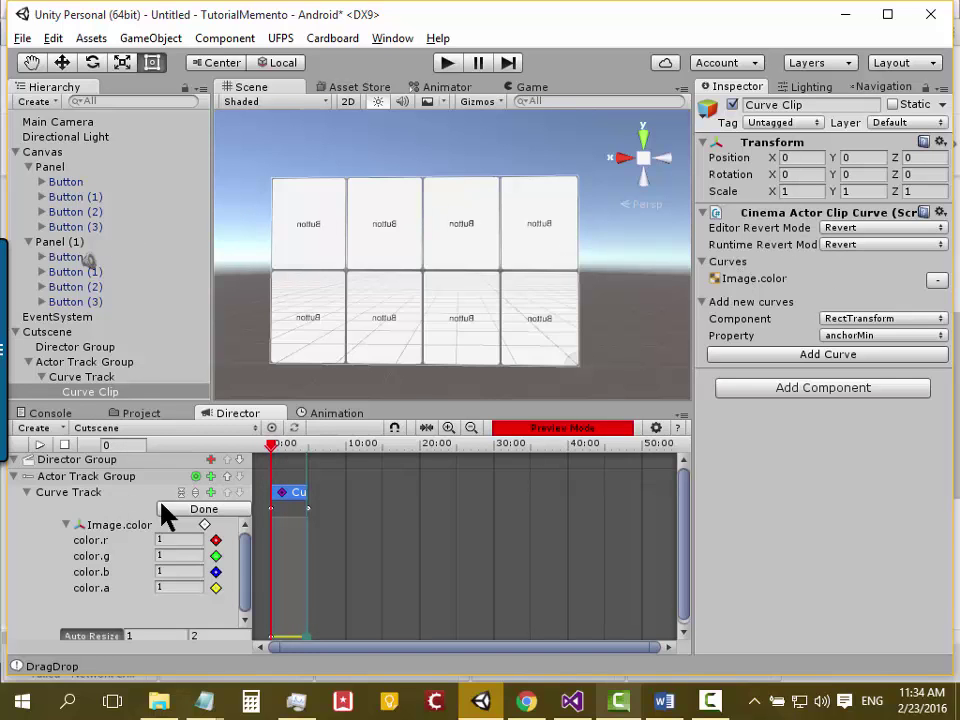
{"action": "left_click", "coordinate": [196, 477]}
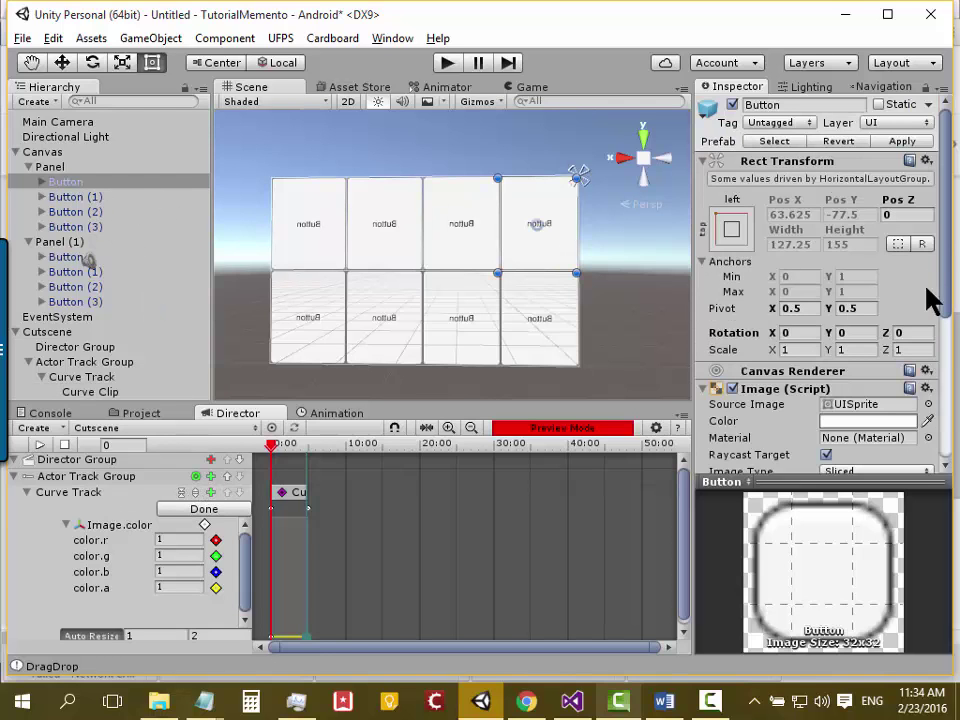
{"action": "left_click", "coordinate": [868, 428]}
{"action": "left_click_drag", "start_coordinate": [649, 376], "coordinate": [720, 364]}
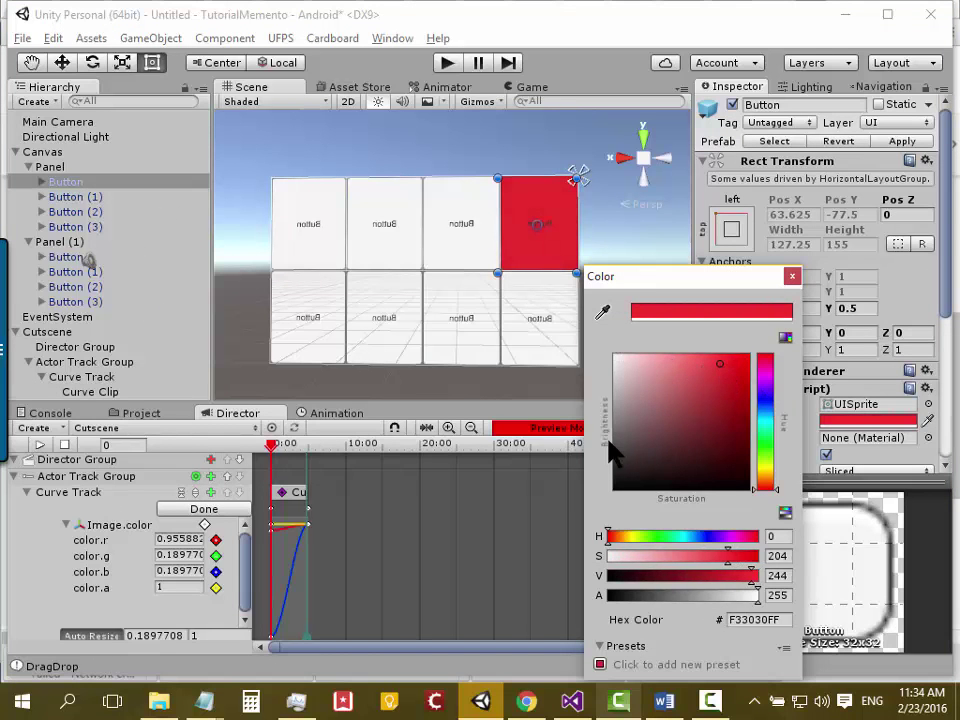
{"action": "left_click", "coordinate": [285, 456]}
Key the Button's colour as cyan at about 4.8 seconds, then scrub to preview the blend
{"action": "left_click_drag", "start_coordinate": [274, 444], "coordinate": [307, 448]}
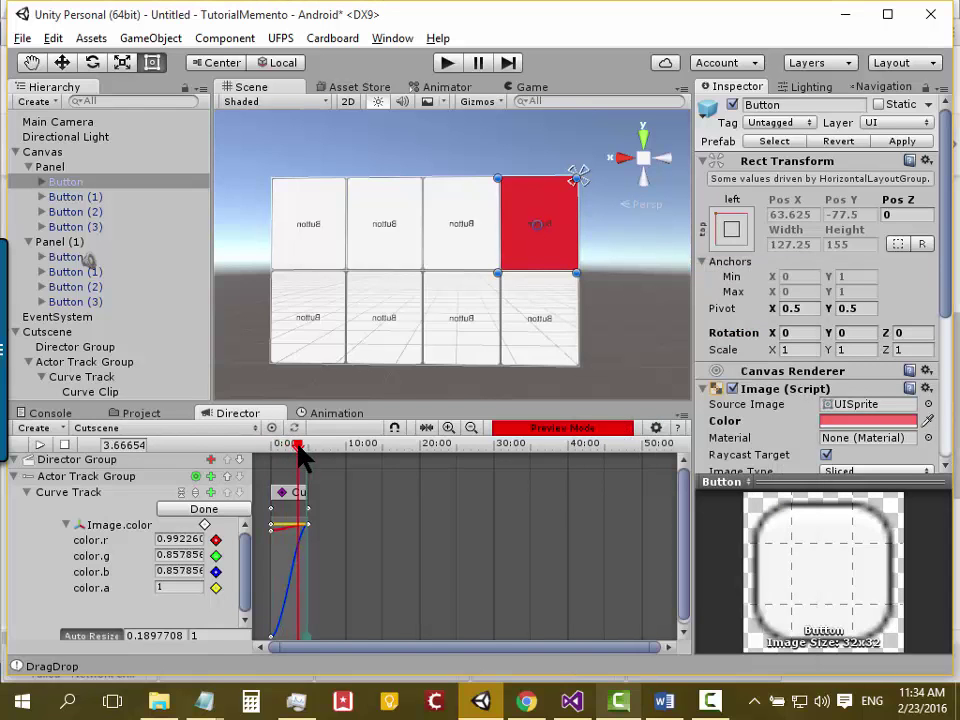
{"action": "left_click", "coordinate": [864, 422]}
{"action": "left_click", "coordinate": [710, 415]}
{"action": "left_click_drag", "start_coordinate": [716, 432], "coordinate": [720, 388]}
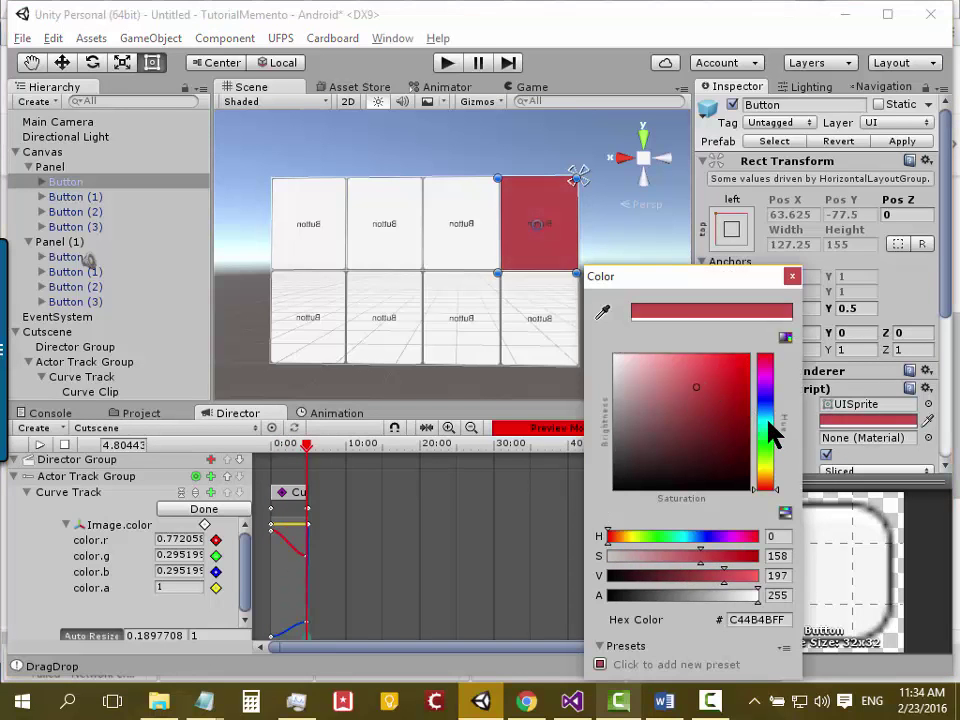
{"action": "left_click_drag", "start_coordinate": [771, 429], "coordinate": [739, 367]}
{"action": "left_click", "coordinate": [708, 399]}
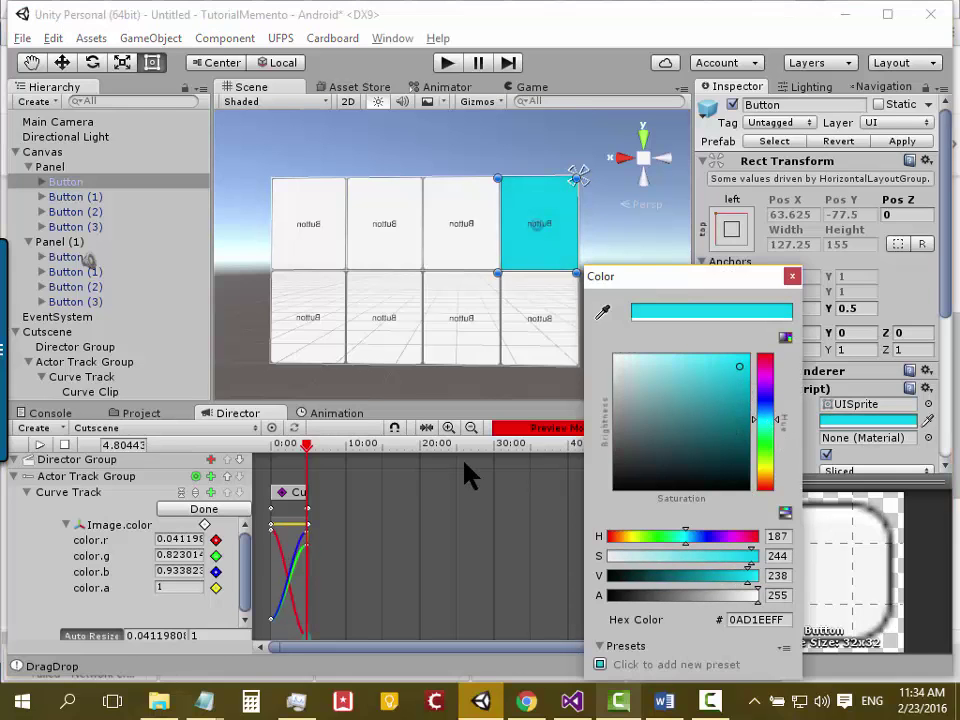
{"action": "left_click", "coordinate": [287, 458]}
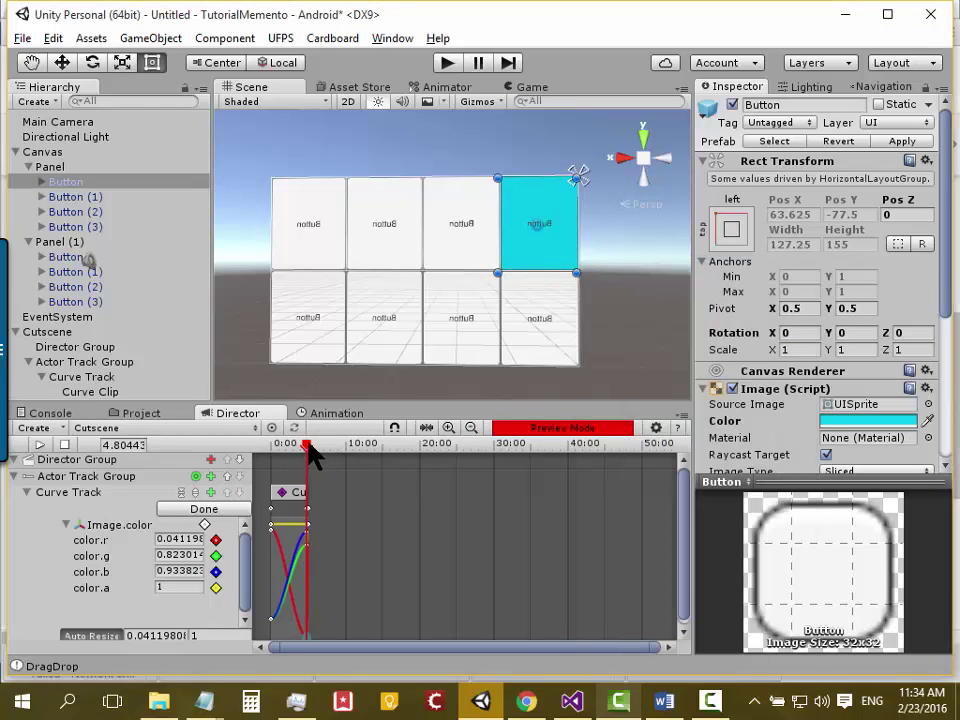
{"action": "left_click_drag", "start_coordinate": [312, 452], "coordinate": [276, 470]}
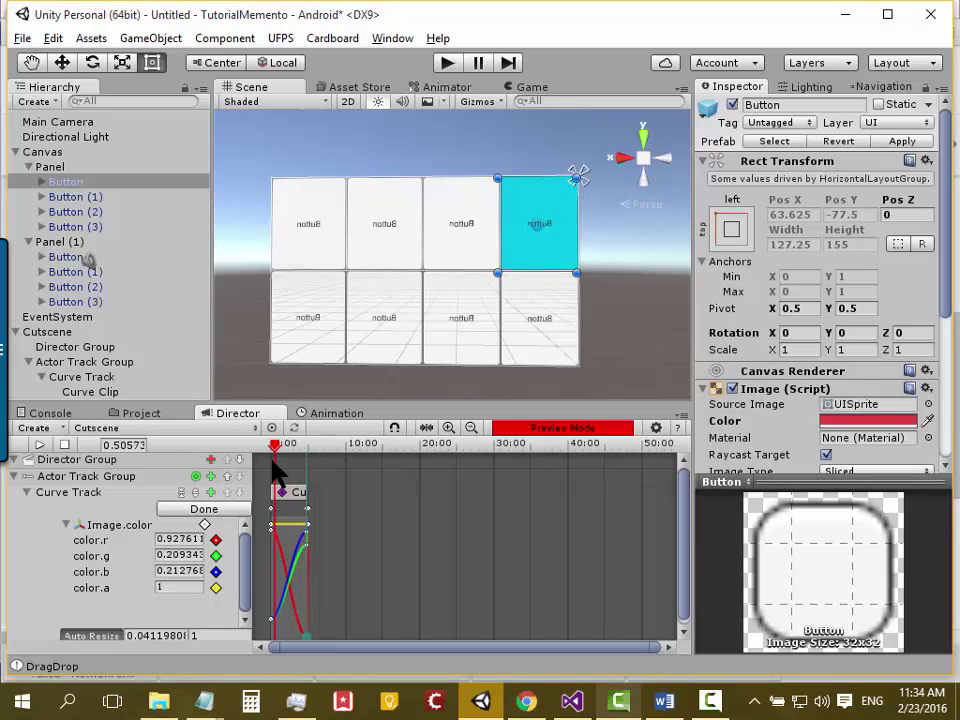
{"action": "left_click_drag", "start_coordinate": [276, 470], "coordinate": [272, 471]}
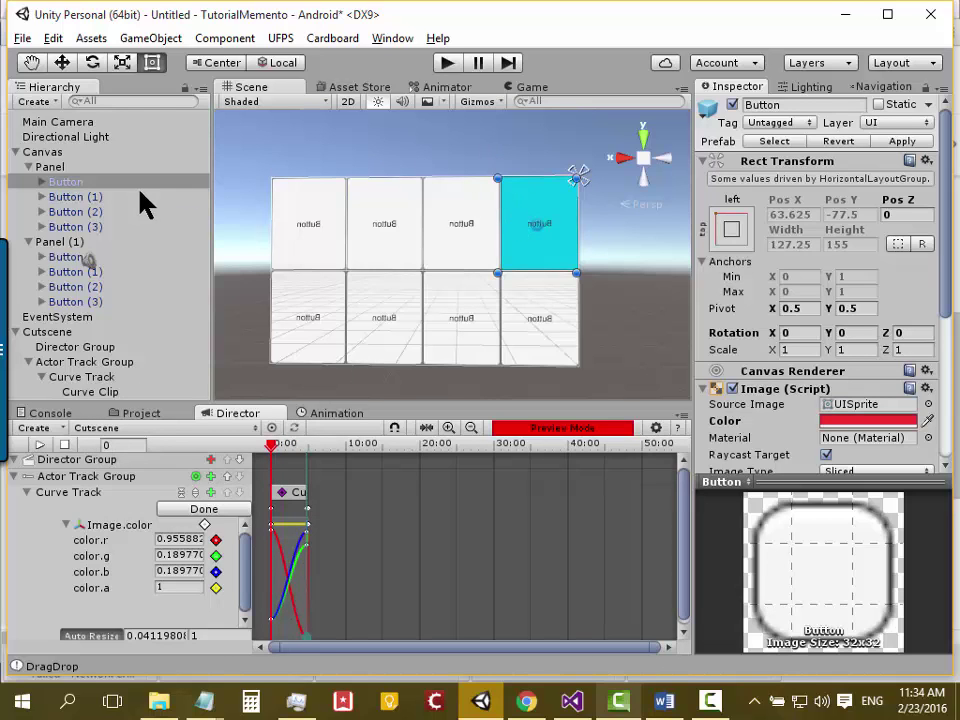
Assign Cutscene to the Button's Play Cutscene component
{"action": "left_click", "coordinate": [62, 183]}
{"action": "scroll", "coordinate": [835, 352], "scroll_direction": "down", "scroll_amount": 5}
{"action": "scroll", "coordinate": [835, 352], "scroll_direction": "down", "scroll_amount": 2}
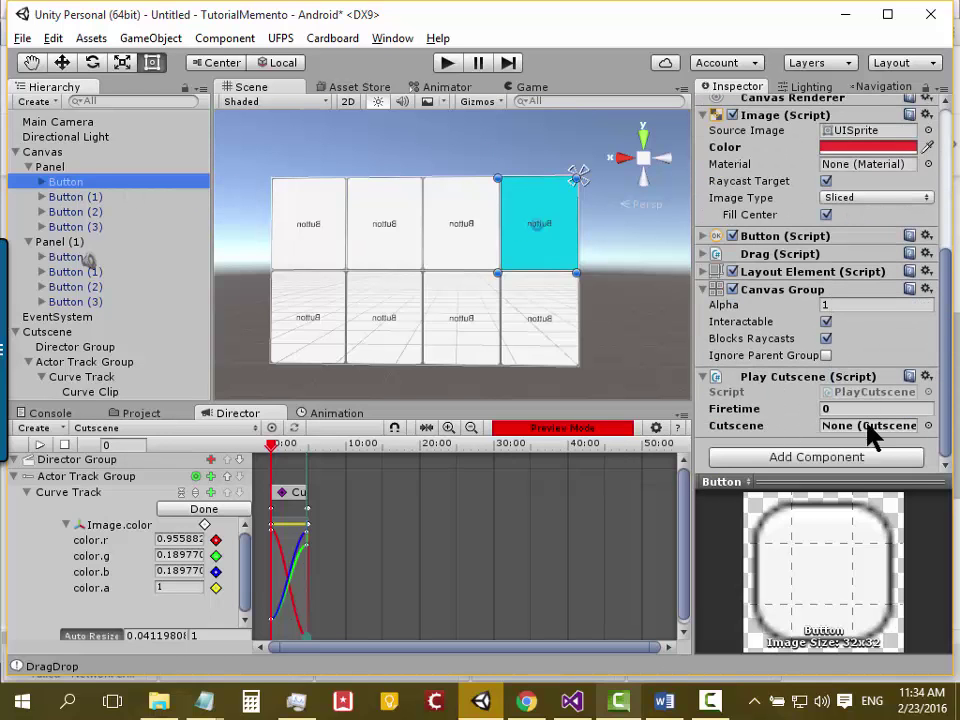
{"action": "left_click", "coordinate": [928, 426]}
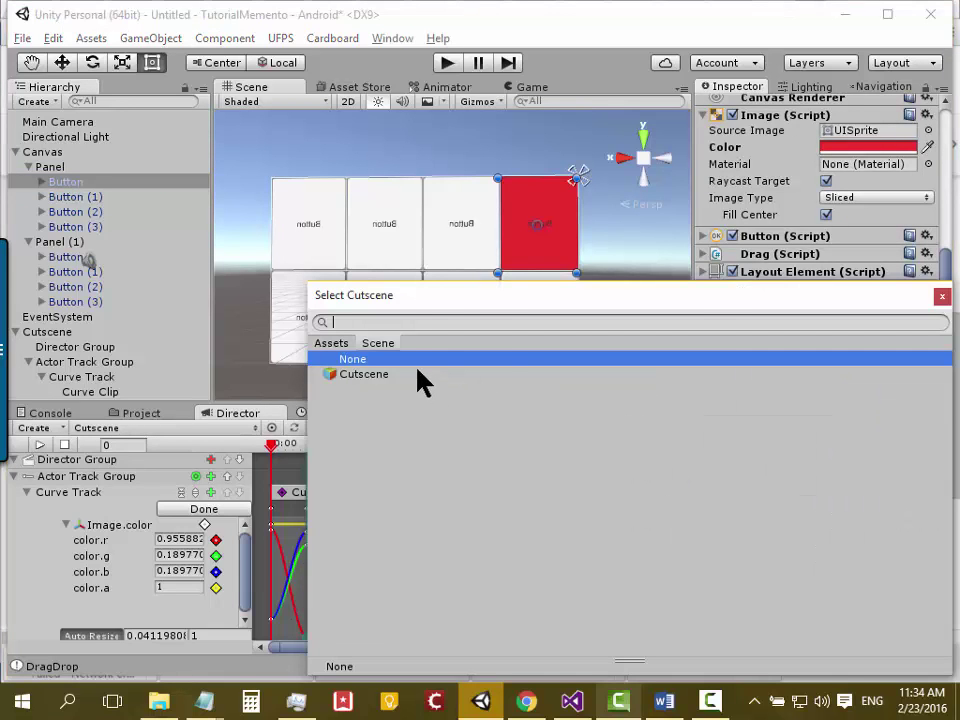
{"action": "double_click", "coordinate": [390, 376]}
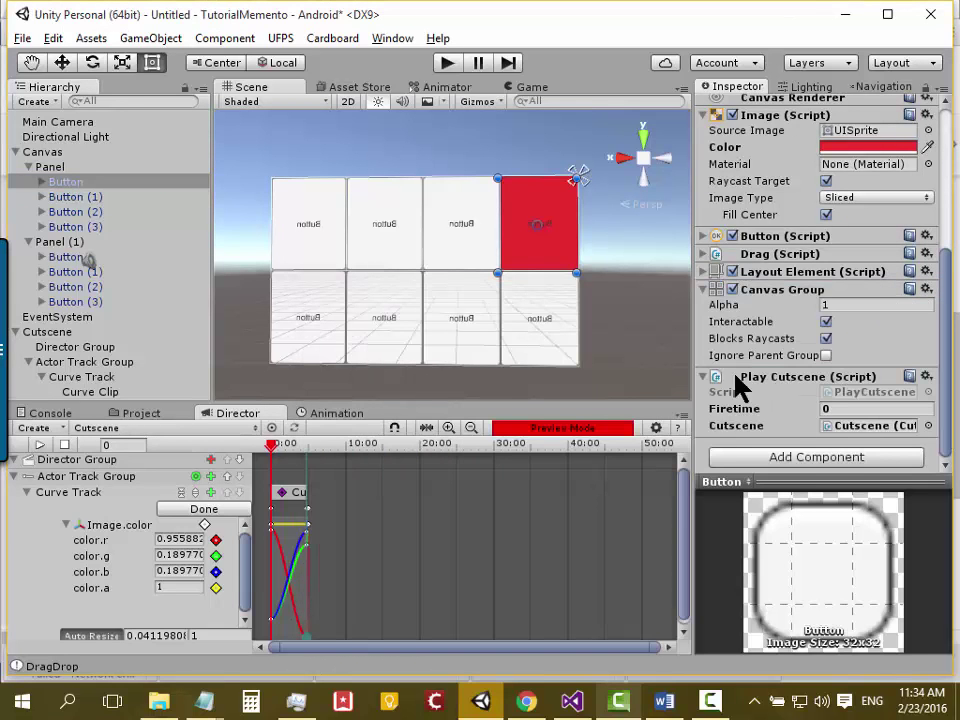
Add a Panel Drop callback that calls PlayCutscene.Trigger on the Button
{"action": "left_click", "coordinate": [75, 166]}
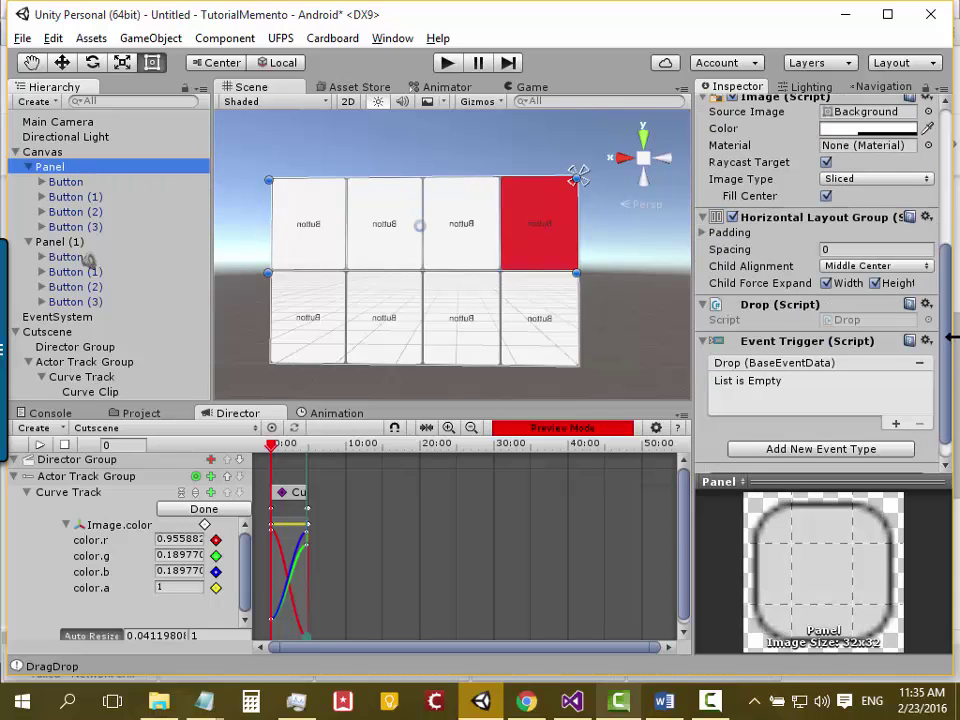
{"action": "left_click_drag", "start_coordinate": [946, 340], "coordinate": [921, 396]}
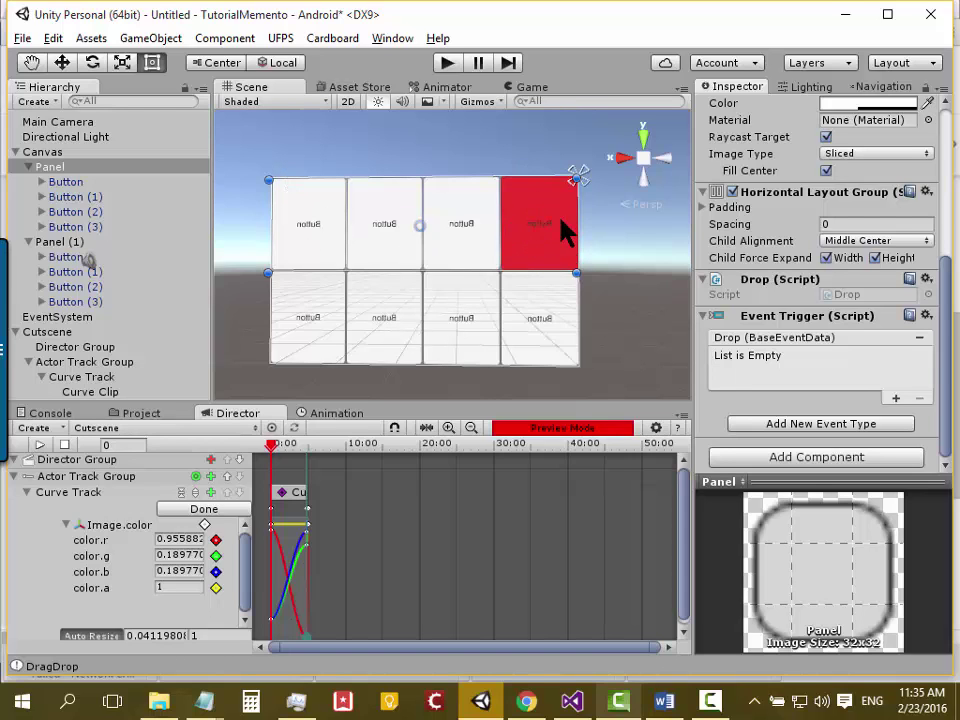
{"action": "left_click", "coordinate": [896, 399]}
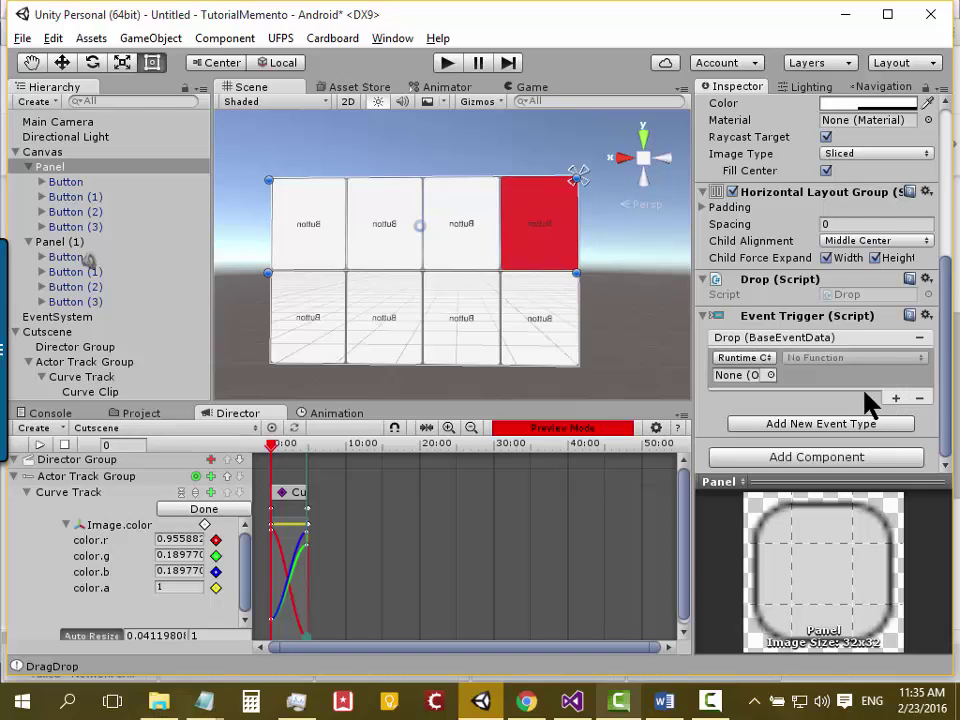
{"action": "left_click_drag", "start_coordinate": [161, 204], "coordinate": [336, 236]}
{"action": "left_click_drag", "start_coordinate": [336, 246], "coordinate": [754, 377]}
{"action": "left_click", "coordinate": [872, 360]}
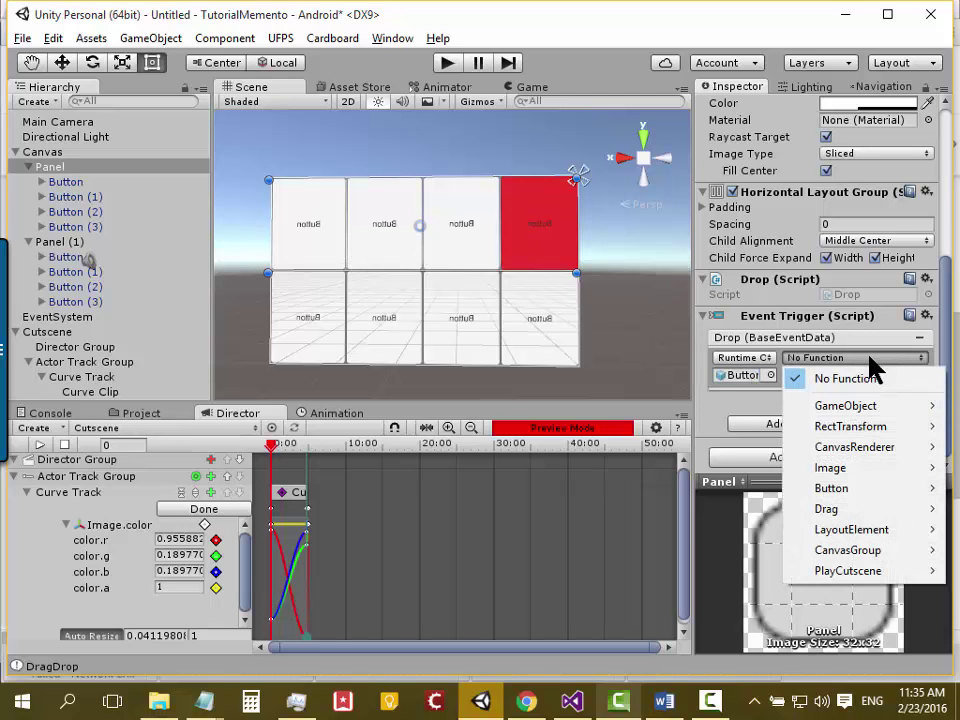
{"action": "mouse_move", "coordinate": [880, 570]}
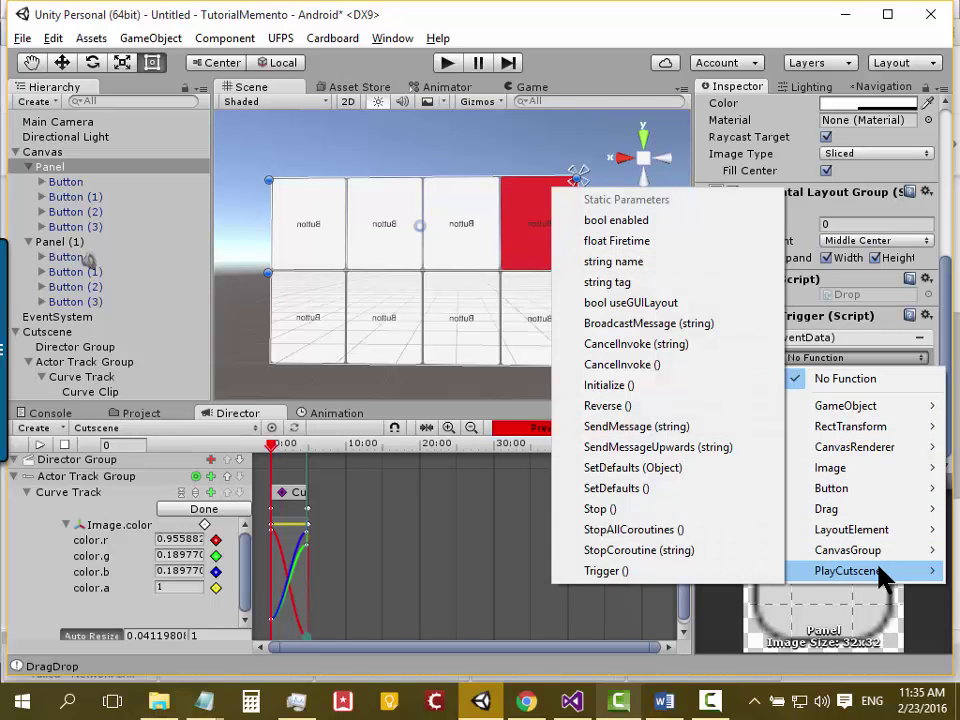
{"action": "left_click", "coordinate": [679, 570]}
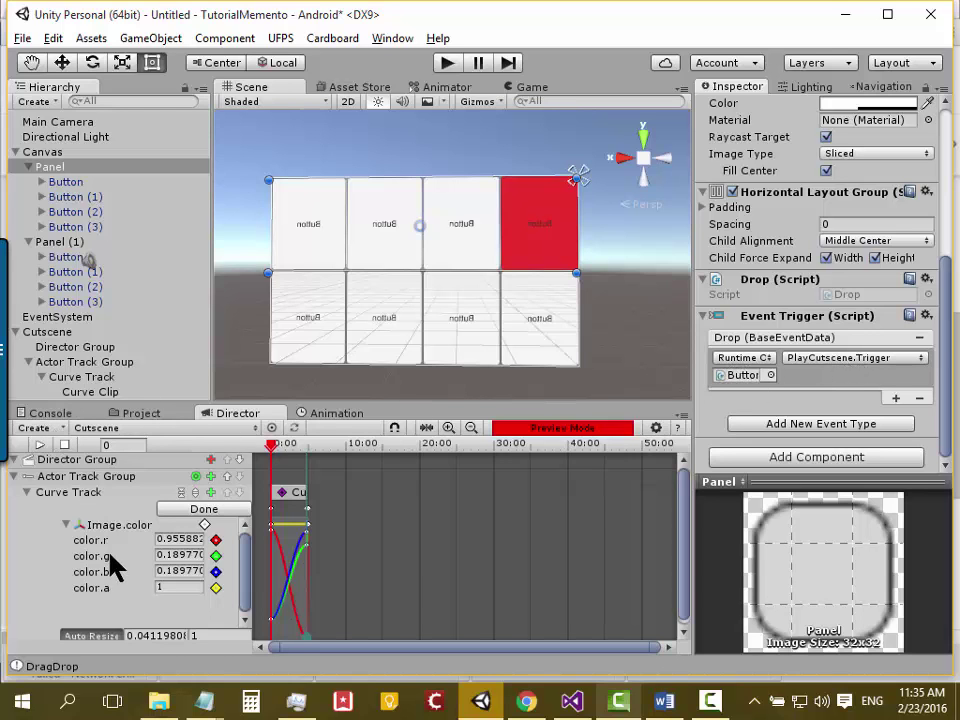
Enter Play mode and drag buttons between the top and bottom panels, watching the first Button turn cyan
{"action": "left_click", "coordinate": [447, 63]}
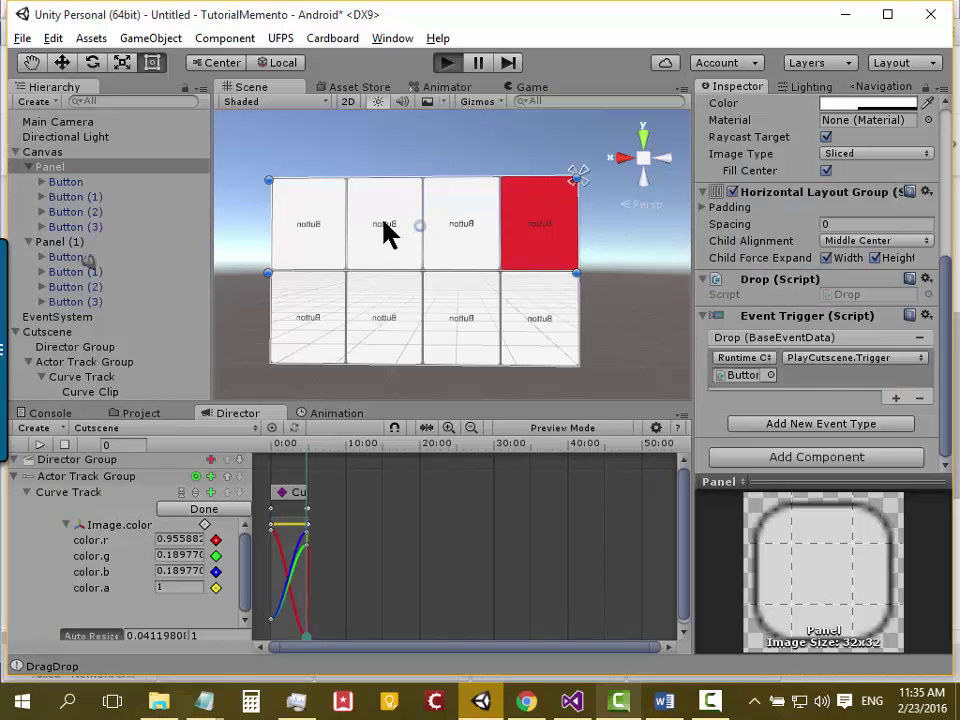
{"action": "left_click_drag", "start_coordinate": [285, 354], "coordinate": [354, 199]}
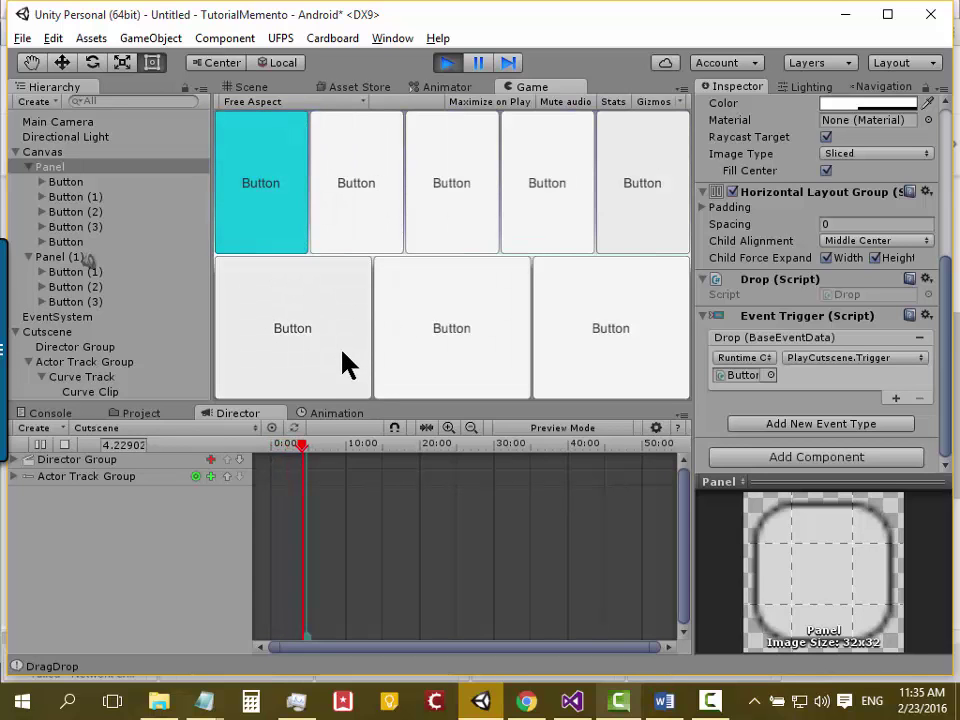
{"action": "left_click_drag", "start_coordinate": [358, 237], "coordinate": [354, 364]}
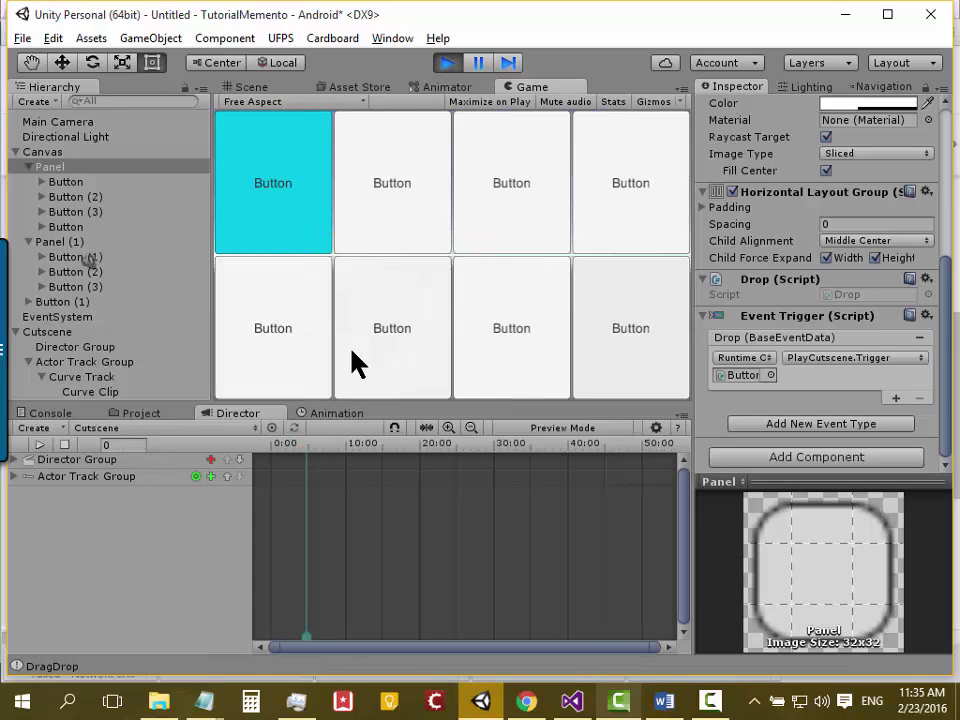
{"action": "left_click_drag", "start_coordinate": [529, 208], "coordinate": [508, 350]}
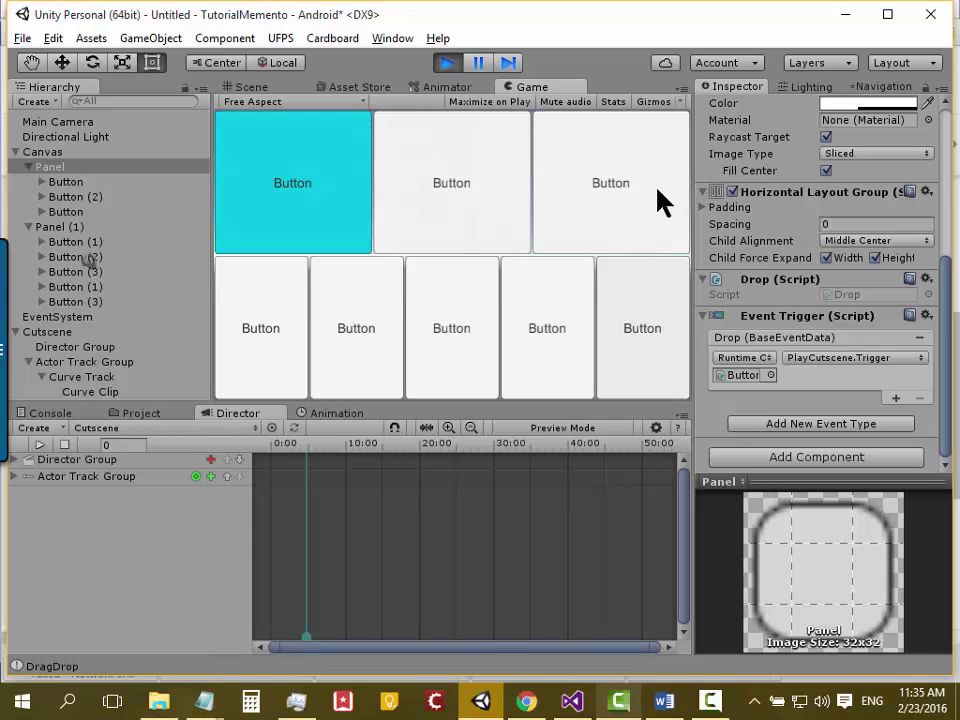
{"action": "mouse_move", "coordinate": [418, 300]}
{"action": "left_mouse_down"}
{"action": "mouse_move", "coordinate": [413, 186]}
{"action": "mouse_move", "coordinate": [385, 175]}
{"action": "left_mouse_up"}
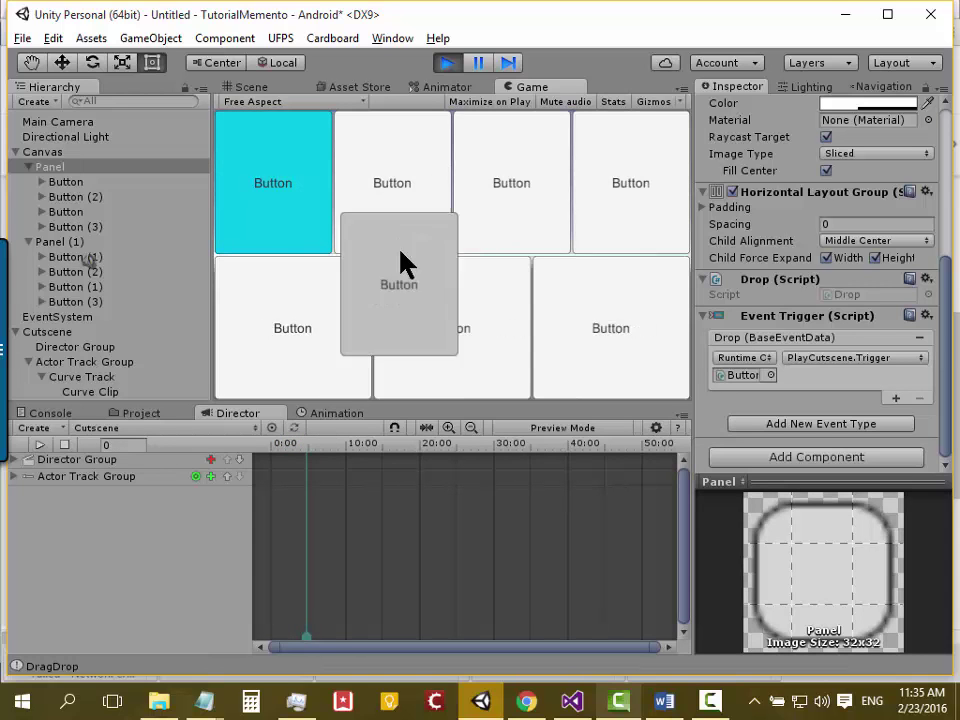
{"action": "left_click_drag", "start_coordinate": [398, 294], "coordinate": [414, 178]}
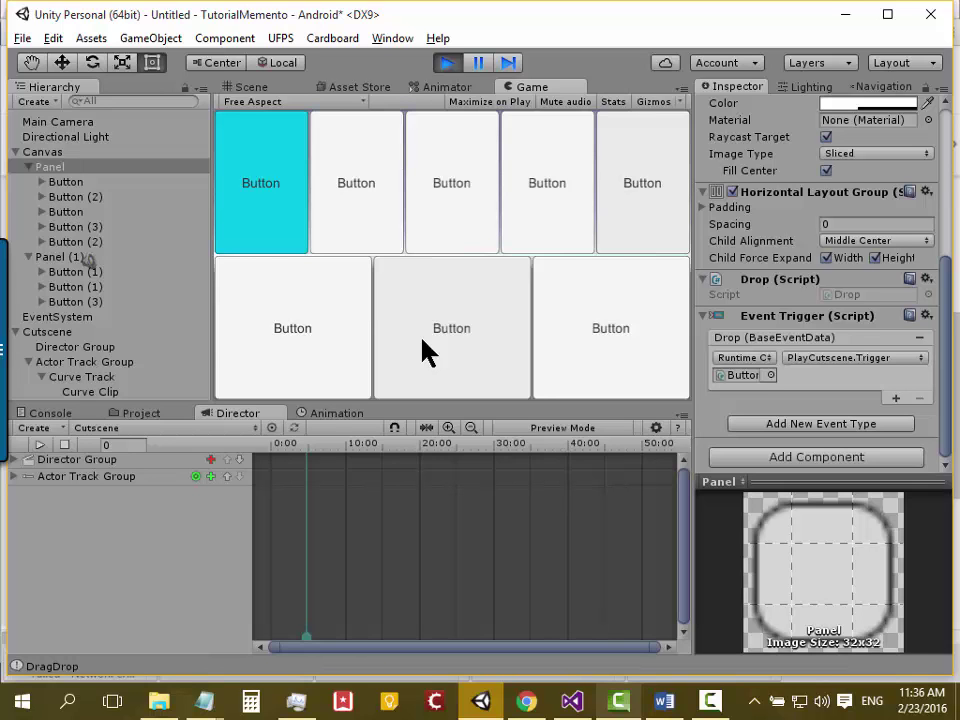
{"action": "left_click_drag", "start_coordinate": [396, 321], "coordinate": [370, 215]}
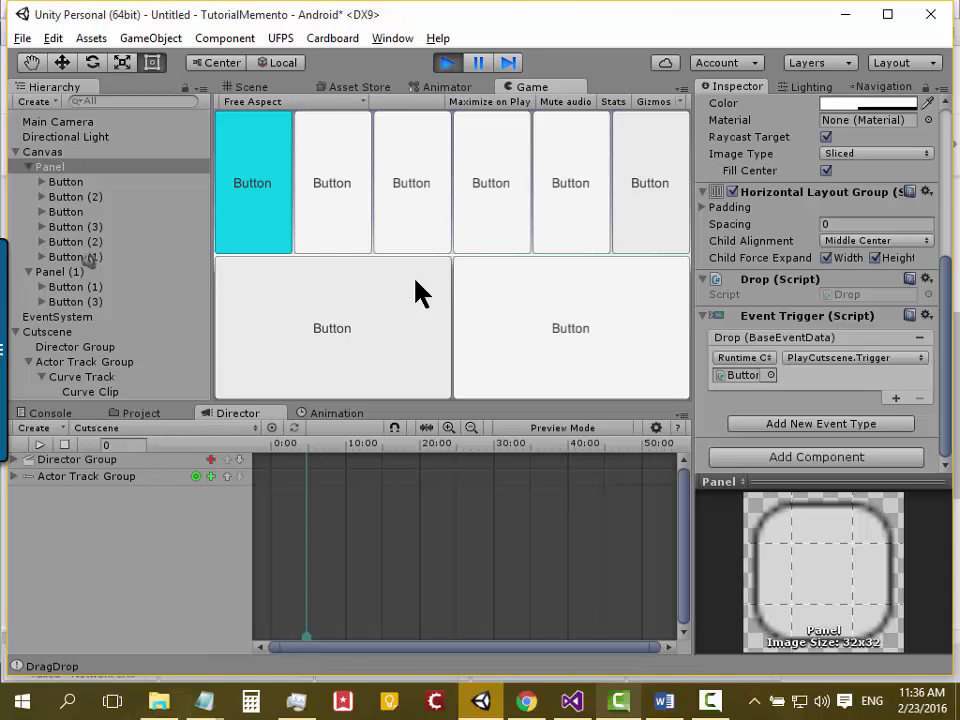
{"action": "left_click_drag", "start_coordinate": [360, 230], "coordinate": [430, 360]}
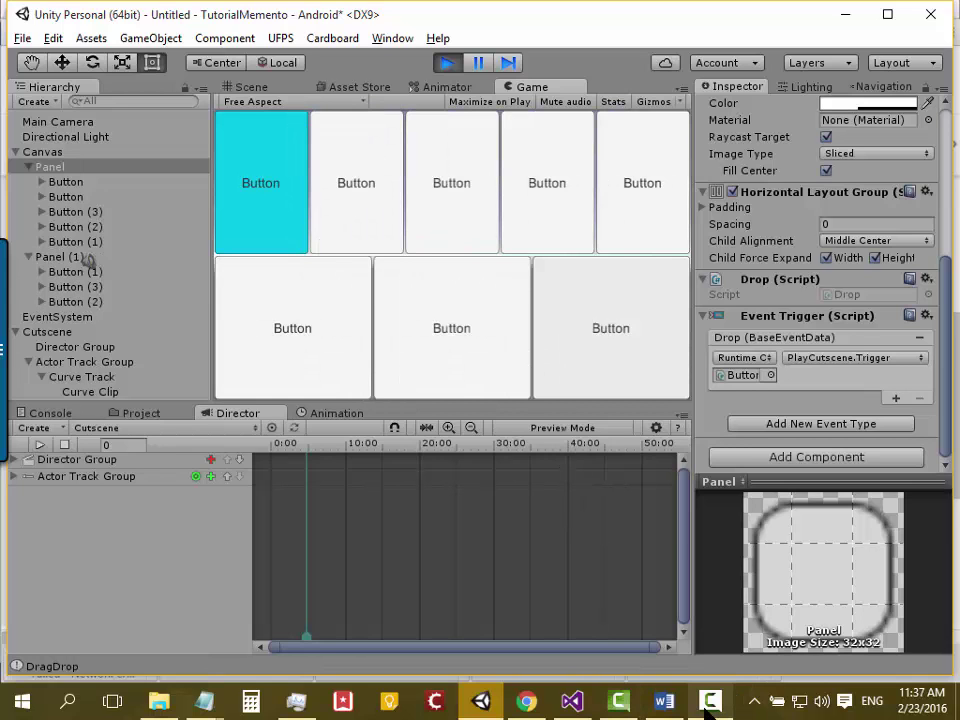
{"action": "left_click", "coordinate": [707, 700]}
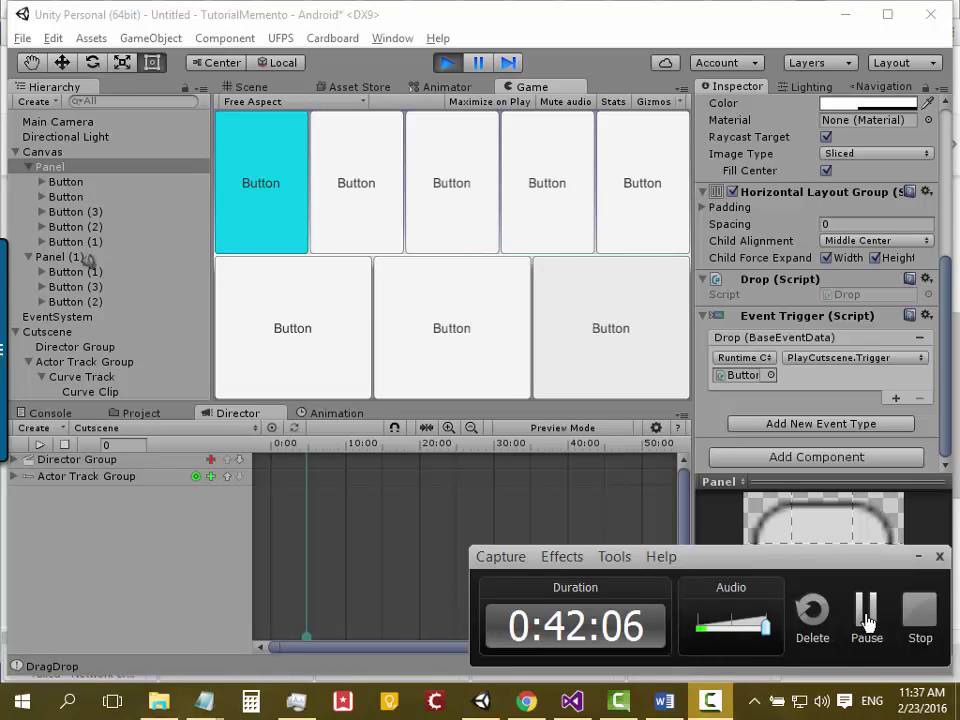